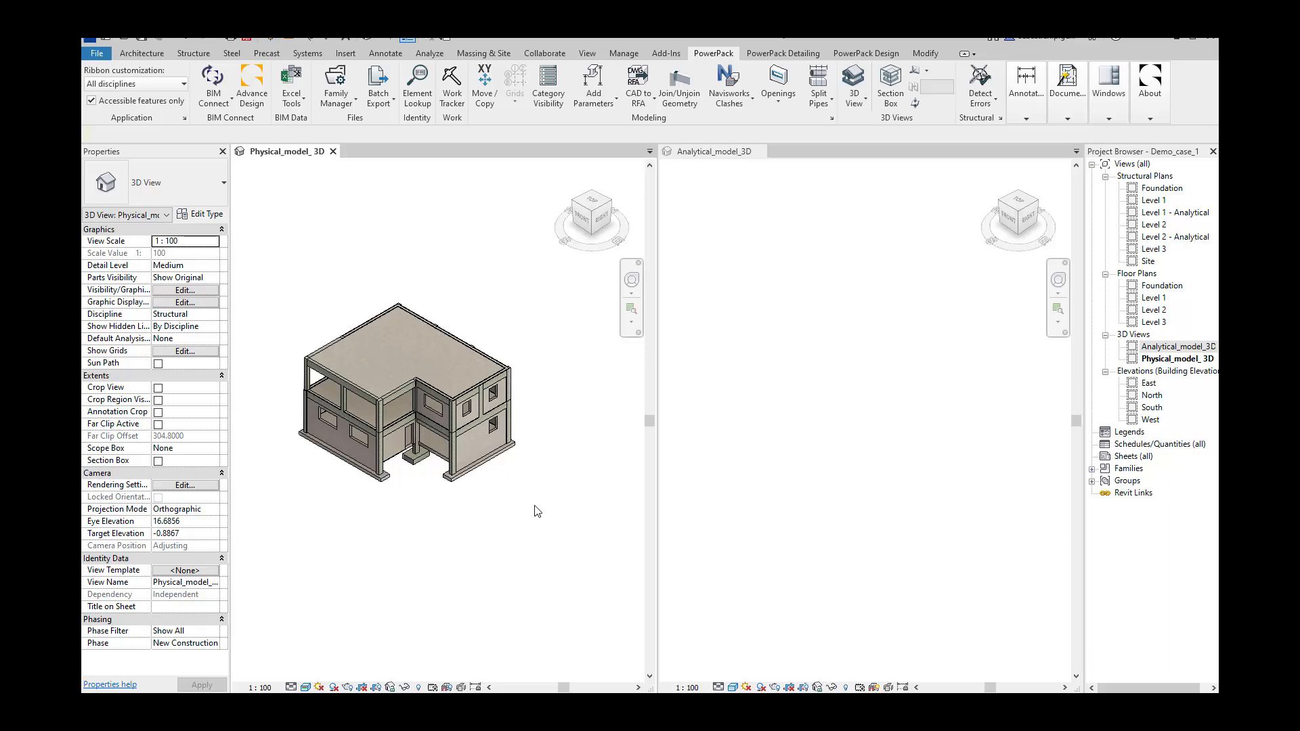
- Select the entire physical building model, clear the selection, and inspect the type and properties of the upper-floor front corner column
drag(547, 531, 301, 282)
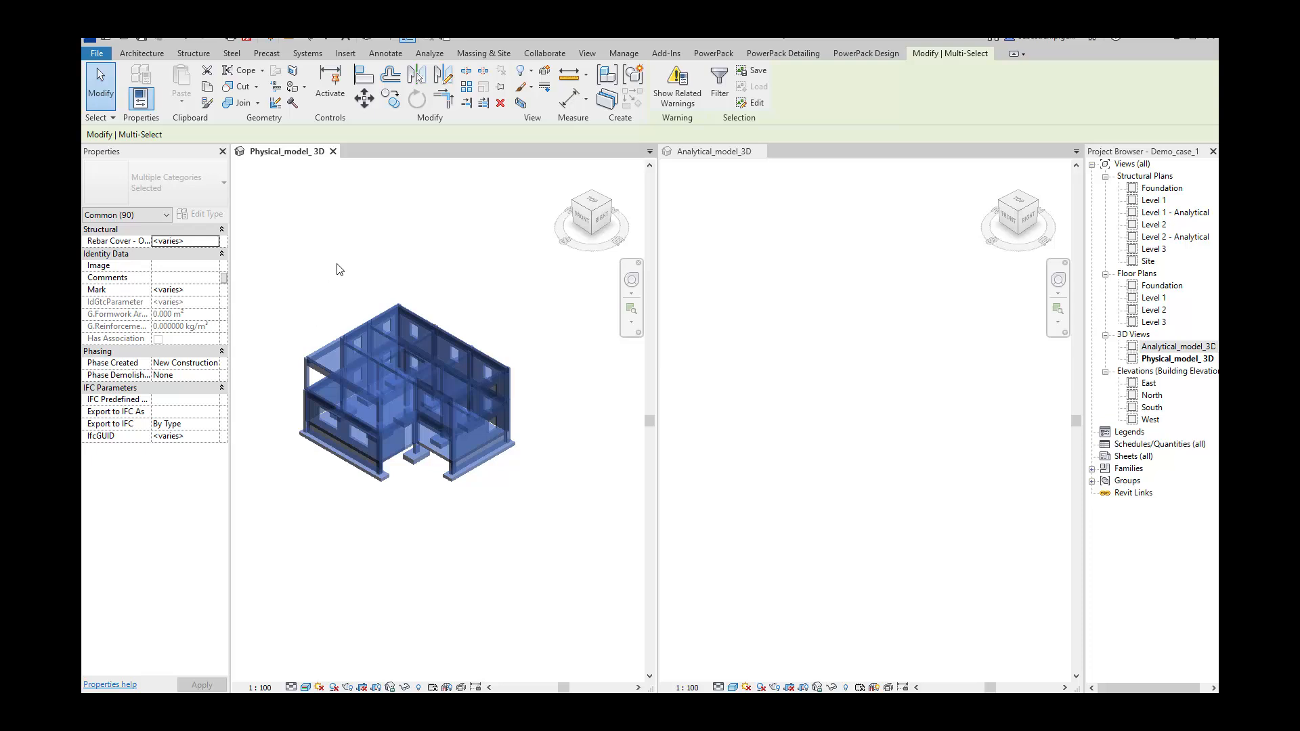
click(358, 263)
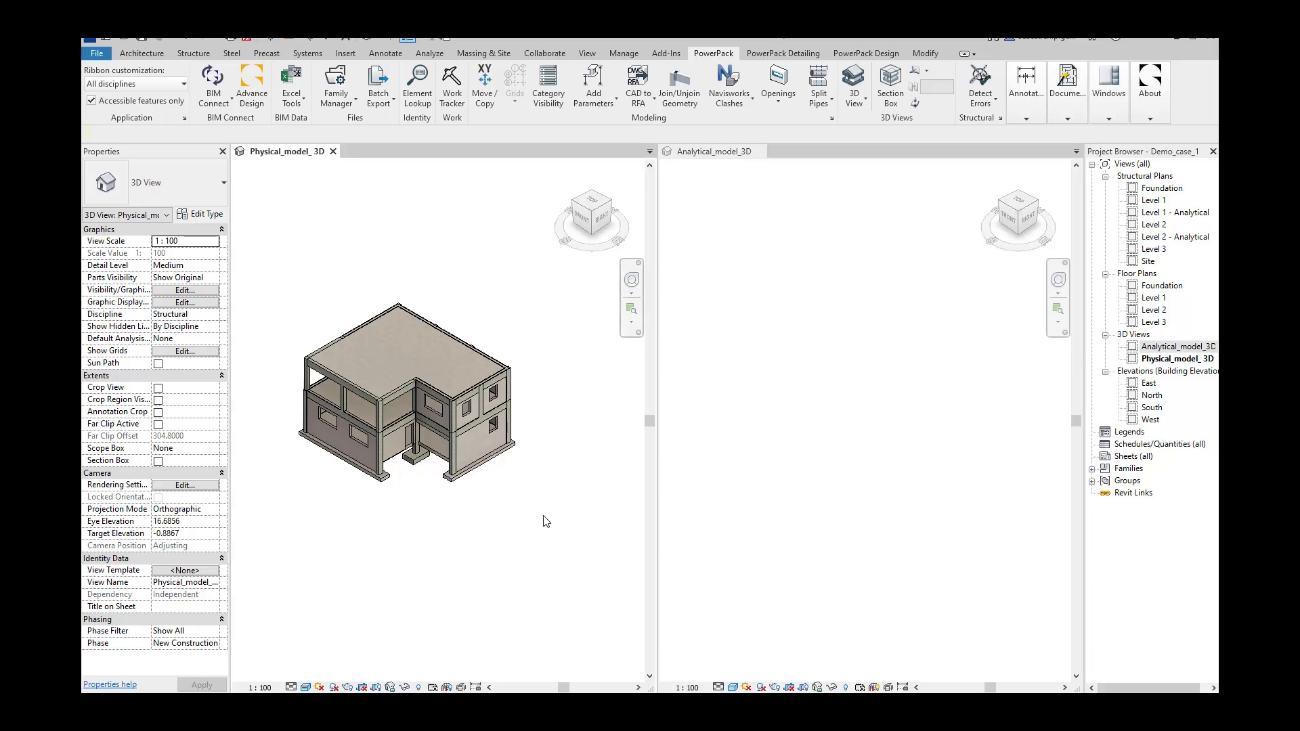
scroll(378, 416, up, 4)
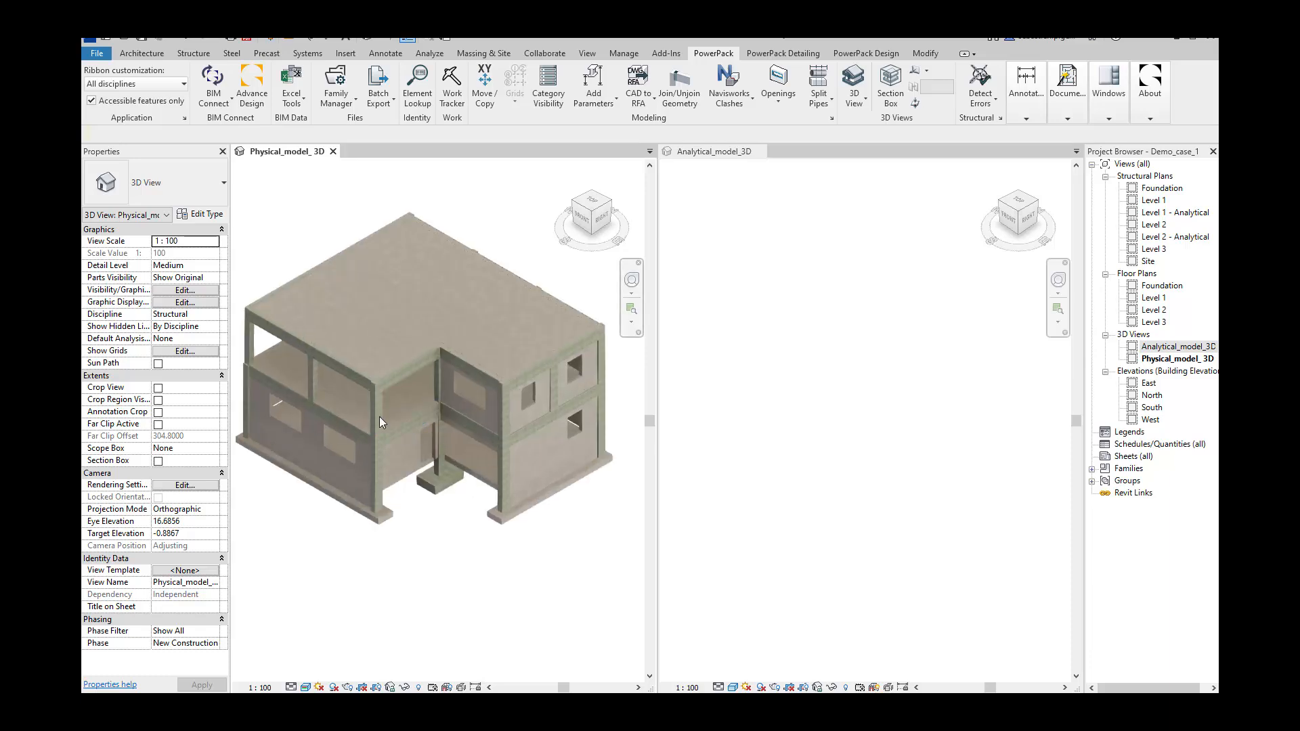
click(378, 417)
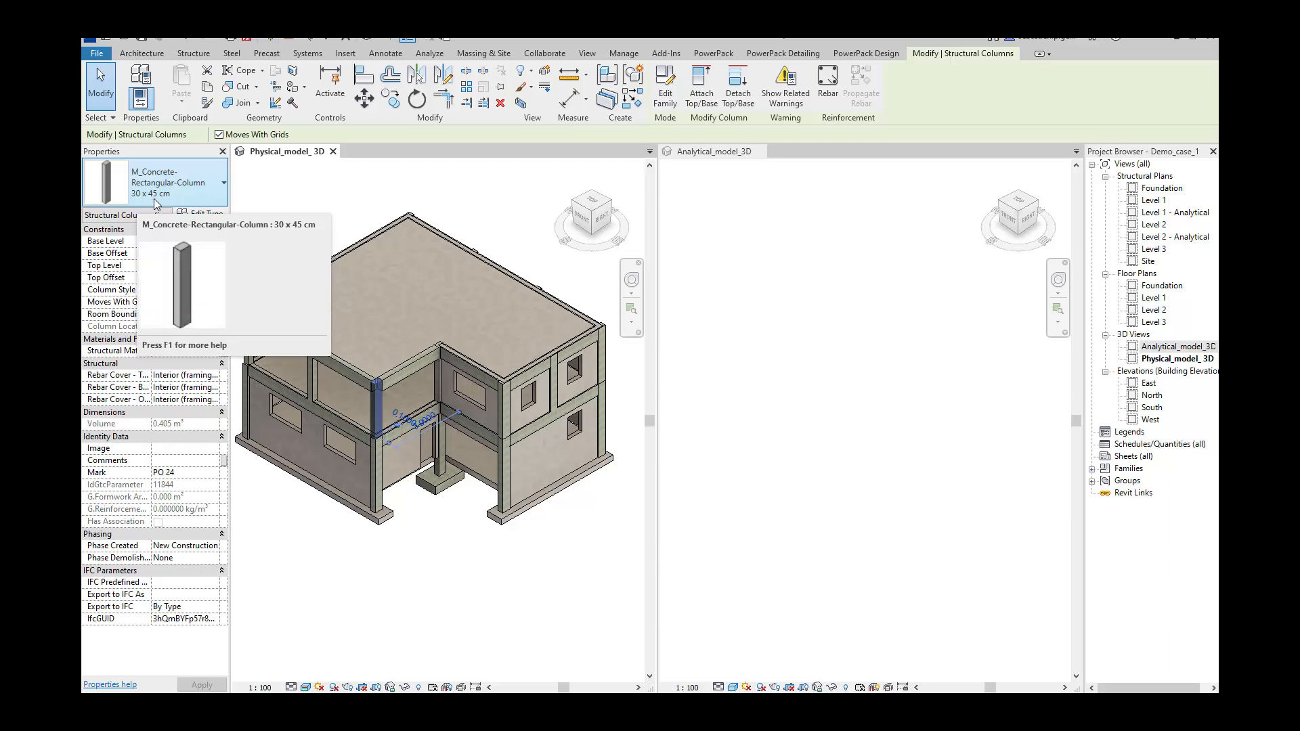
key(Escape)
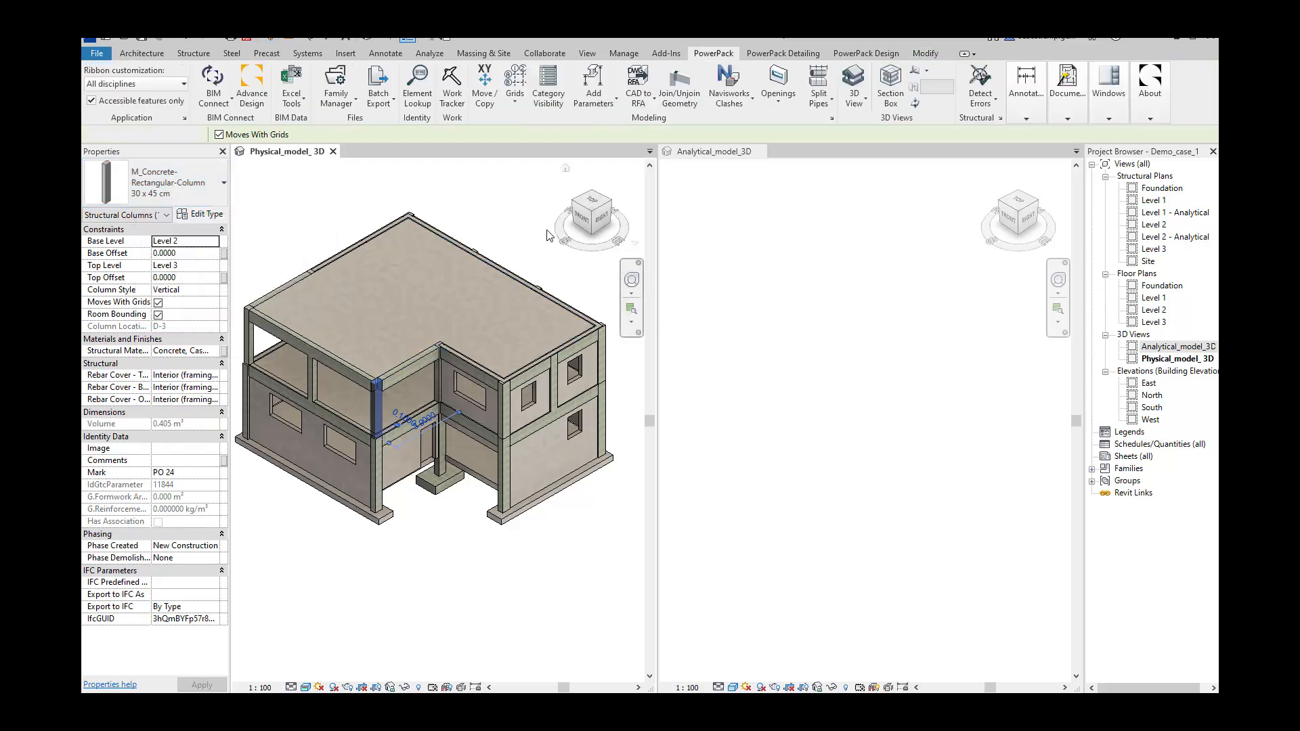
scroll(381, 309, down, 3)
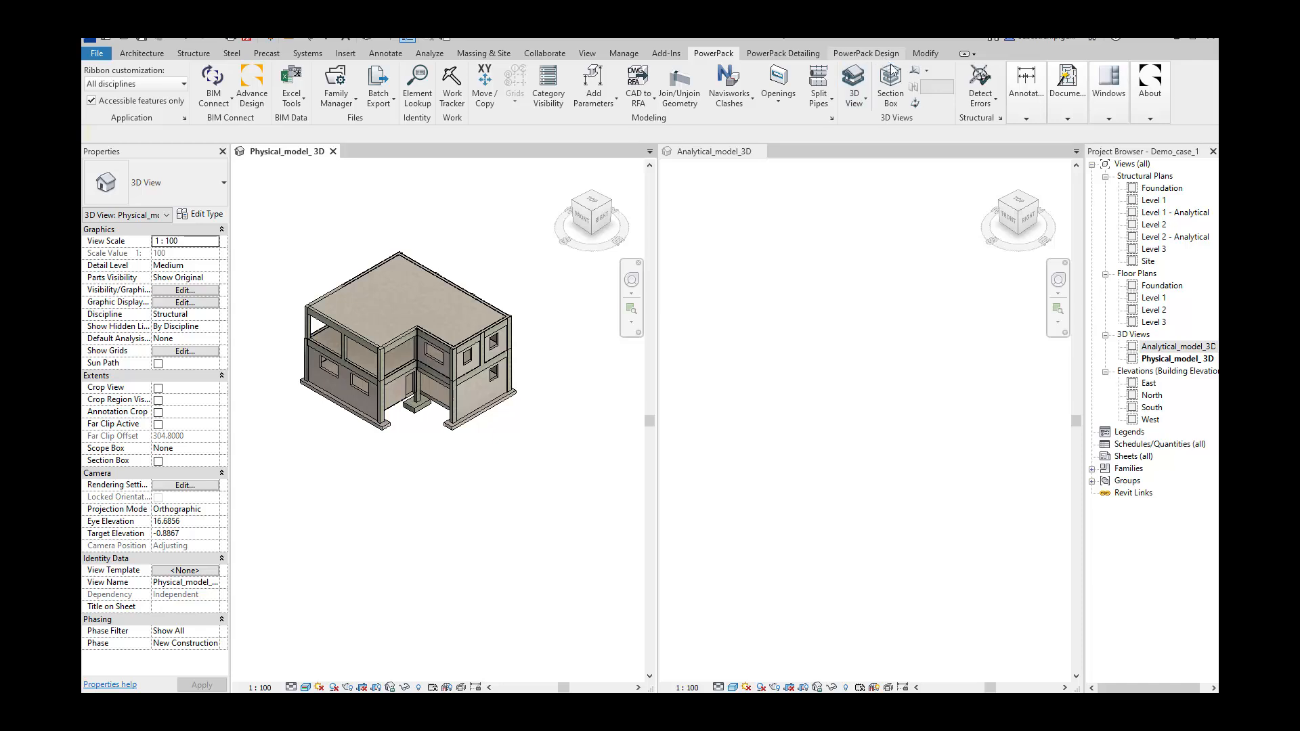
- Review the GRAITEC Transfer Center export and import settings and accept them without changes
click(216, 107)
click(230, 210)
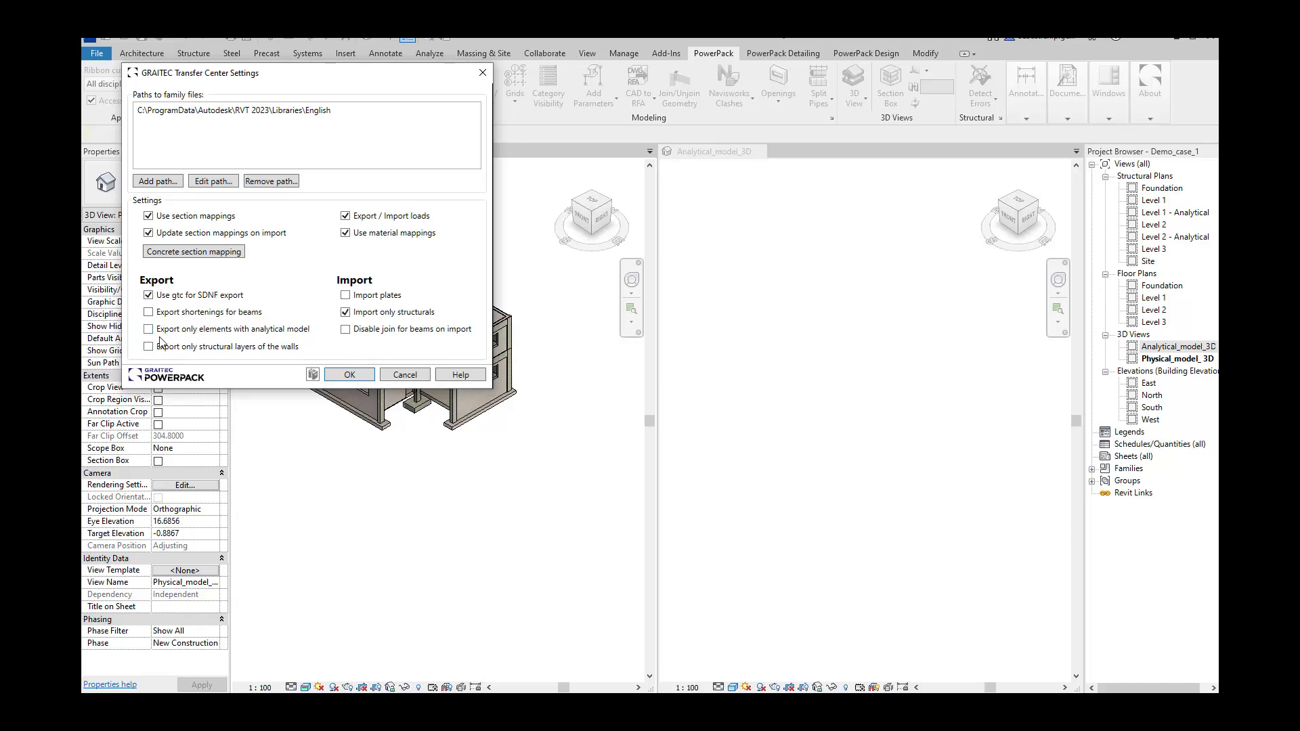
click(352, 381)
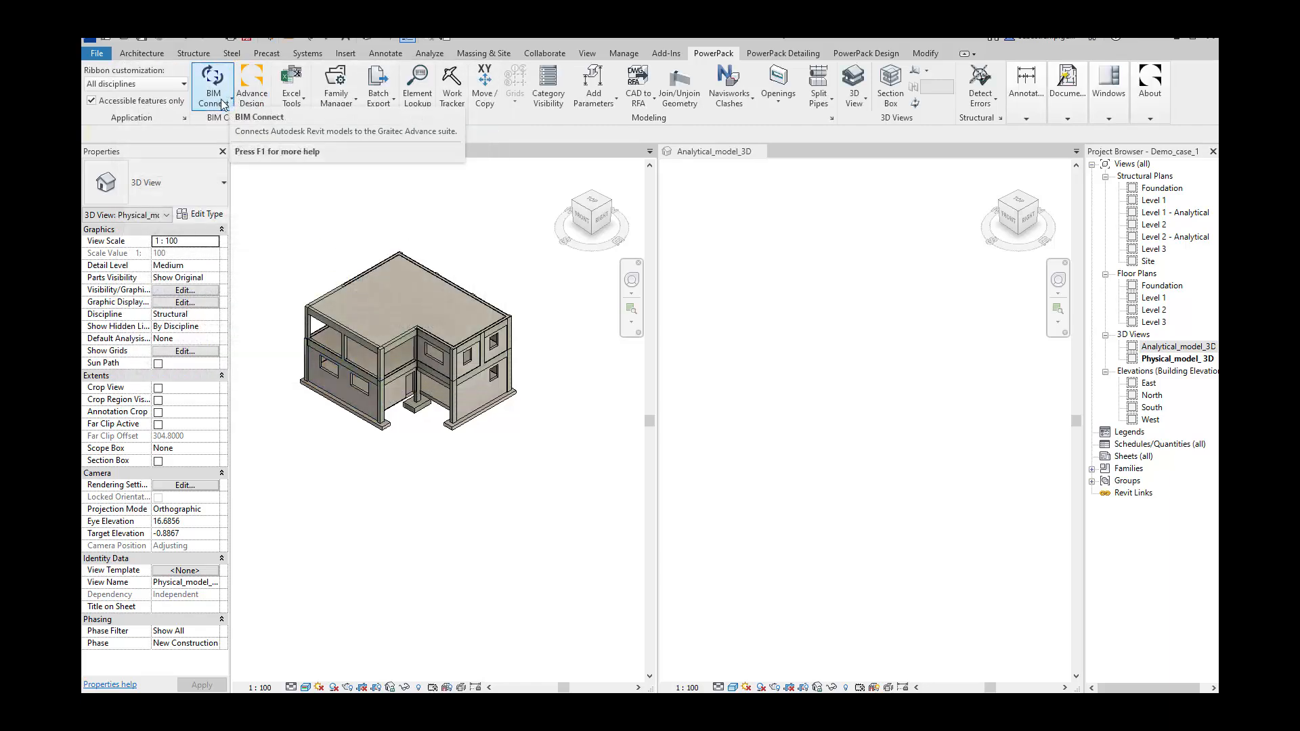
- Export the model to GRAITEC BIM with automatic Advance Design launch, declining all material mappings and generating a report
click(224, 104)
click(230, 126)
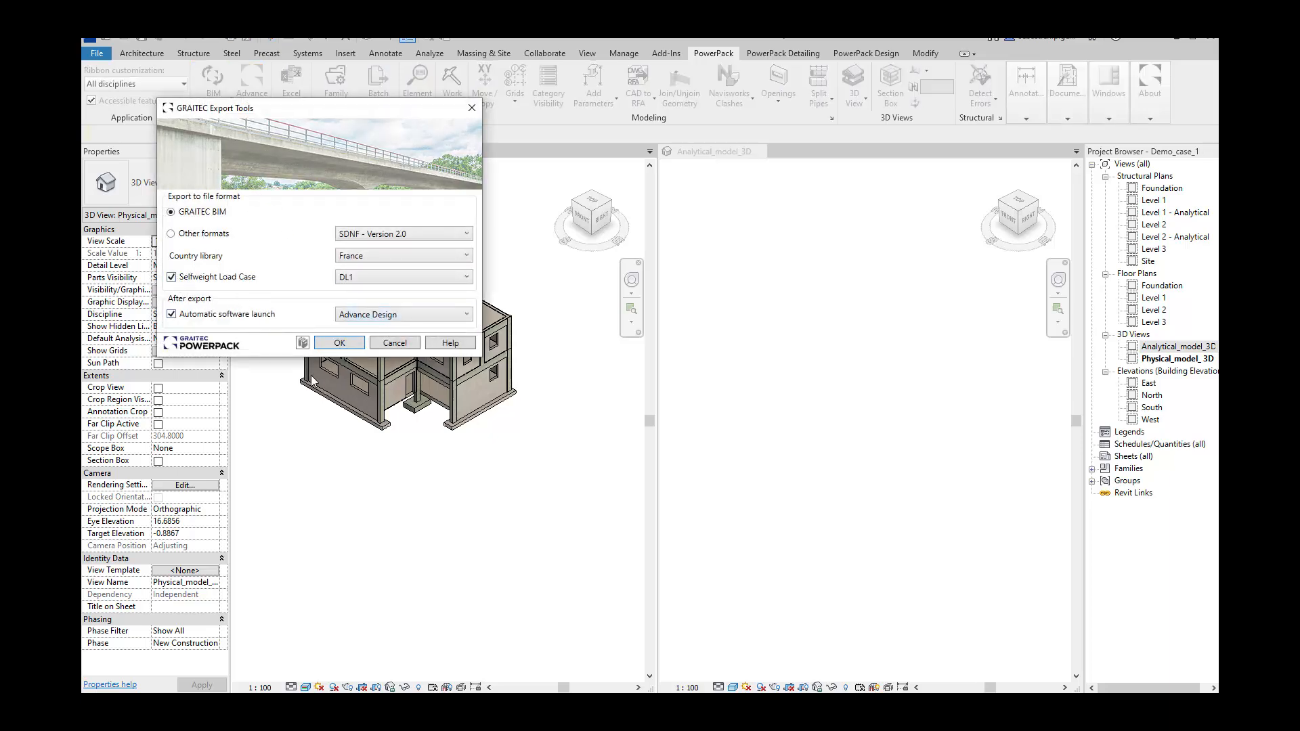
click(345, 347)
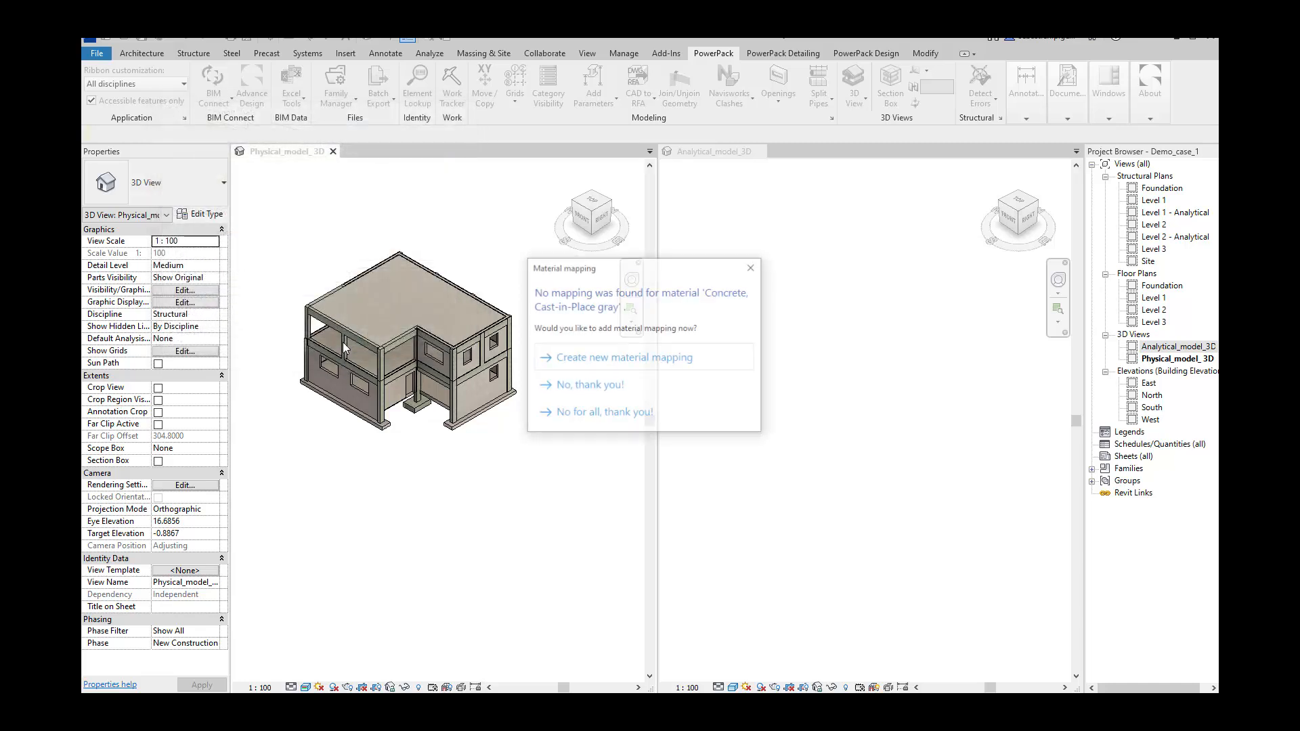
click(579, 421)
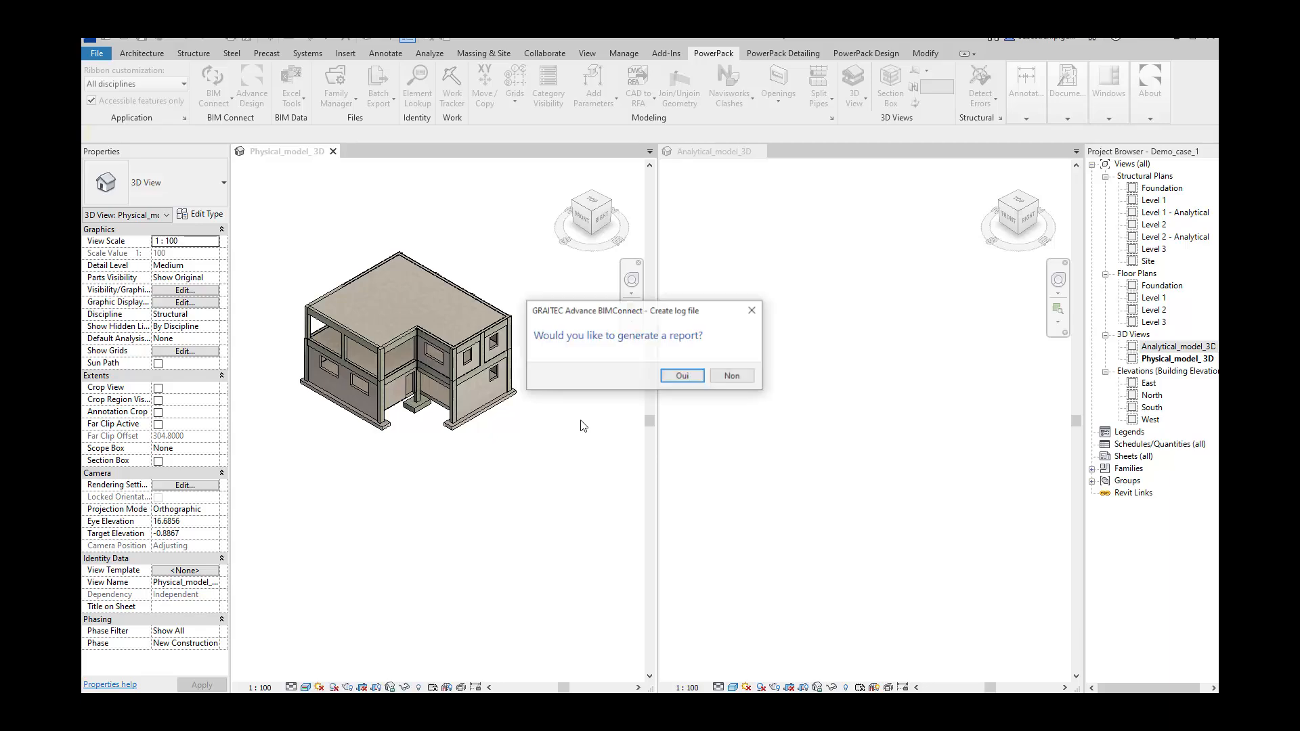
click(686, 376)
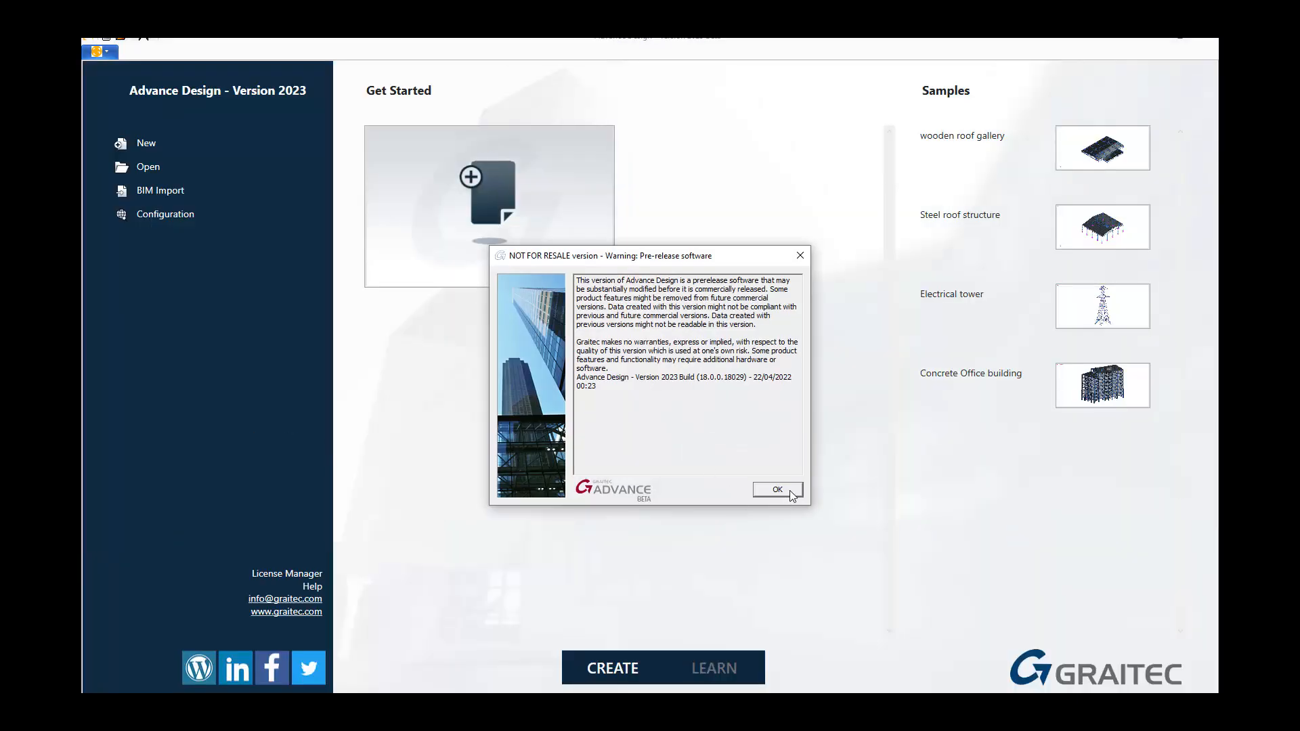
- Accept the pre-release notice and resolve the unrecognized 35 MPa cast-in-place concrete by creating a new material from the existing data
click(790, 489)
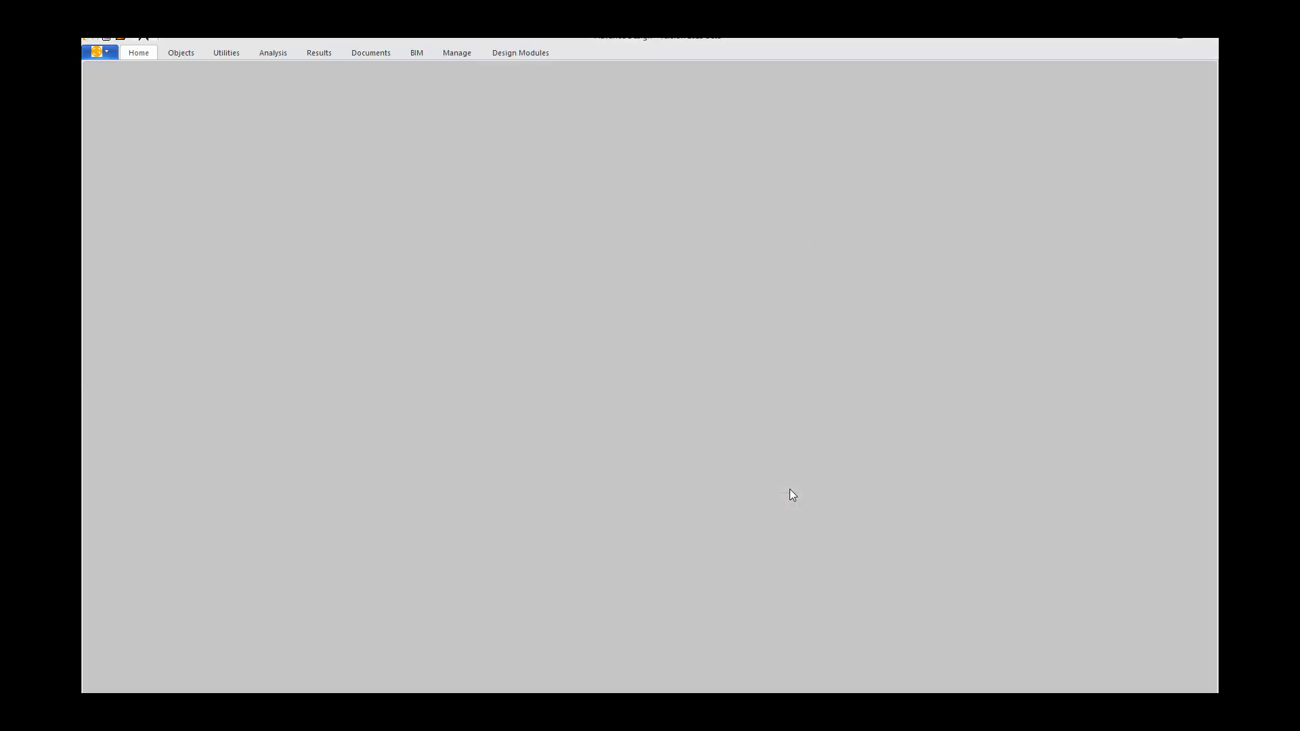
click(664, 406)
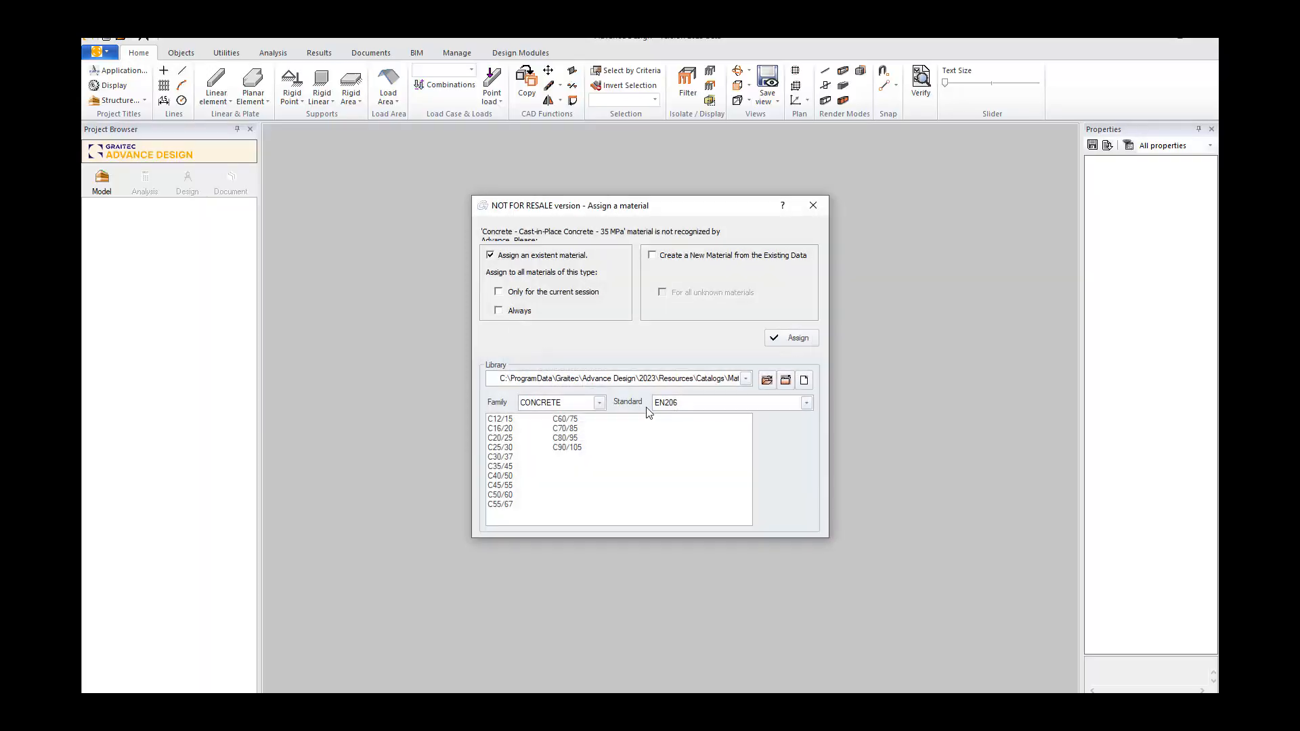
click(501, 448)
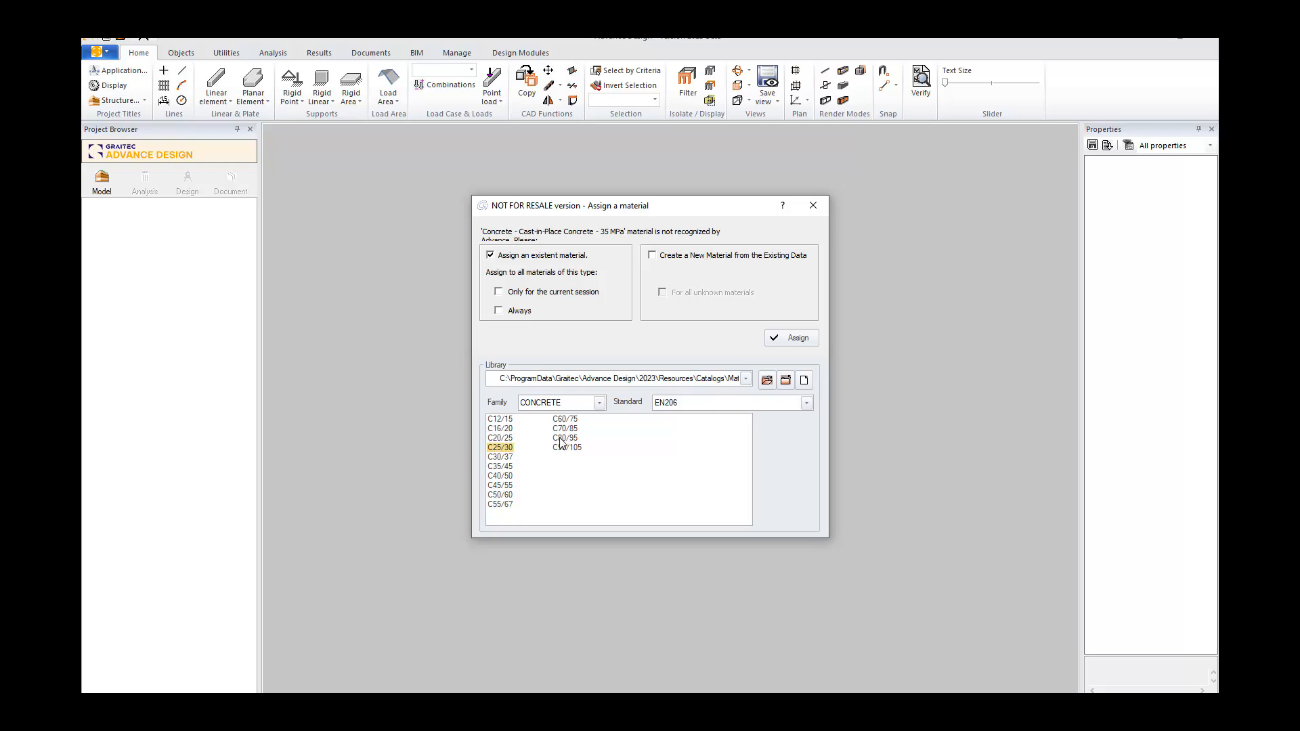
click(652, 255)
click(784, 336)
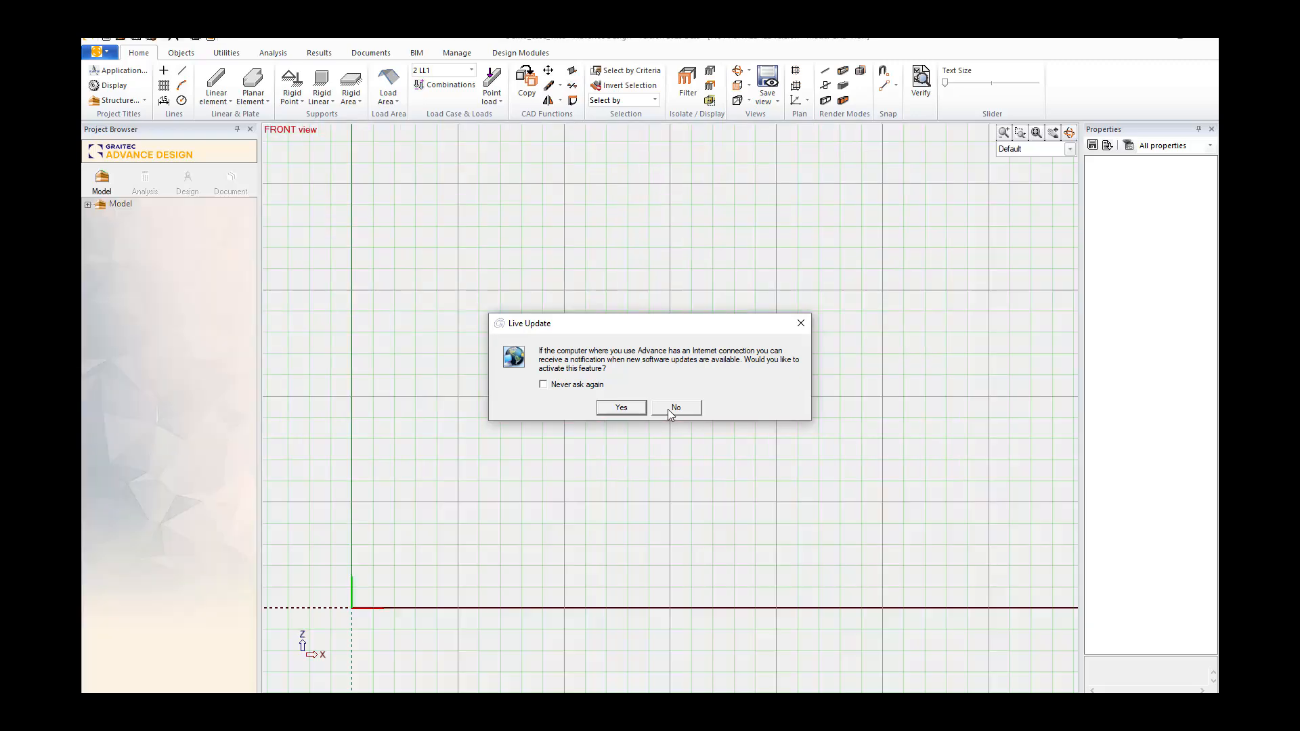
- Decline the live update feature and dismiss the project titles wizard and tip of the day
click(667, 409)
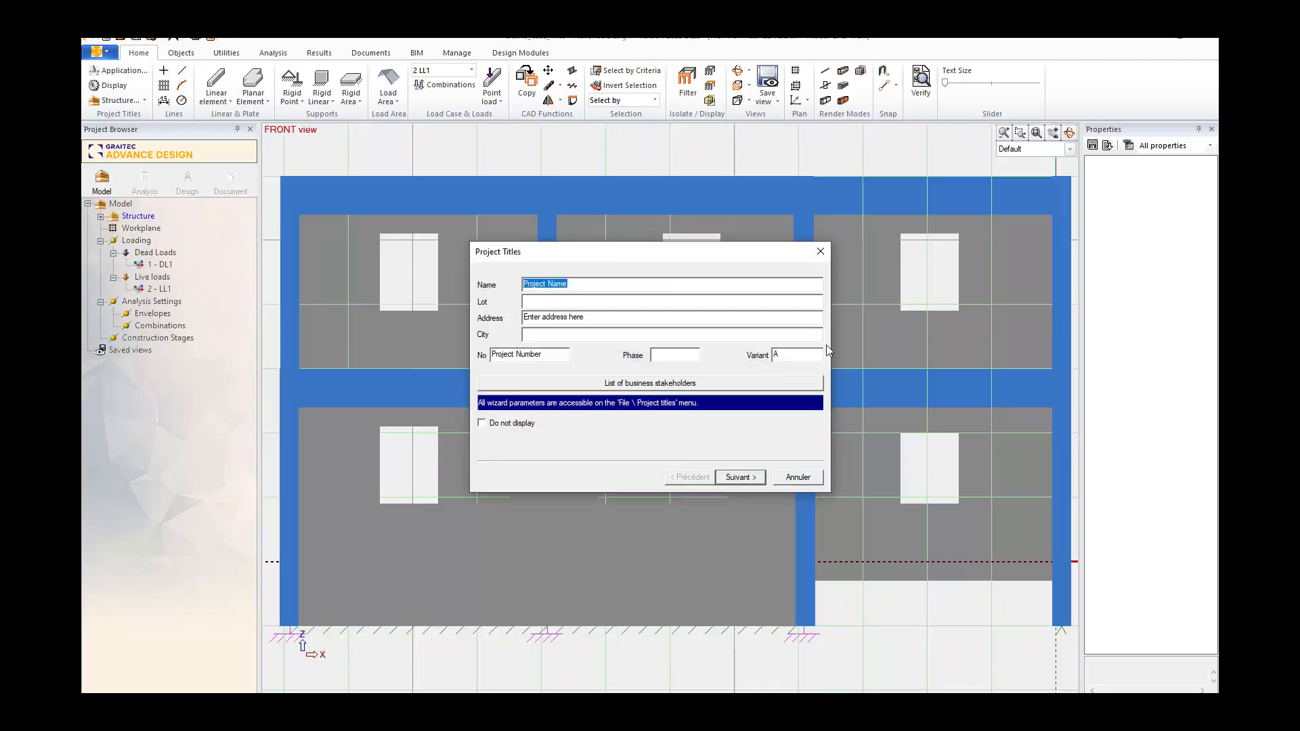
click(820, 251)
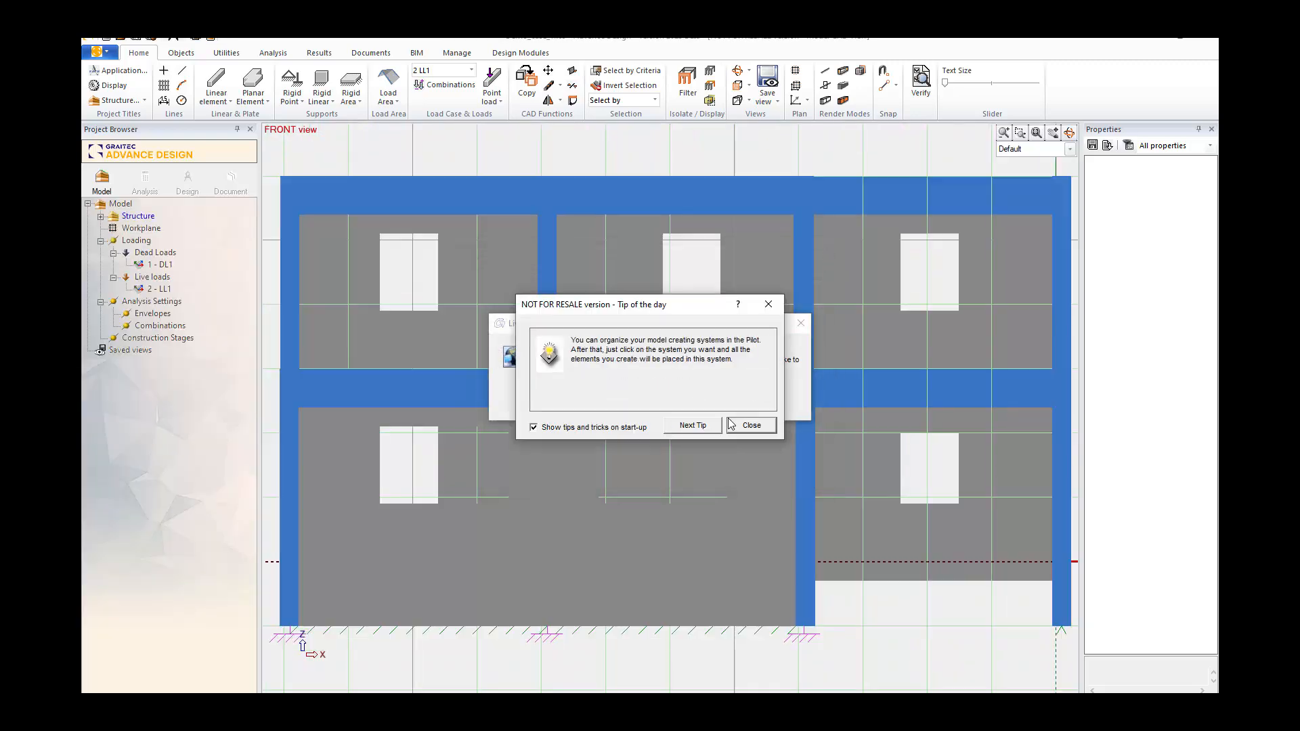
click(747, 426)
click(677, 409)
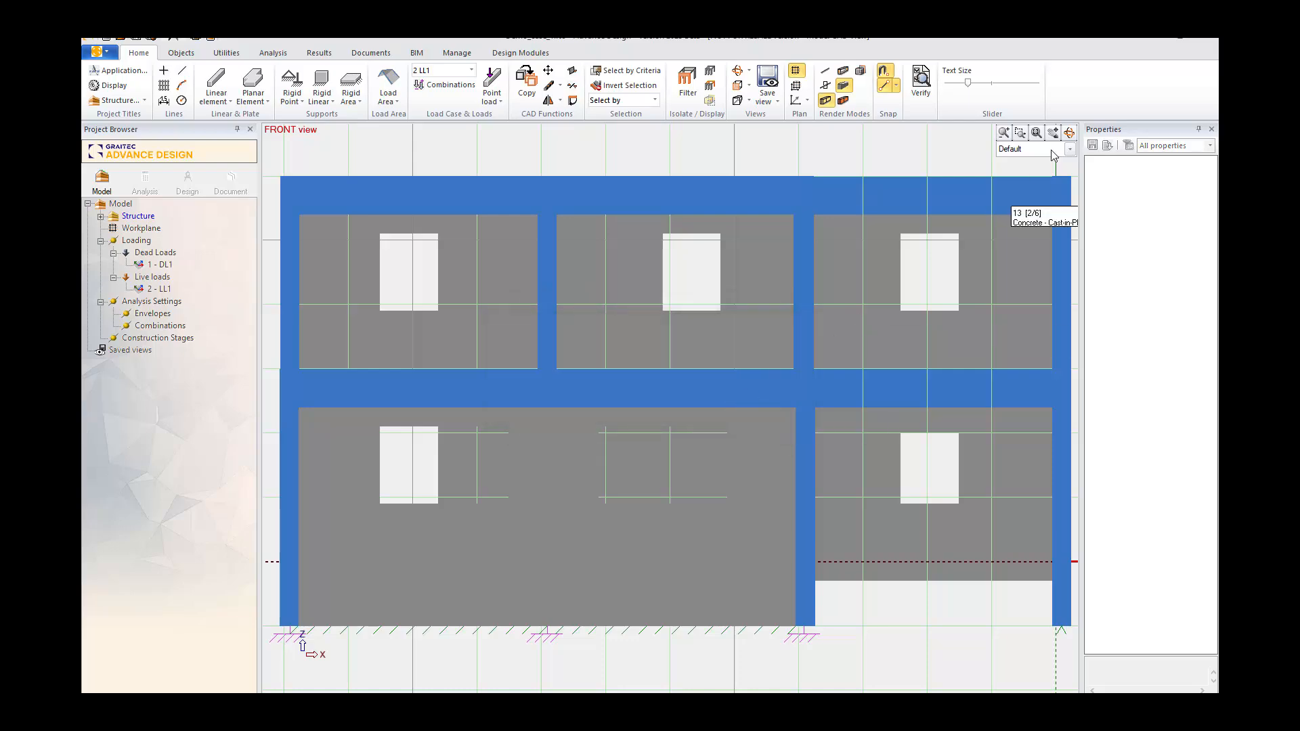
- Examine the imported building in 3D and check the material and cross section of the upper-floor front corner column
click(1069, 133)
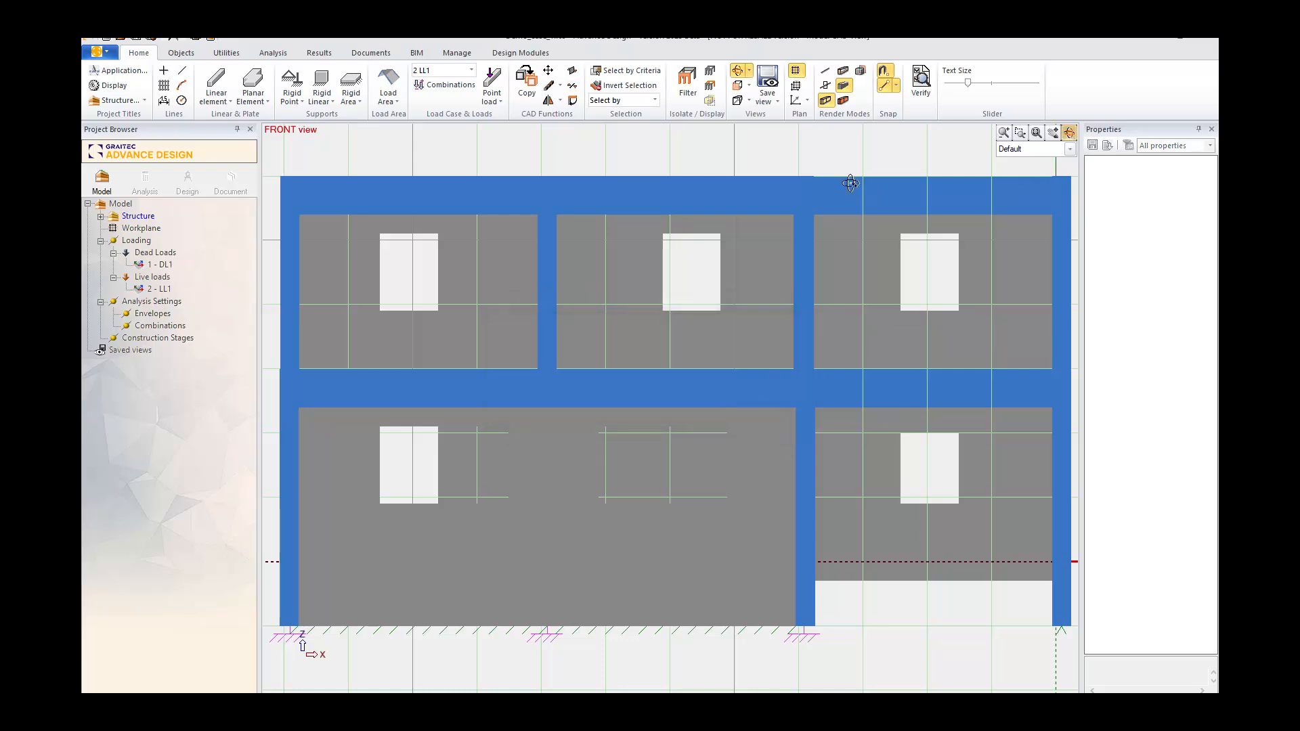
drag(851, 180, 730, 369)
scroll(701, 371, down, 4)
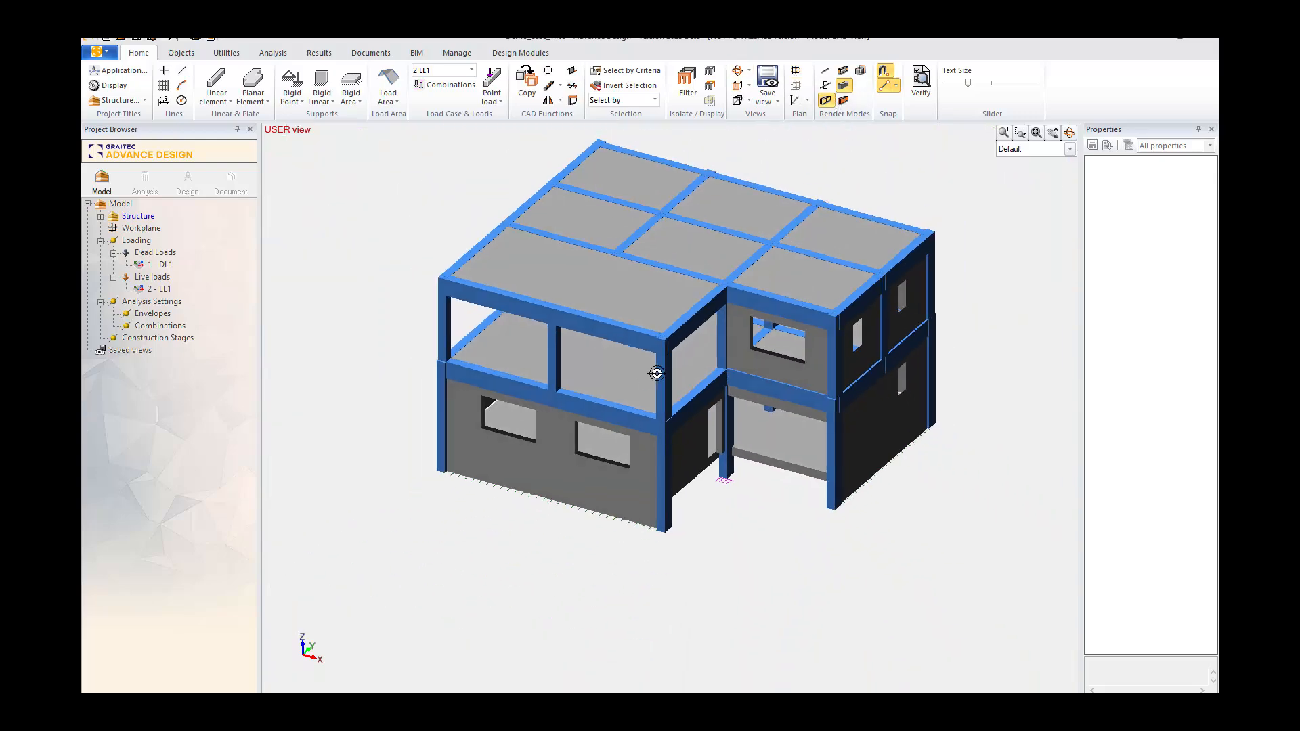
scroll(674, 379, up, 3)
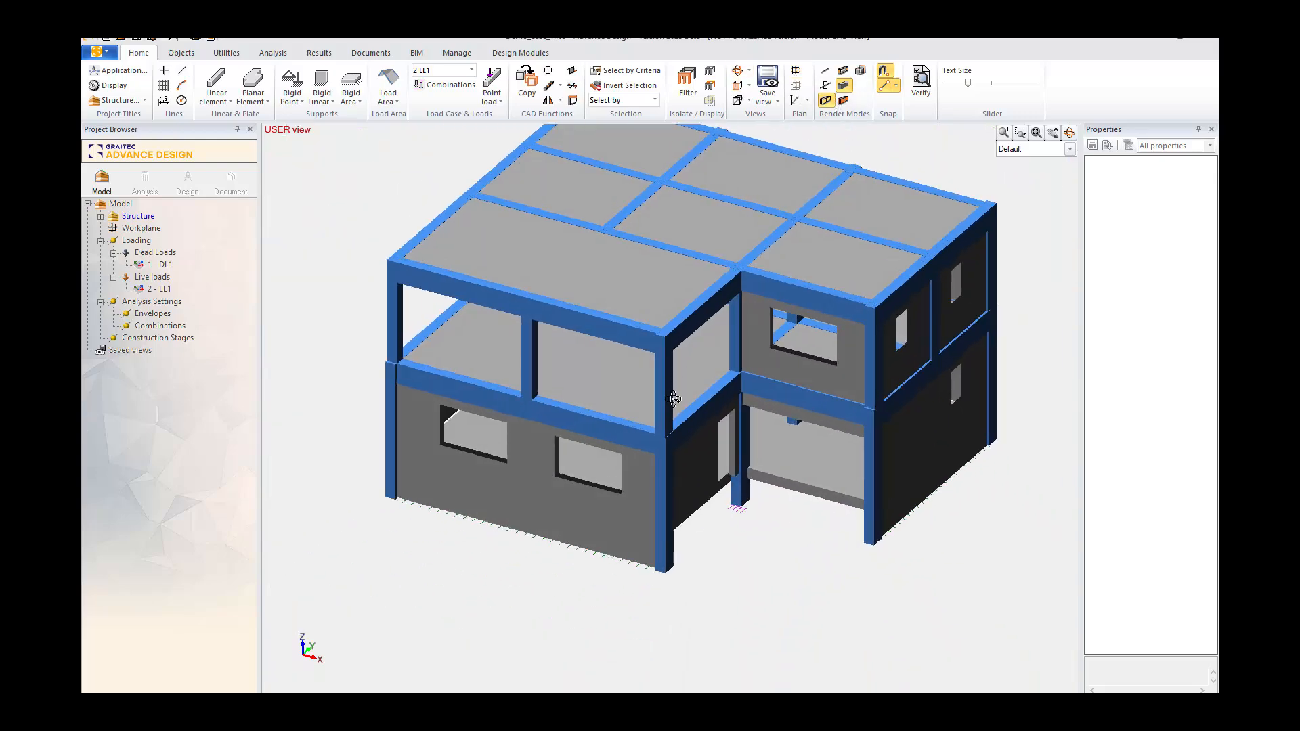
key(Escape)
click(655, 410)
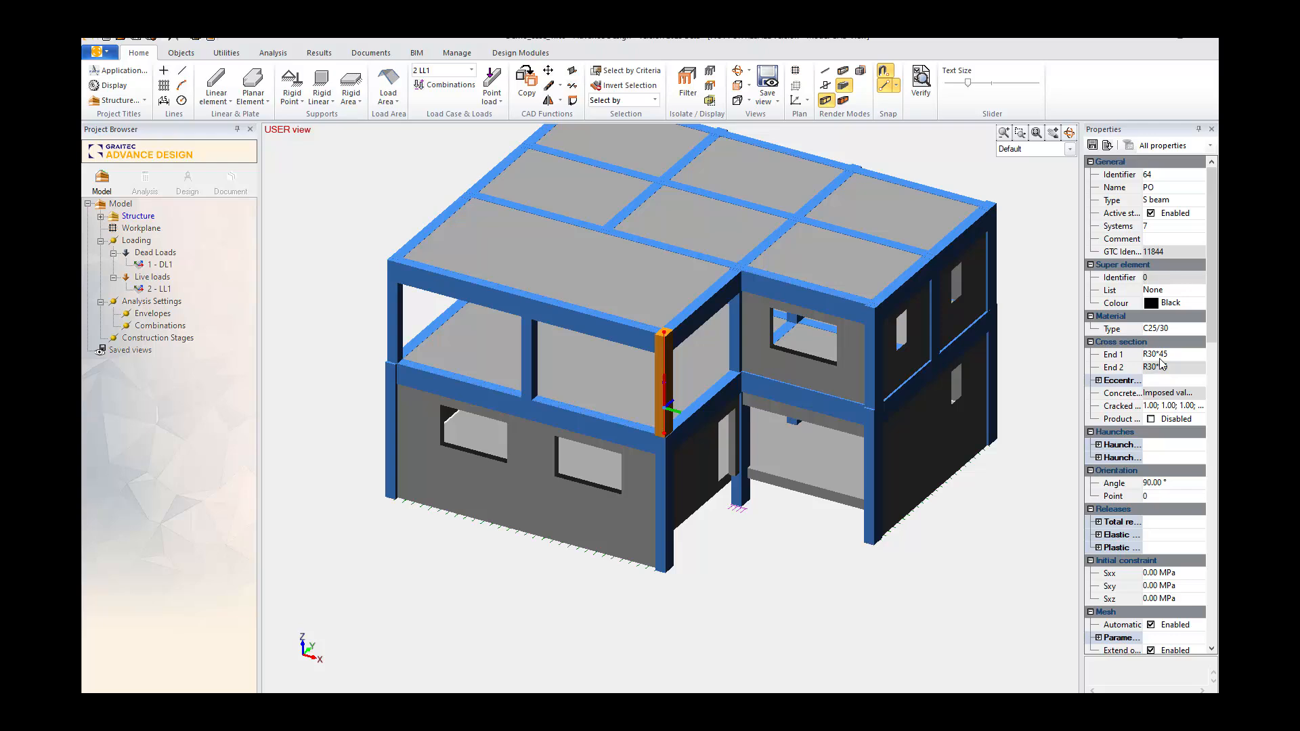
scroll(697, 515, down, 3)
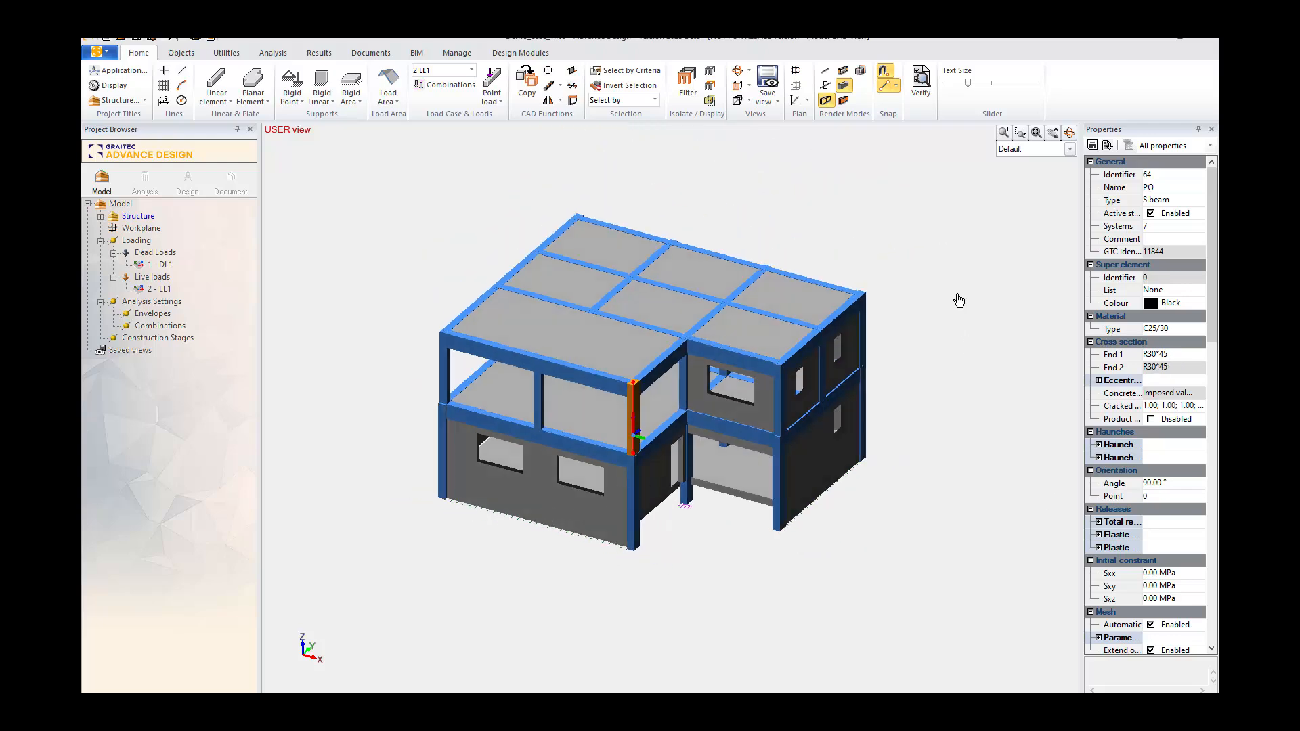
key(Escape)
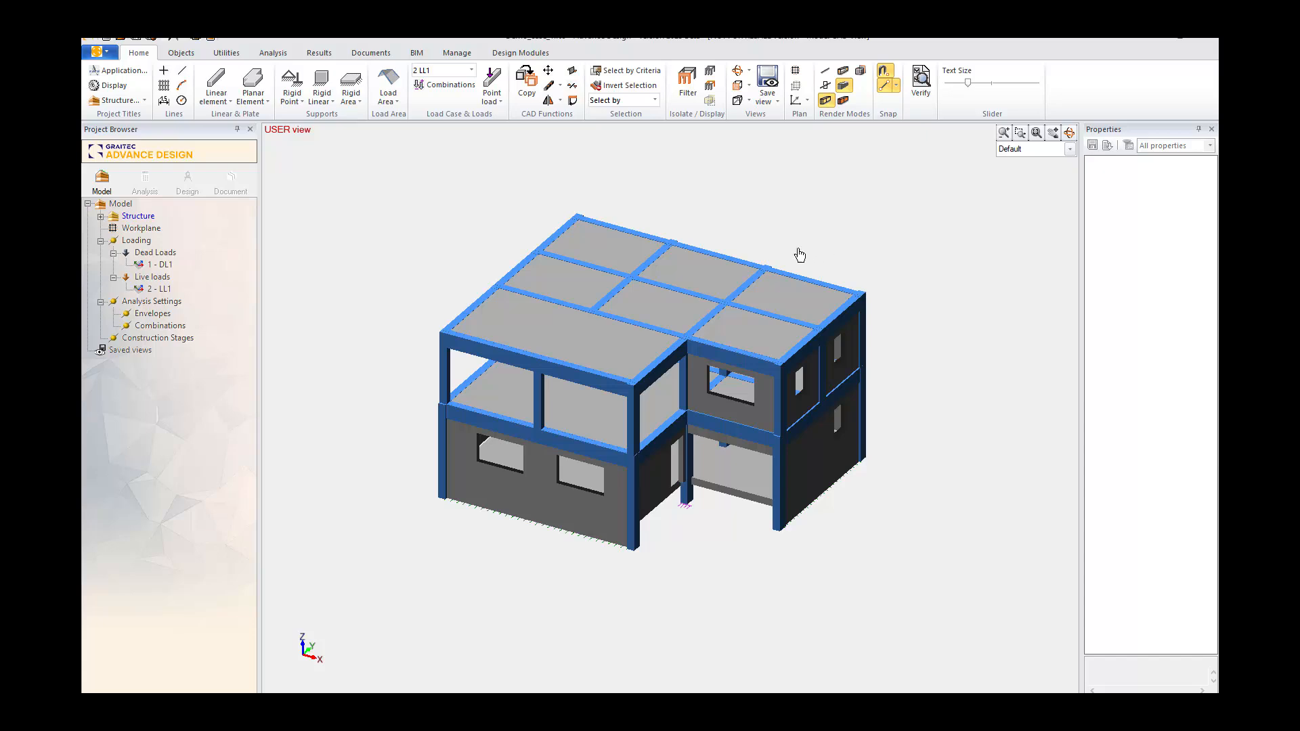
scroll(773, 248, down, 1)
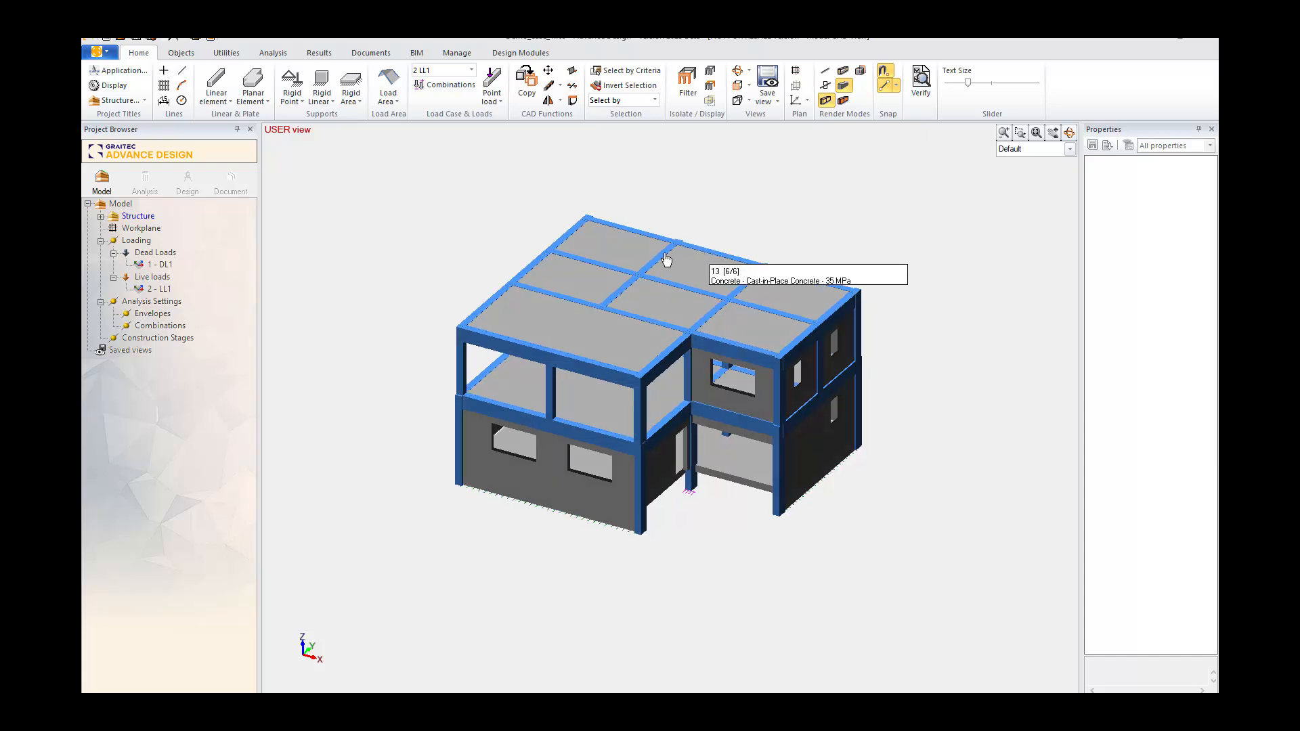
scroll(618, 247, down, 1)
scroll(667, 327, down, 2)
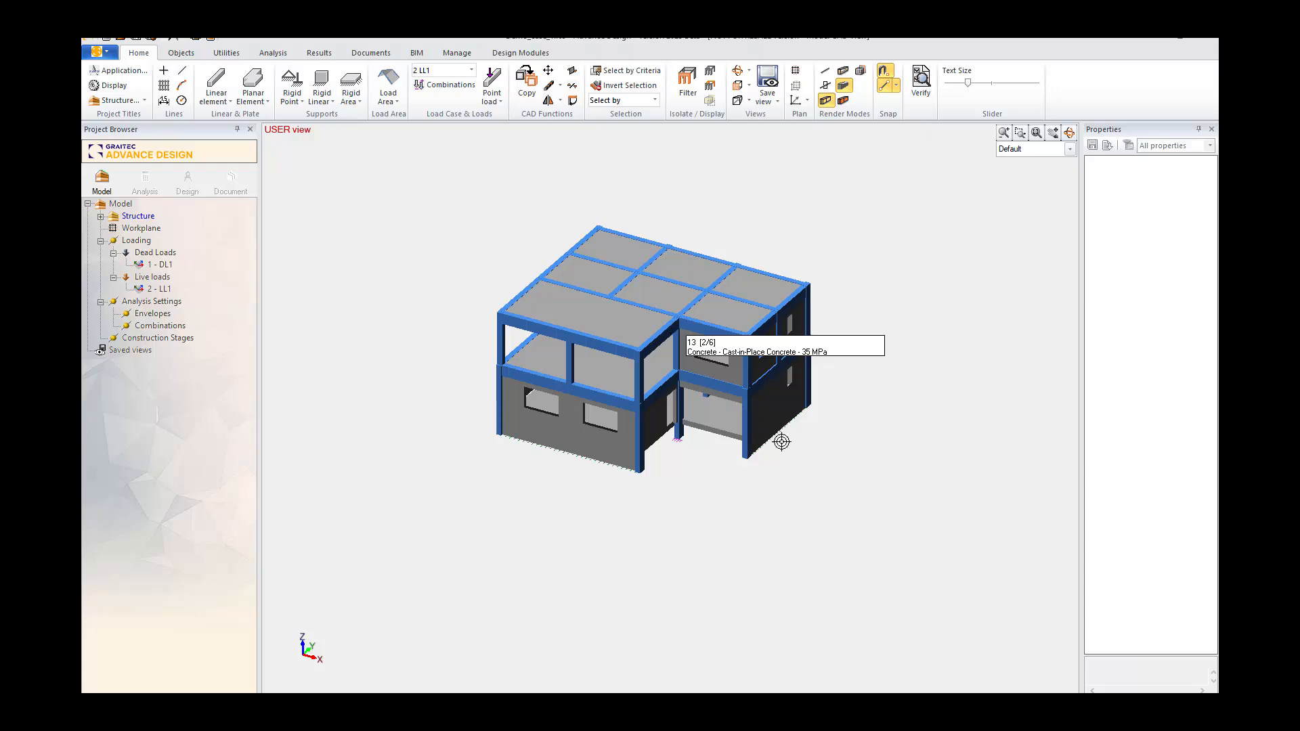
scroll(843, 443, up, 2)
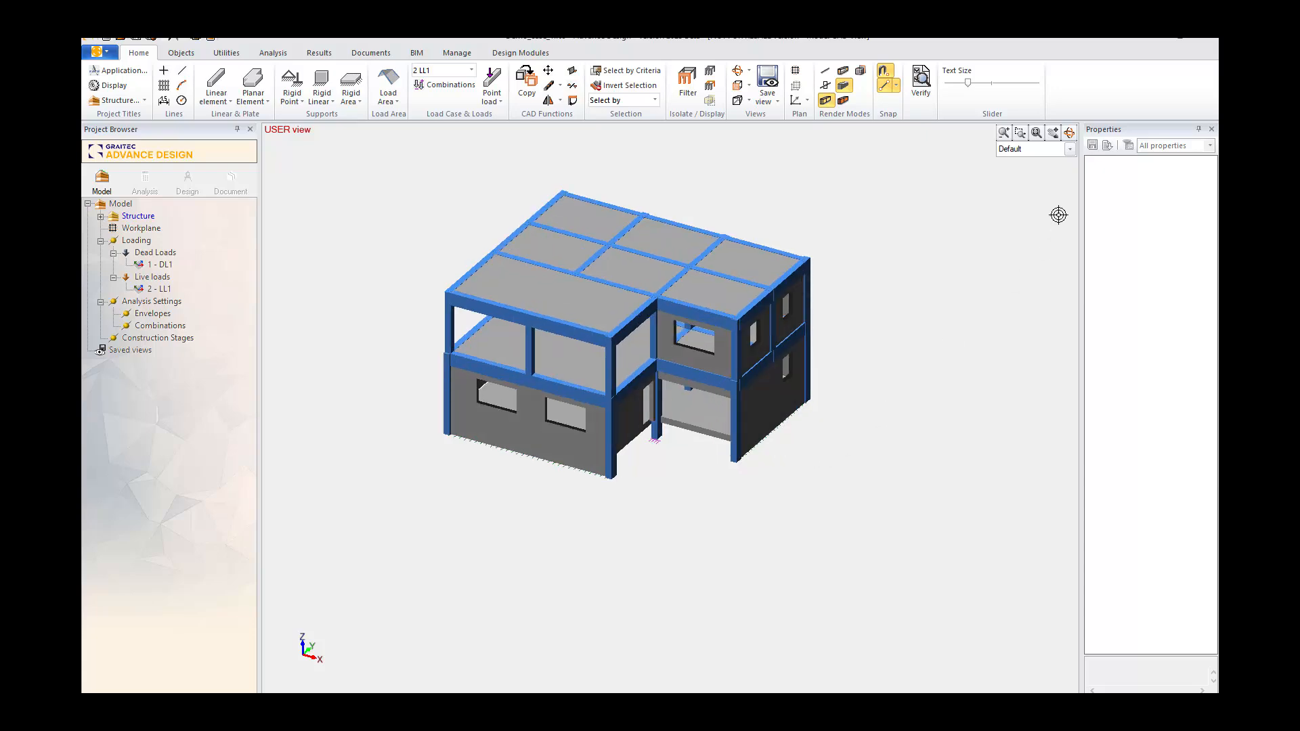
click(1069, 132)
drag(978, 264, 918, 256)
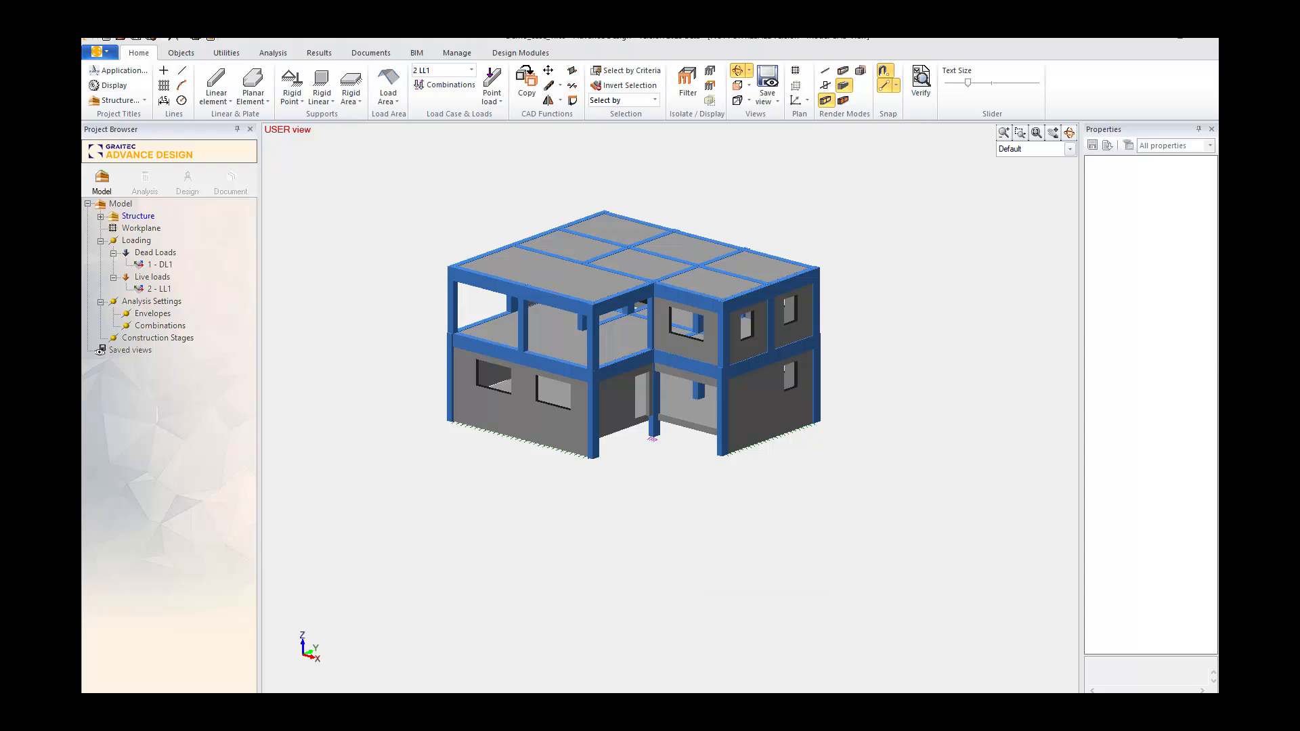
- Switch to Revit and open the Physical to Analytical for Buildings script in Analytical Automation, placed clear of the physical model
mouse_move(783, 665)
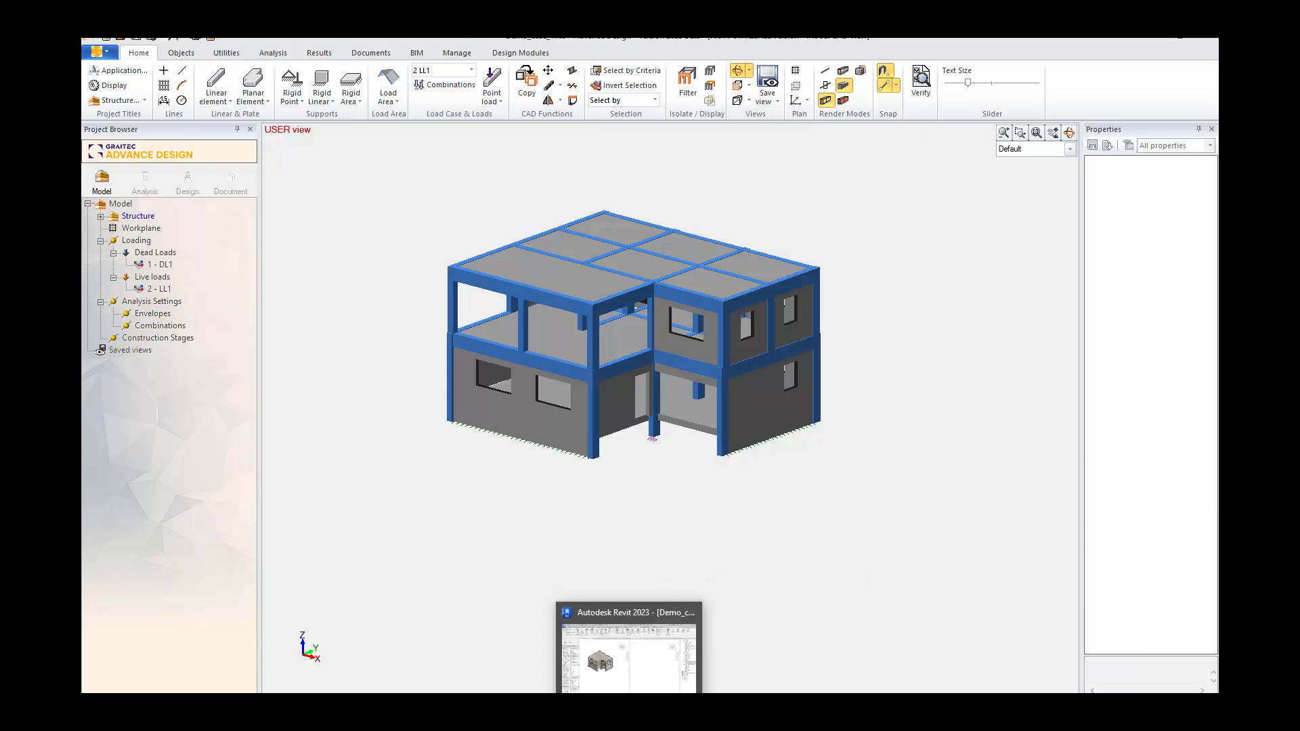
click(638, 667)
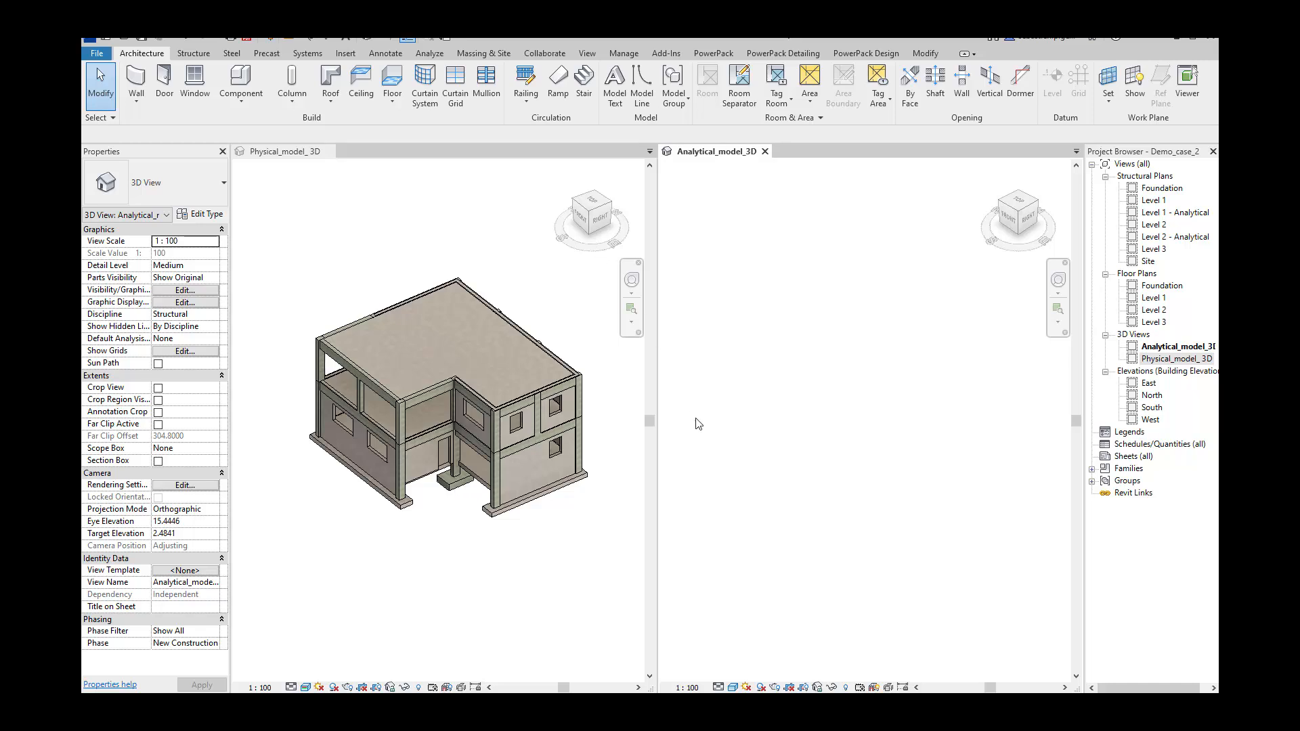
click(429, 55)
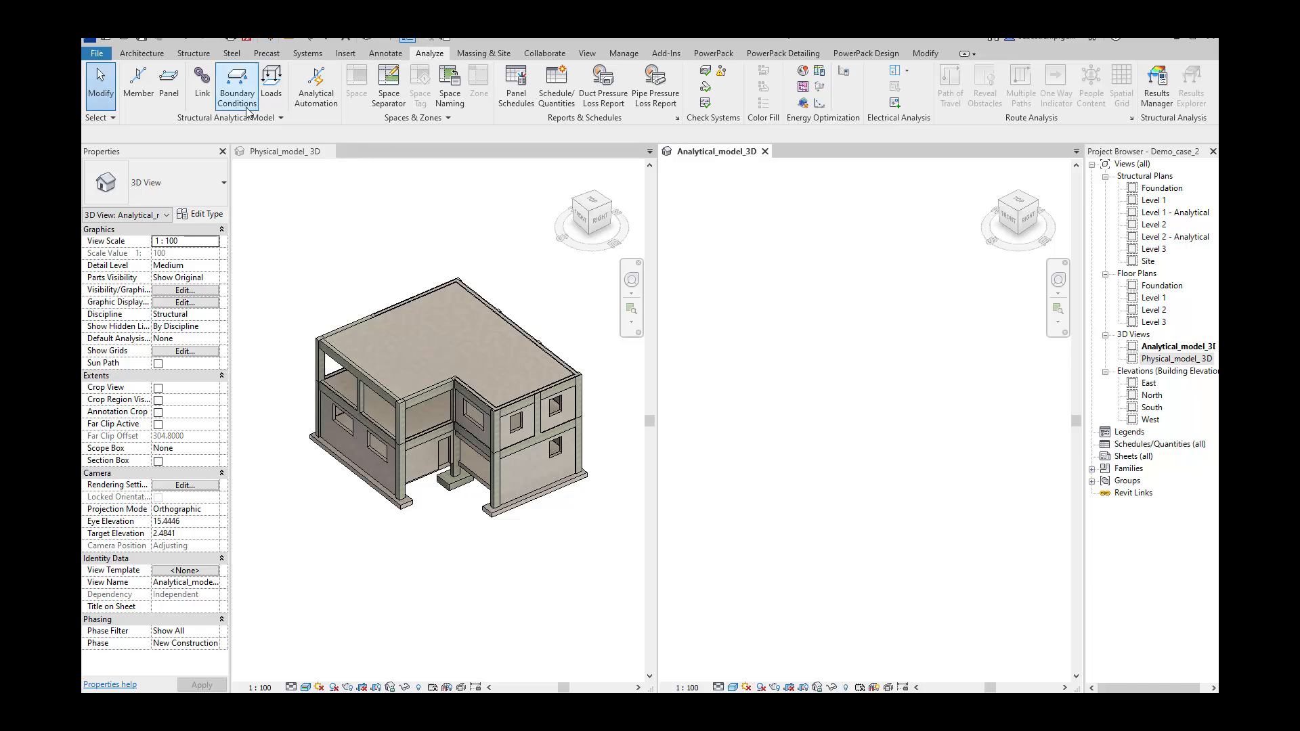
click(323, 103)
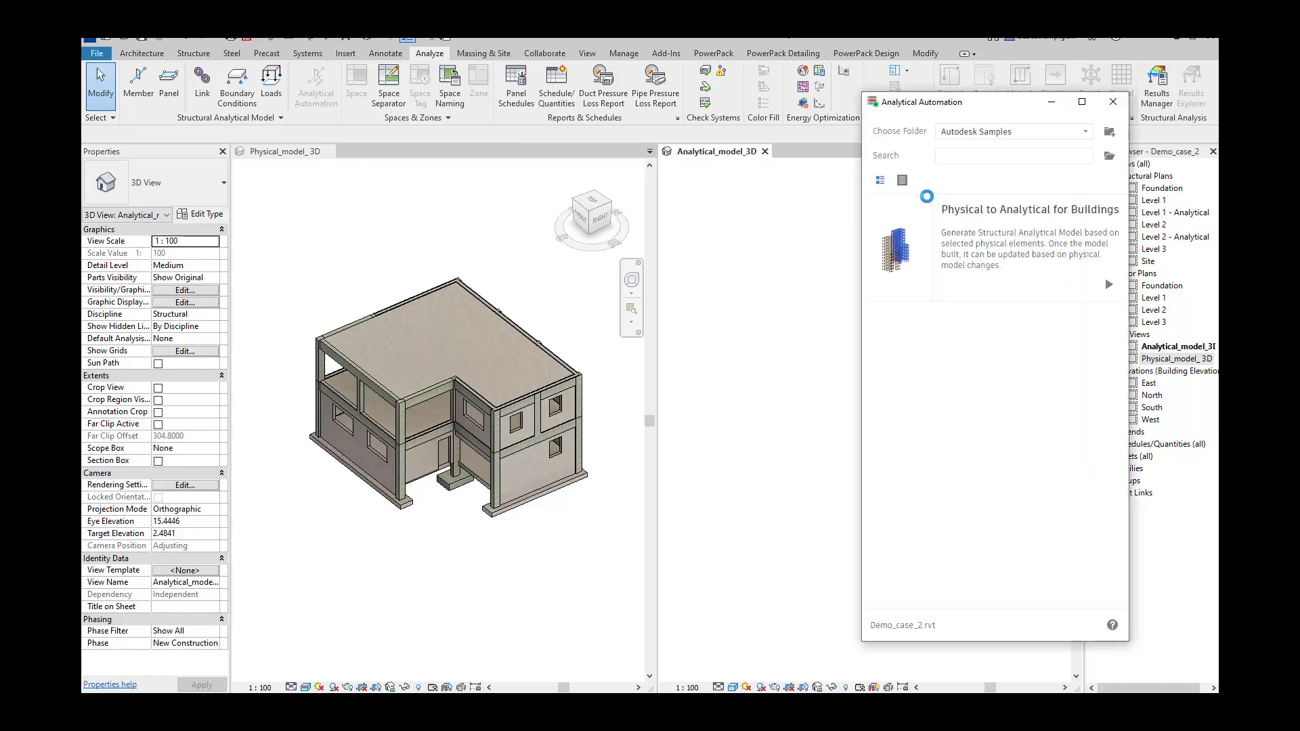
drag(1008, 109, 666, 161)
click(767, 337)
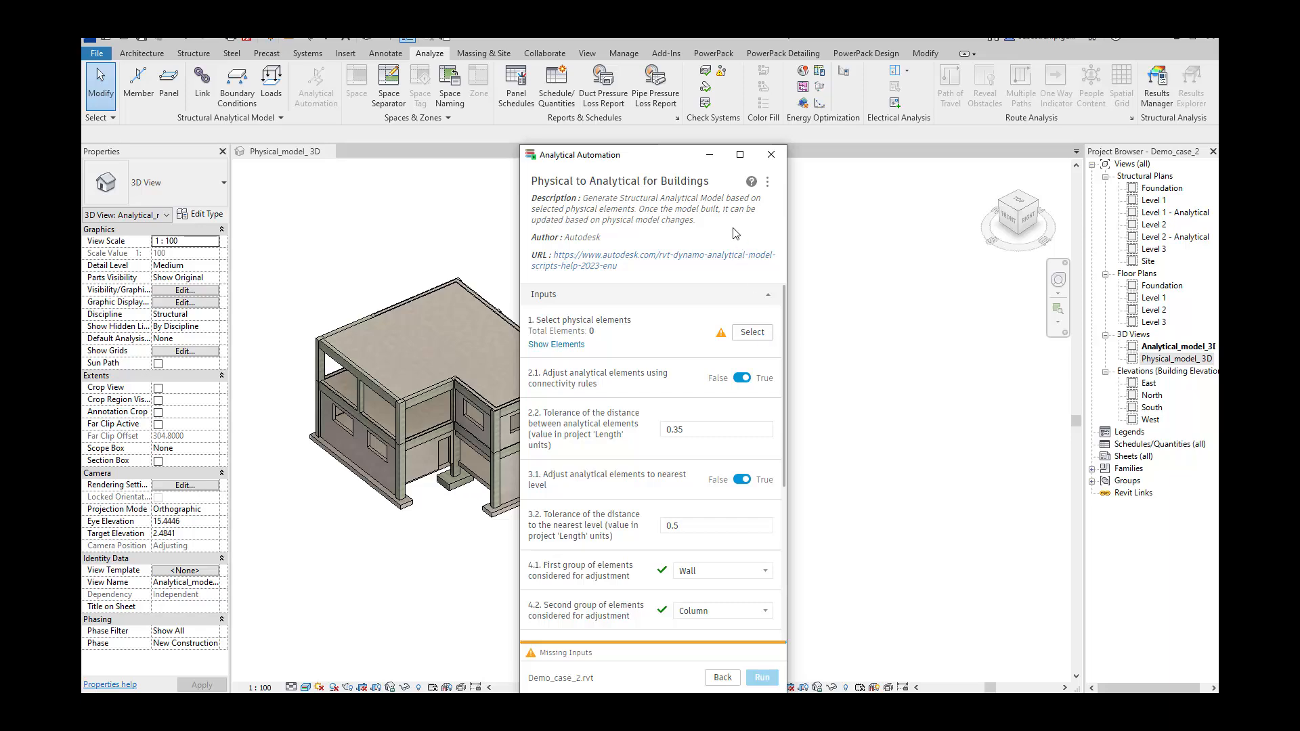
drag(676, 159, 893, 156)
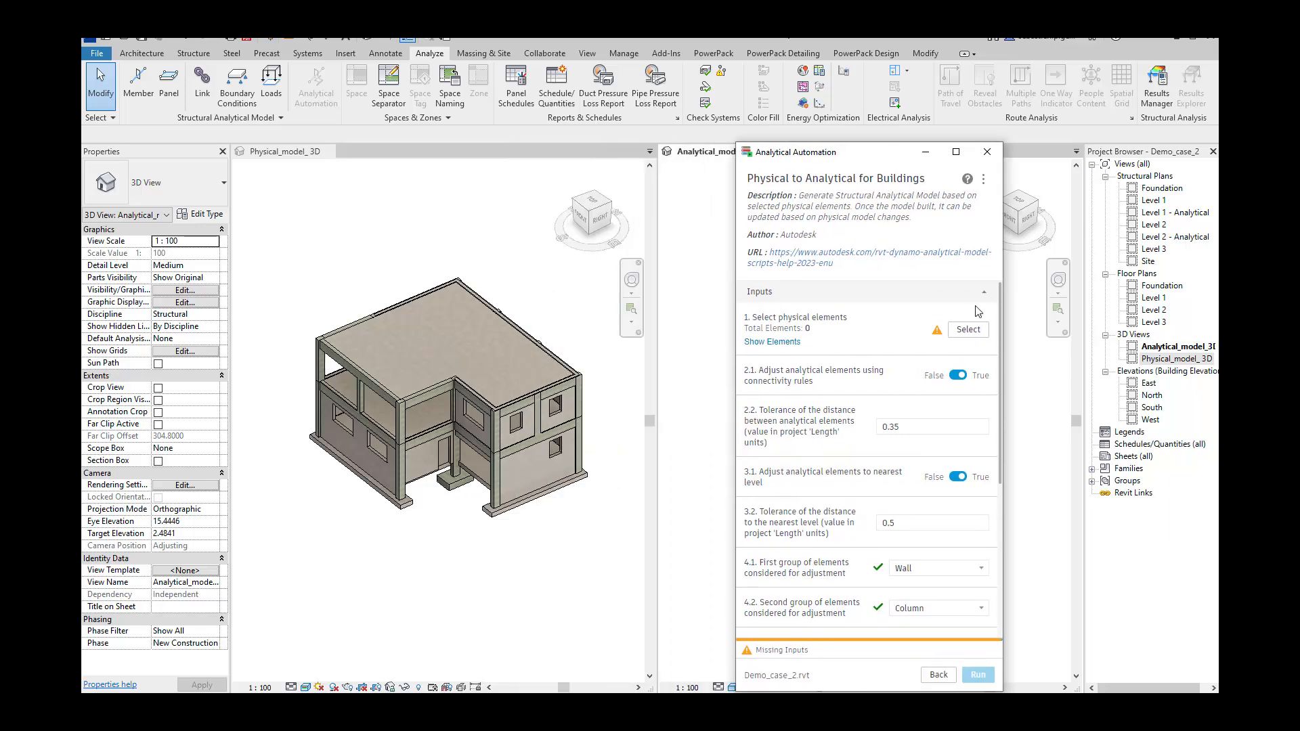
- Select the entire building in the physical 3D view as the script's physical elements
click(967, 330)
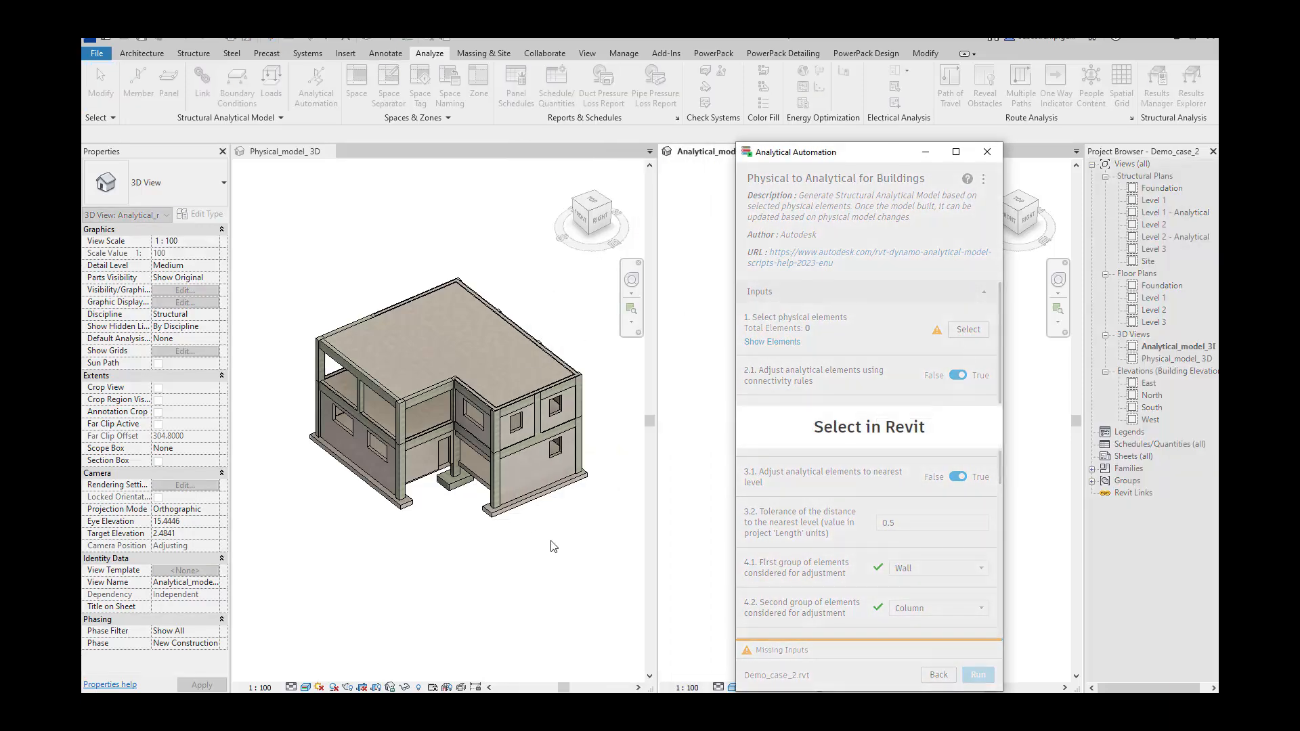
click(586, 546)
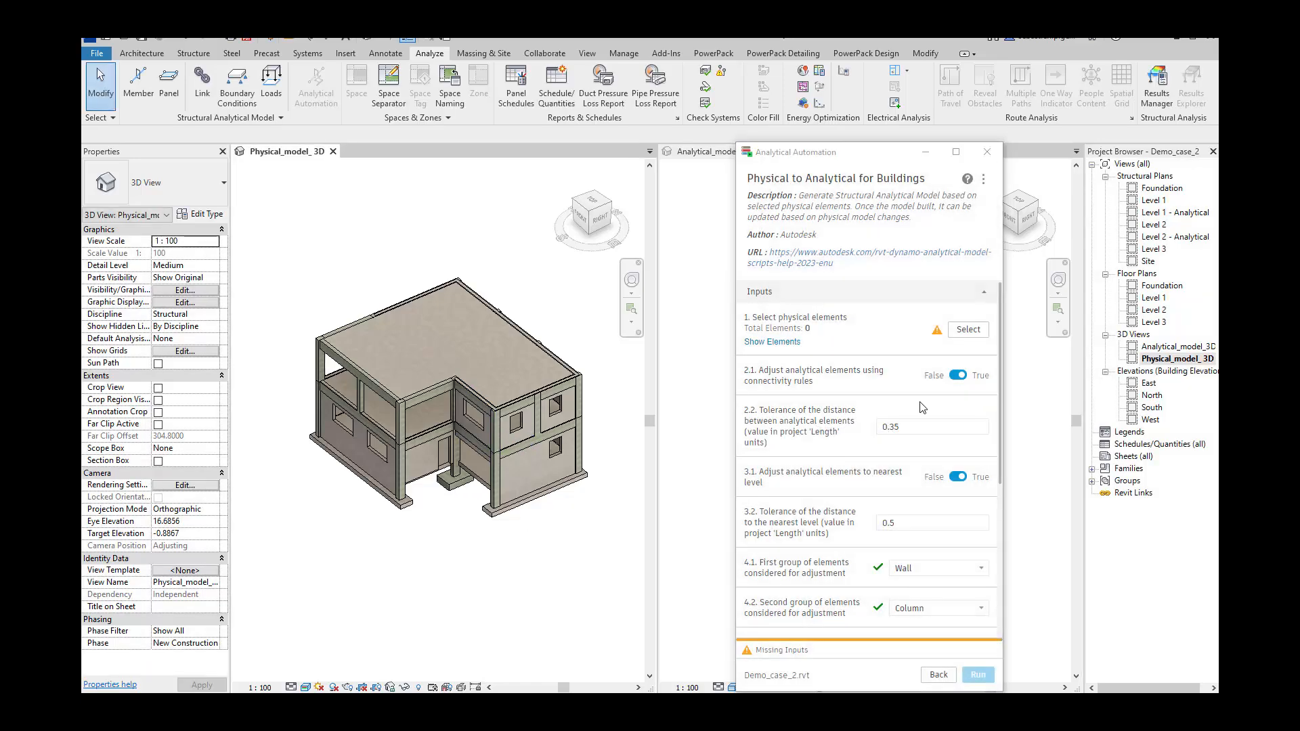
click(968, 329)
drag(602, 540, 266, 271)
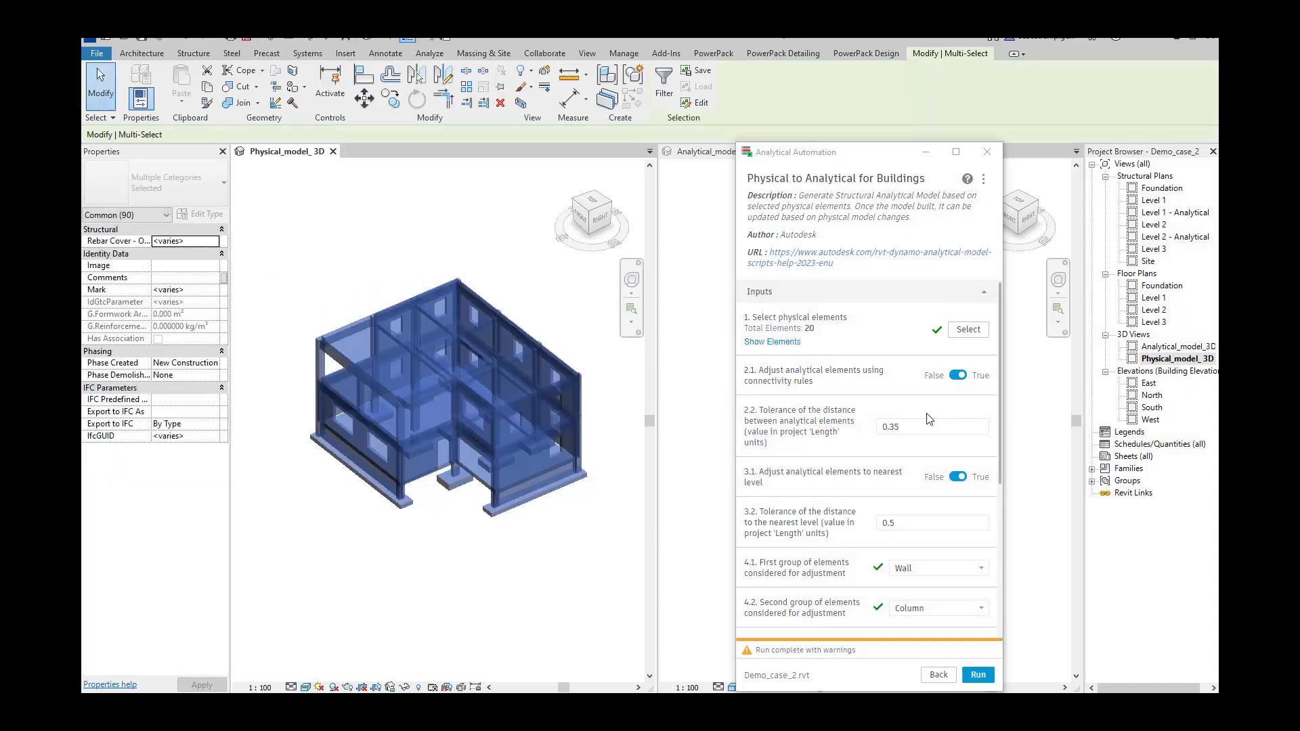
- Set the tolerance of the distance between analytical elements to 0.30 and review the remaining script inputs
click(915, 428)
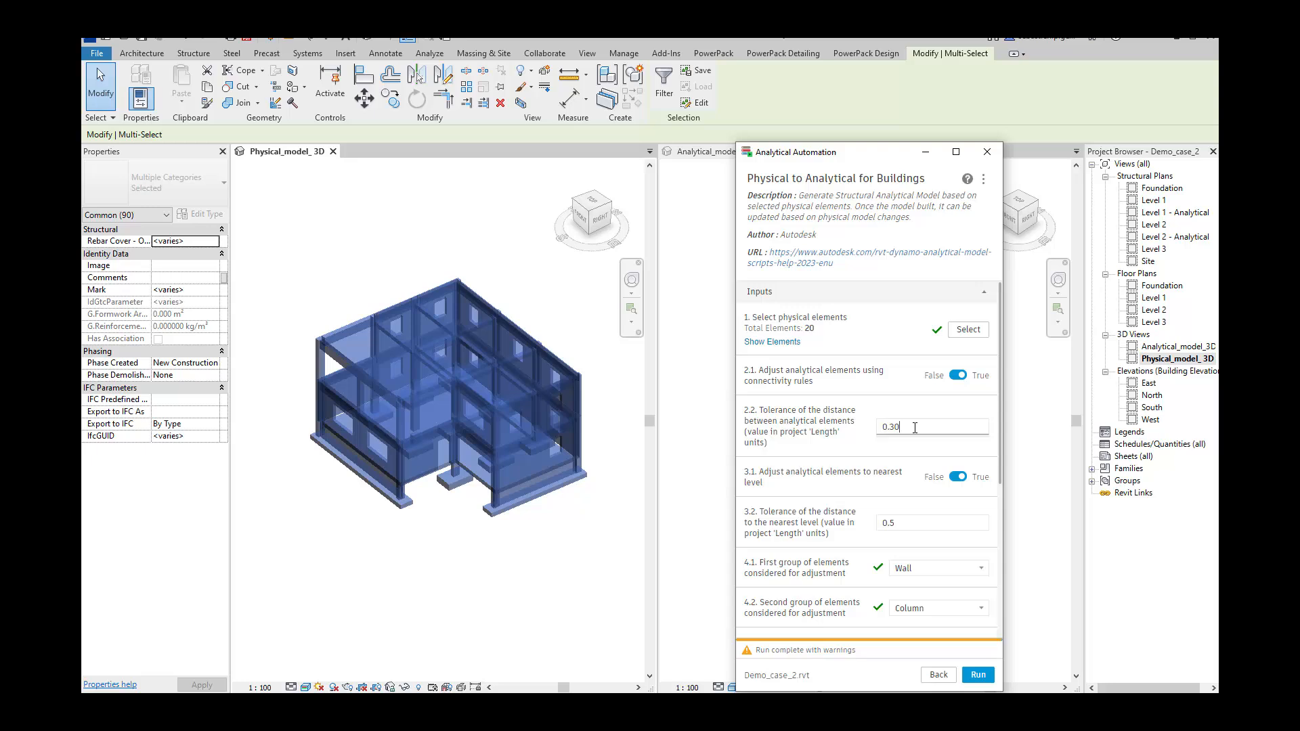
text(0)
scroll(915, 428, down, 3)
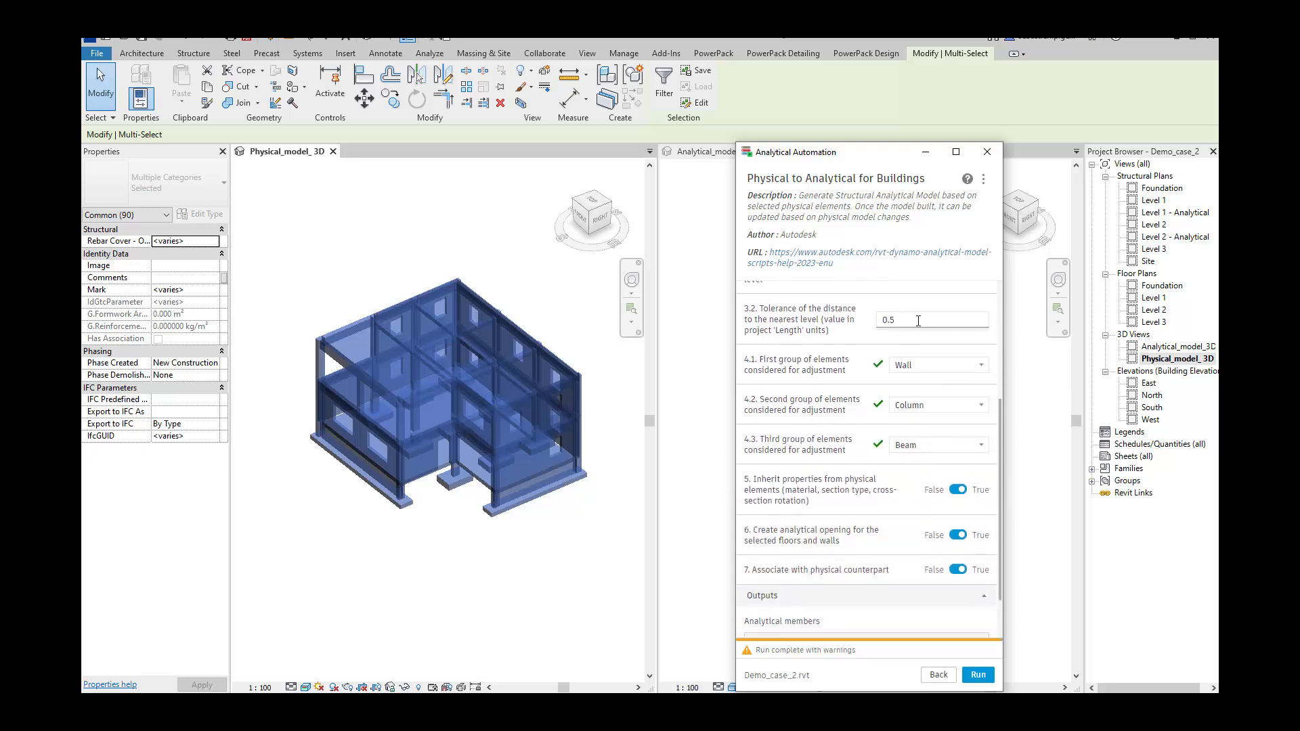
scroll(990, 561, down, 1)
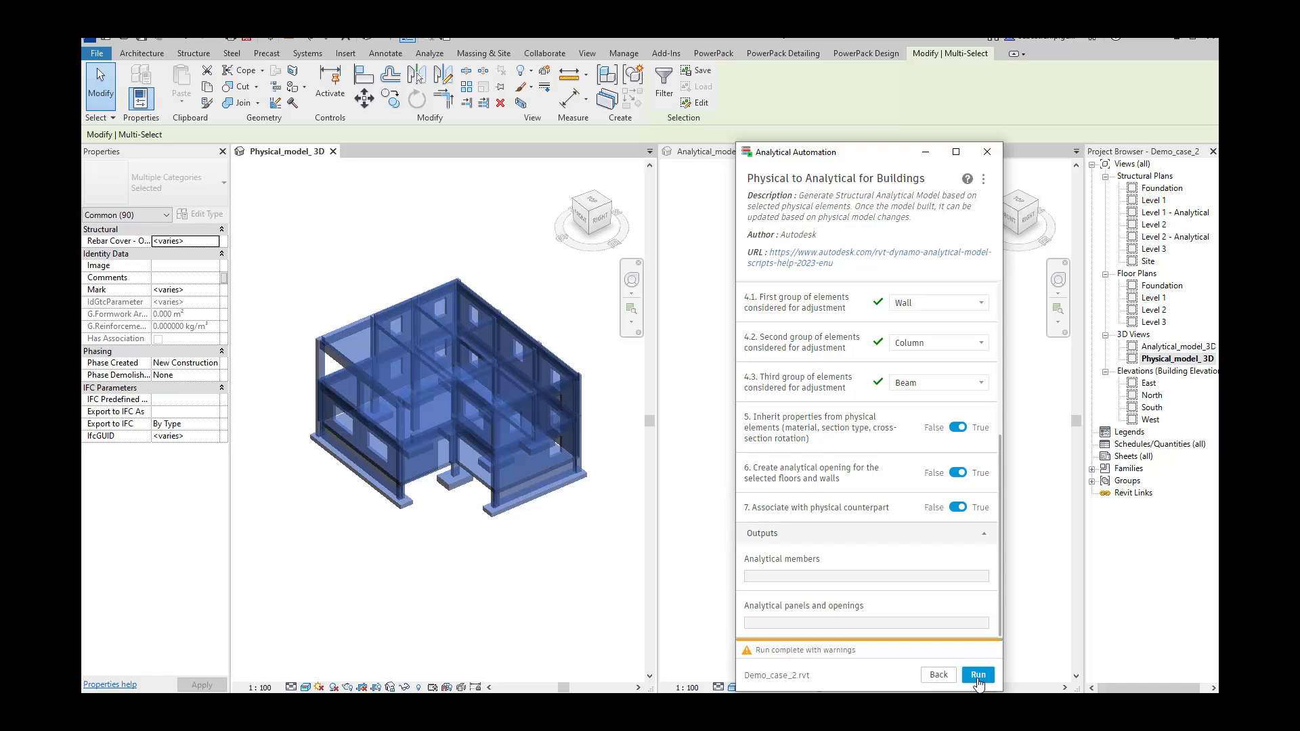
- Run the Physical to Analytical for Buildings script and close Analytical Automation after reviewing its outputs
click(978, 677)
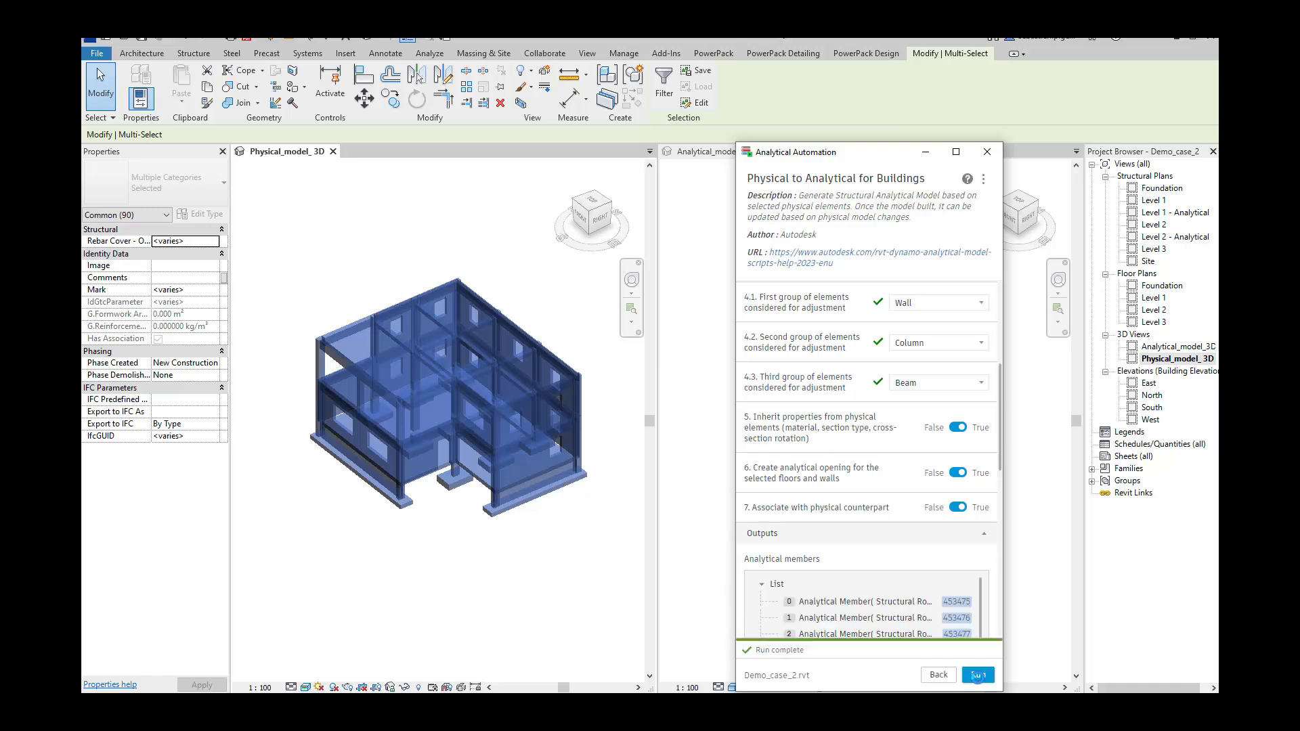
scroll(941, 613, down, 3)
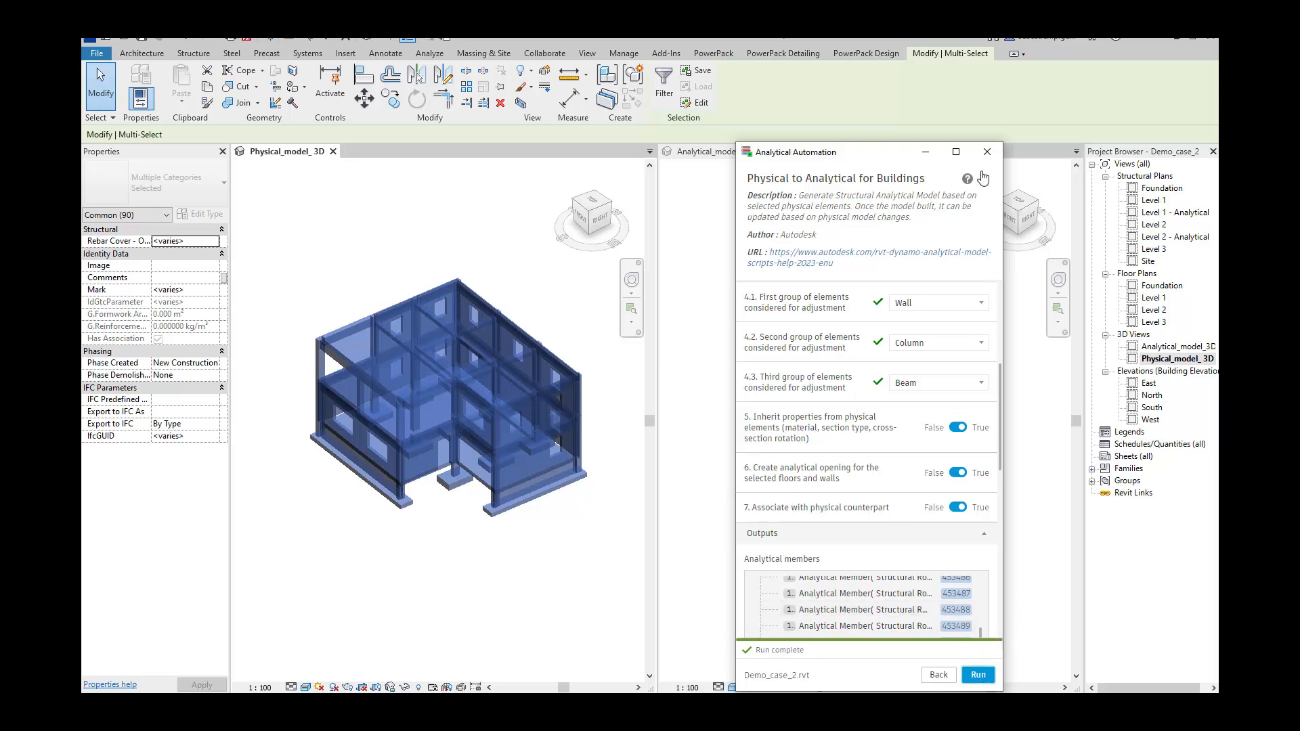
click(987, 153)
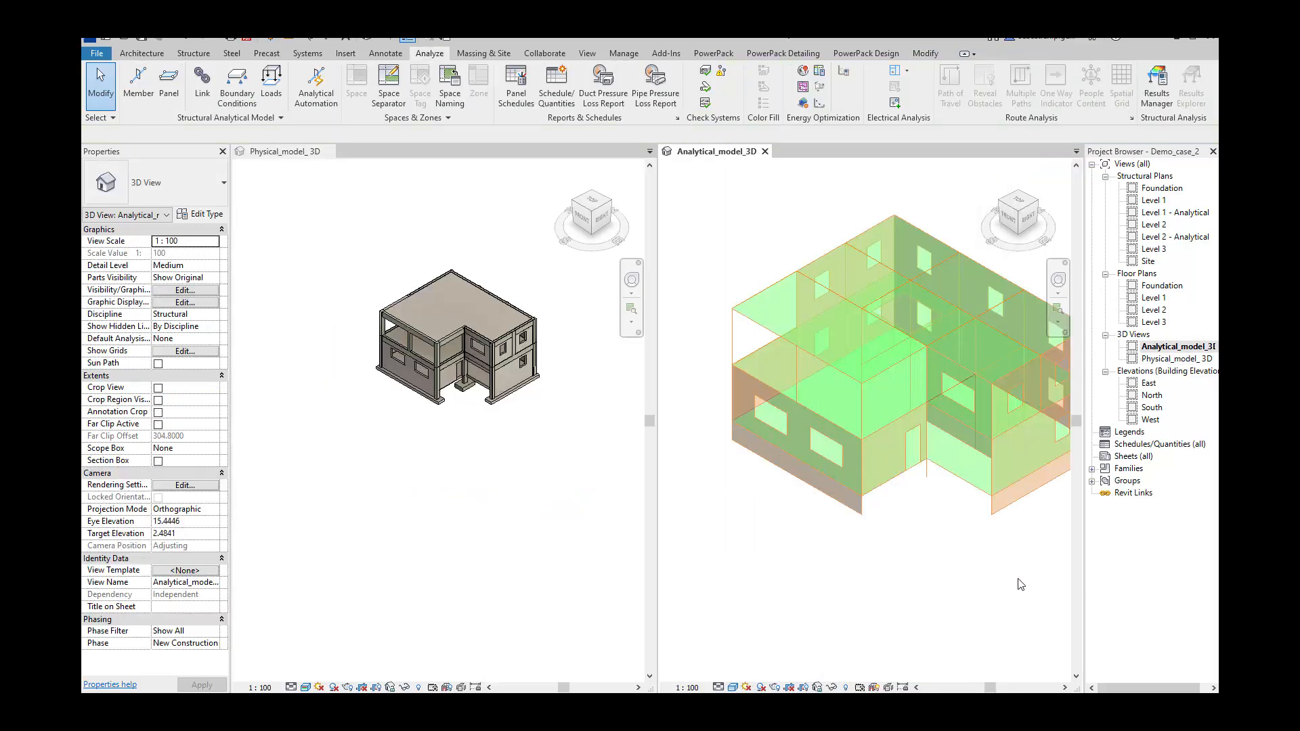
- Check the material, structural role and thickness of a lower-storey wall's analytical panel, then clear the selection
scroll(970, 535, down, 1)
scroll(961, 518, up, 2)
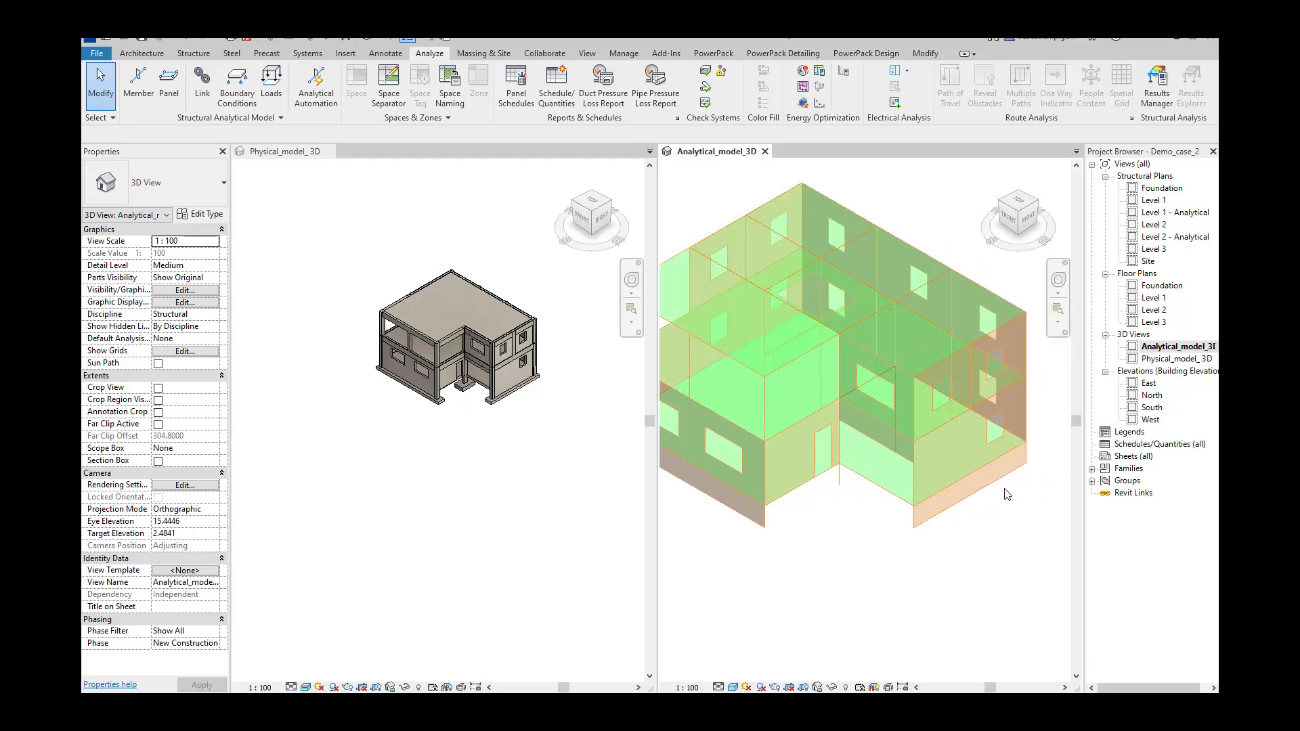
click(959, 505)
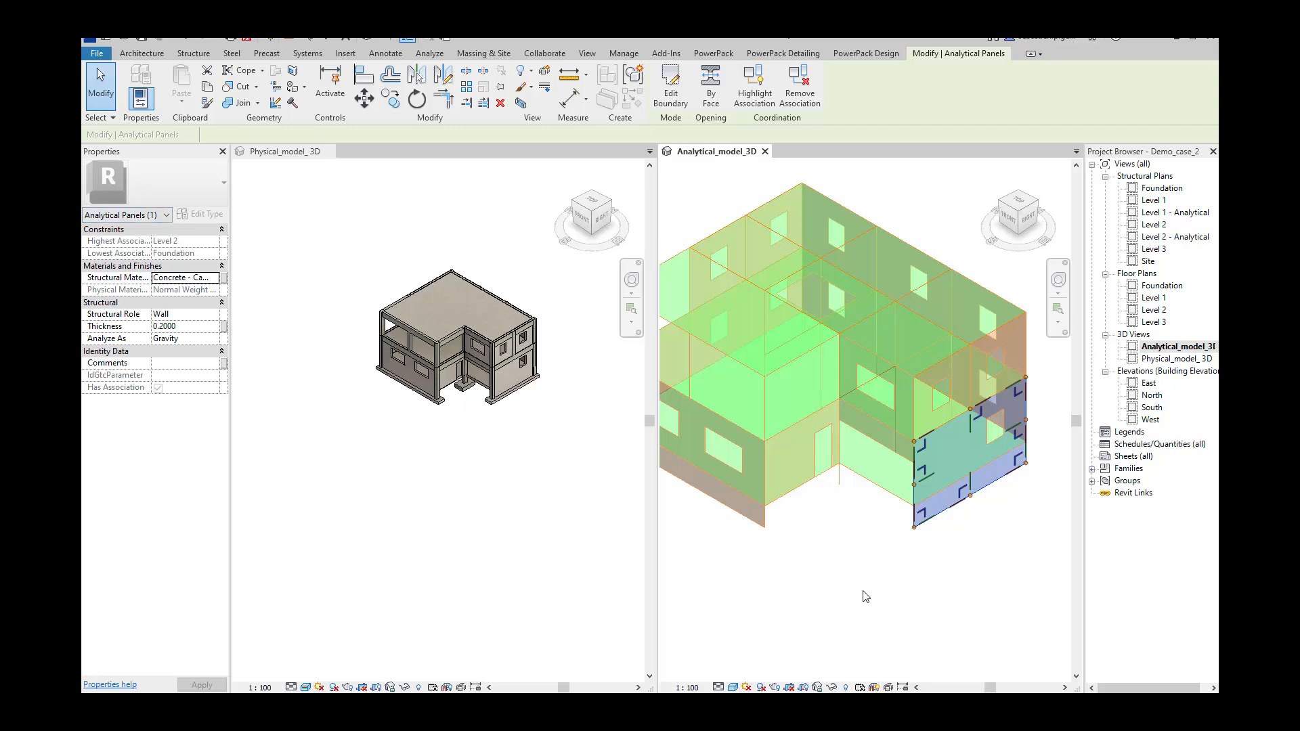
click(880, 589)
scroll(960, 531, down, 2)
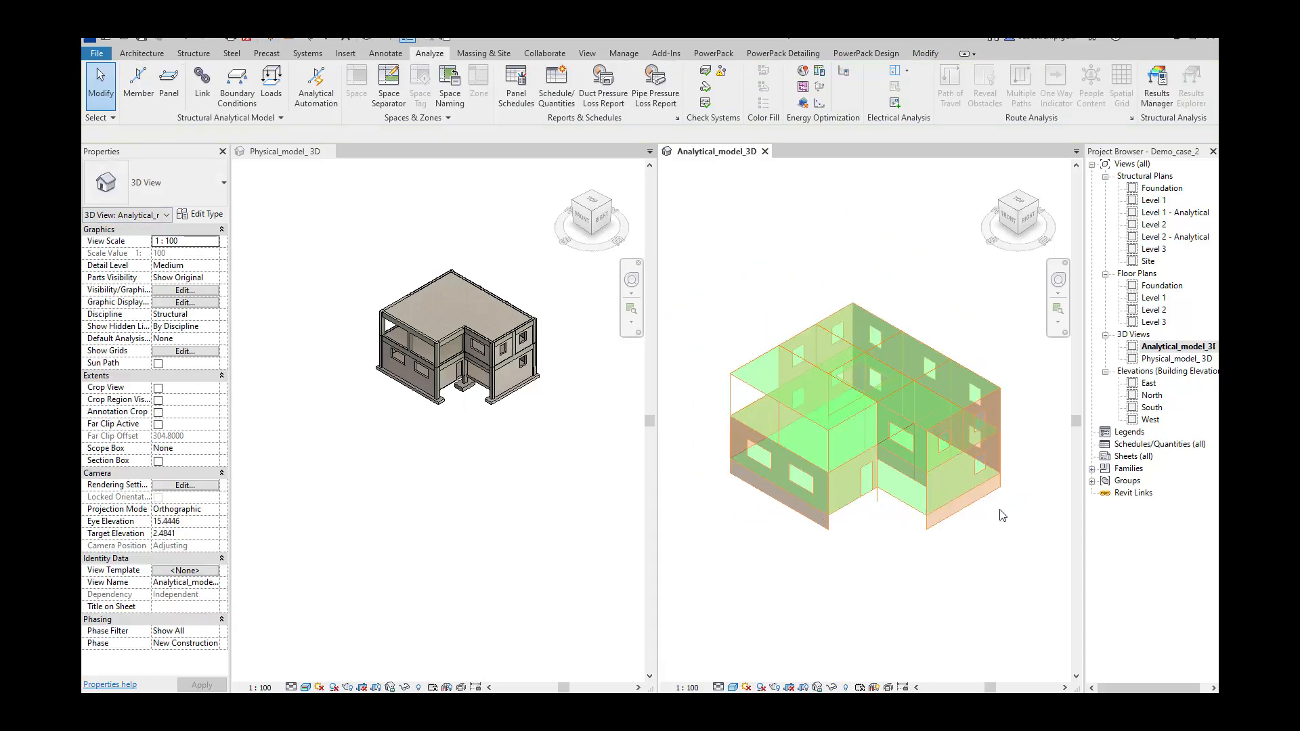
- Check the analytical properties of the Level 3 beams and the Level 1 floor panel, then clear the selection
scroll(860, 467, up, 3)
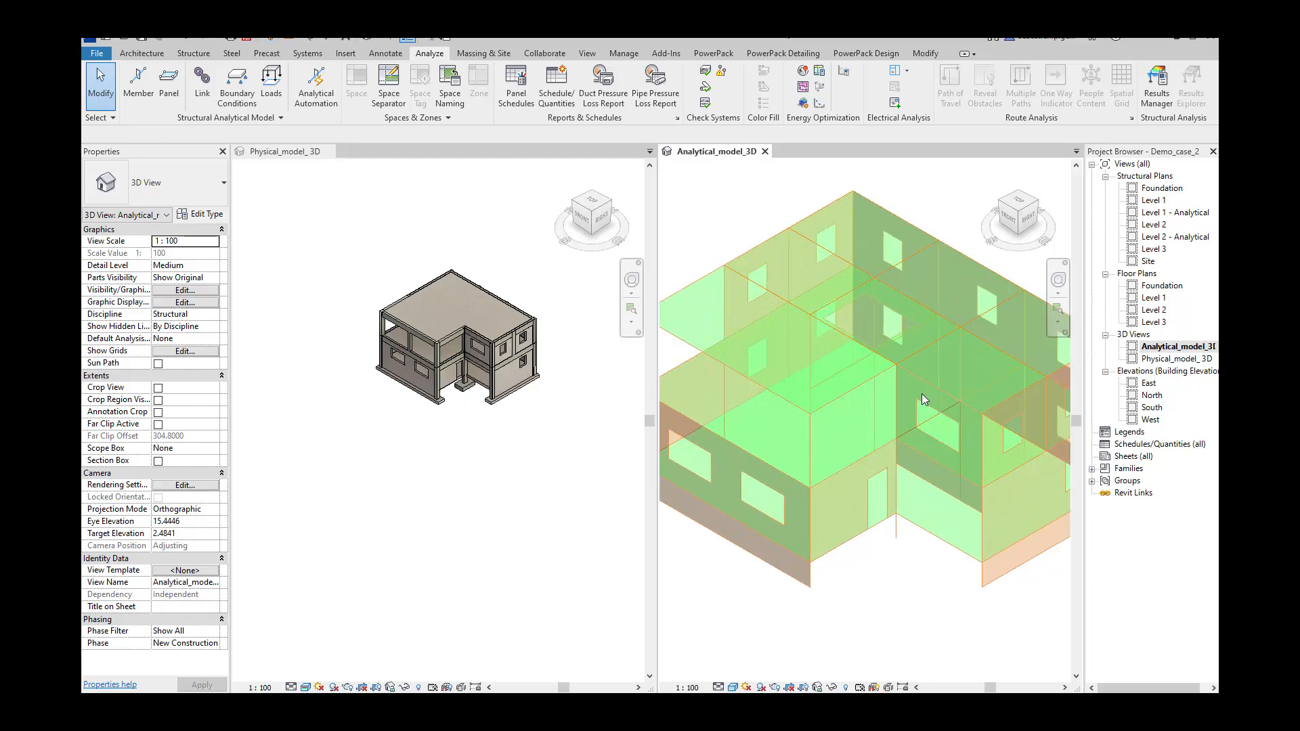
scroll(925, 399, down, 3)
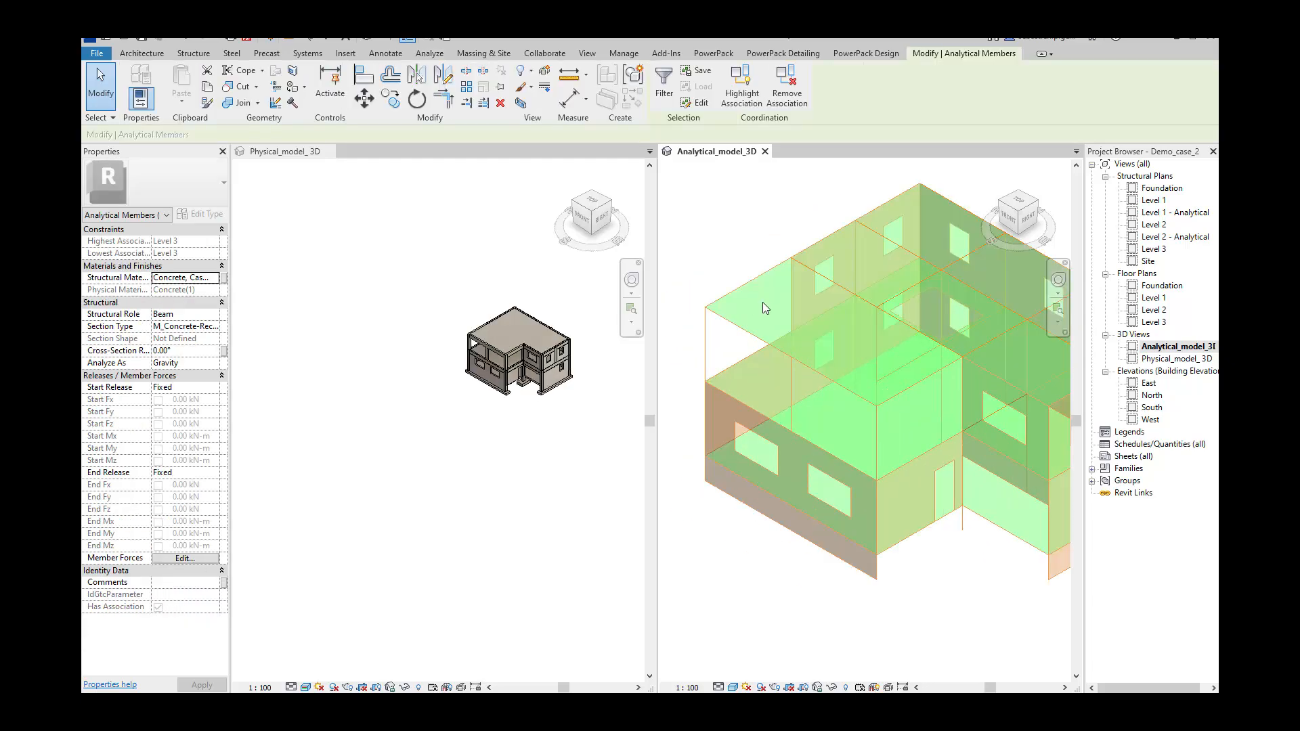
scroll(765, 309, down, 3)
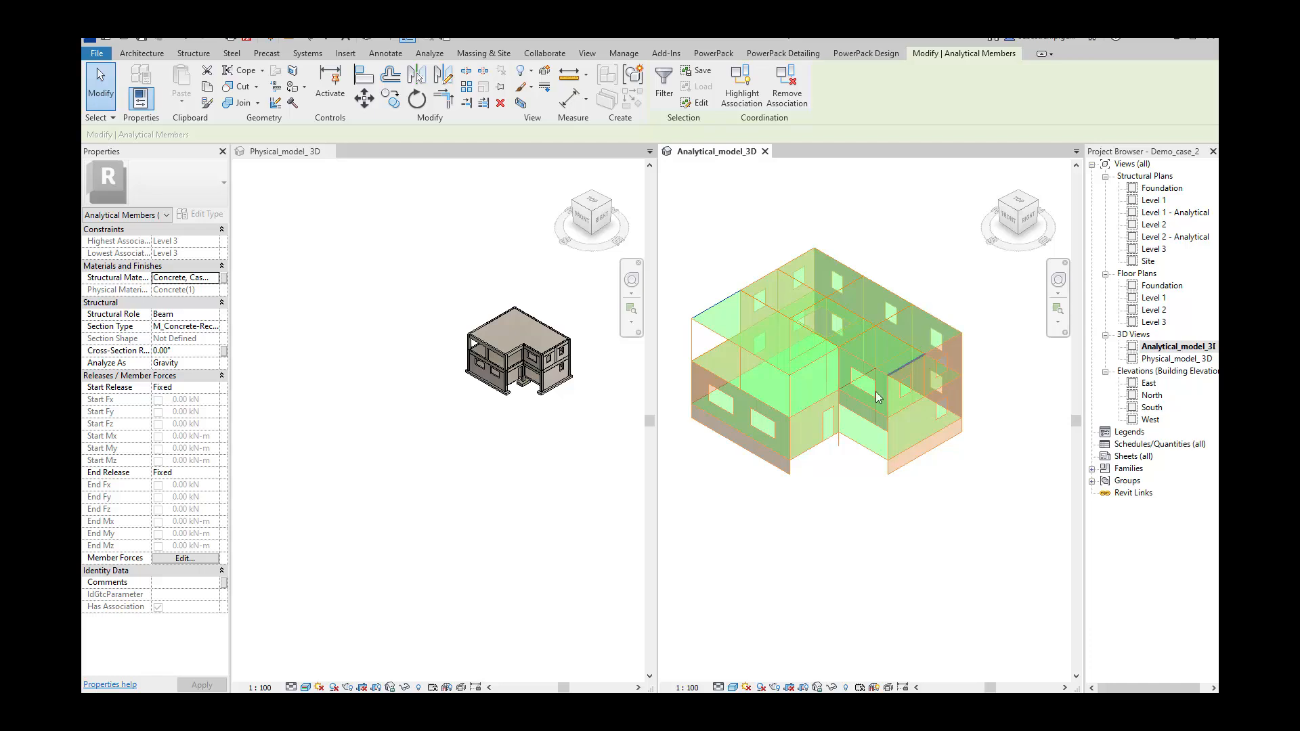
click(861, 449)
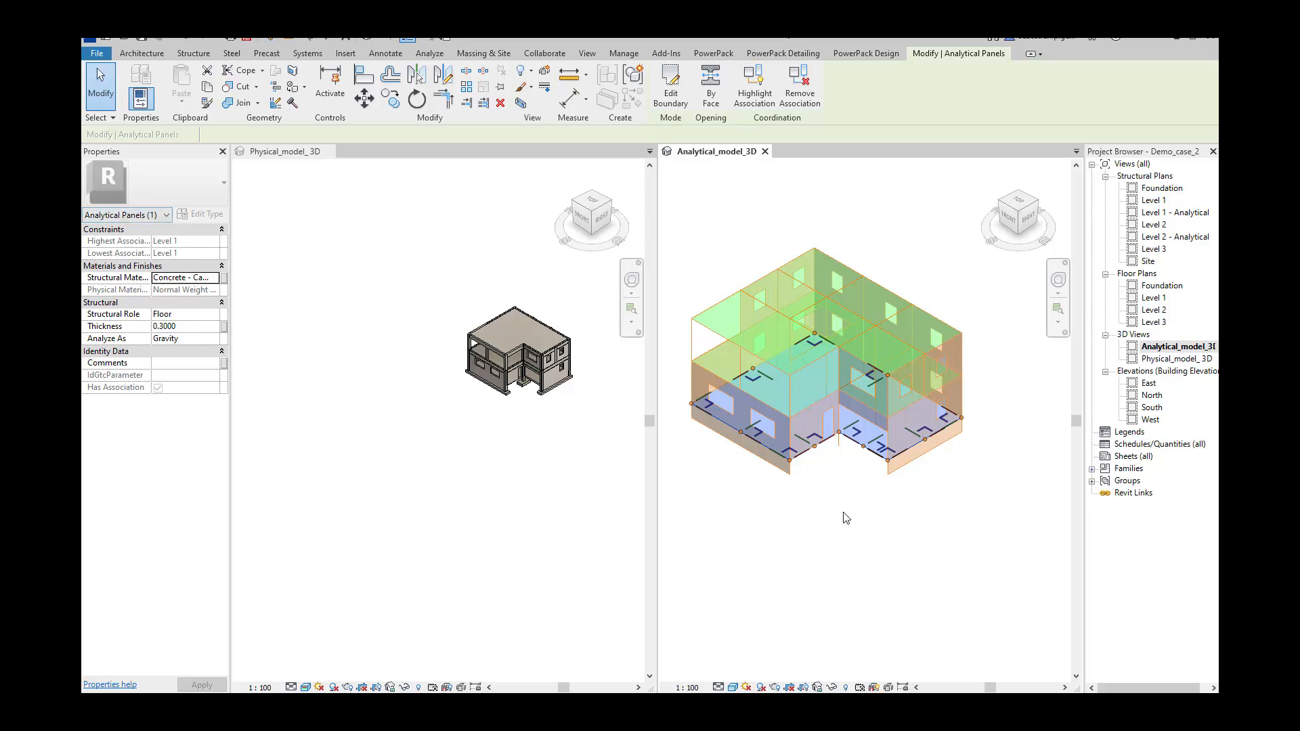
scroll(908, 474, down, 1)
scroll(912, 476, down, 1)
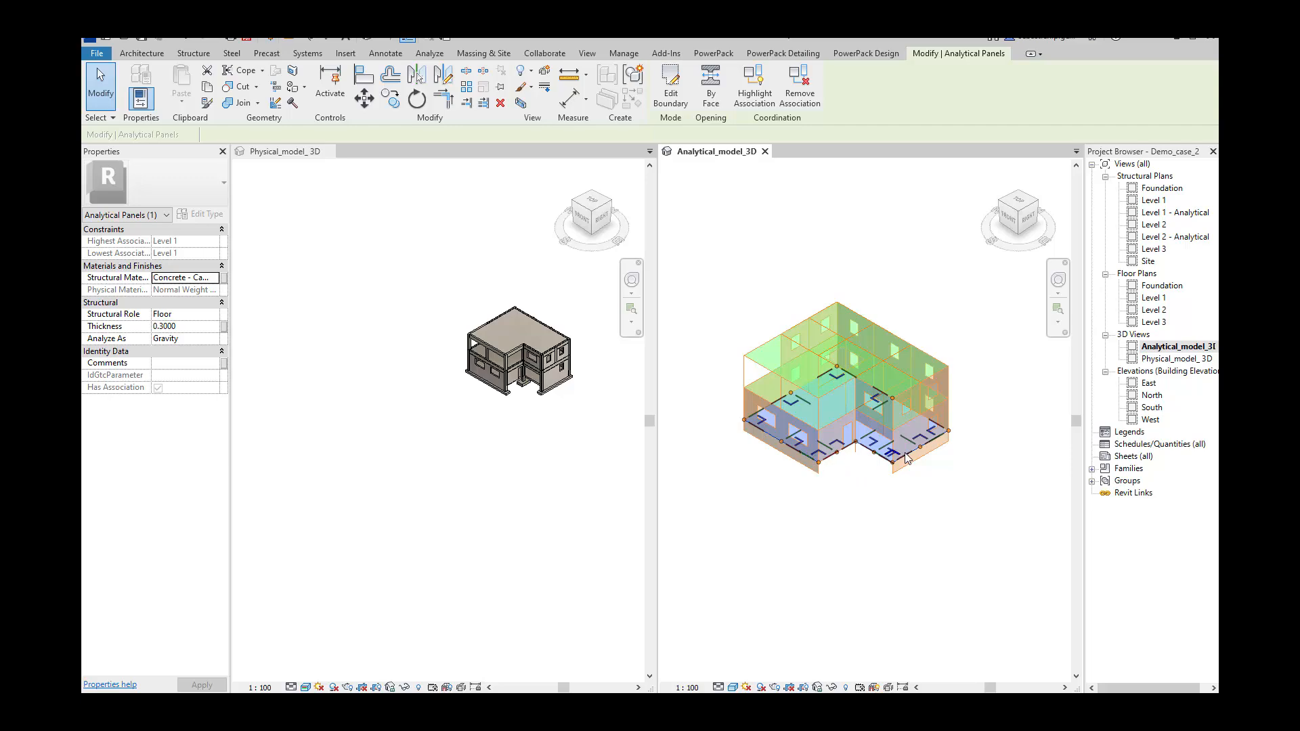
key(Escape)
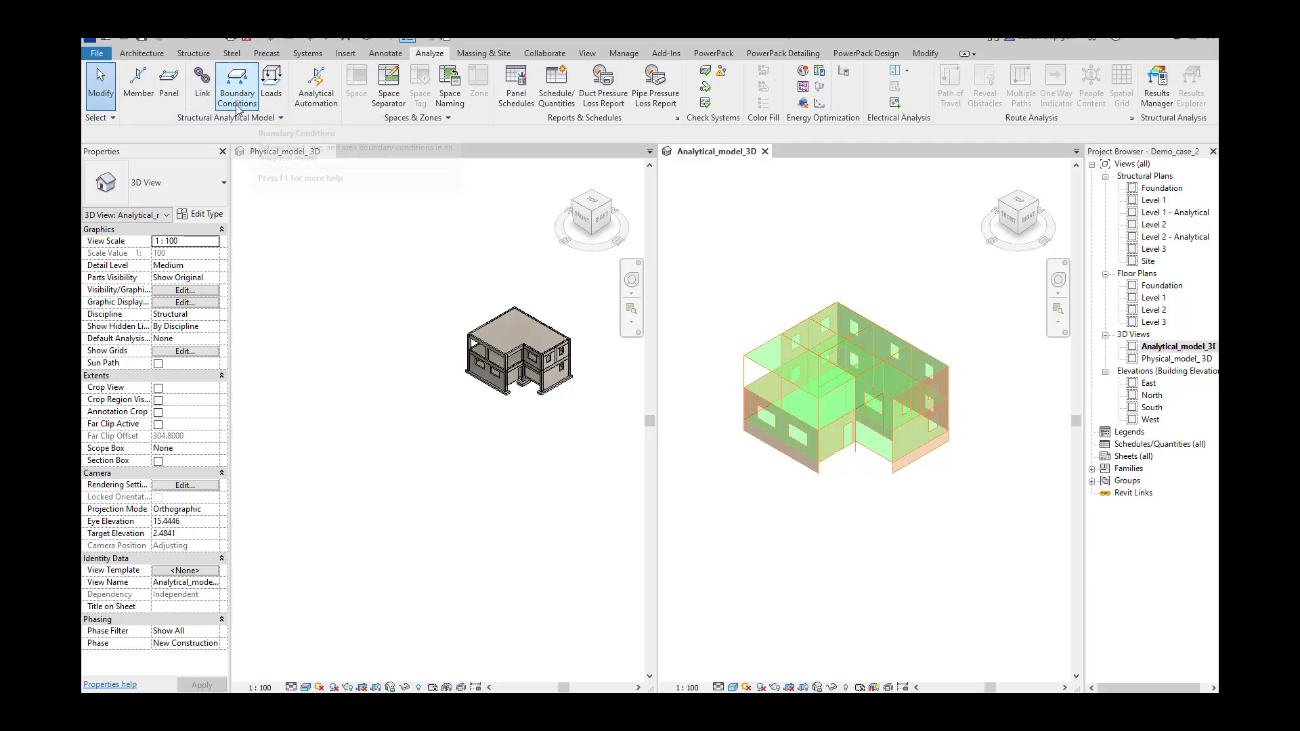
- Examine the supports and line loads on the analytical model in 3D
scroll(390, 351, up, 2)
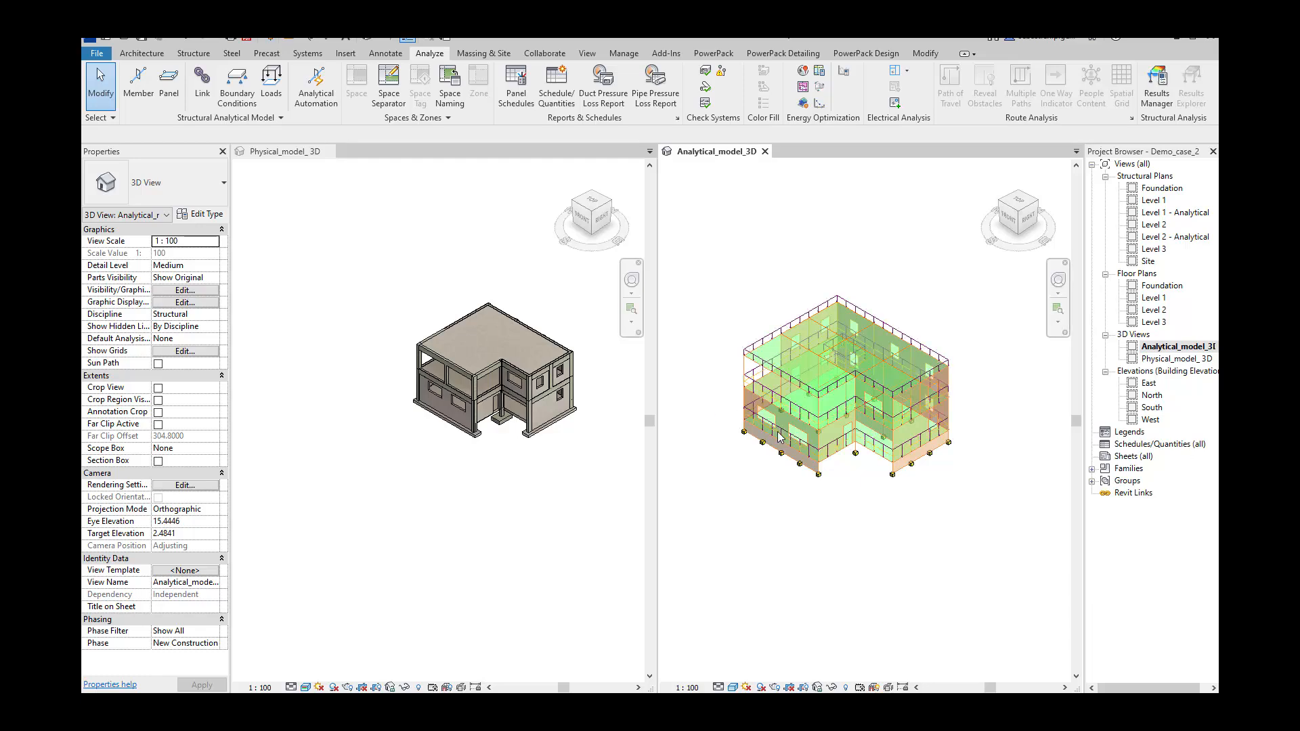
scroll(808, 434, up, 5)
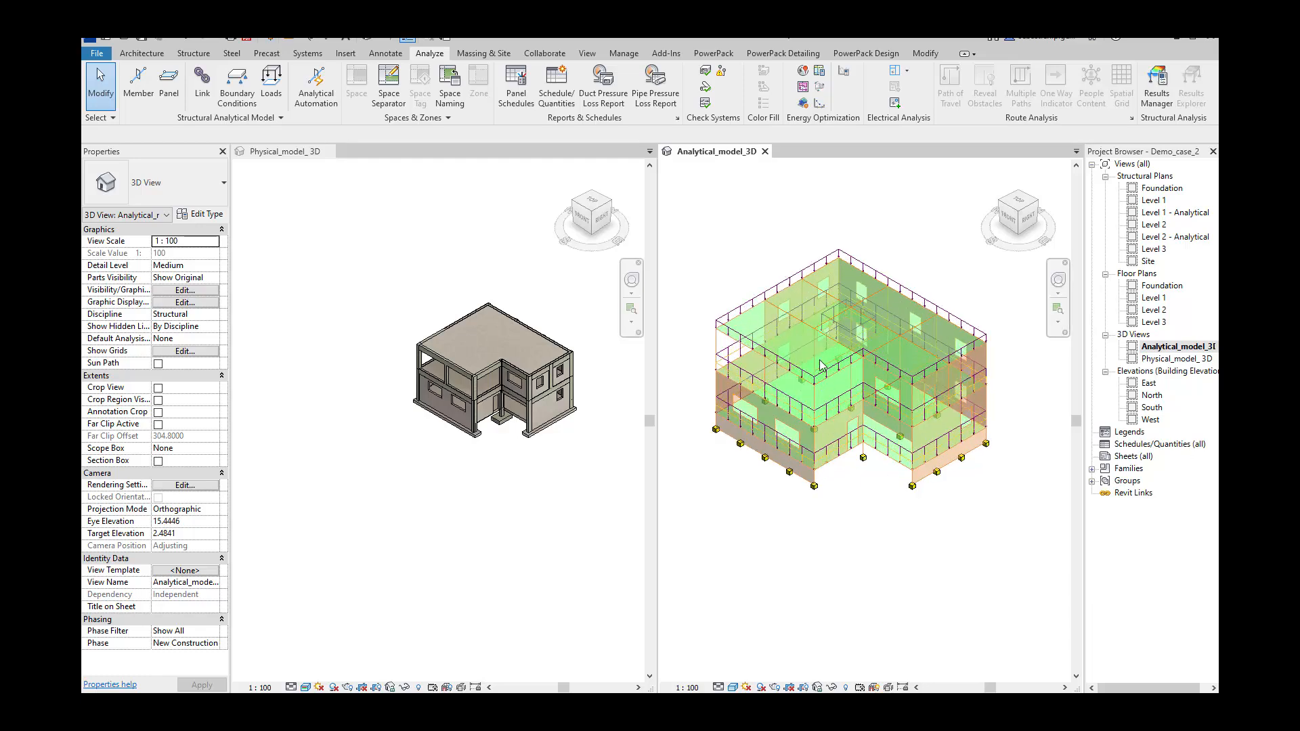
scroll(776, 355, down, 4)
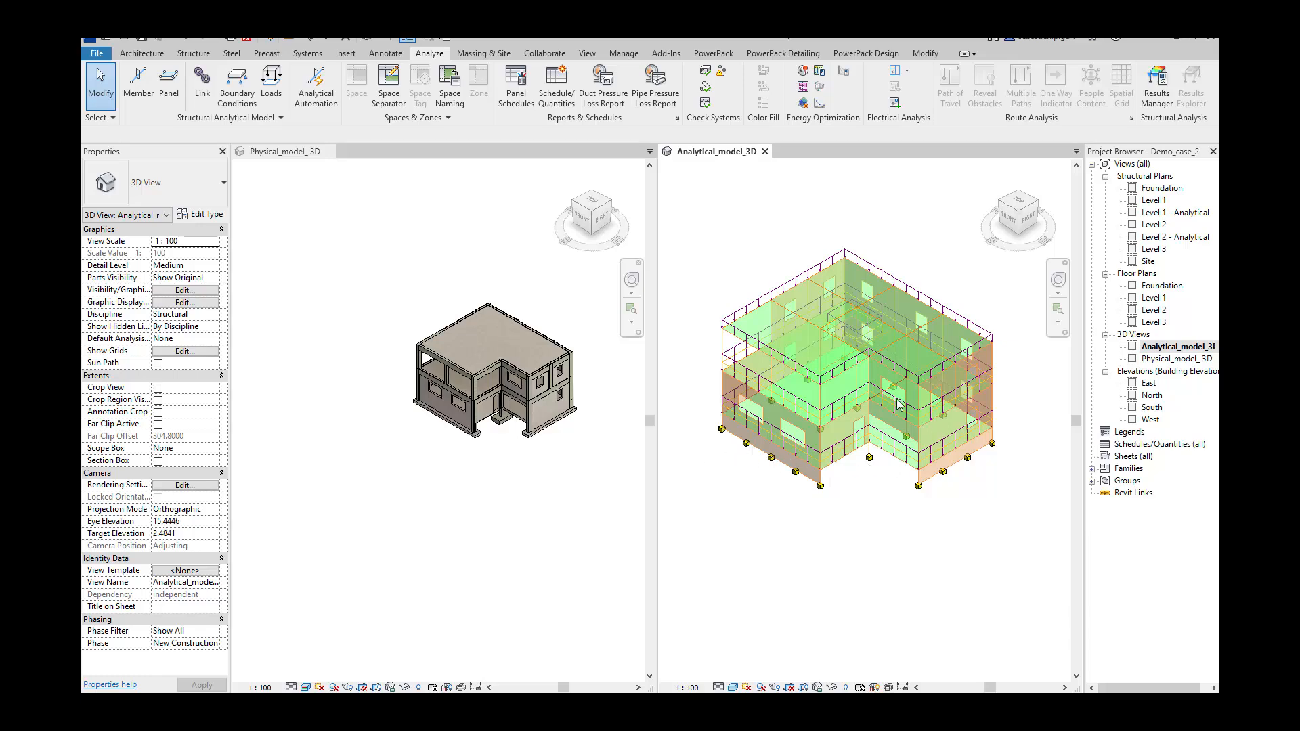
scroll(820, 400, up, 2)
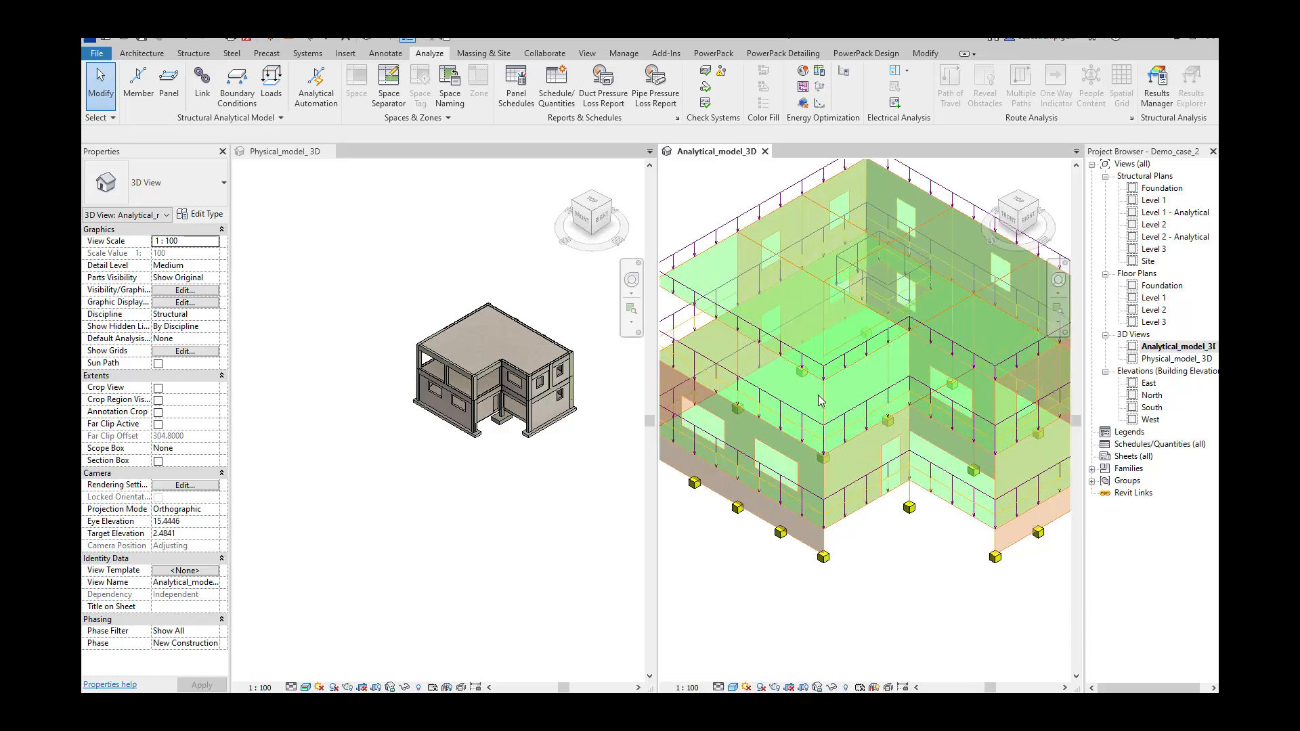
scroll(839, 396, down, 3)
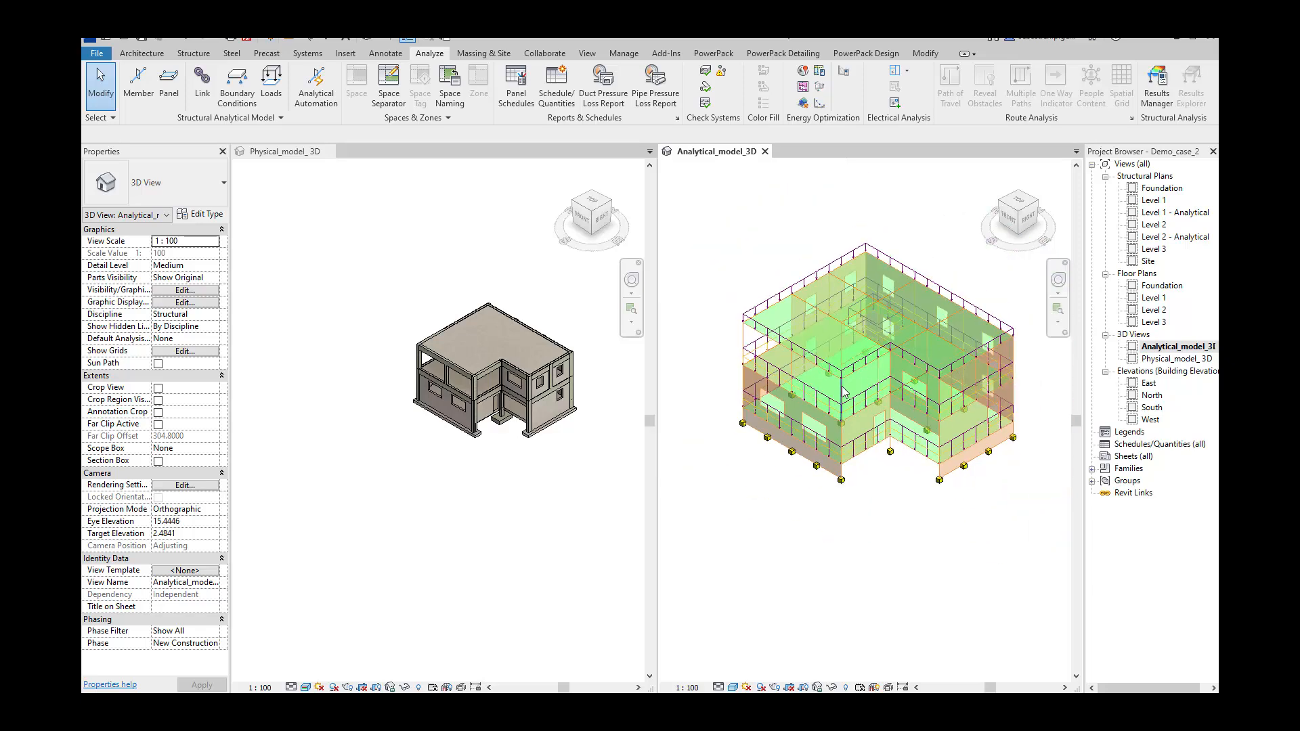
- Highlight the physical counterpart of the upper-floor front corner analytical column, then clear the selection
click(845, 392)
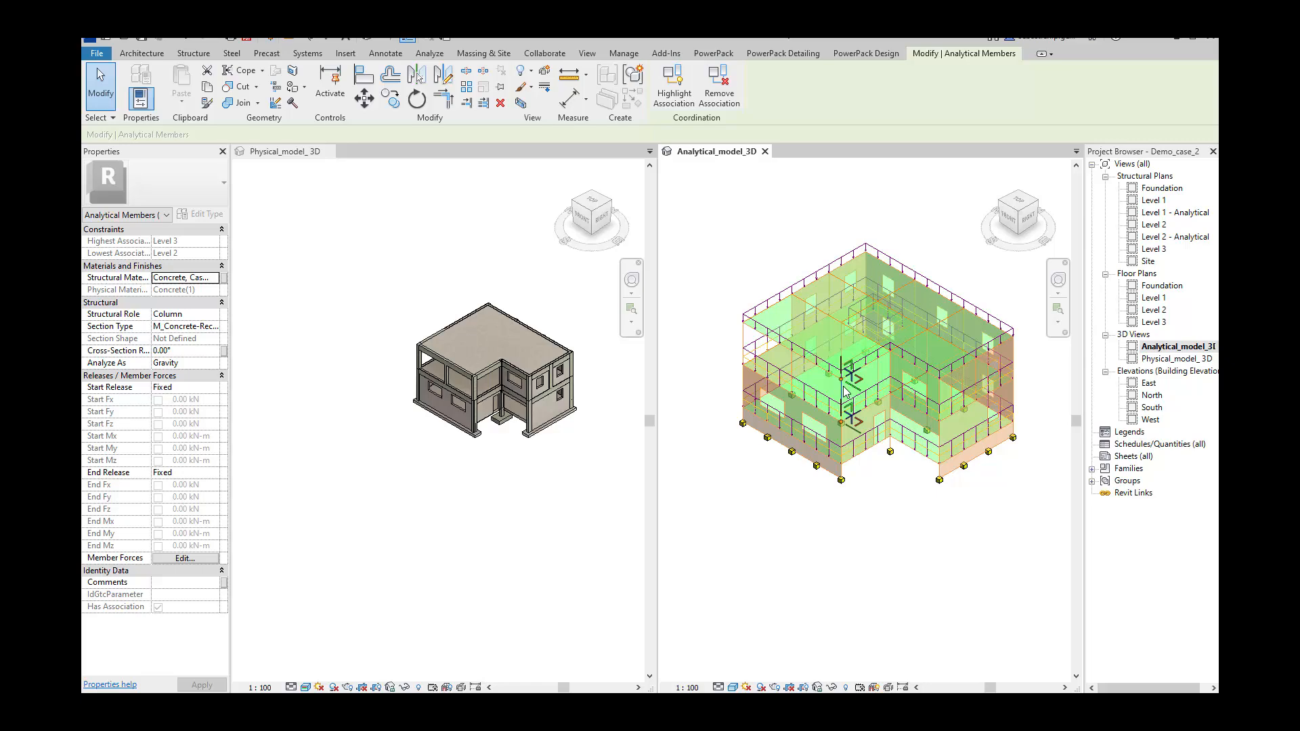
click(675, 97)
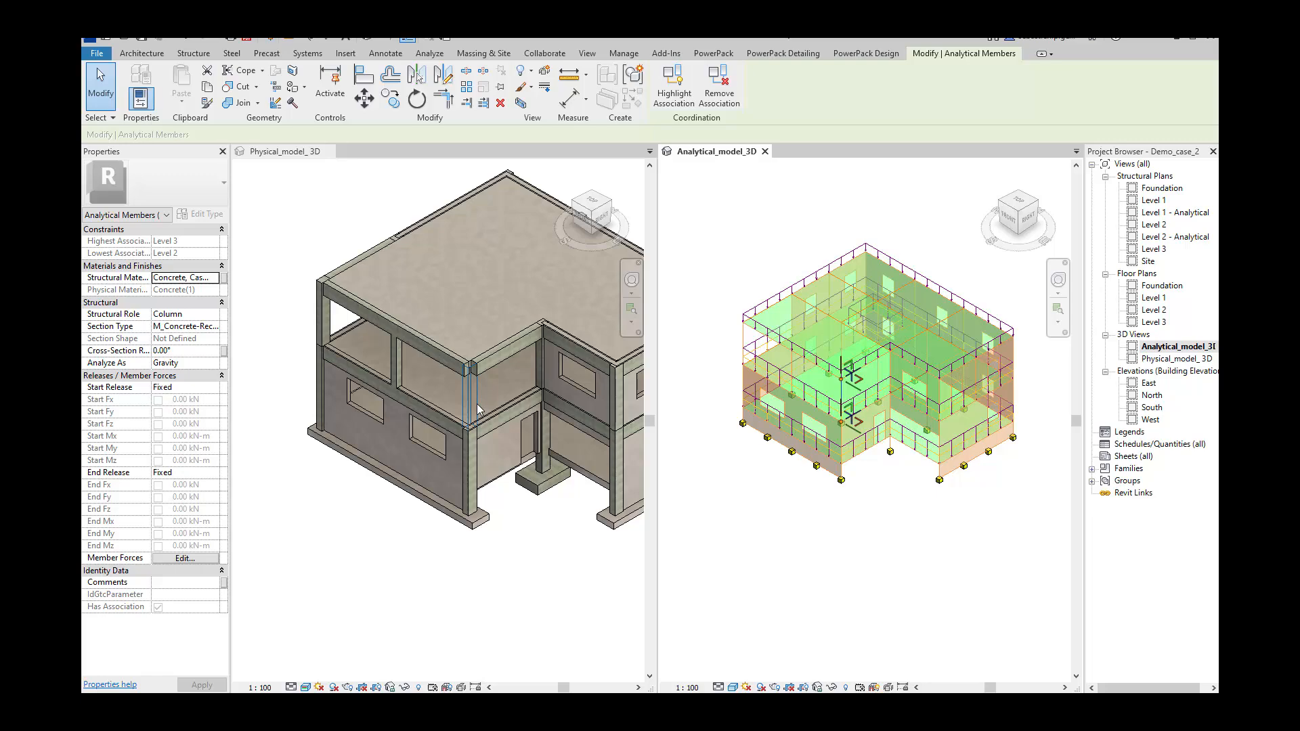
key(Escape)
scroll(431, 392, down, 3)
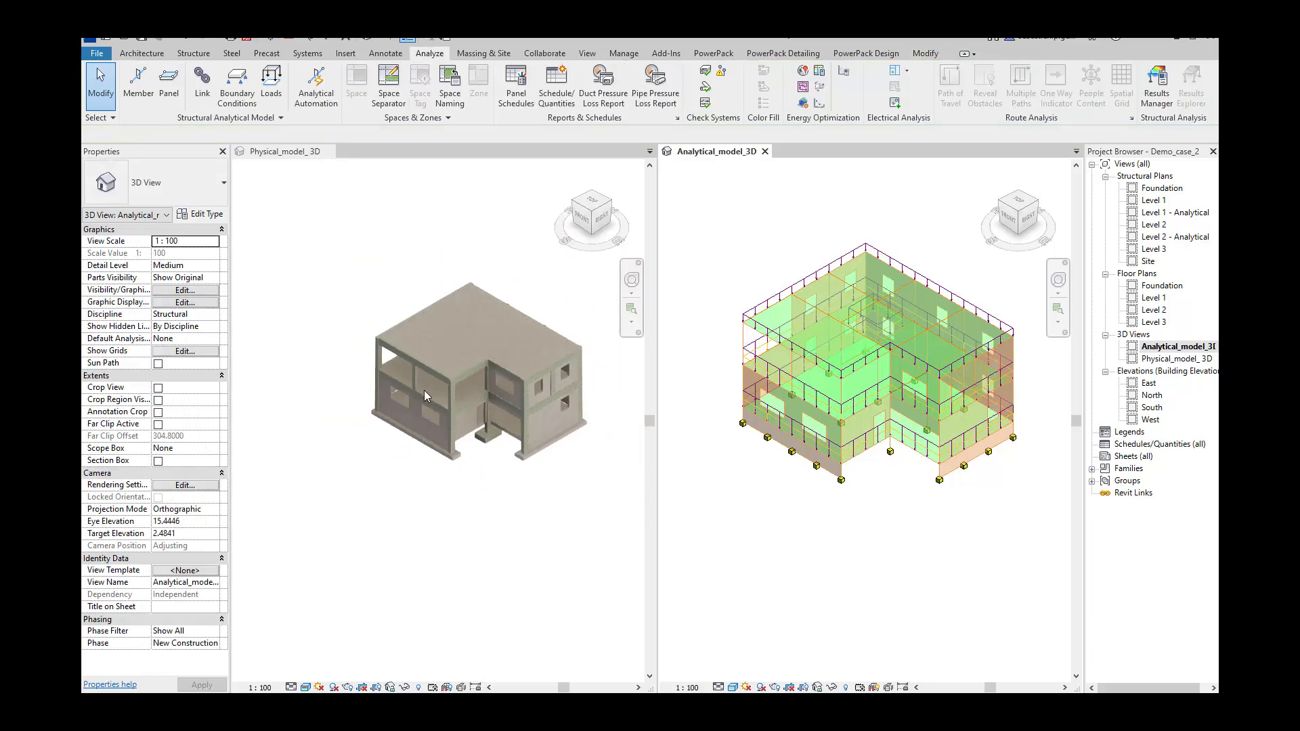
scroll(424, 390, down, 3)
scroll(512, 363, up, 2)
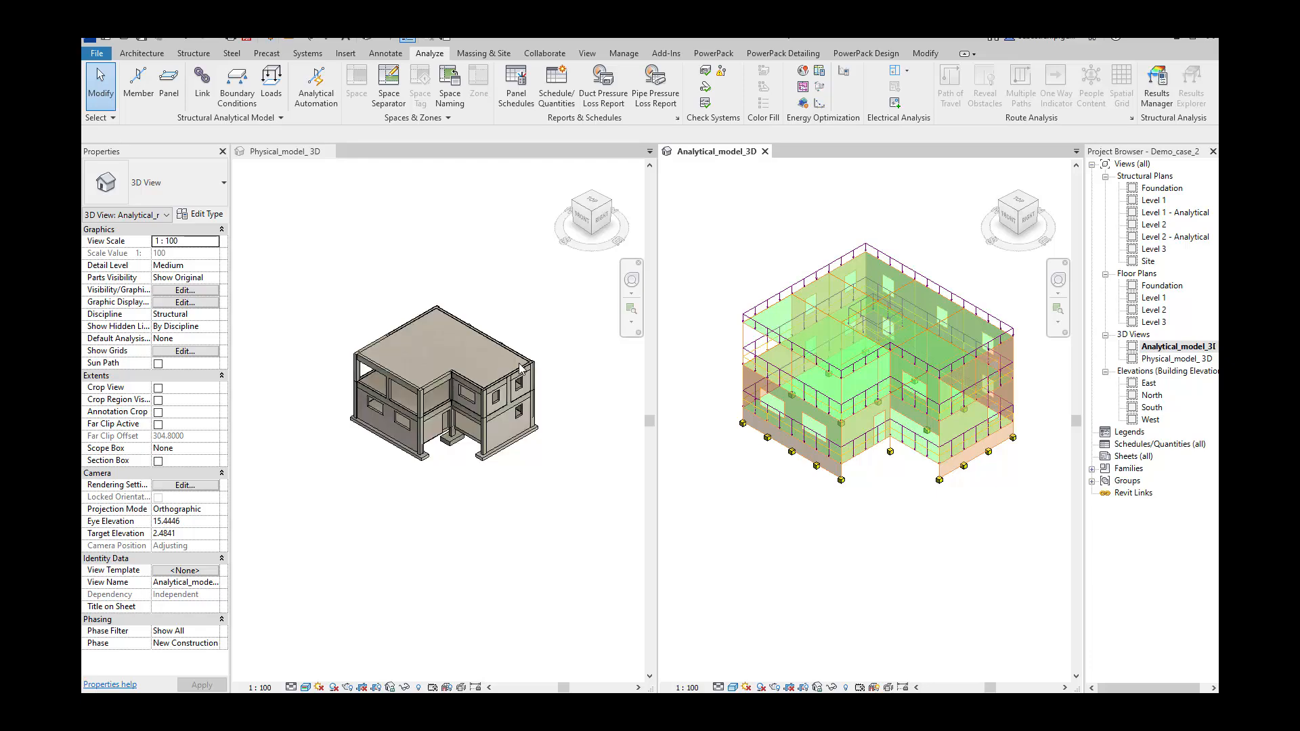
- Enable exporting only elements with an analytical model in the BIM Connect settings
click(714, 54)
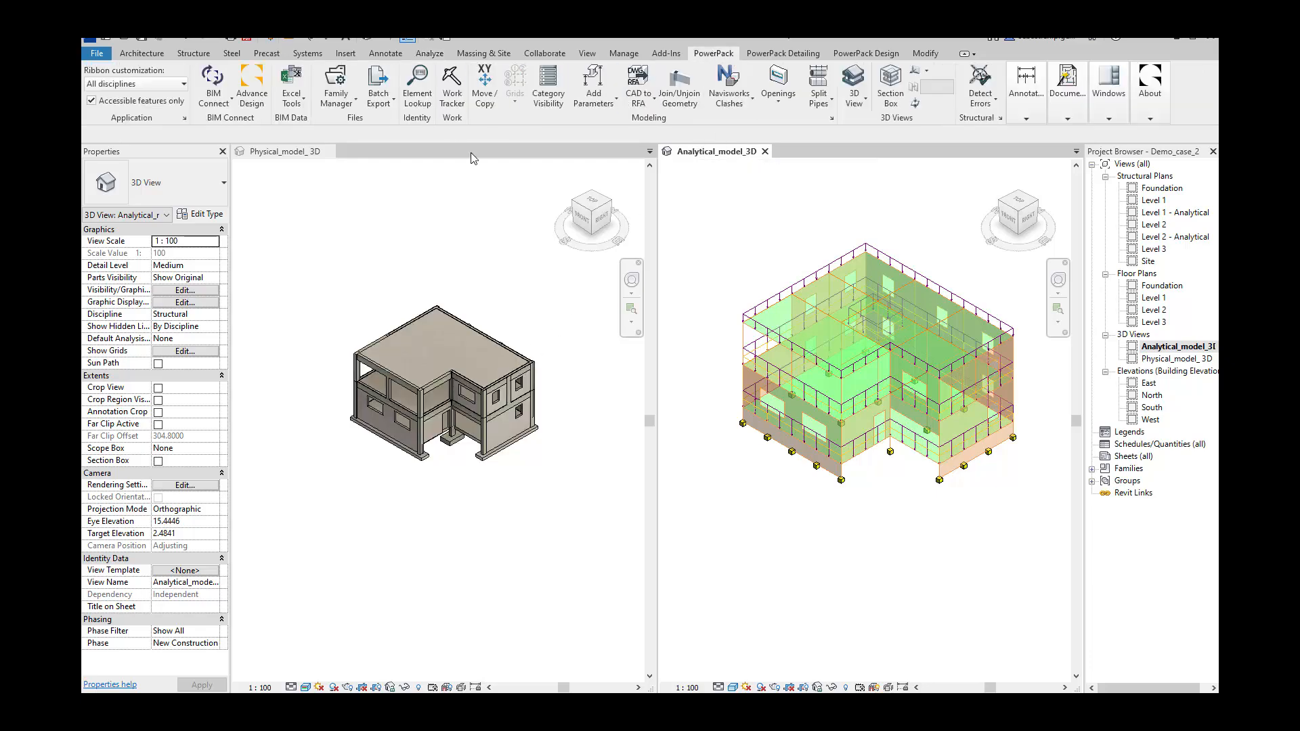
click(212, 101)
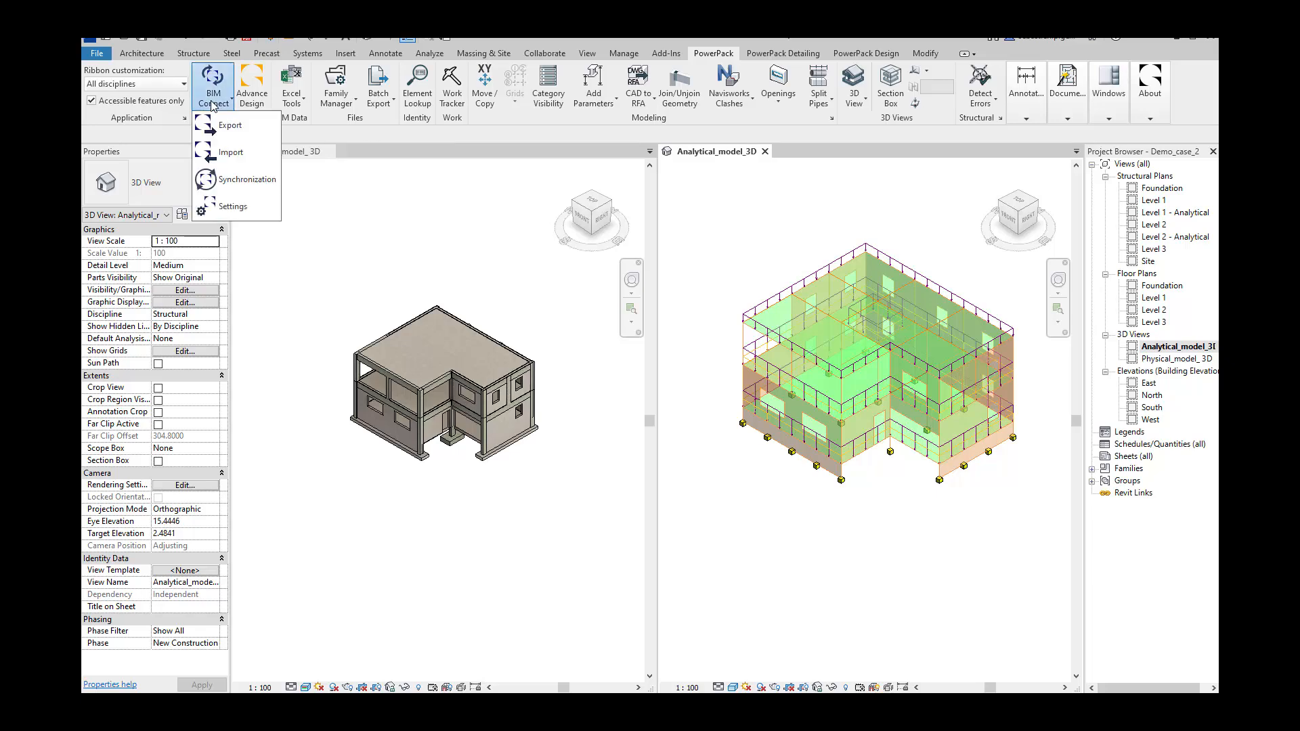
click(236, 213)
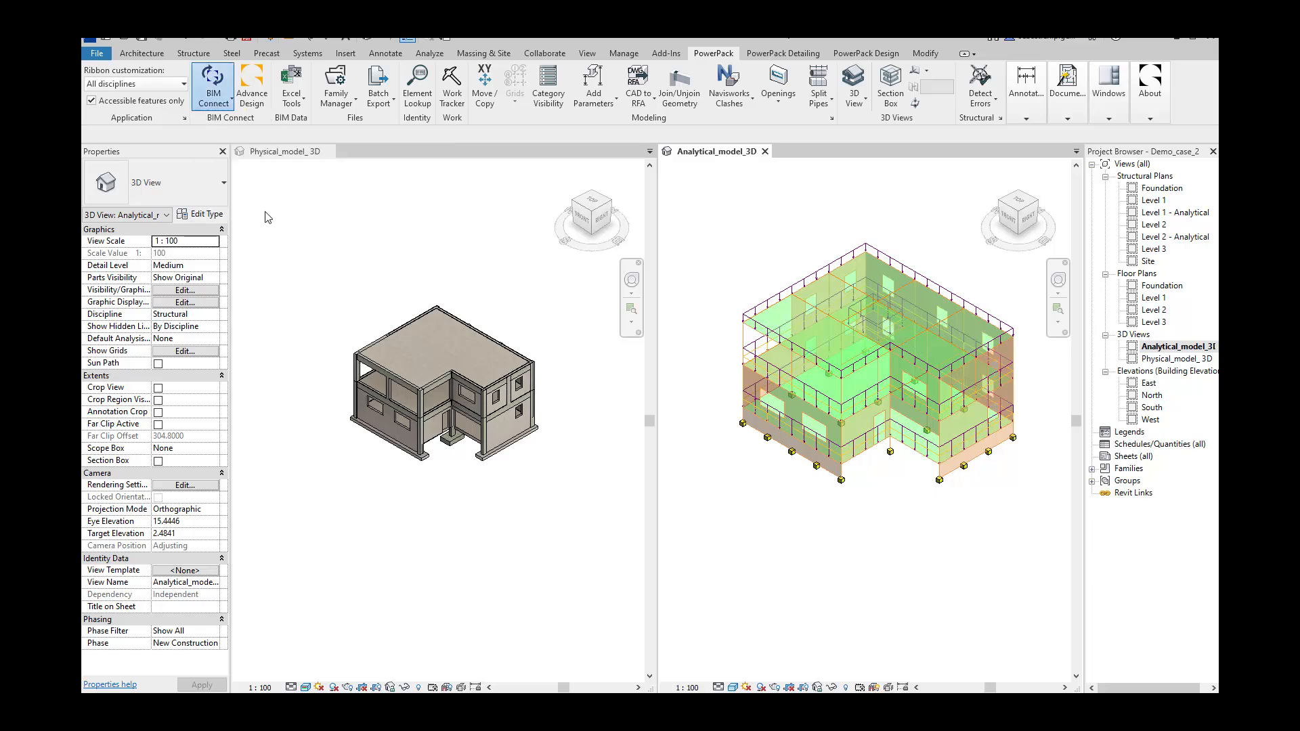
click(149, 330)
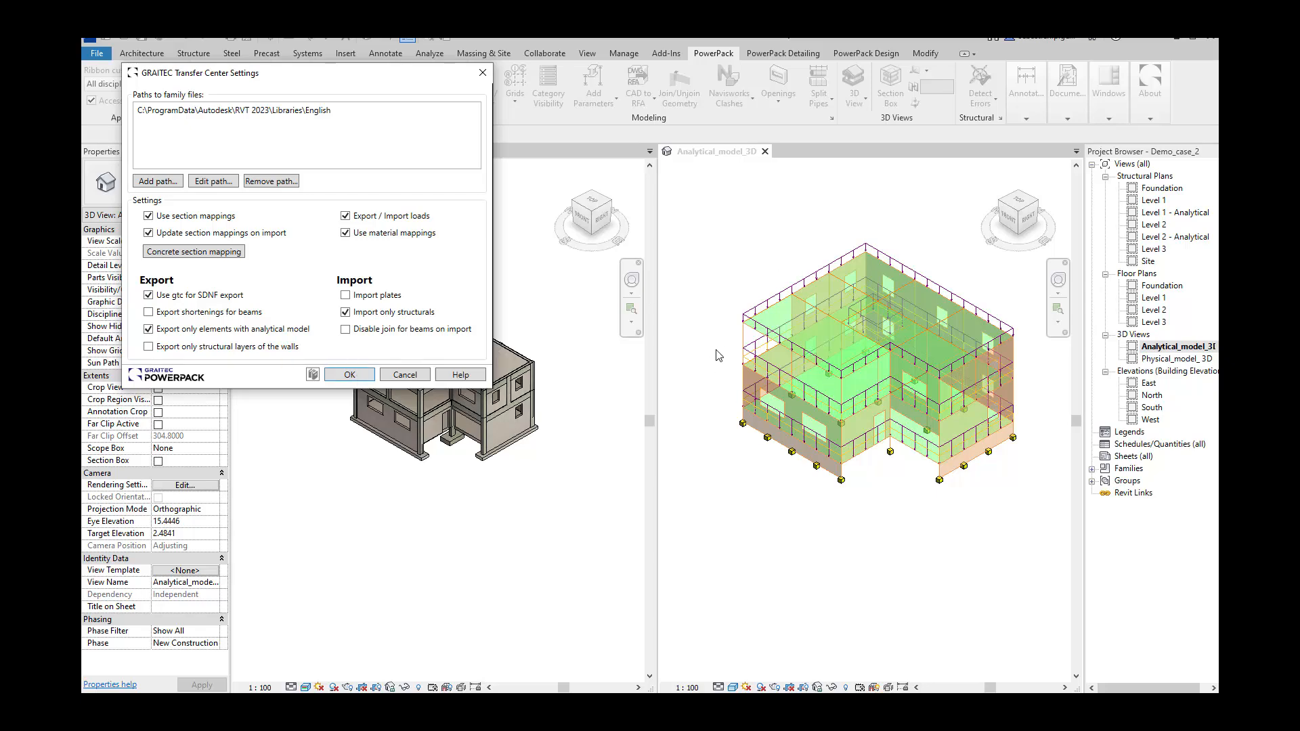
click(350, 376)
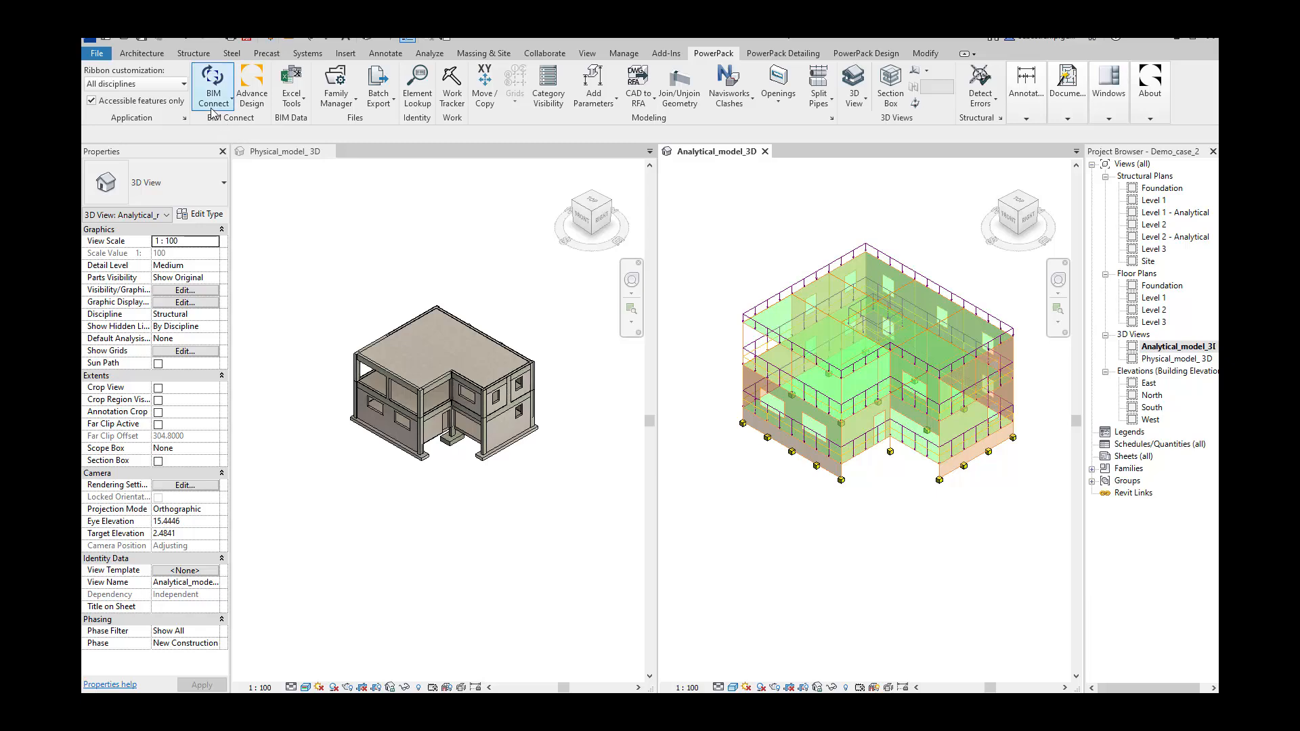
- Start a GRAITEC BIM export with the France library, self-weight load case DL1 and automatic launch of Advance Design
click(214, 104)
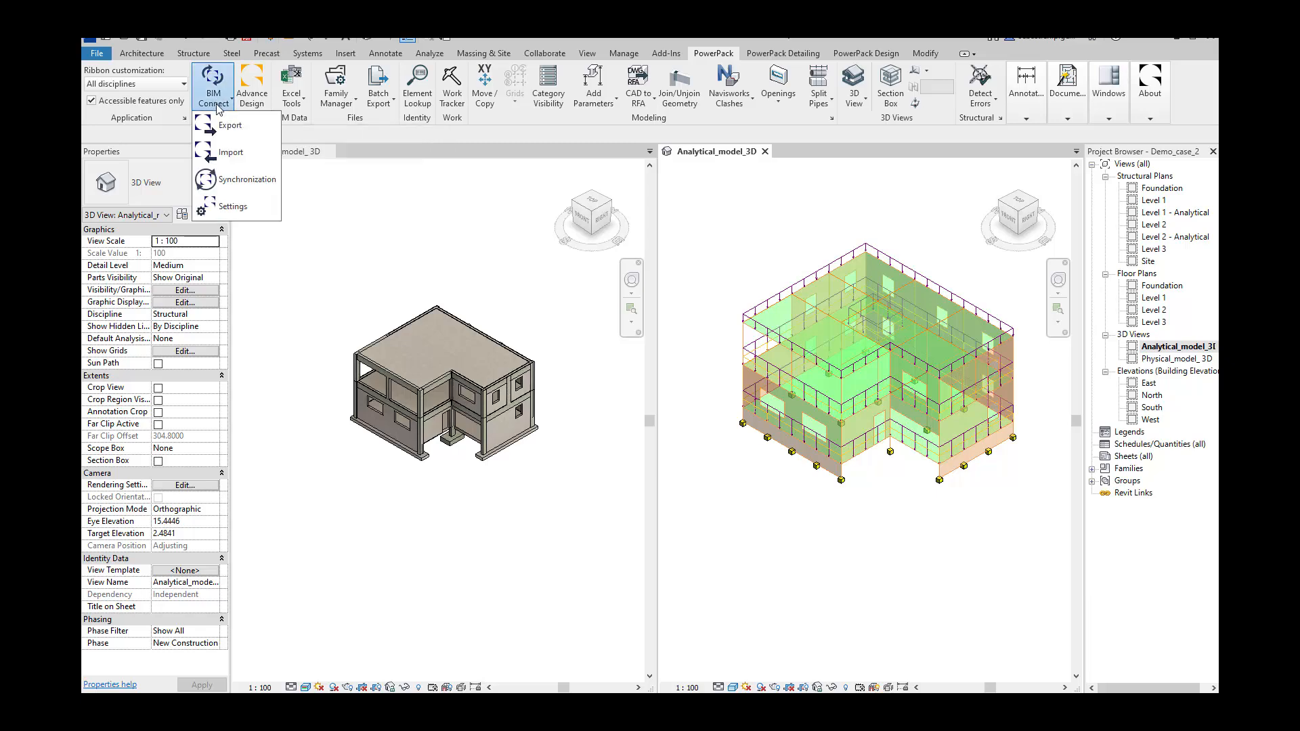
click(223, 129)
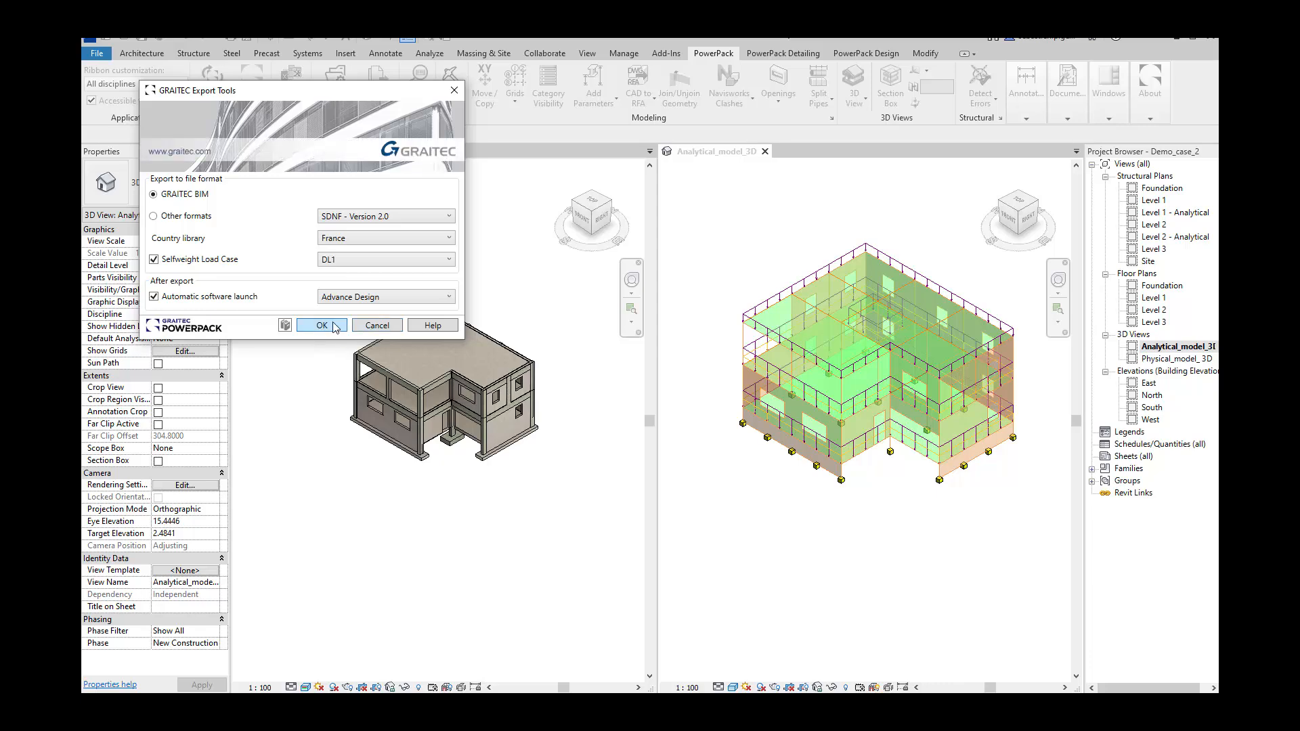
click(321, 326)
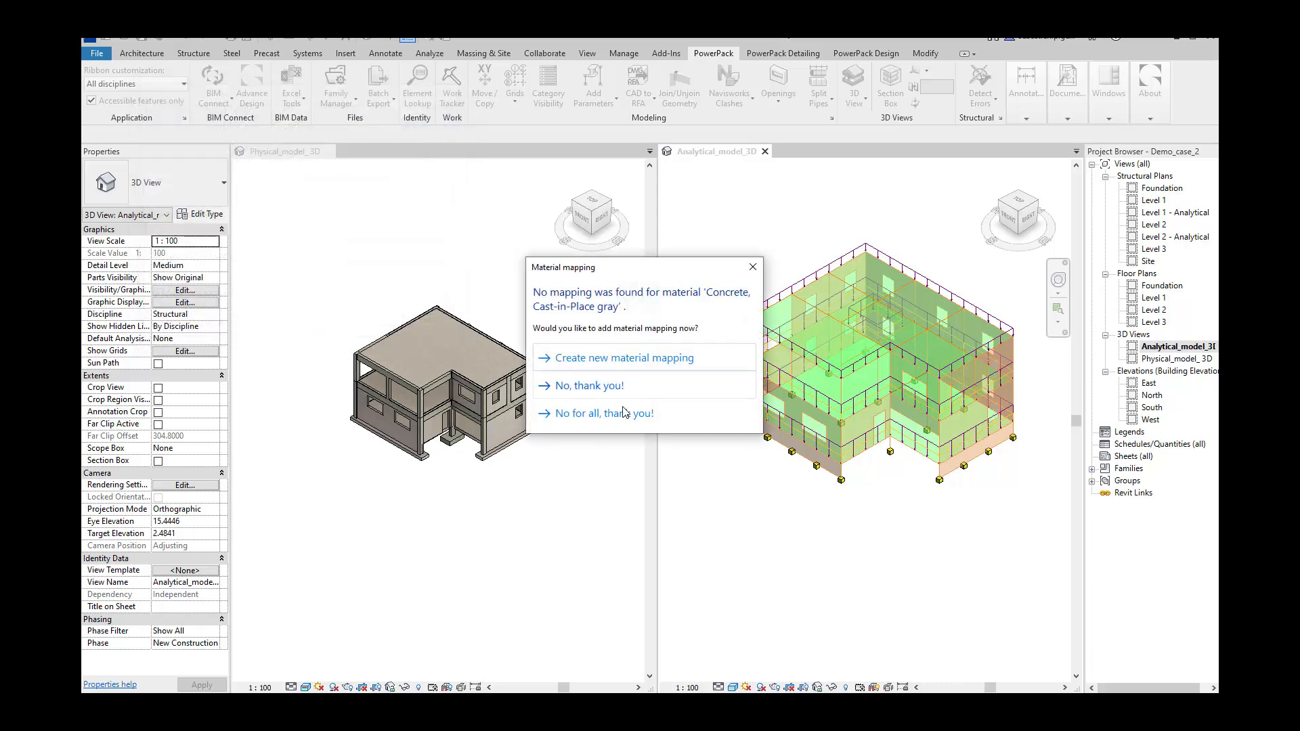
- Decline mapping for all unmapped materials, generate the export report, and dismiss the pre-release notice in Advance Design
click(596, 416)
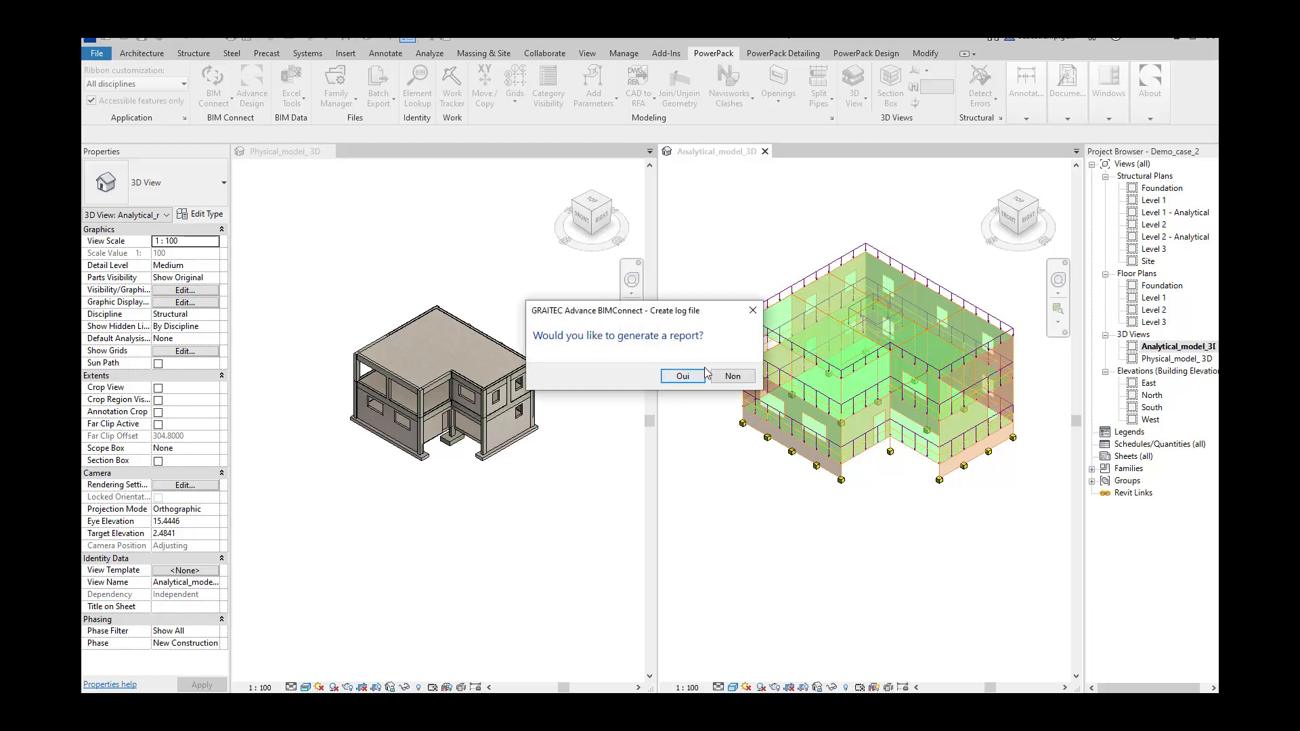
click(684, 378)
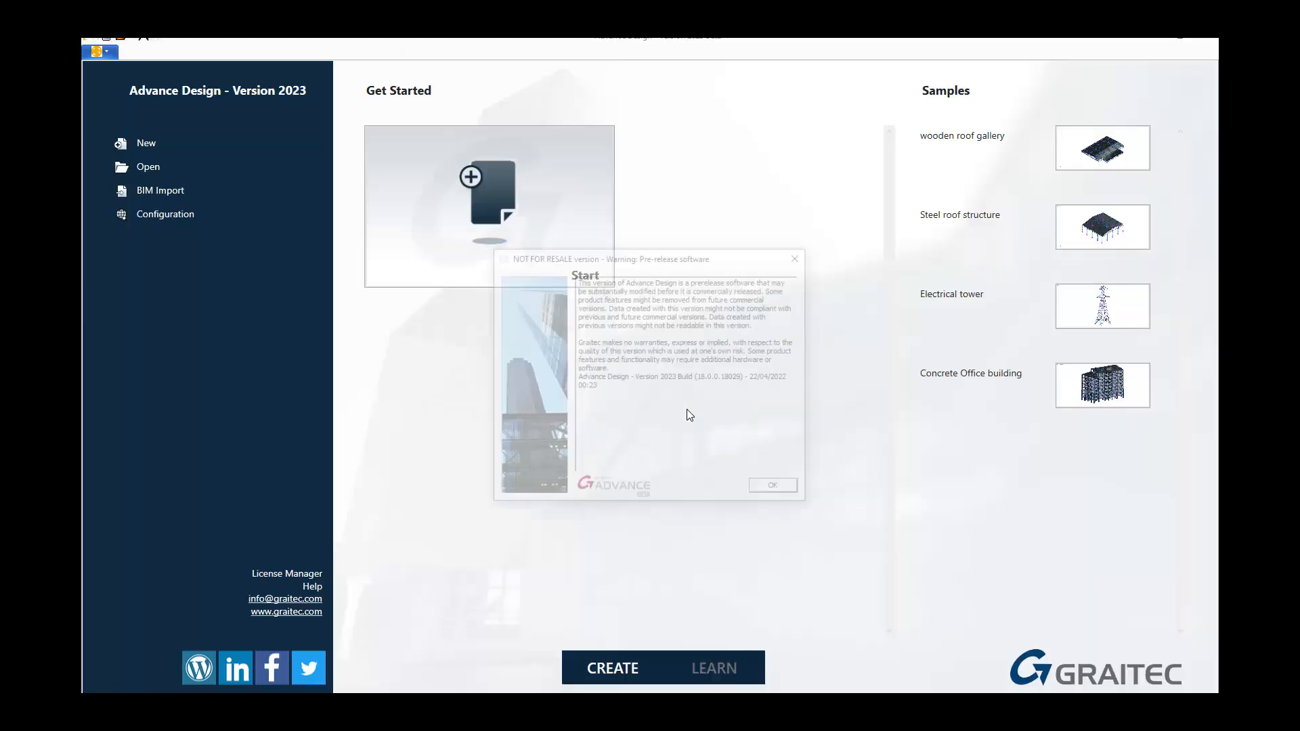
click(778, 490)
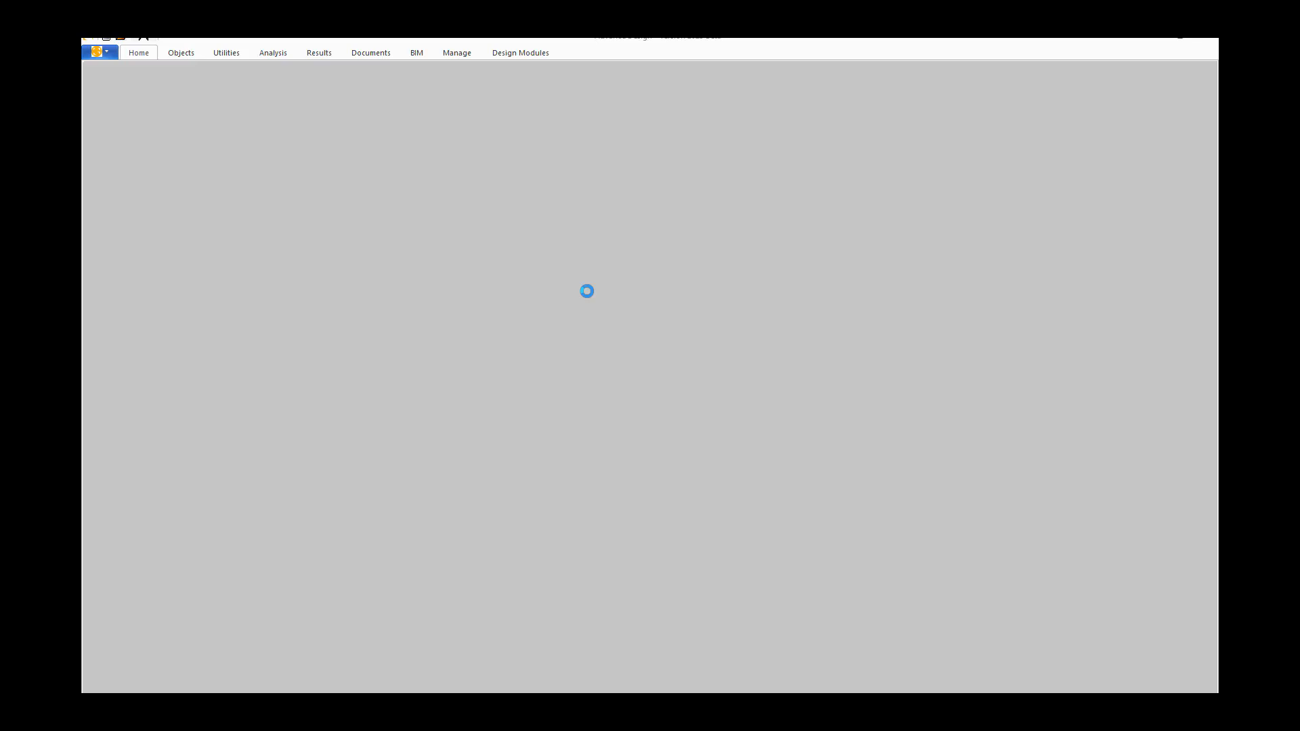
- Create a new material from the existing data for the unrecognized 35 MPa cast-in-place concrete, and activate the software update notifications
click(677, 408)
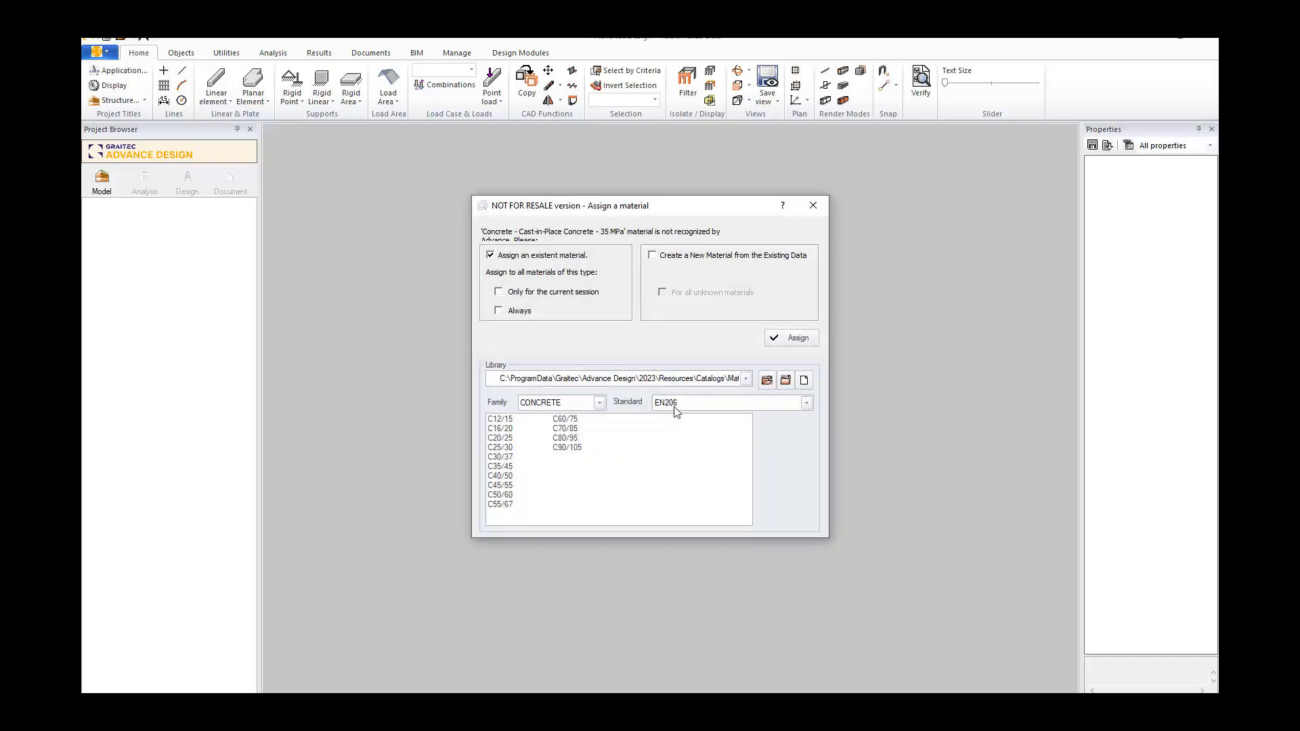
click(500, 448)
click(652, 256)
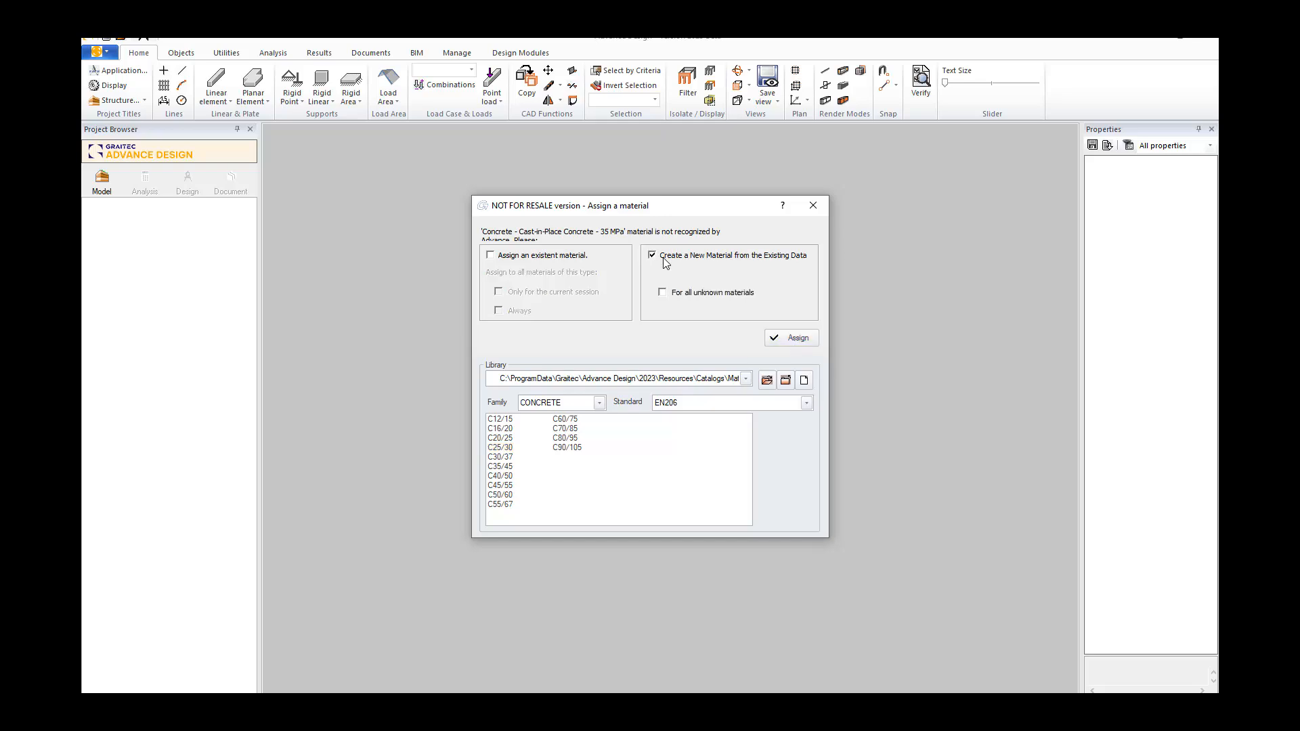
click(796, 338)
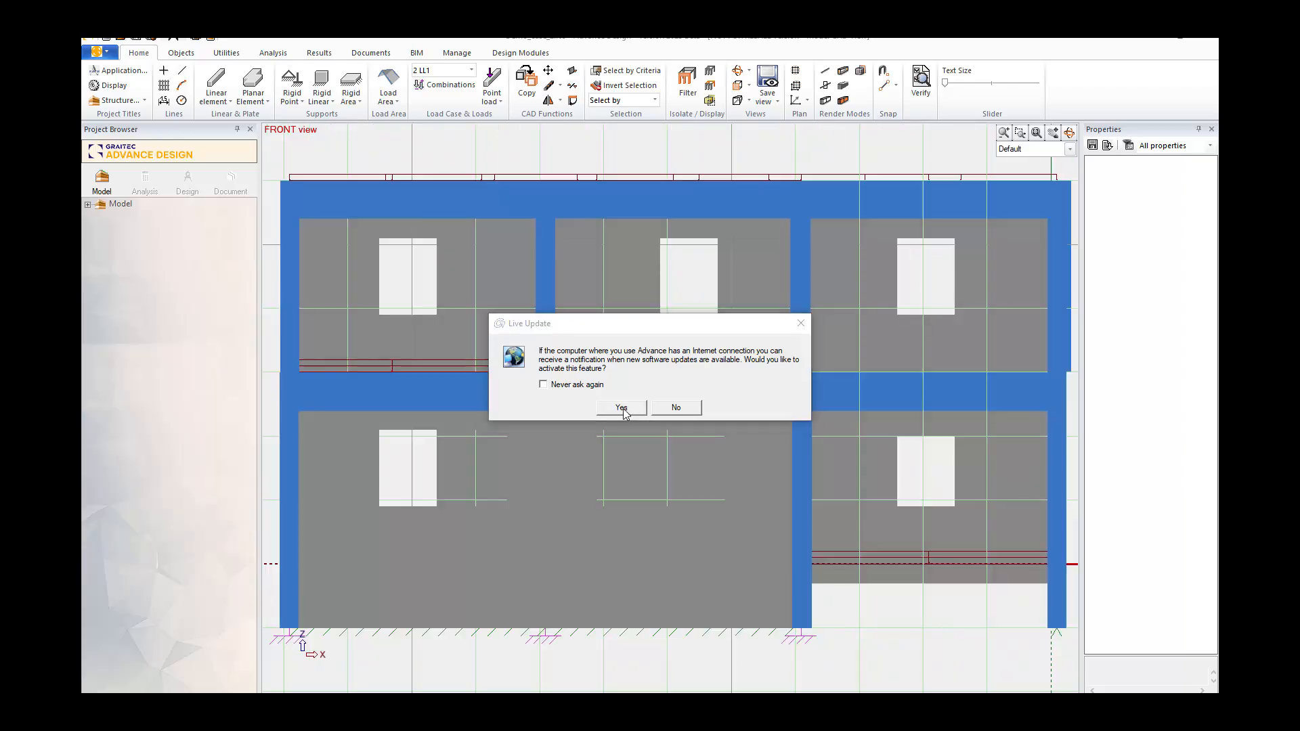
click(623, 408)
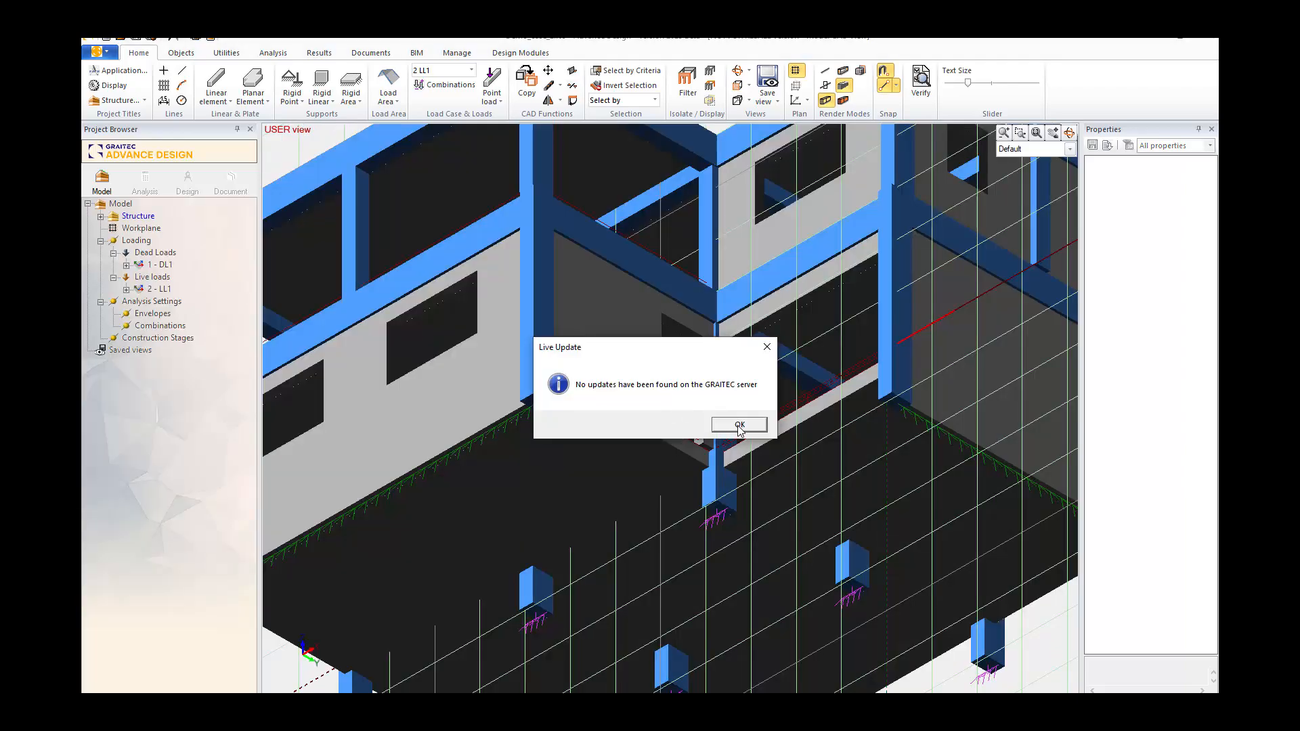
click(740, 426)
- Display the intermediate floor slab's properties in the imported model and hide the workplane grid
scroll(737, 430, down, 5)
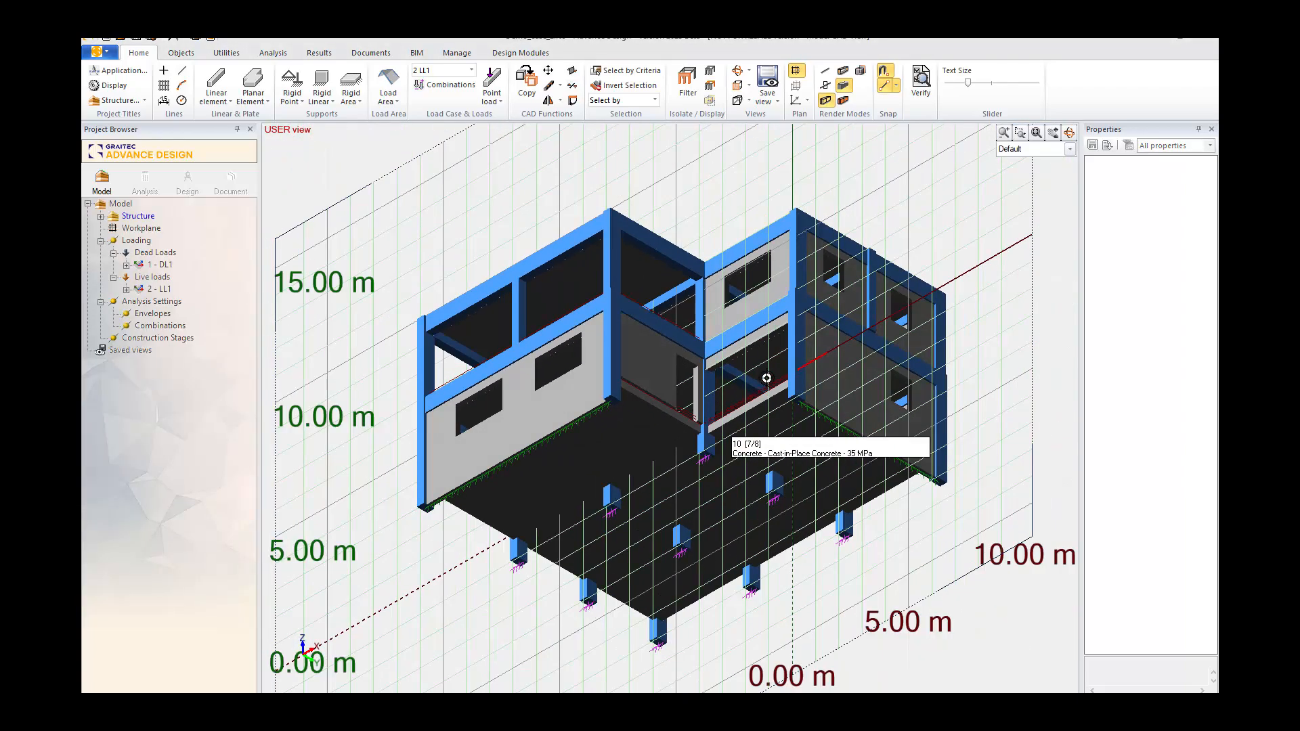
click(767, 374)
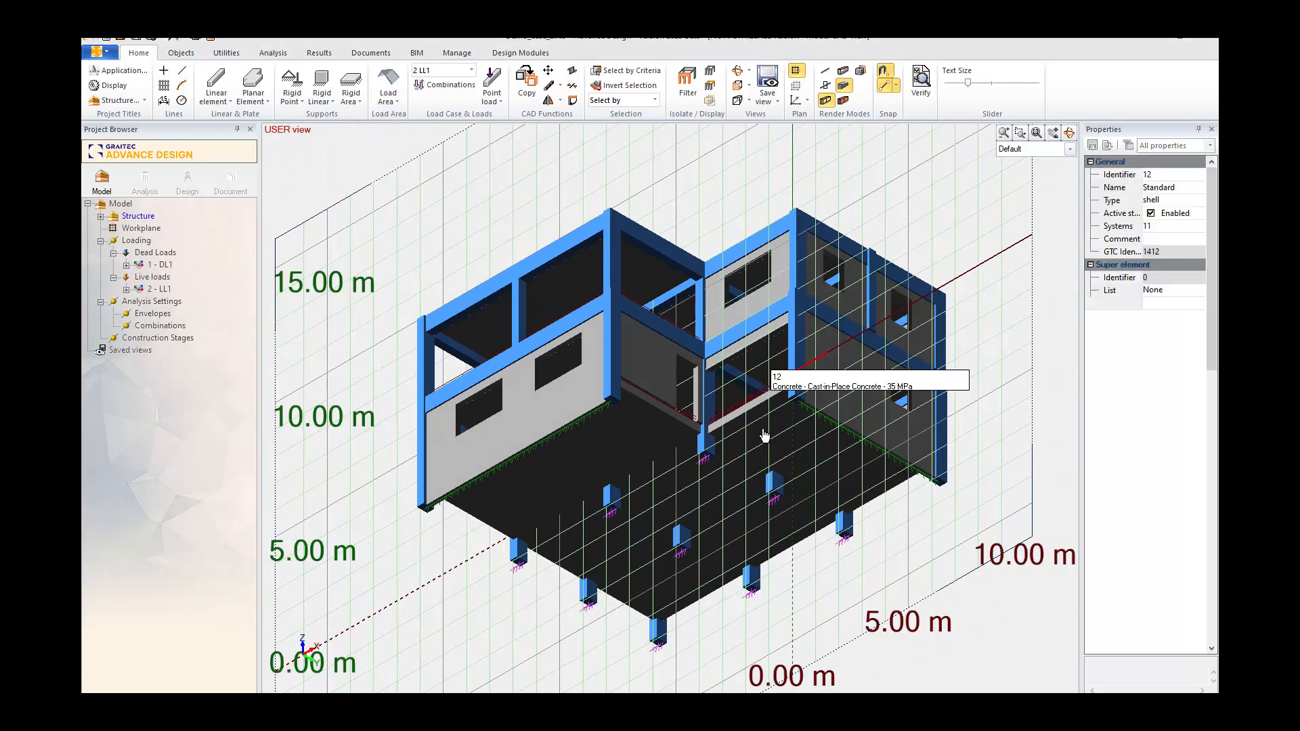
click(1069, 135)
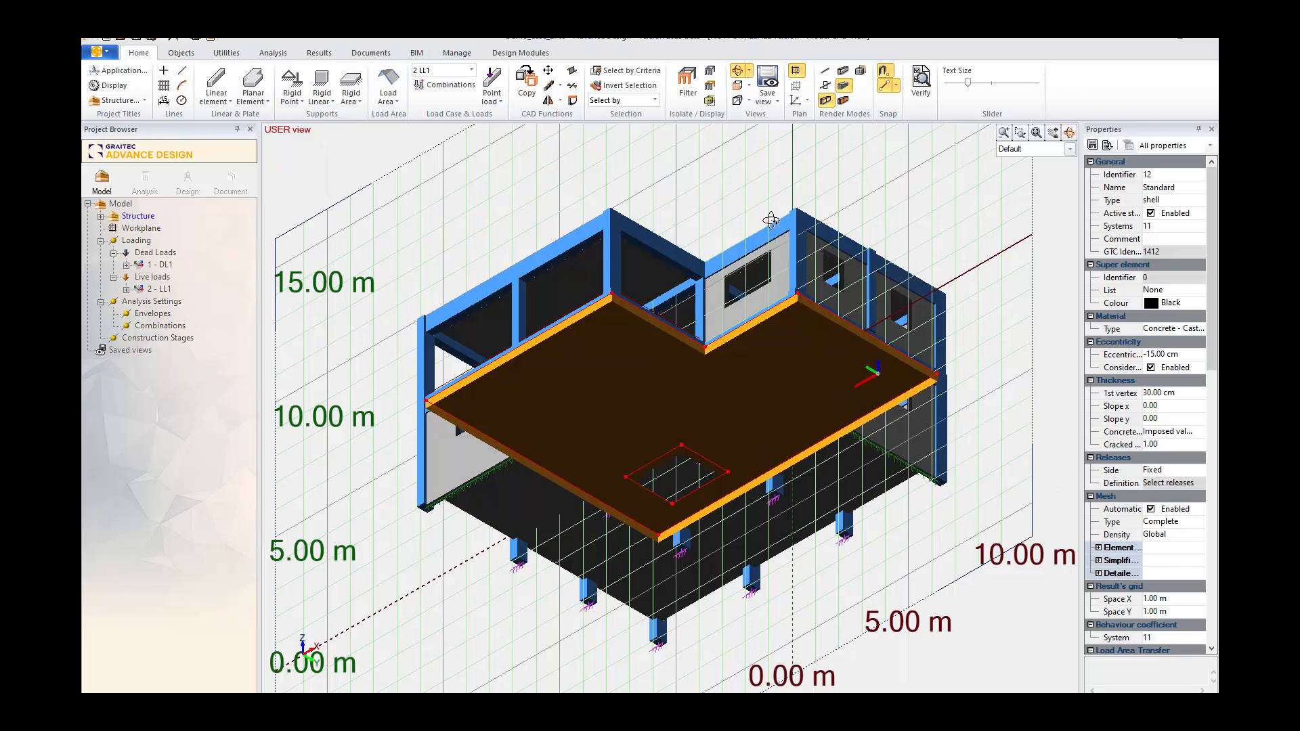
drag(771, 221, 953, 177)
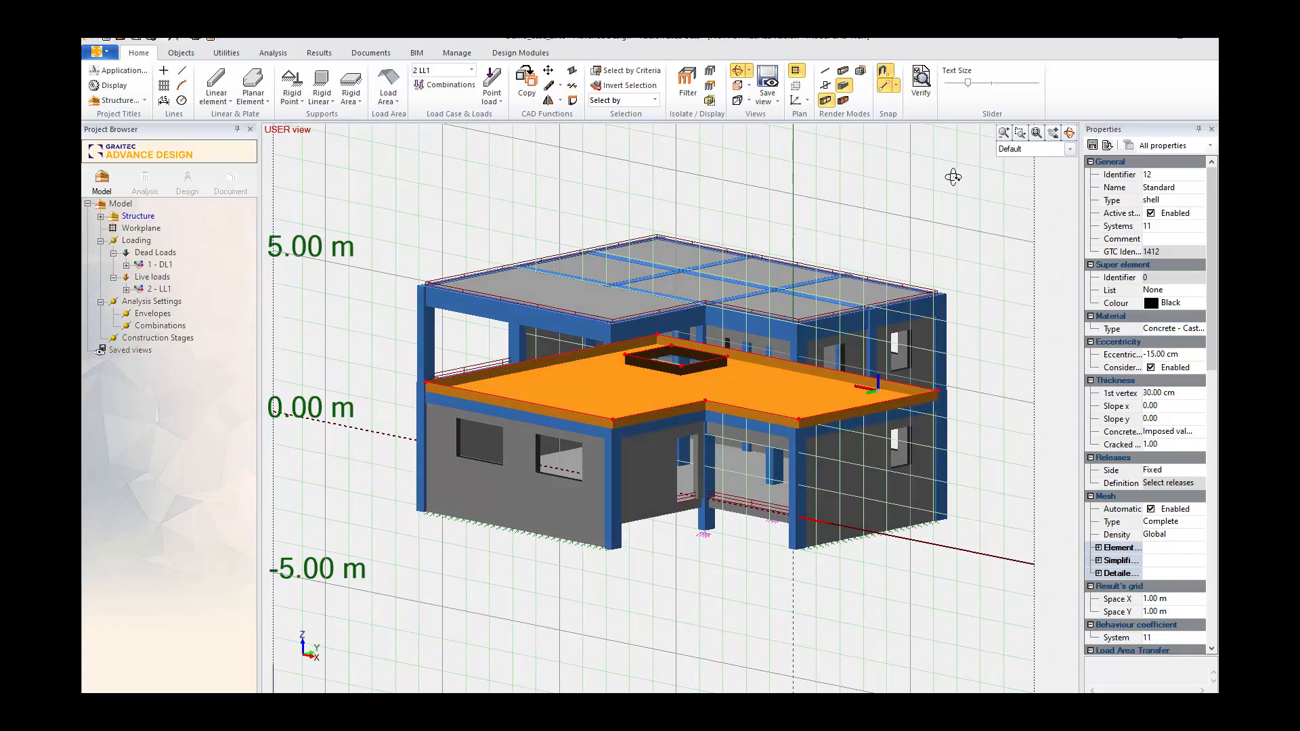
click(797, 70)
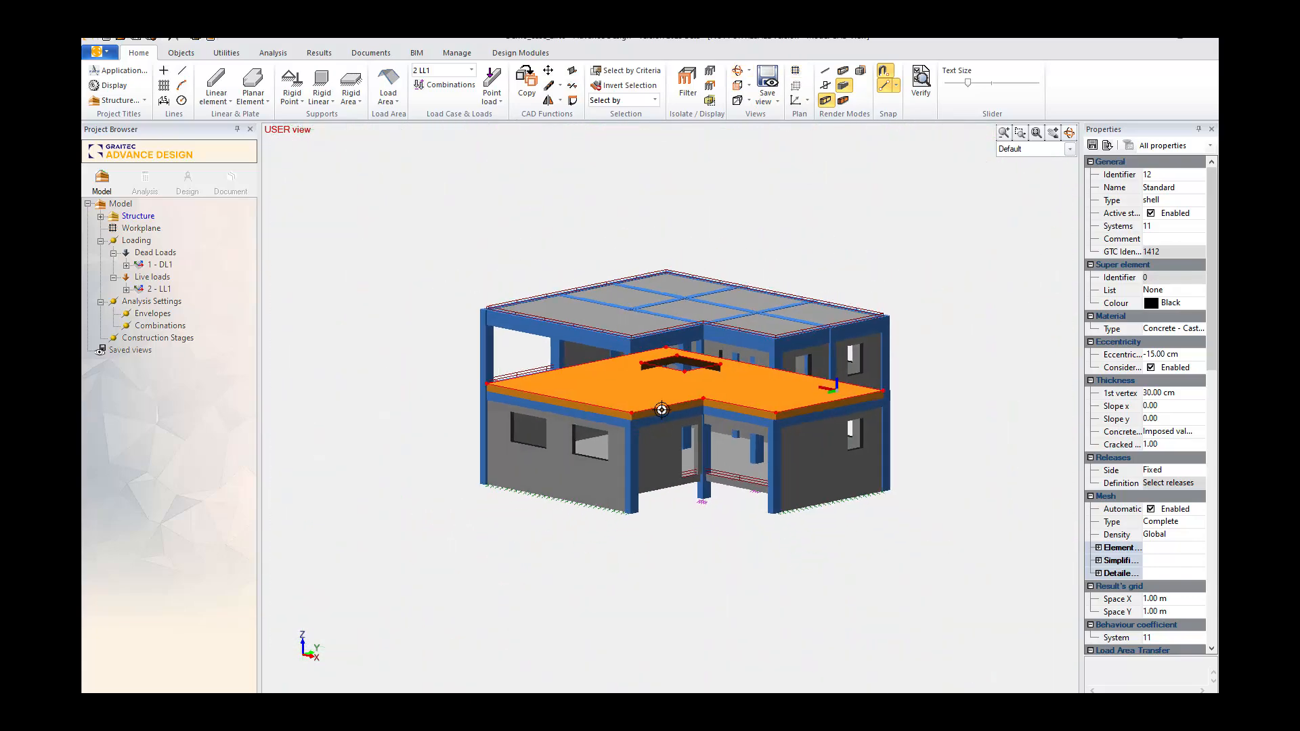
- Examine the roof slab's area load and list the area loads contained in dead load case DL1
scroll(706, 291, up, 2)
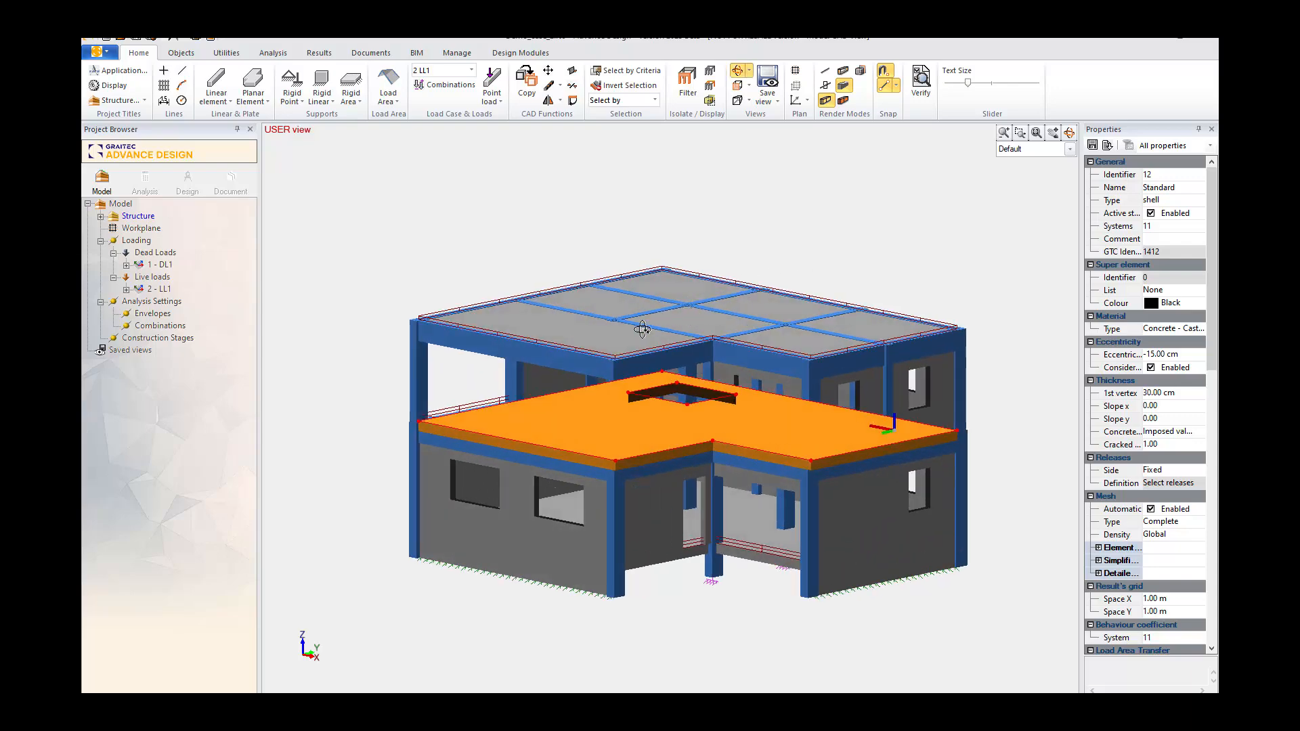
scroll(644, 334, up, 2)
scroll(783, 334, down, 1)
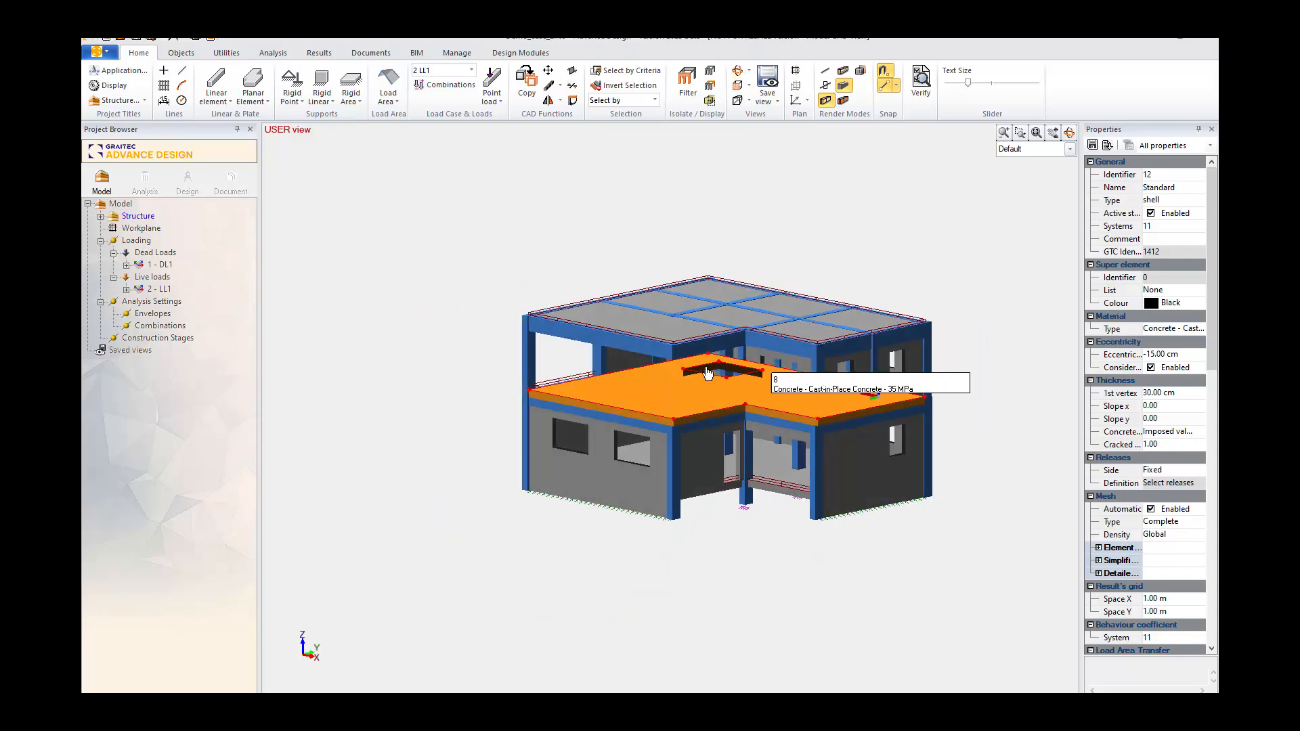
scroll(502, 329, up, 1)
click(520, 313)
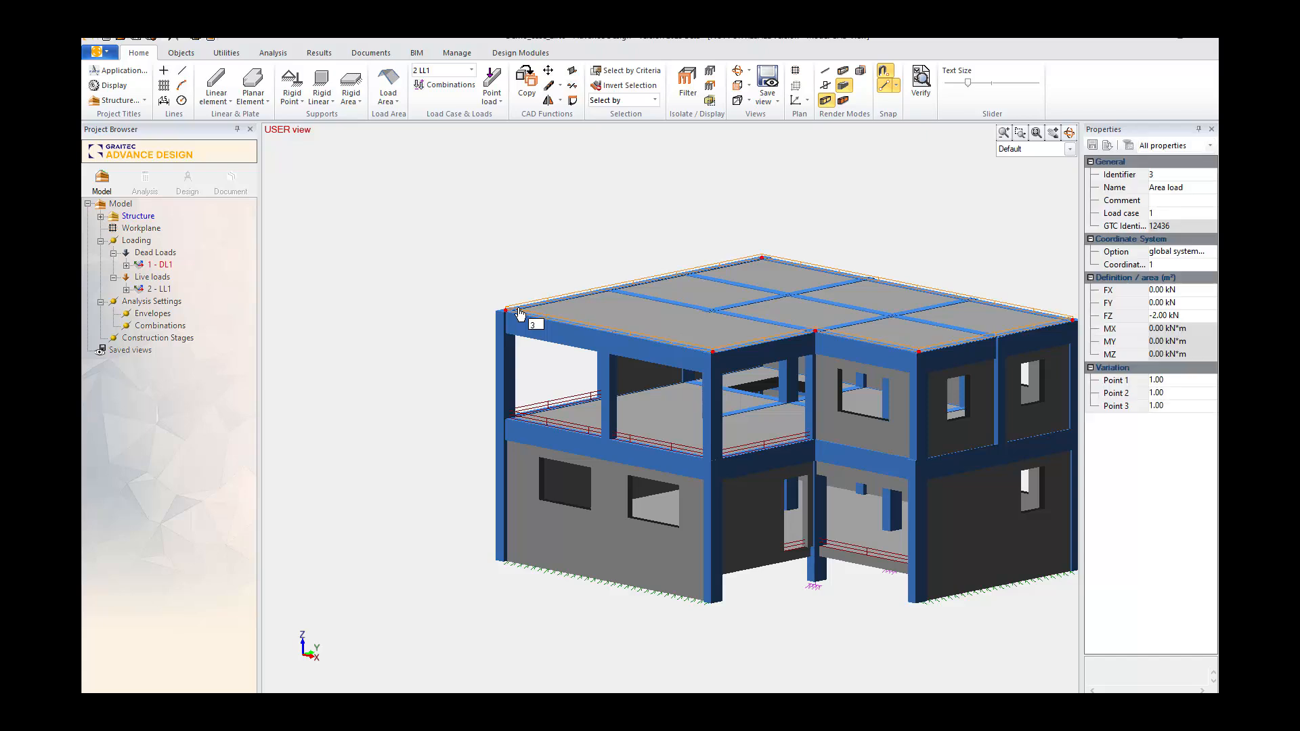
click(126, 267)
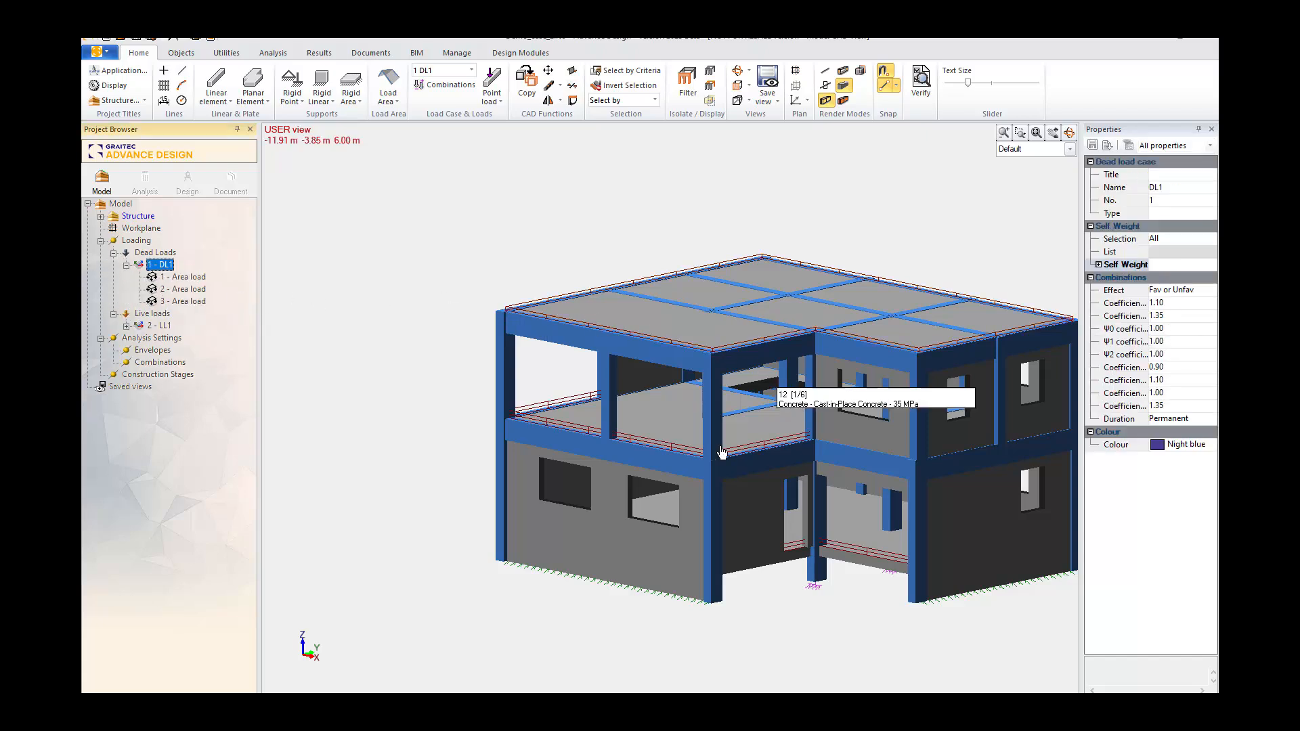
- Examine the material and cross section of the upper-floor front corner column, then clear the selection
click(709, 430)
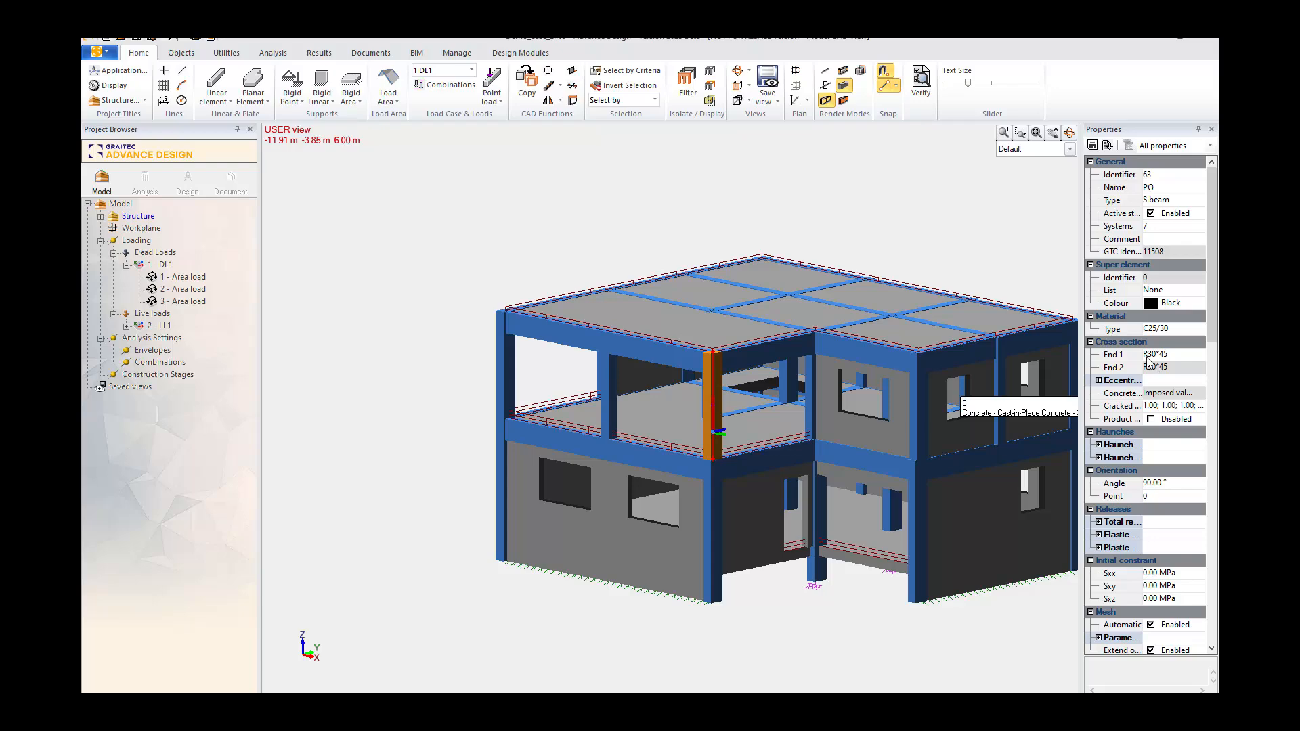
scroll(547, 368, down, 1)
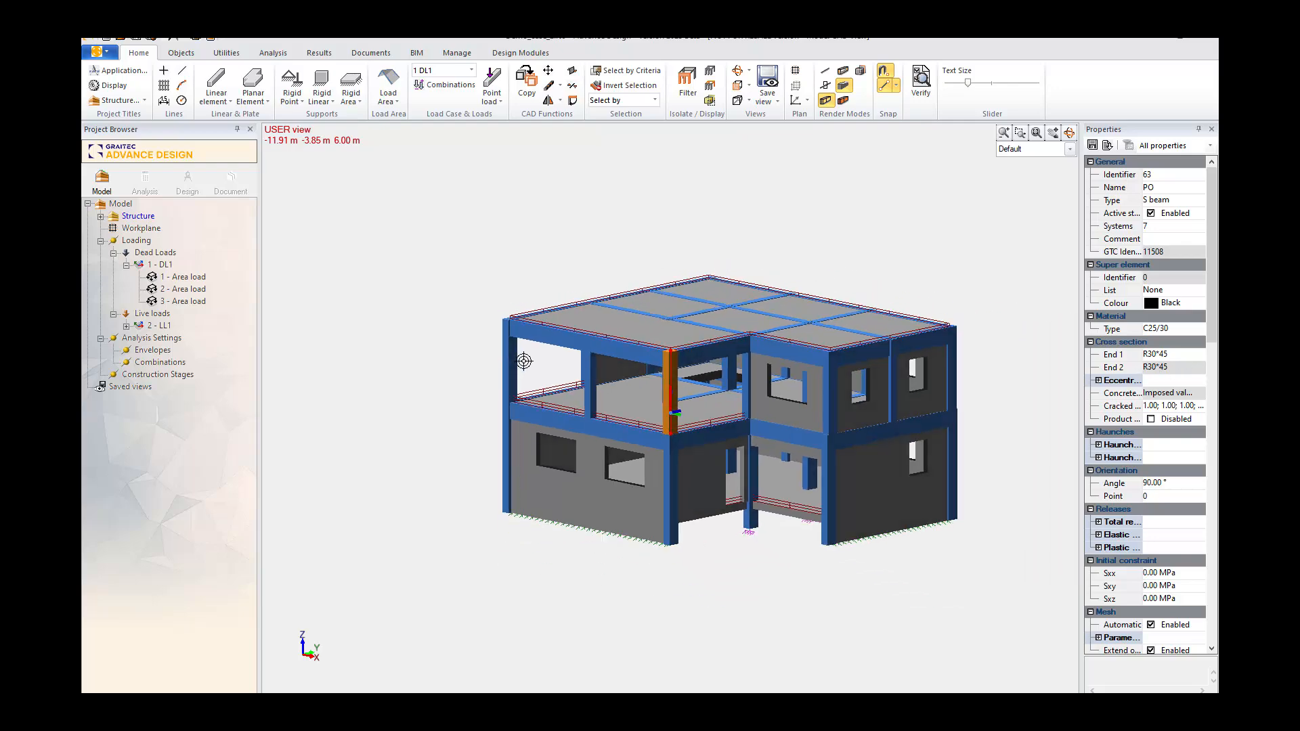
scroll(668, 347, down, 3)
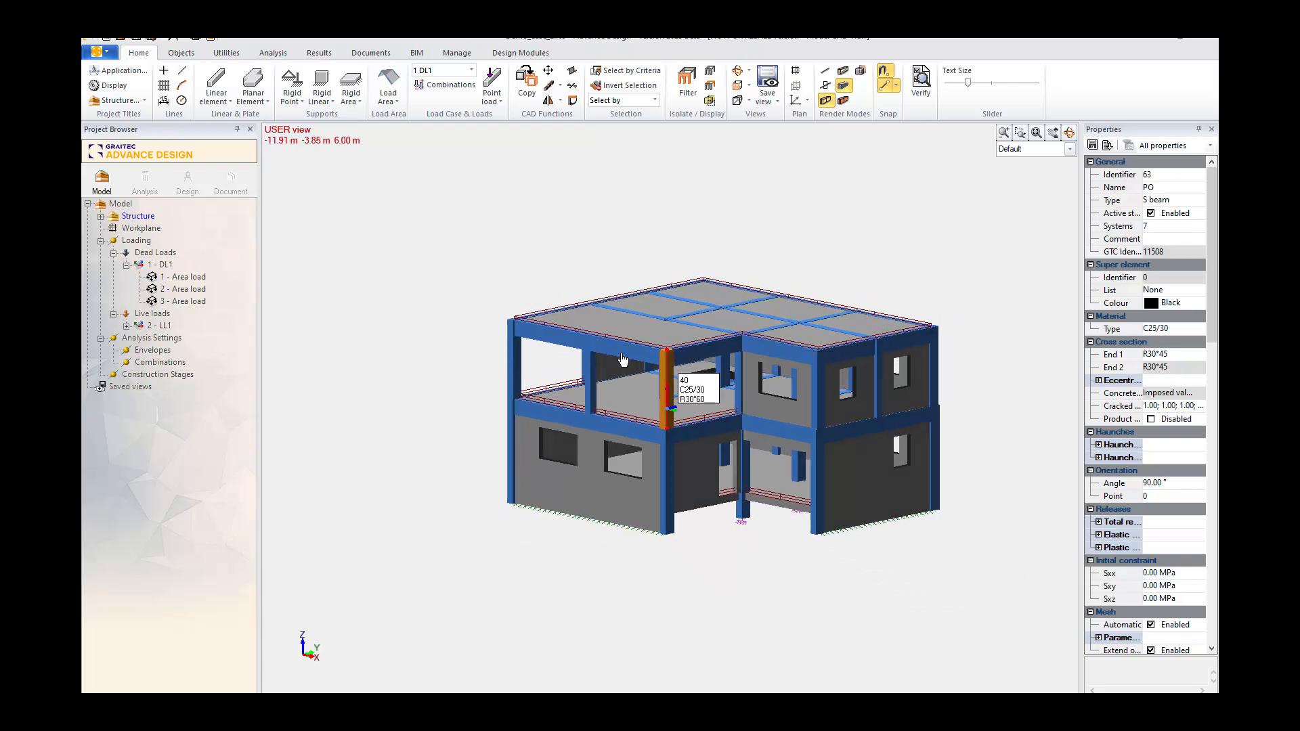
key(Escape)
scroll(515, 338, down, 3)
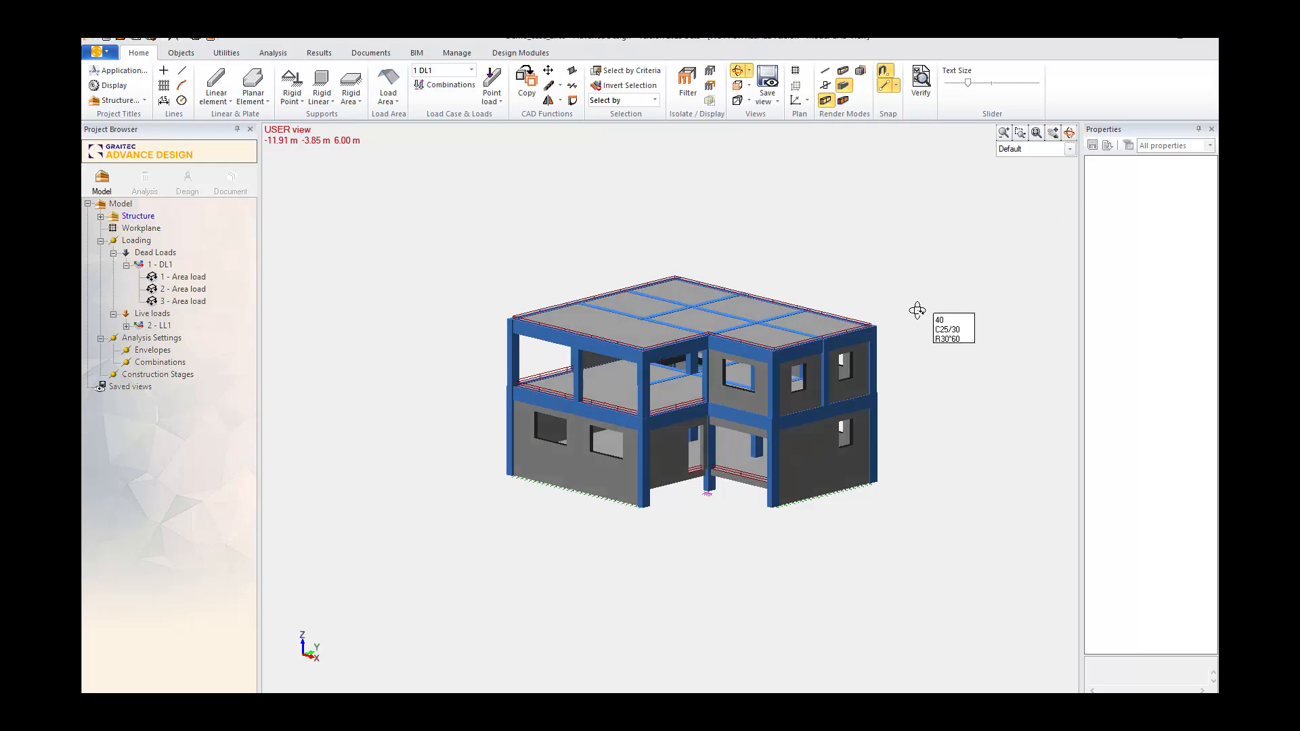
drag(917, 310, 940, 323)
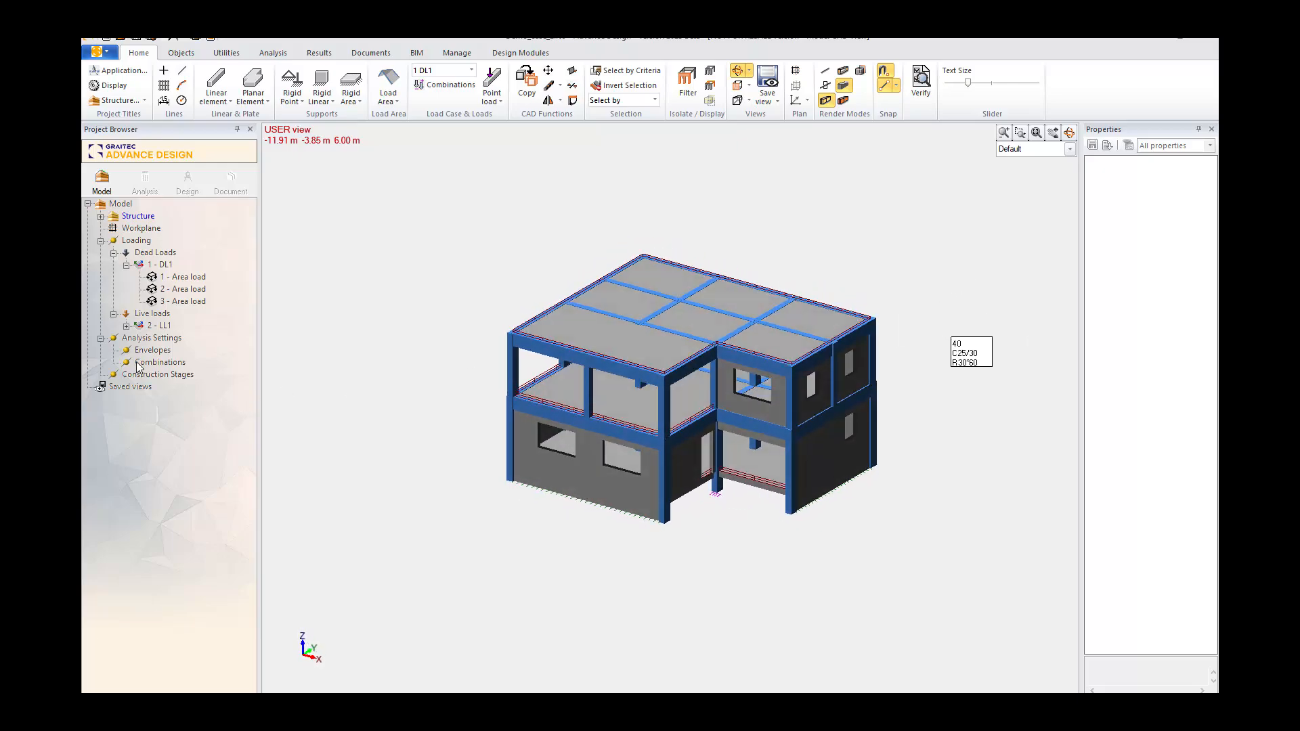
- Select the Combinations entry of the analysis settings, then switch back to Revit
click(160, 363)
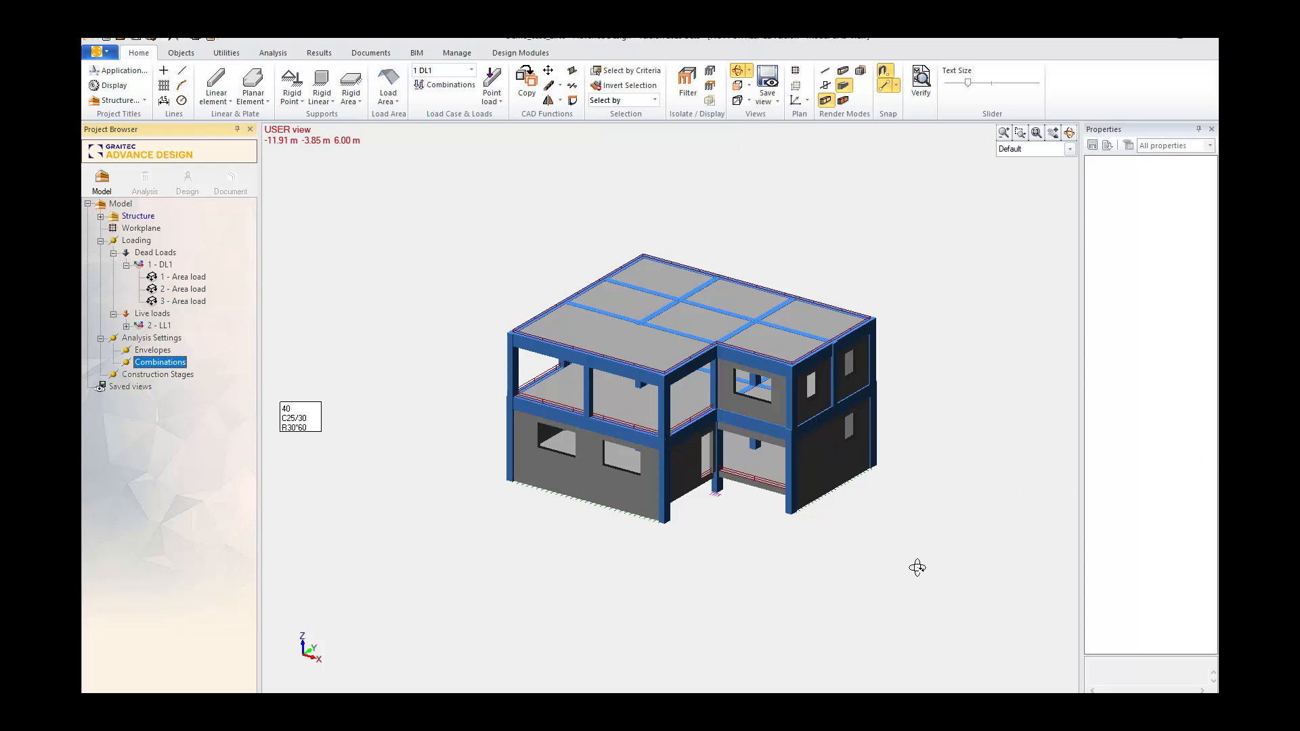
mouse_move(762, 712)
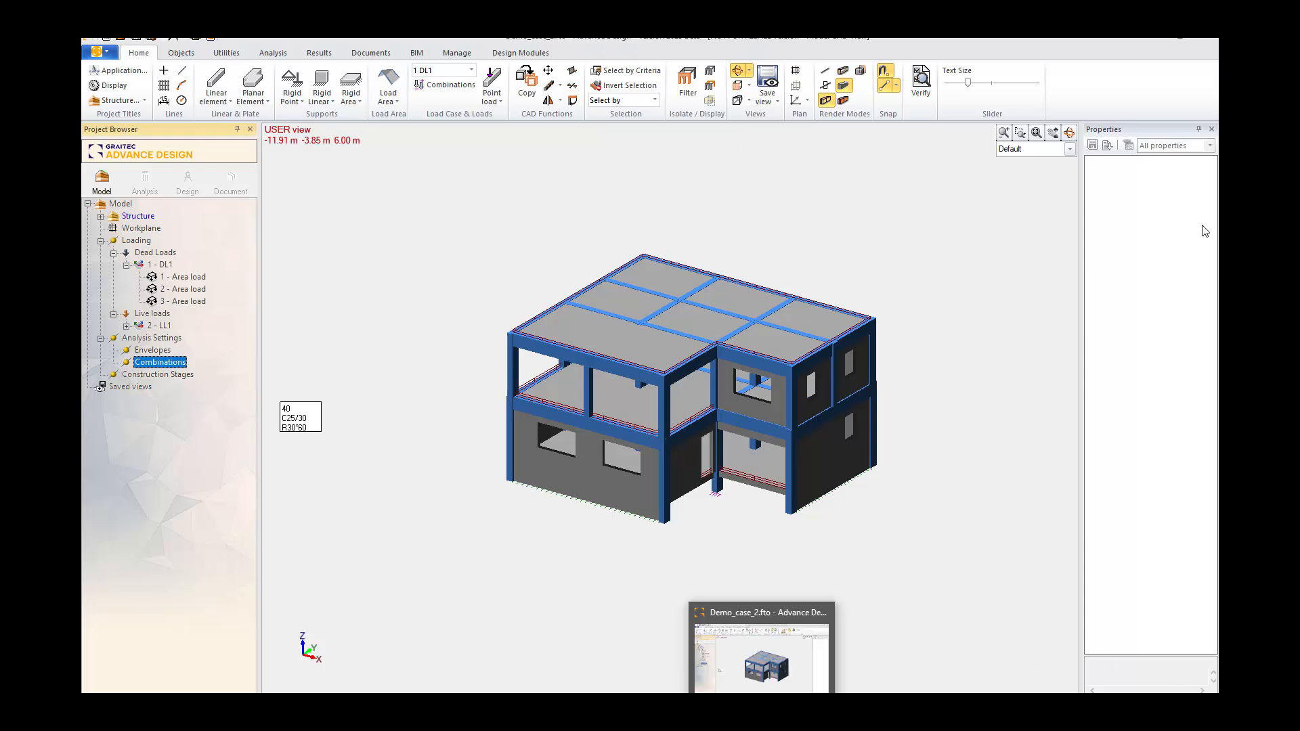
click(1160, 39)
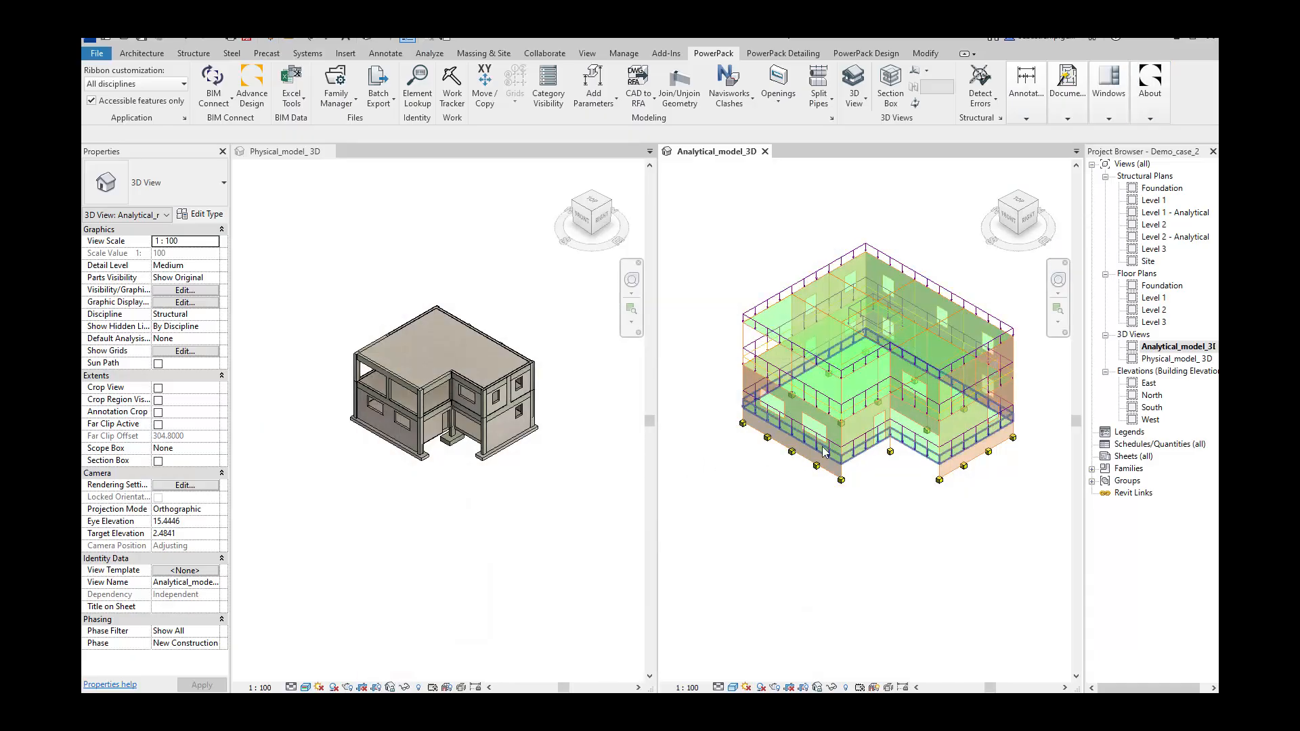
- Remove the association from all analytical members and panels, filtering openings, area loads and boundary conditions out of the whole-model selection
scroll(819, 450, down, 3)
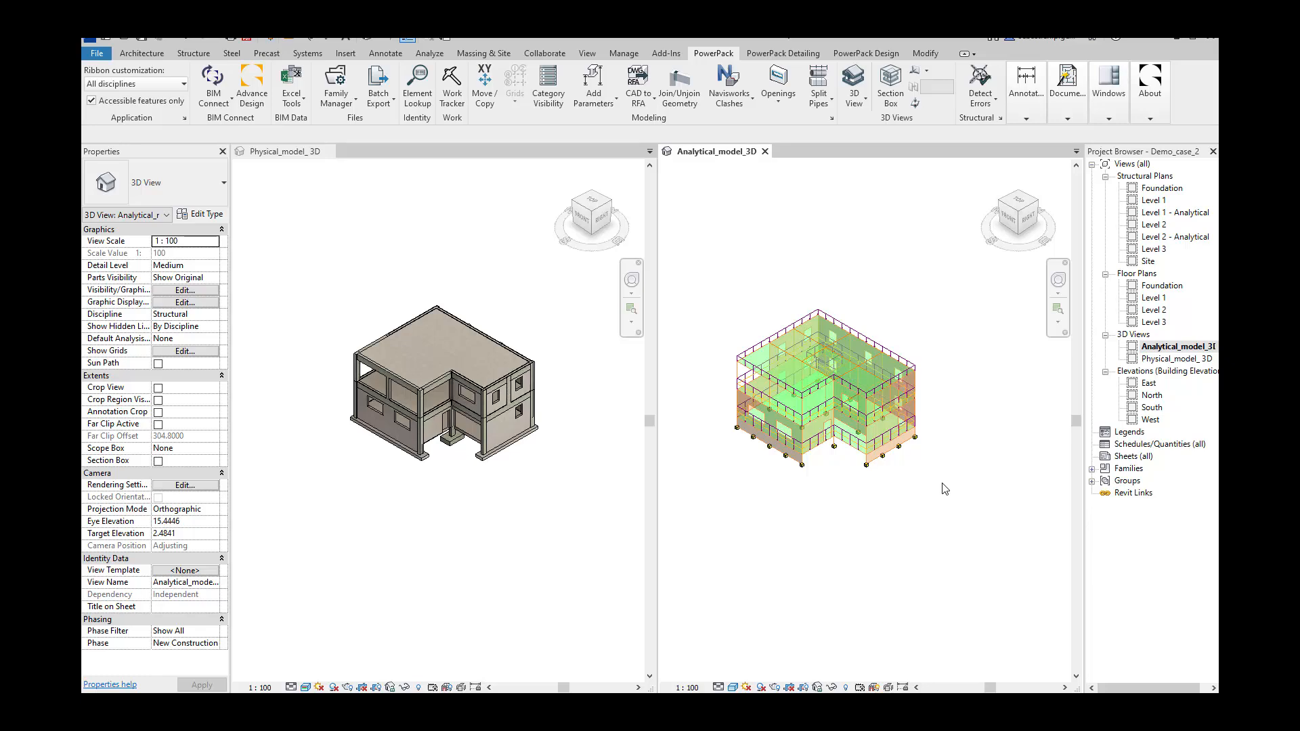
drag(951, 497, 719, 292)
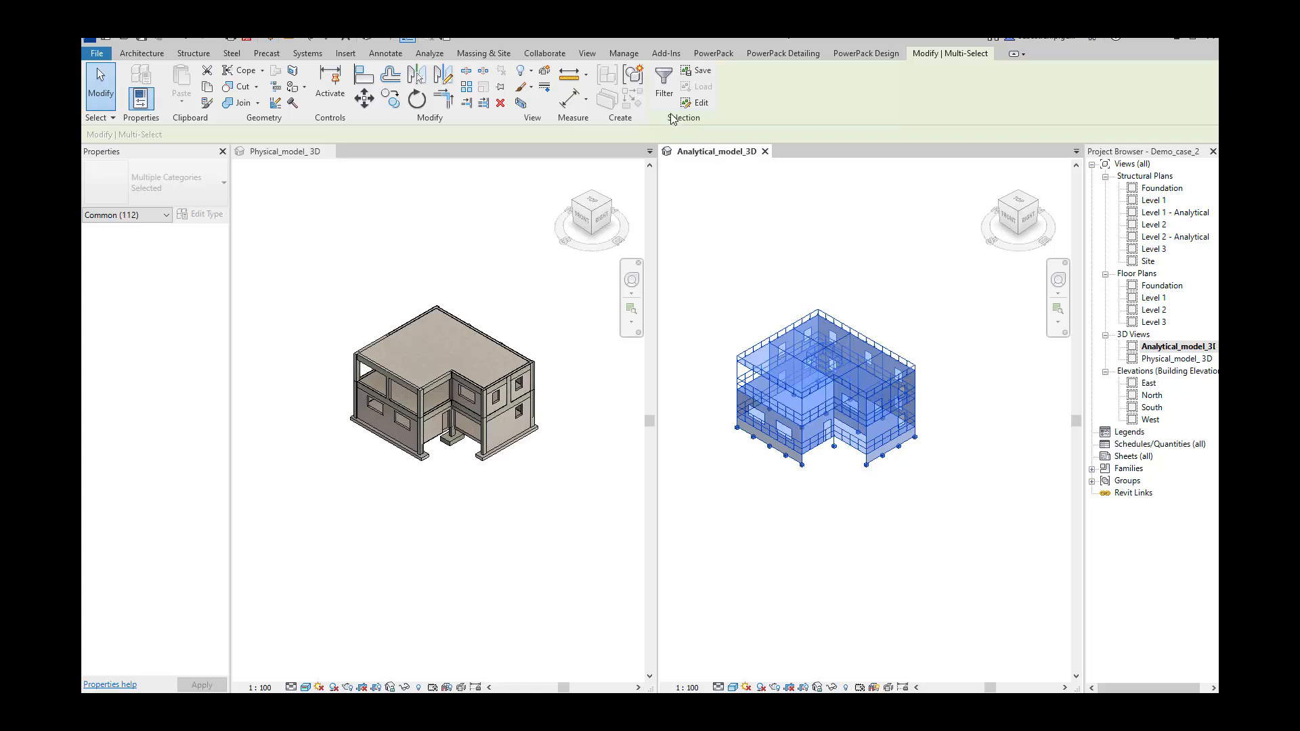
click(665, 87)
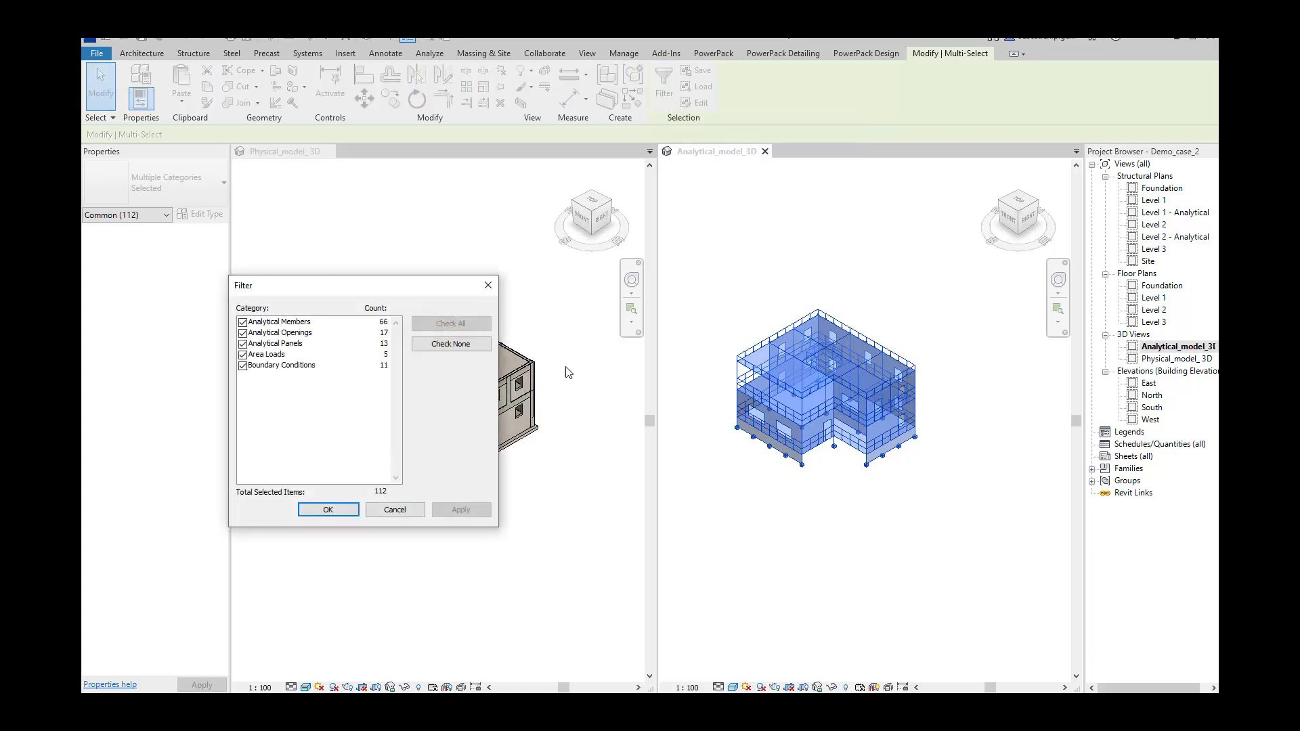
click(243, 366)
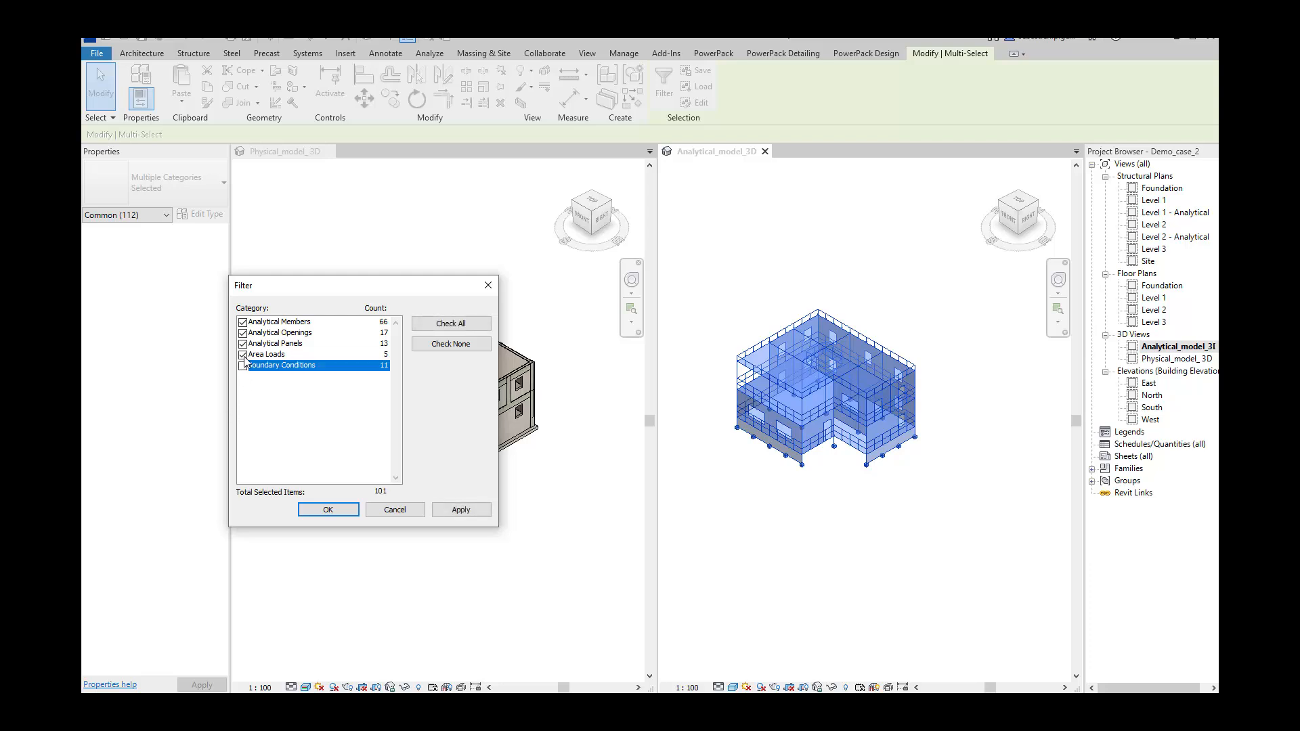
click(242, 354)
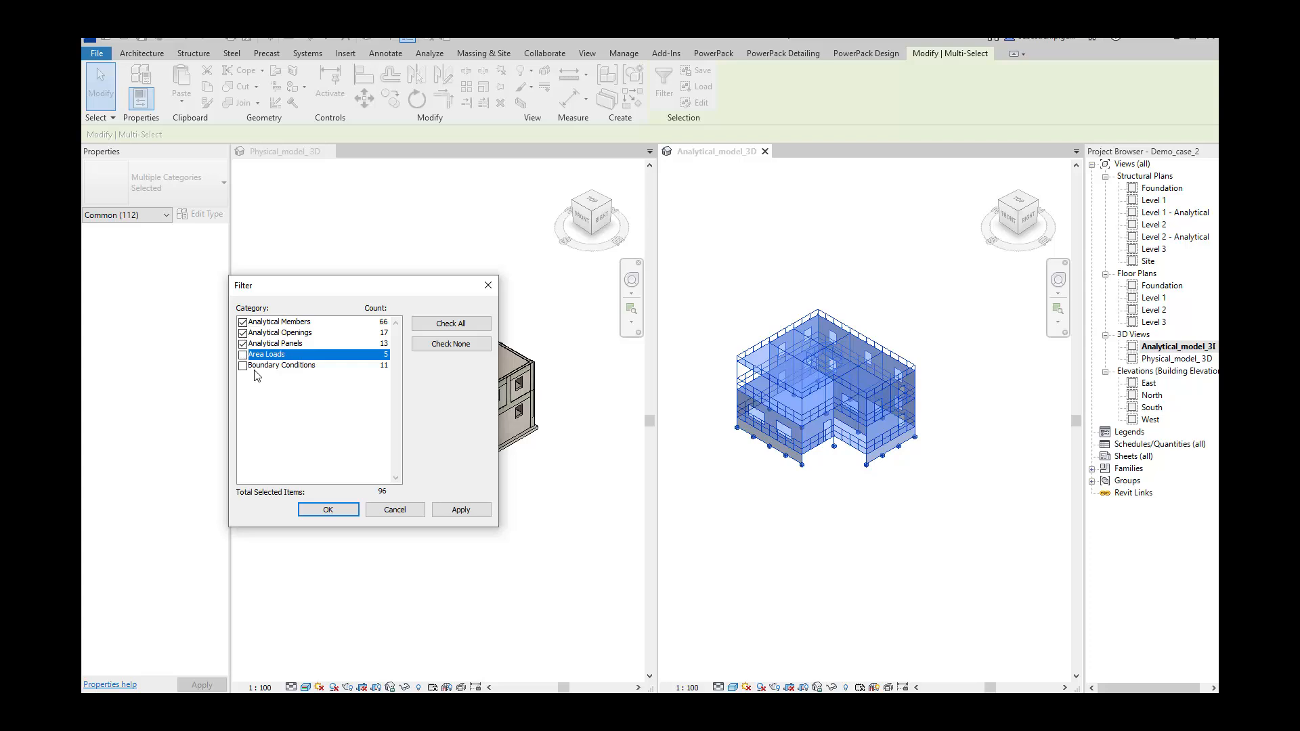
click(243, 333)
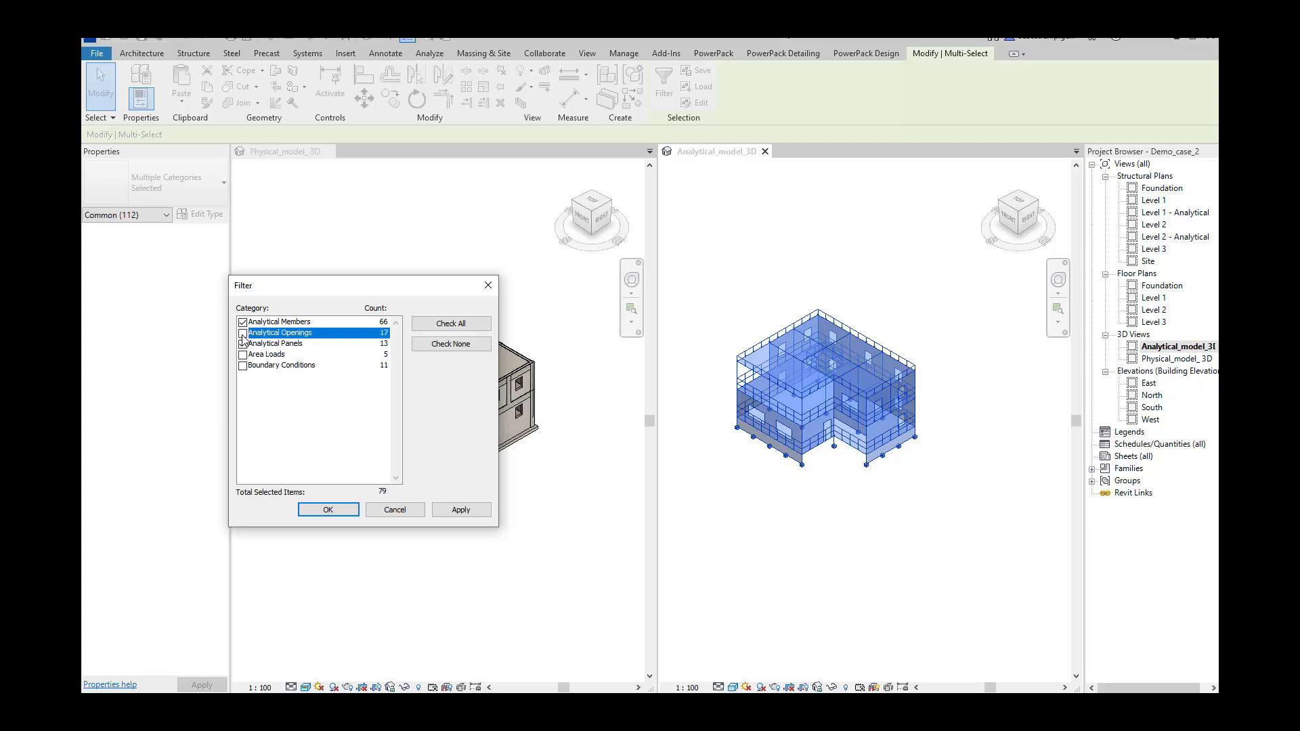
click(332, 510)
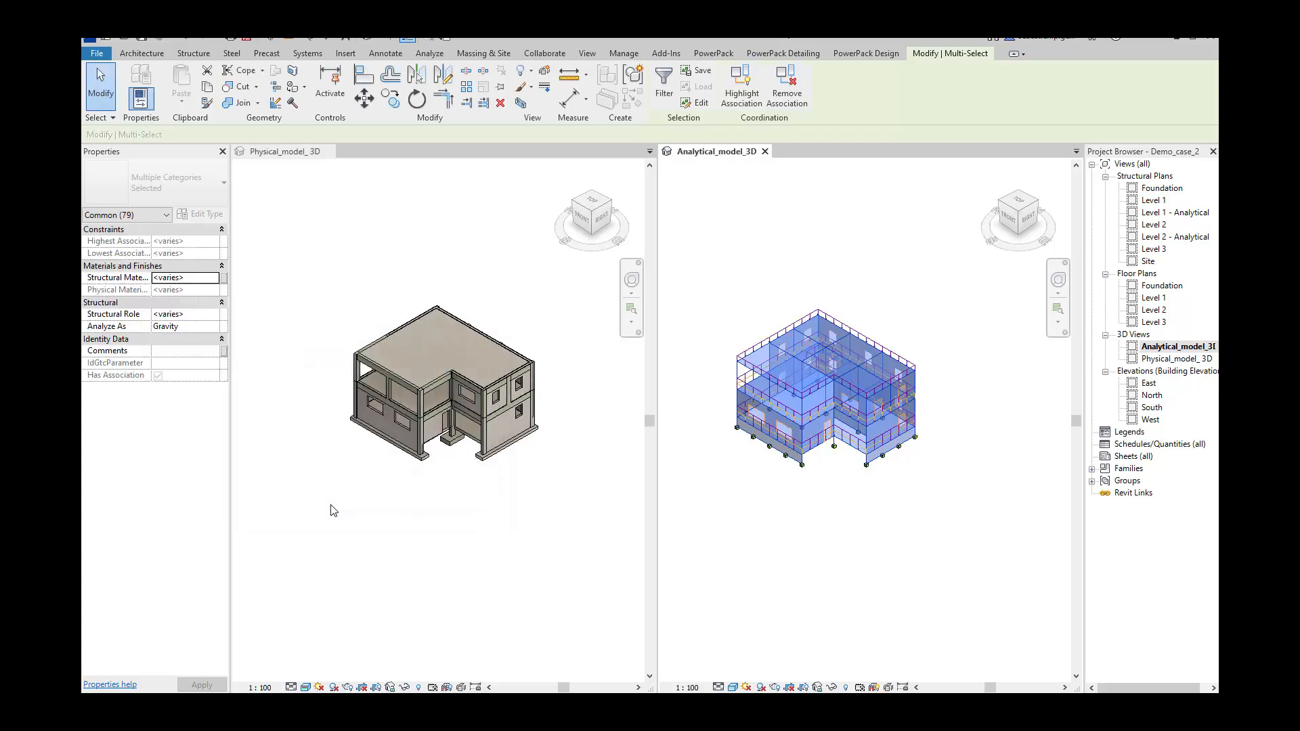
click(782, 90)
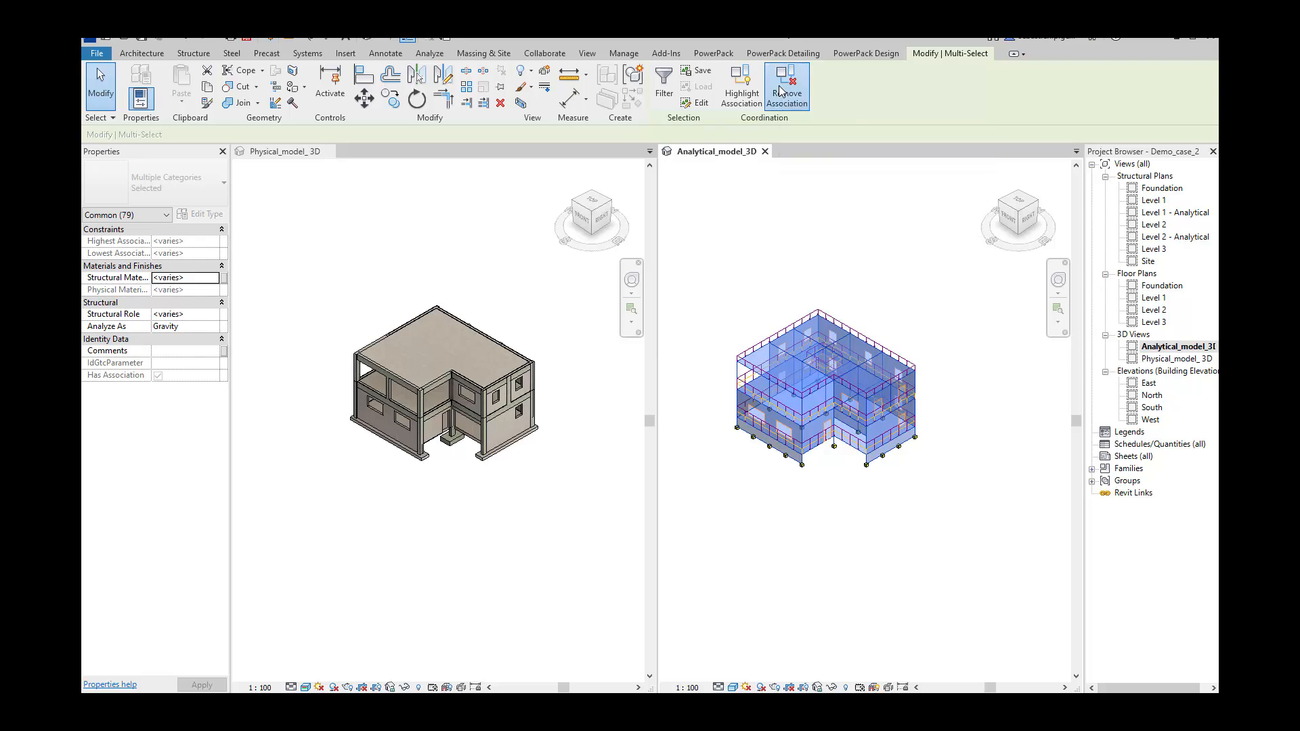
click(761, 270)
- Check the association status of the upper-floor front corner analytical column and of a physical column between Level 2 and Level 3
scroll(805, 448, up, 3)
scroll(804, 449, up, 2)
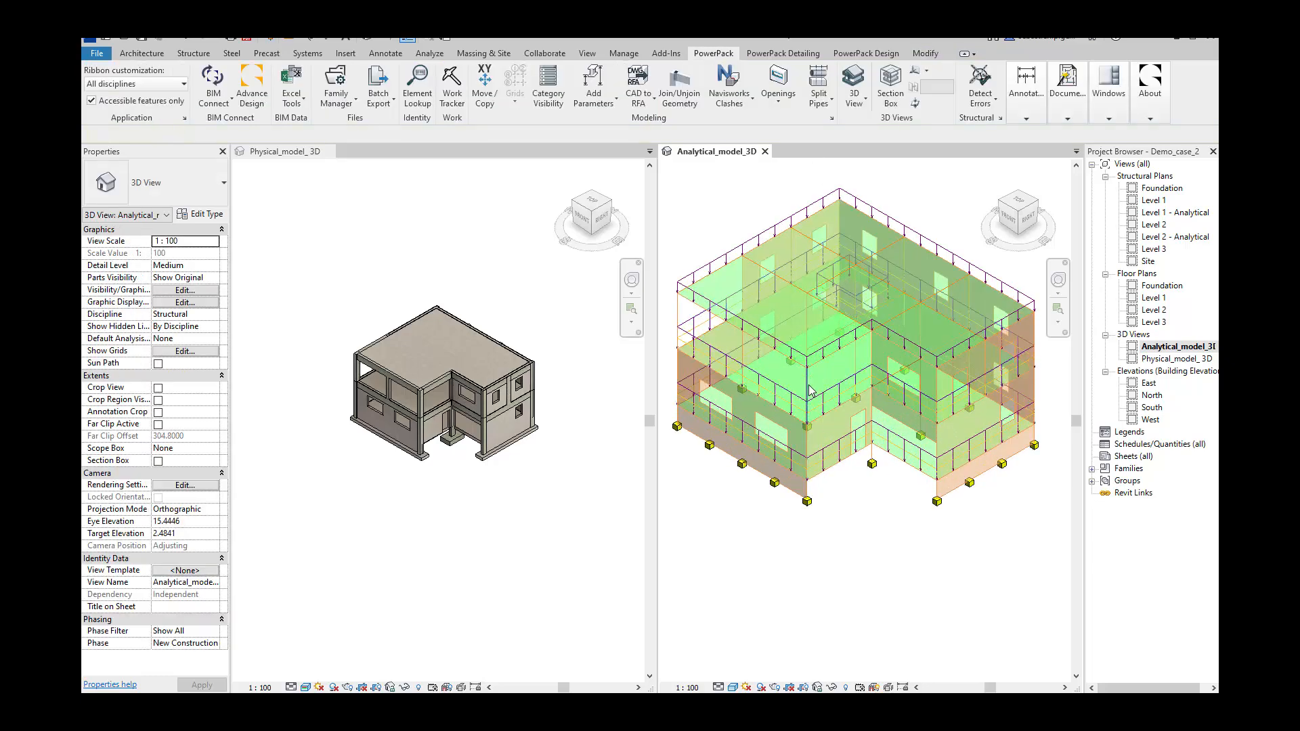
click(808, 390)
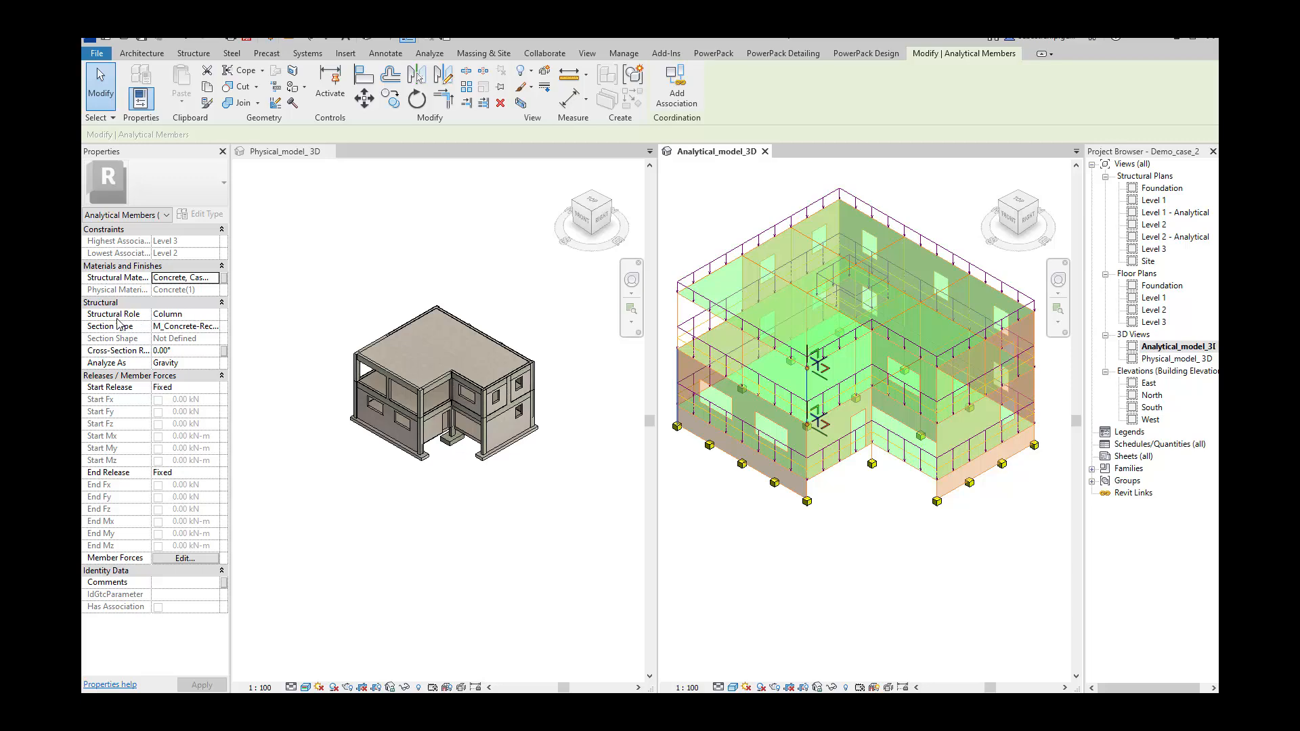
click(422, 403)
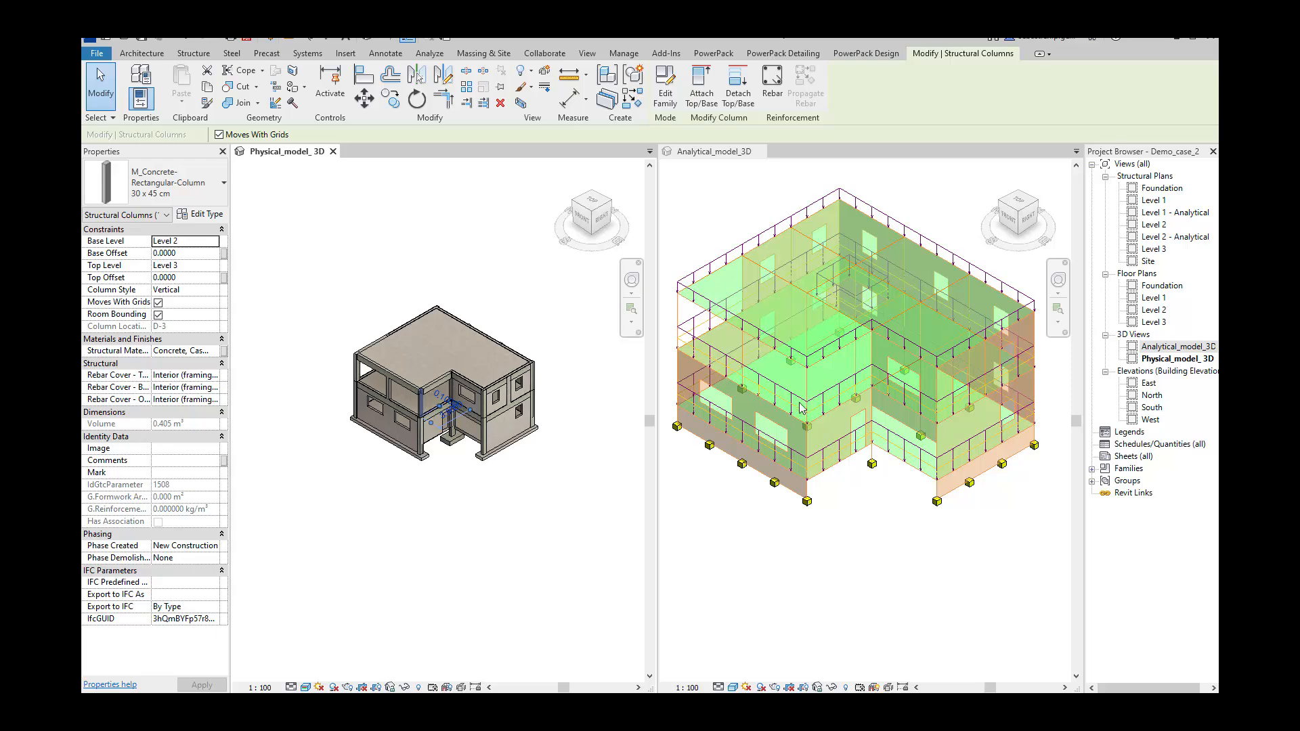
- Browse the section types available for the upper-floor front corner analytical column, keep M_Concrete-Rectangular-Column : 30 x 45 cm, and clear the selection
click(891, 577)
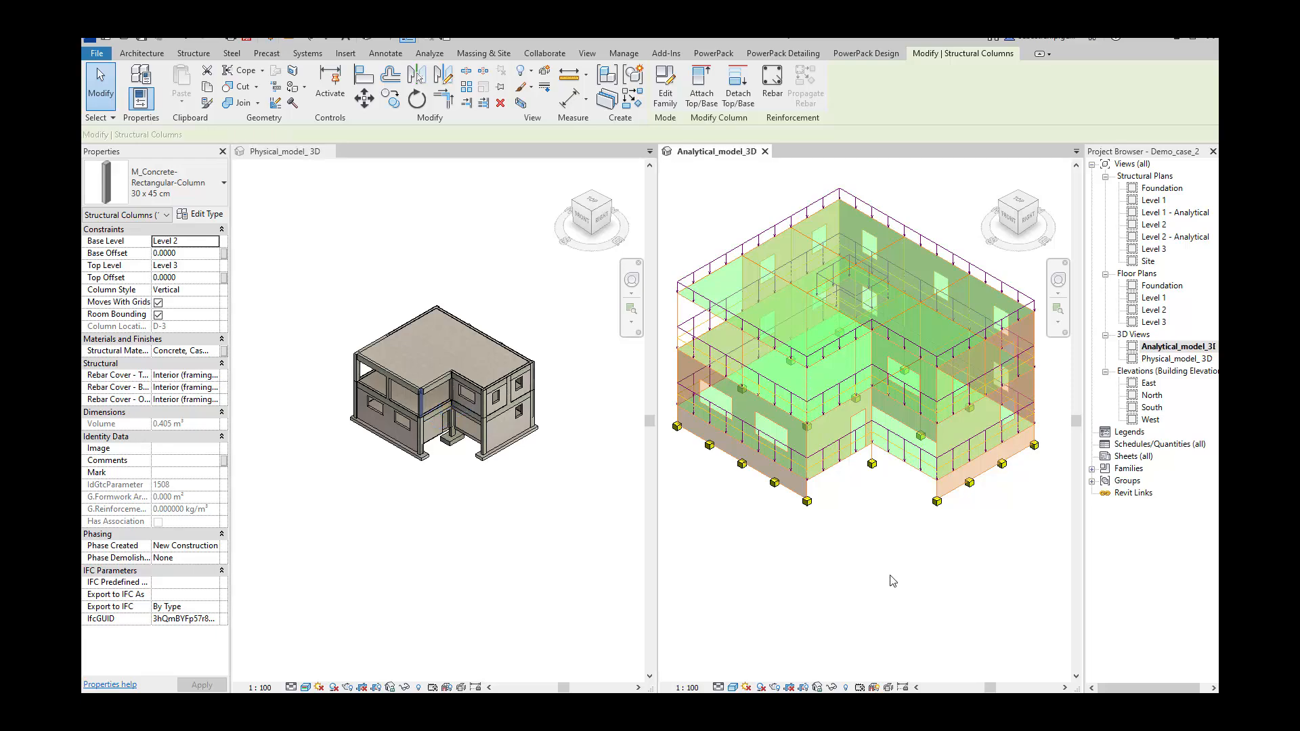
click(809, 388)
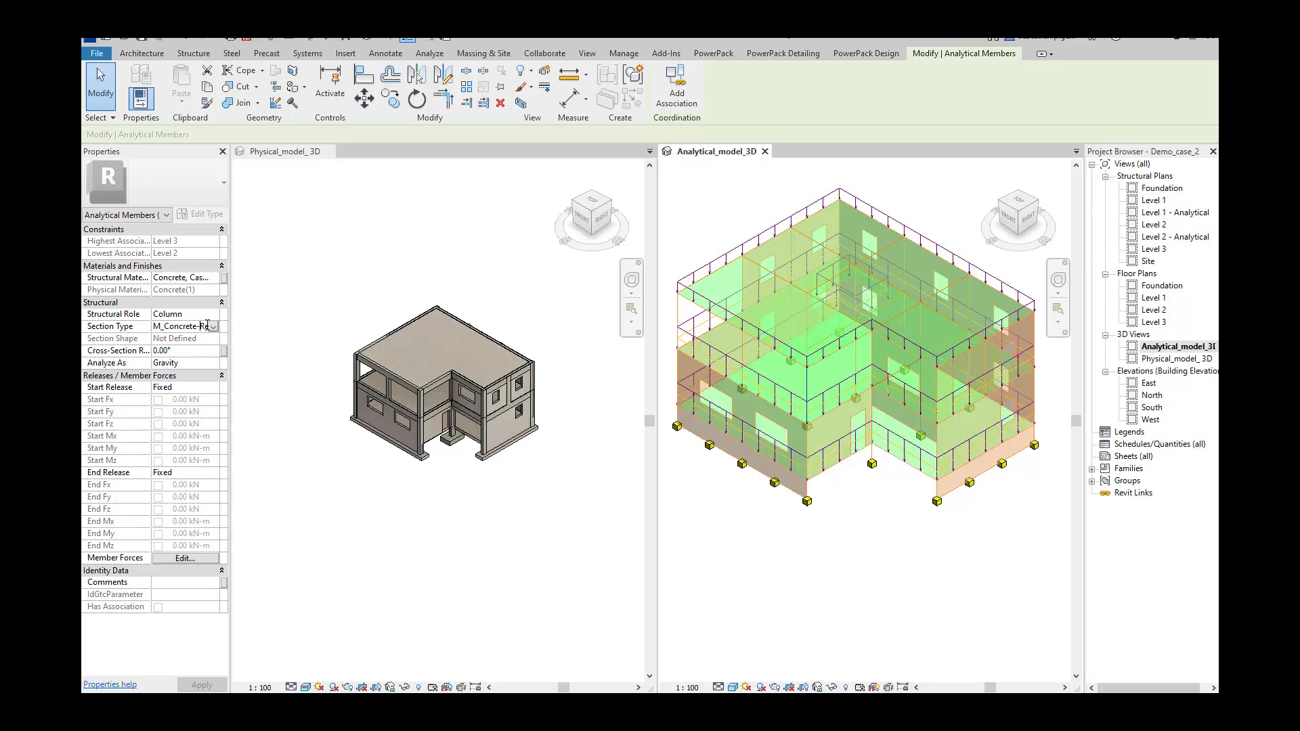
click(206, 327)
click(210, 328)
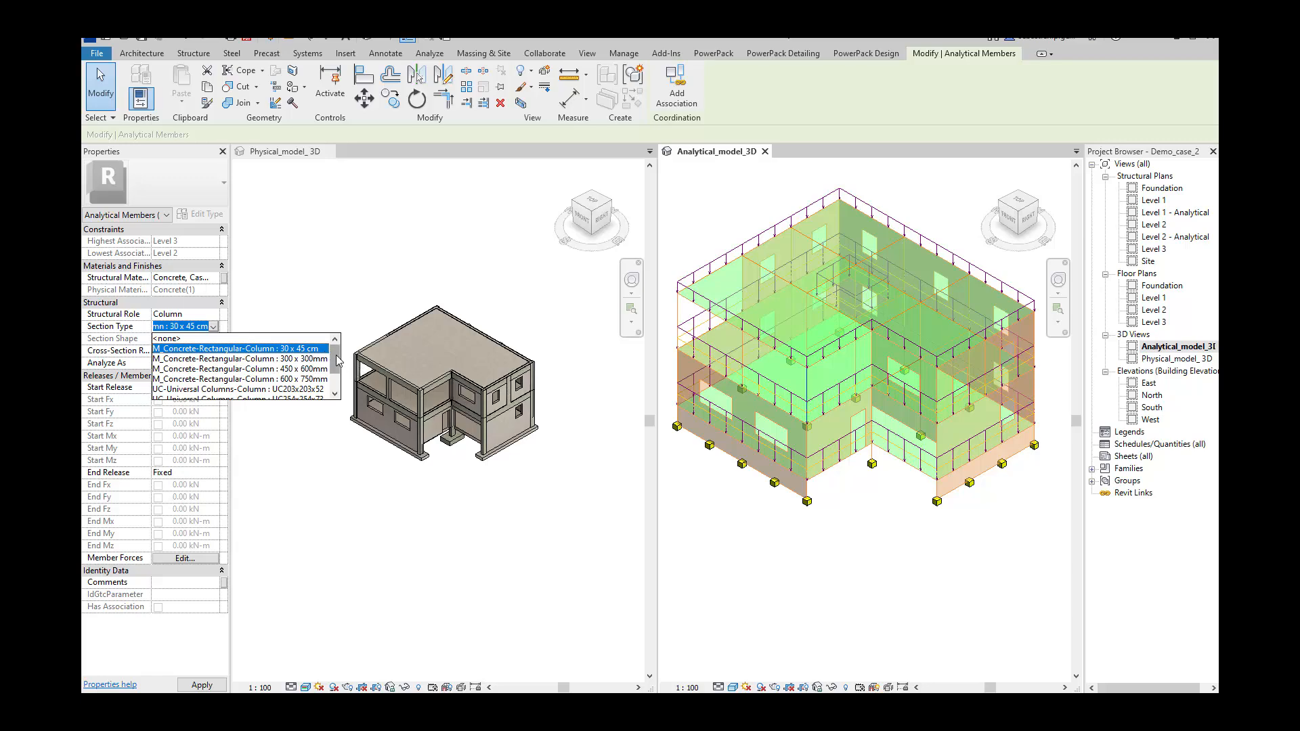
mouse_move(338, 360)
mouse_down()
mouse_move(340, 376)
mouse_move(338, 348)
mouse_up()
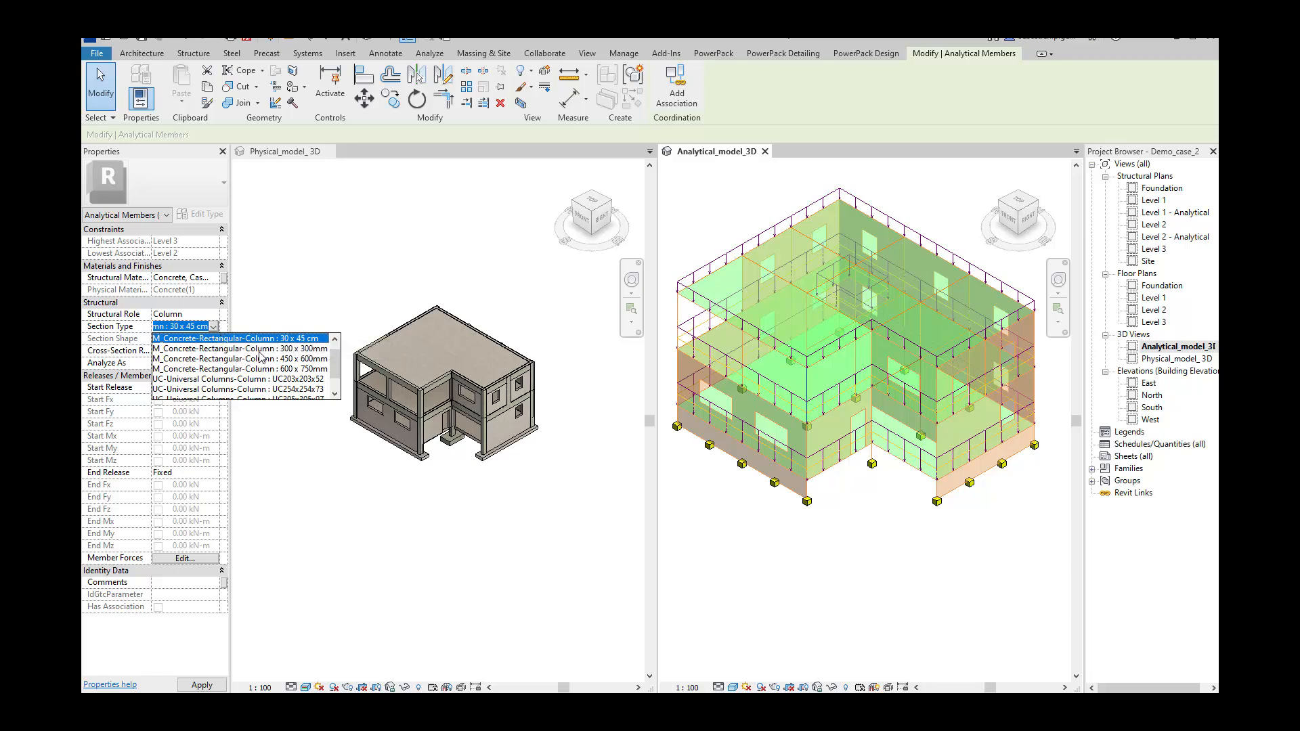
click(305, 337)
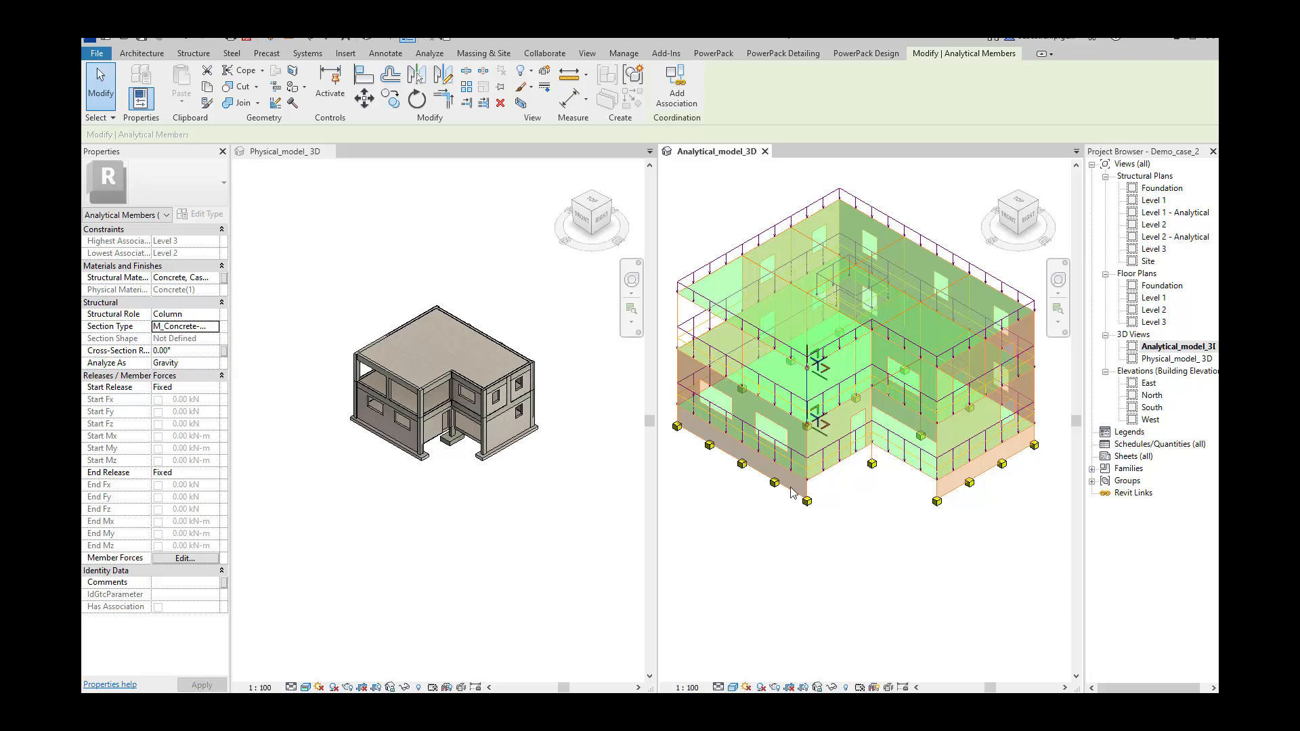
scroll(826, 495, down, 3)
key(Escape)
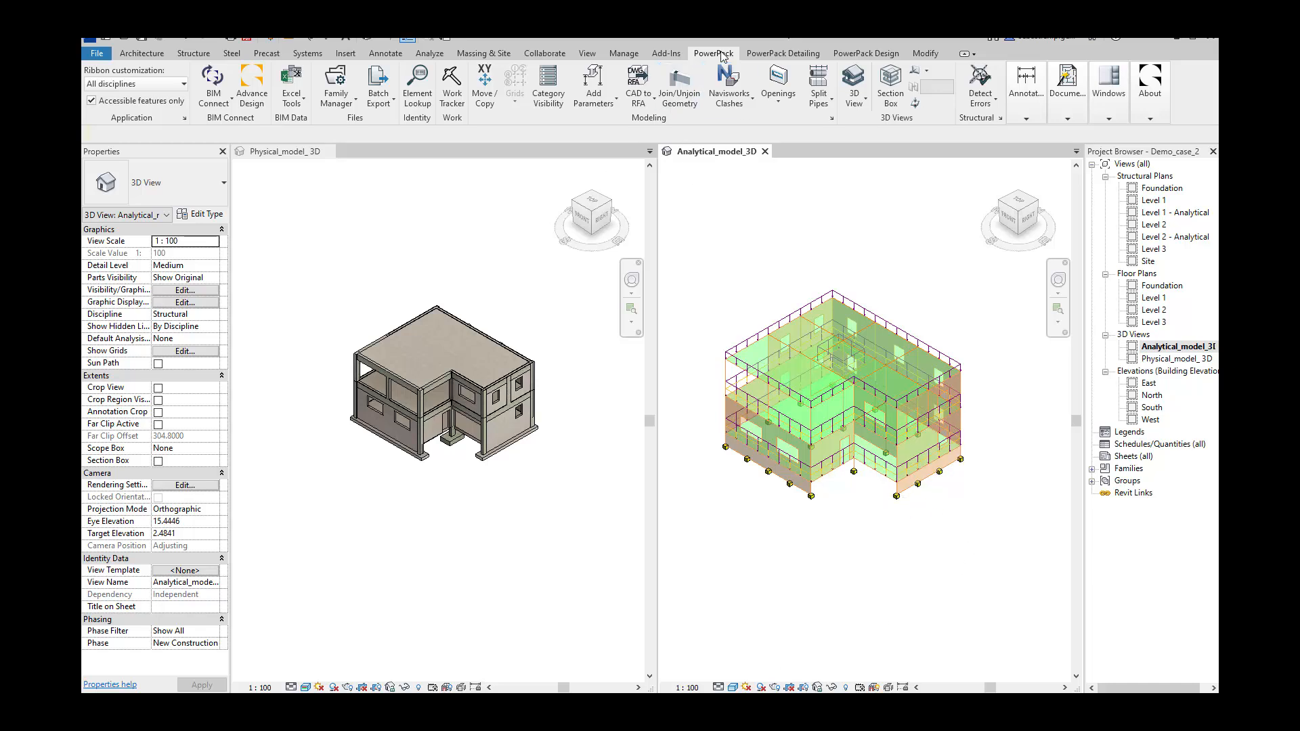
- Review the BIM Connect export and import settings and accept them as they are
click(211, 104)
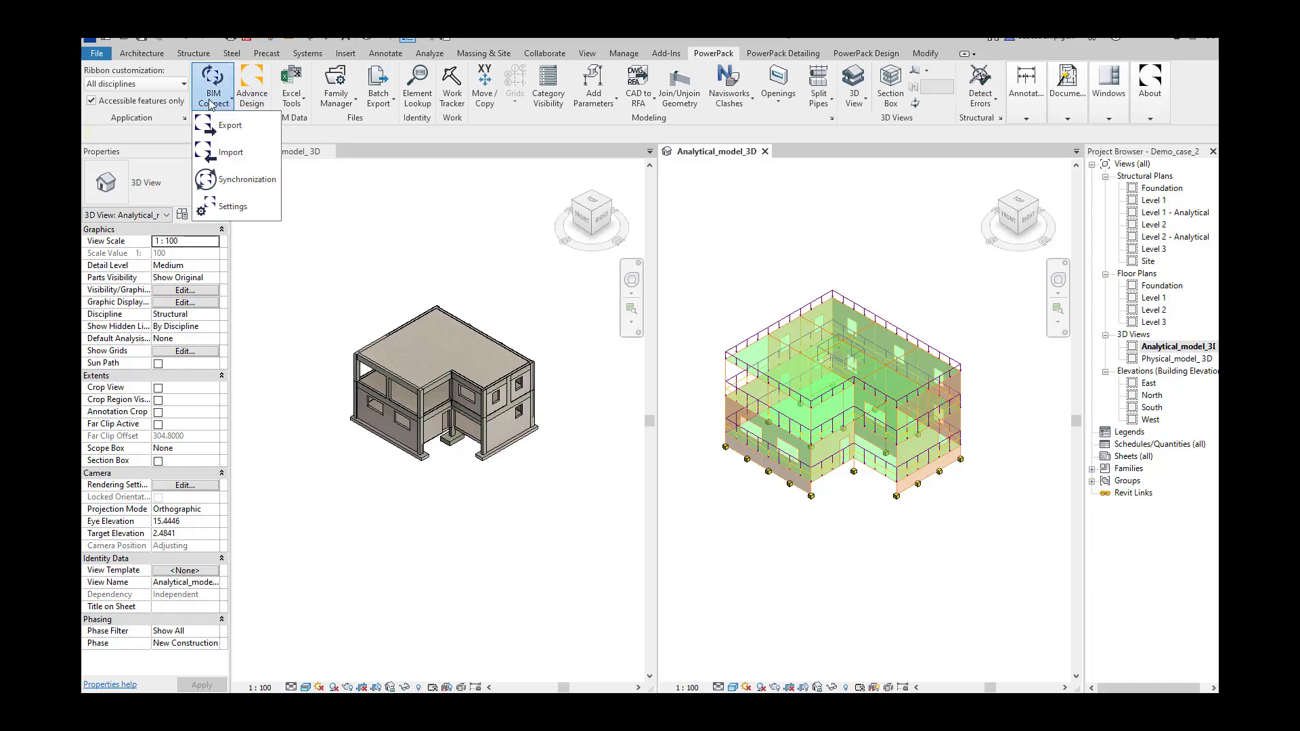
click(233, 212)
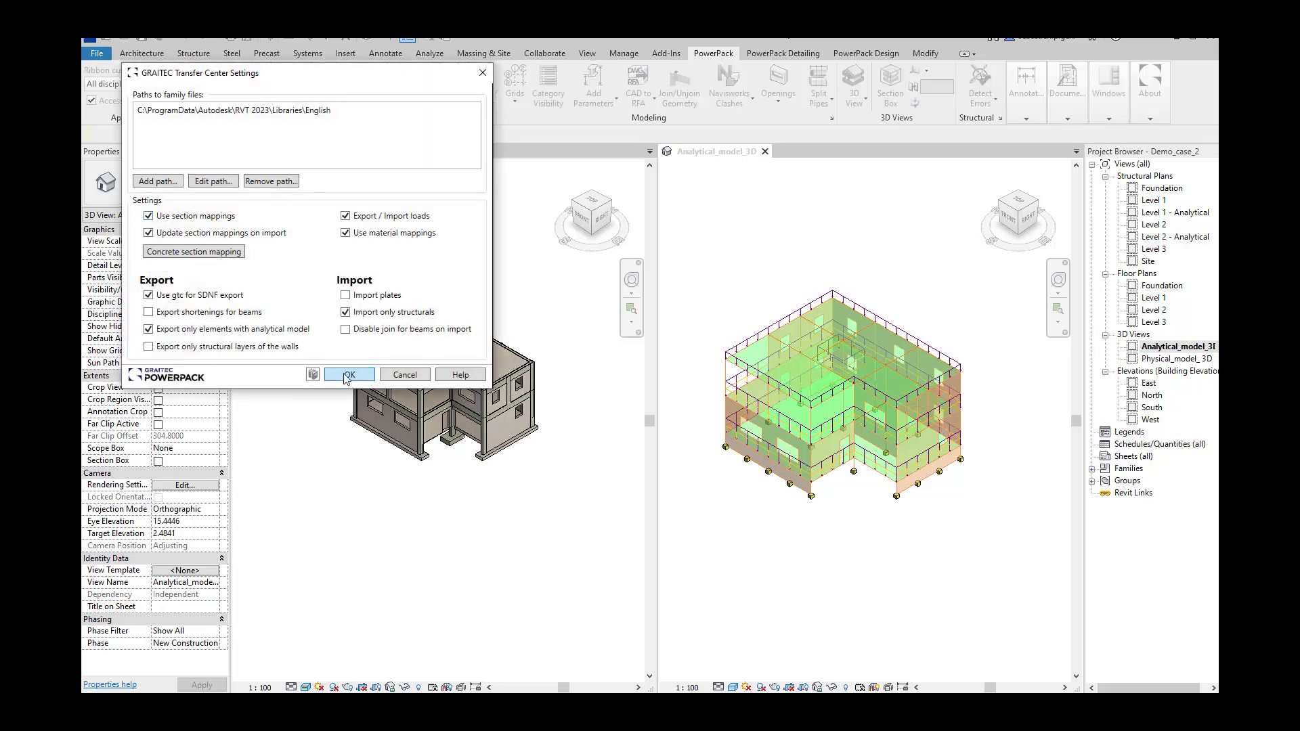
click(349, 376)
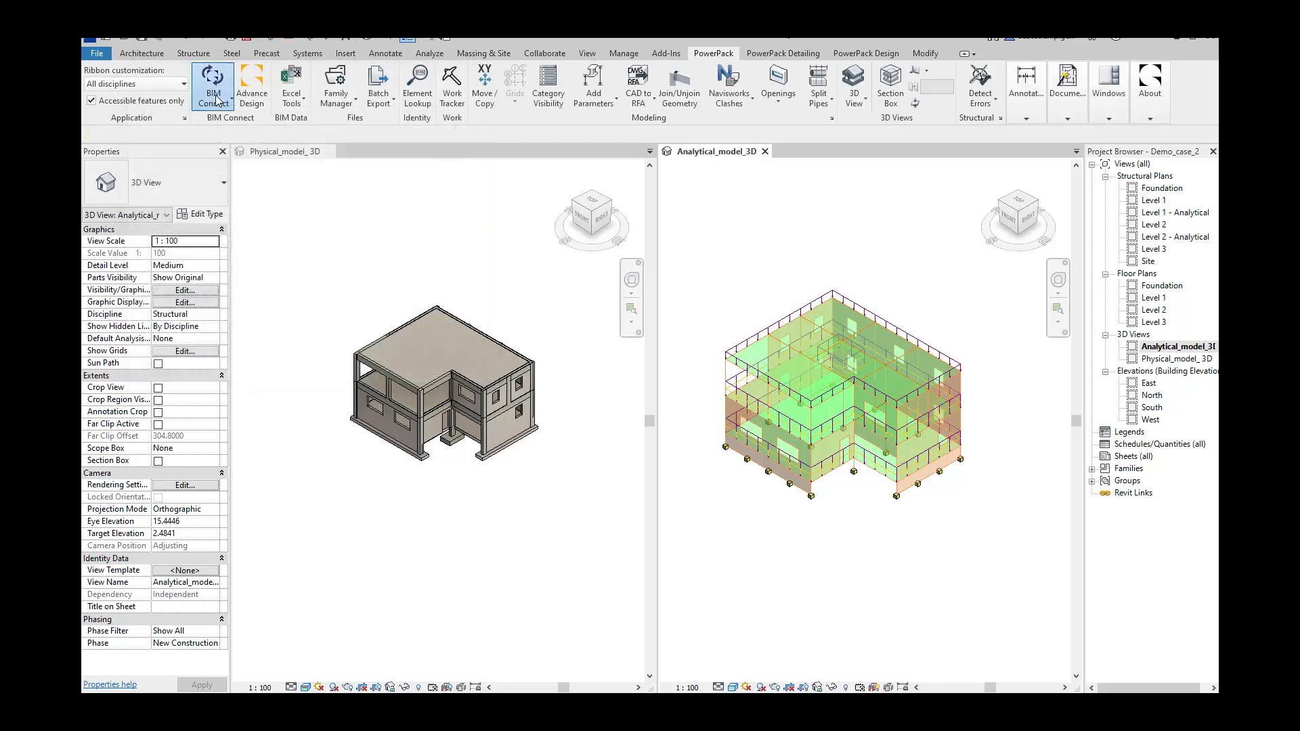
- Export the model in GRAITEC BIM format with automatic launch of Advance Design, declining all material mappings and generating a report
click(217, 100)
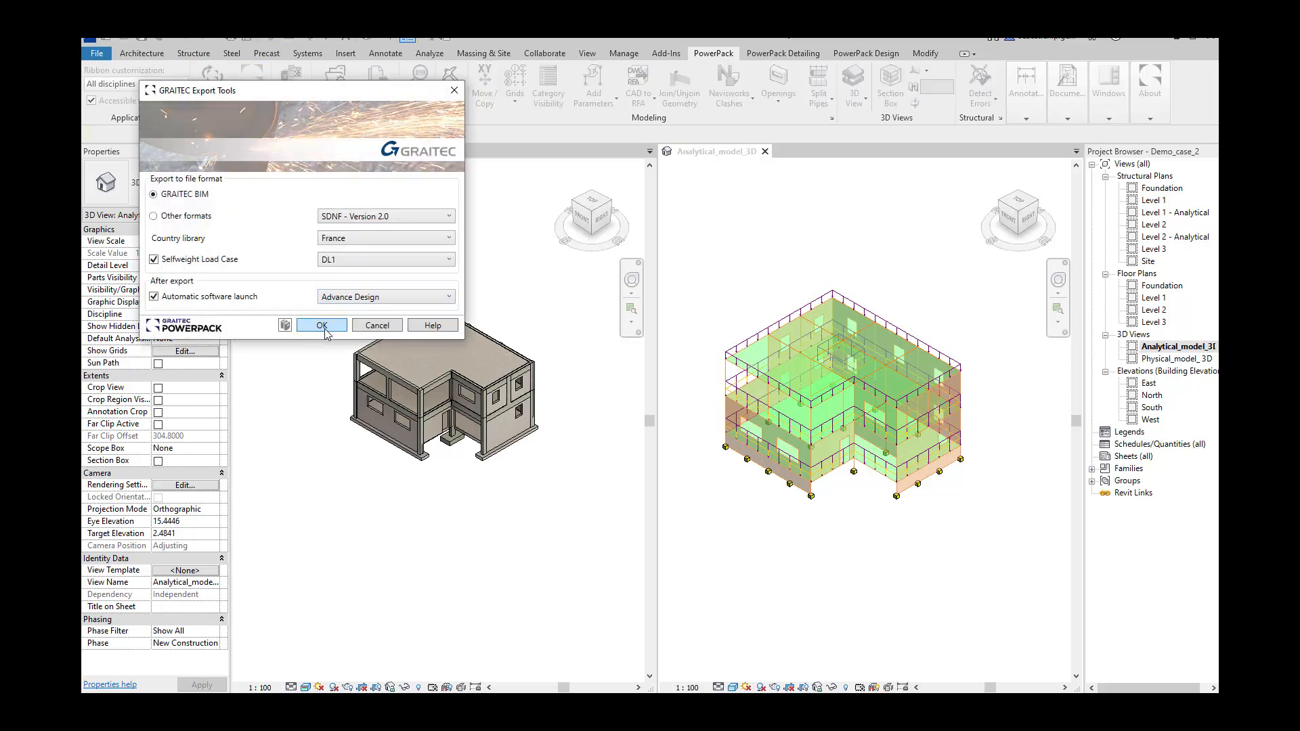
click(324, 328)
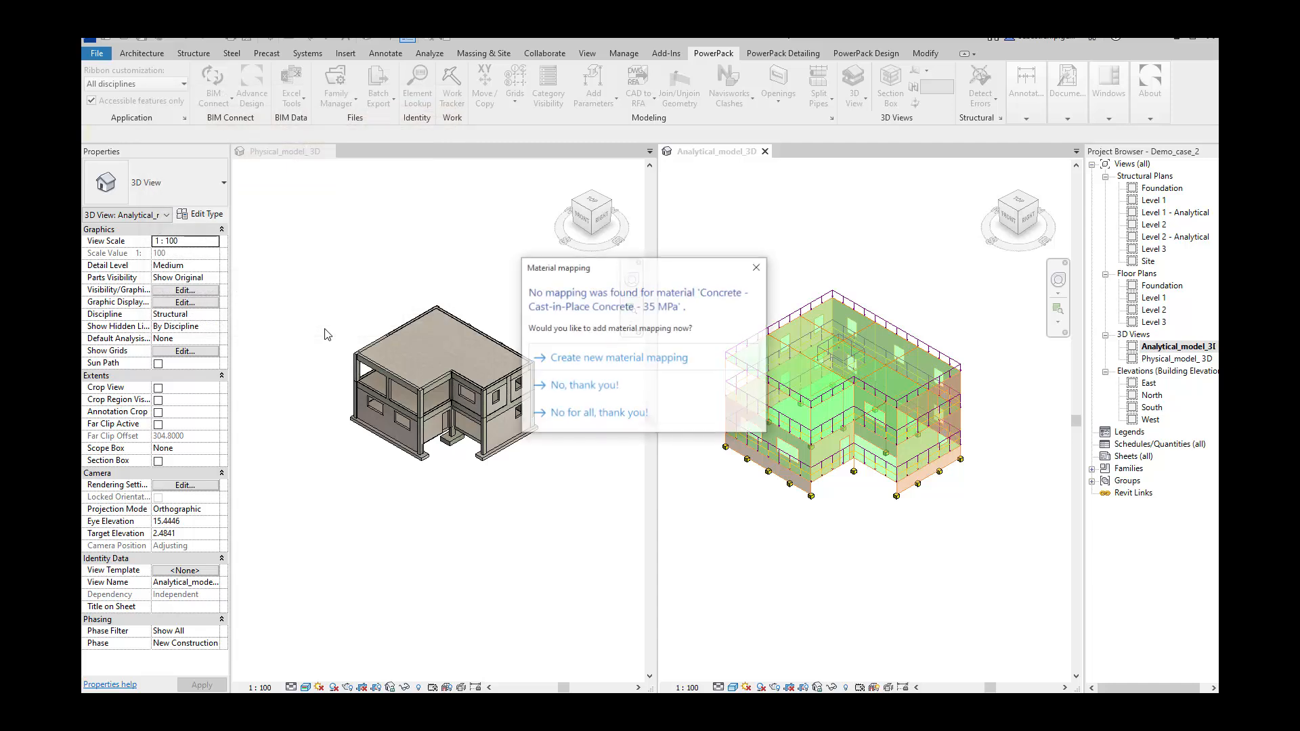
click(557, 416)
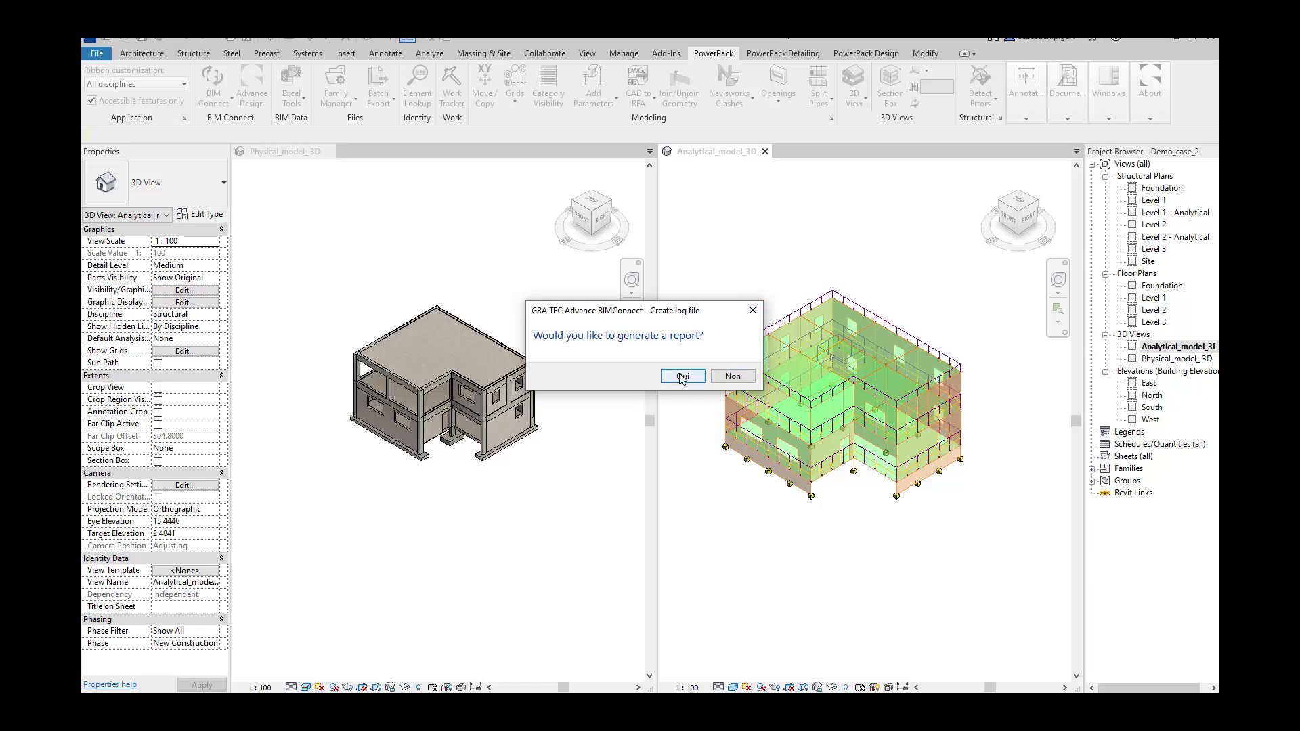
click(682, 376)
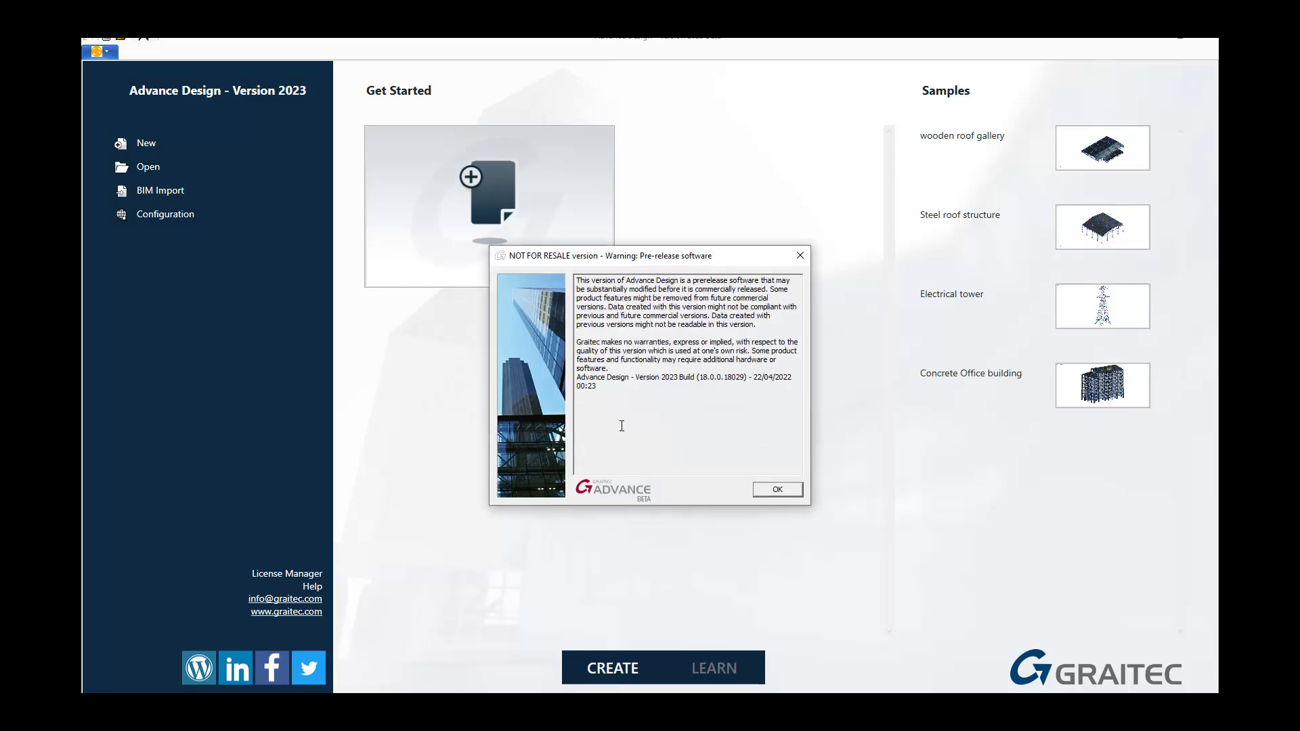
- Accept the pre-release notice, decline live updates, and assign C25/30 concrete from the EN206 library to the unrecognized cast-in-place concrete material
click(778, 490)
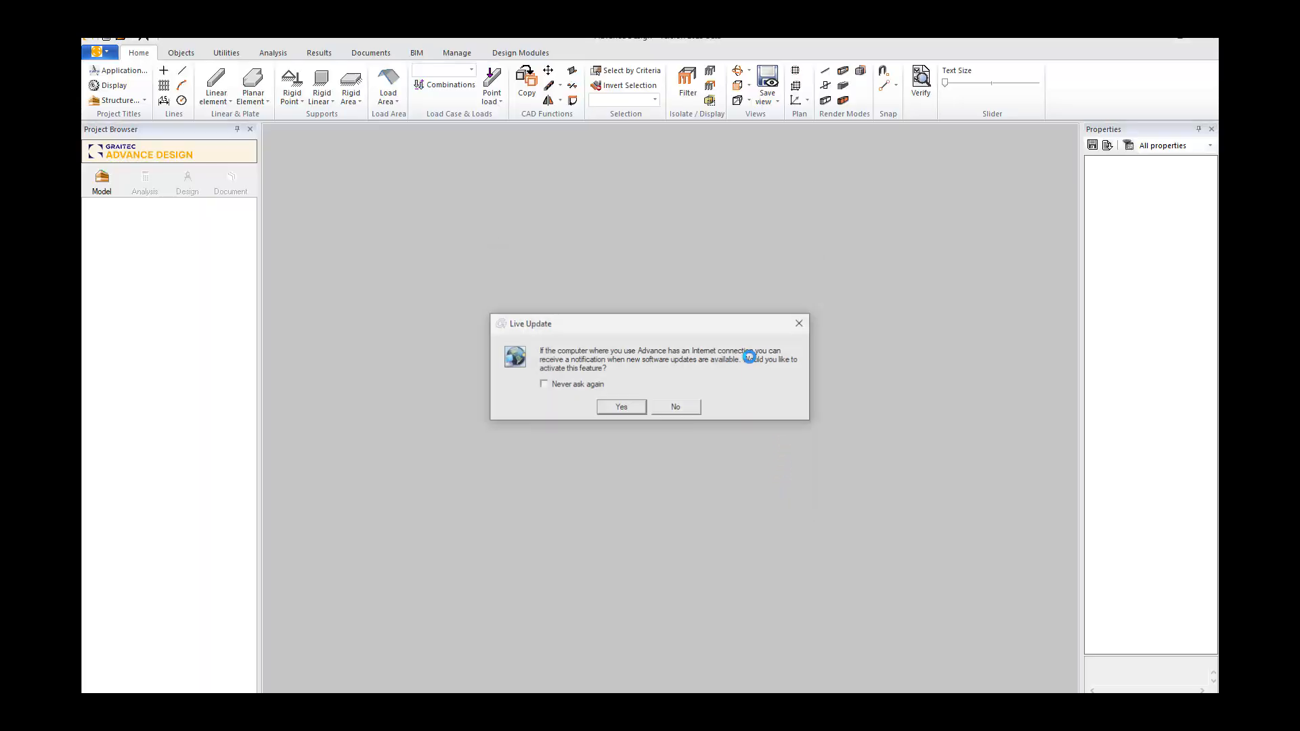
click(674, 408)
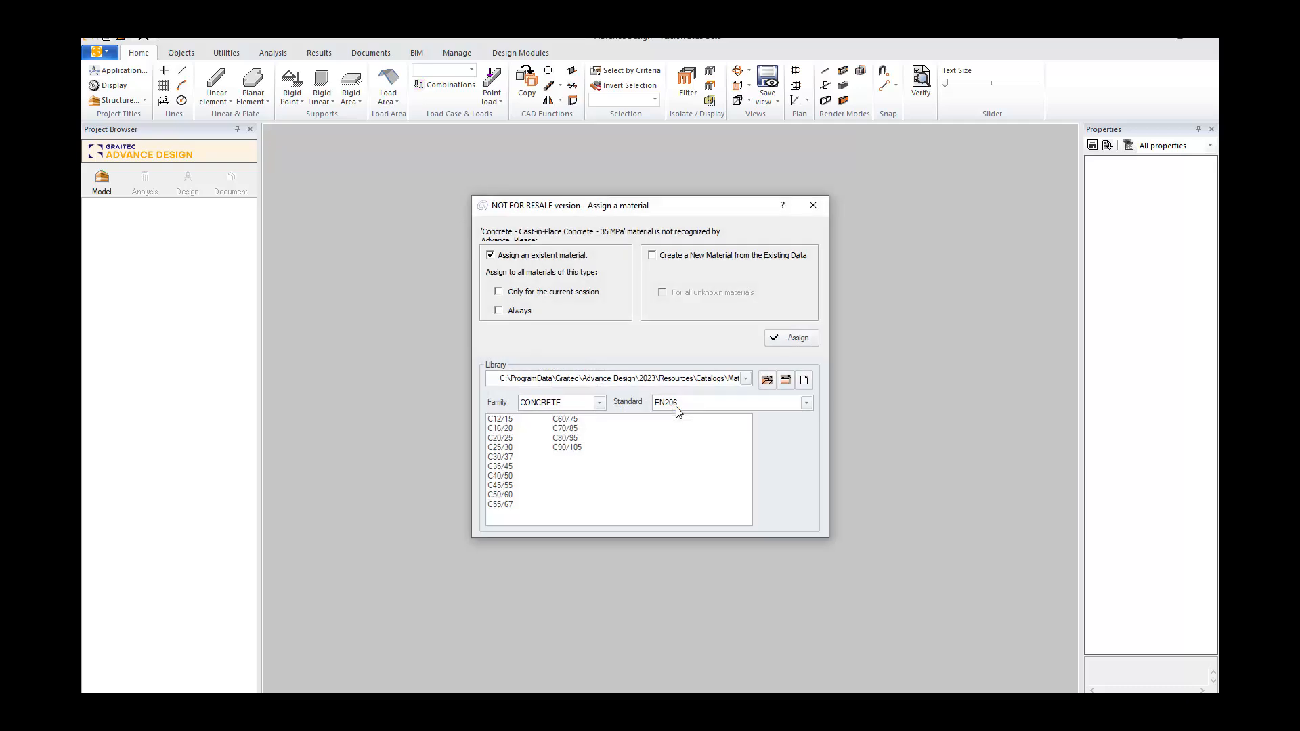
click(503, 447)
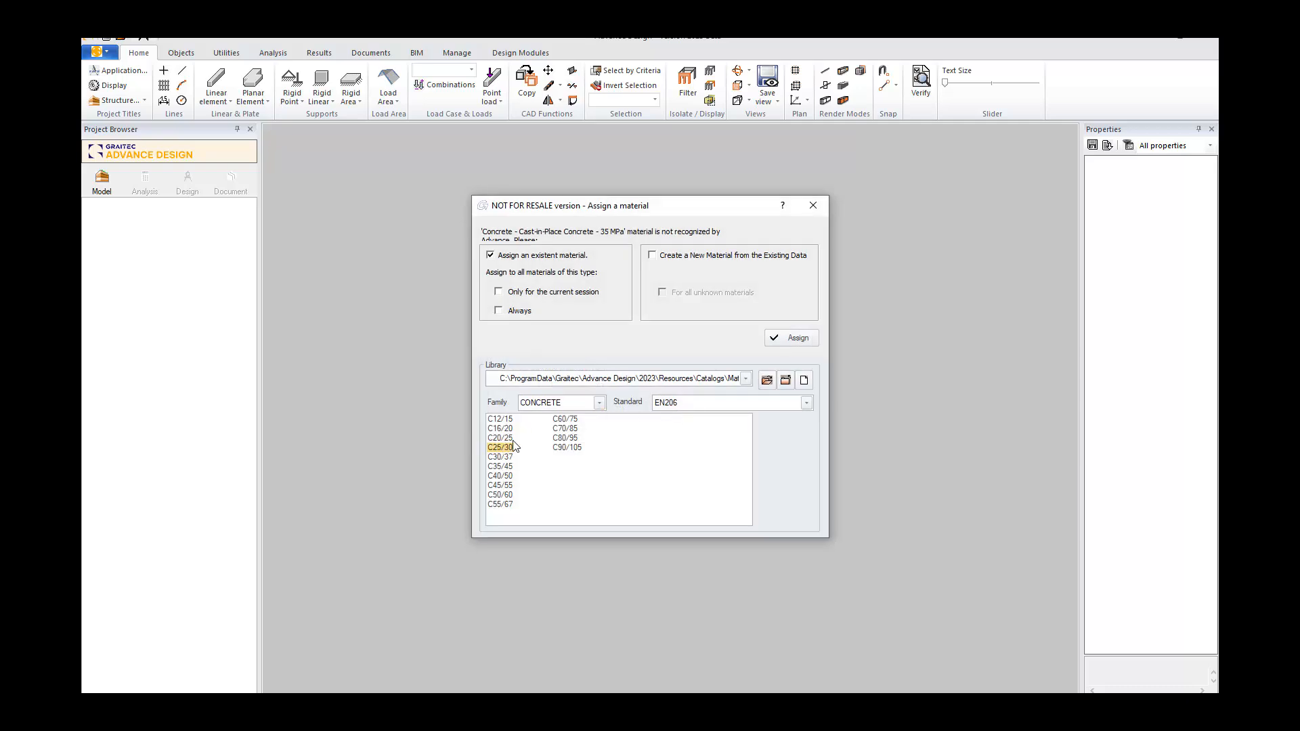
click(652, 255)
click(790, 338)
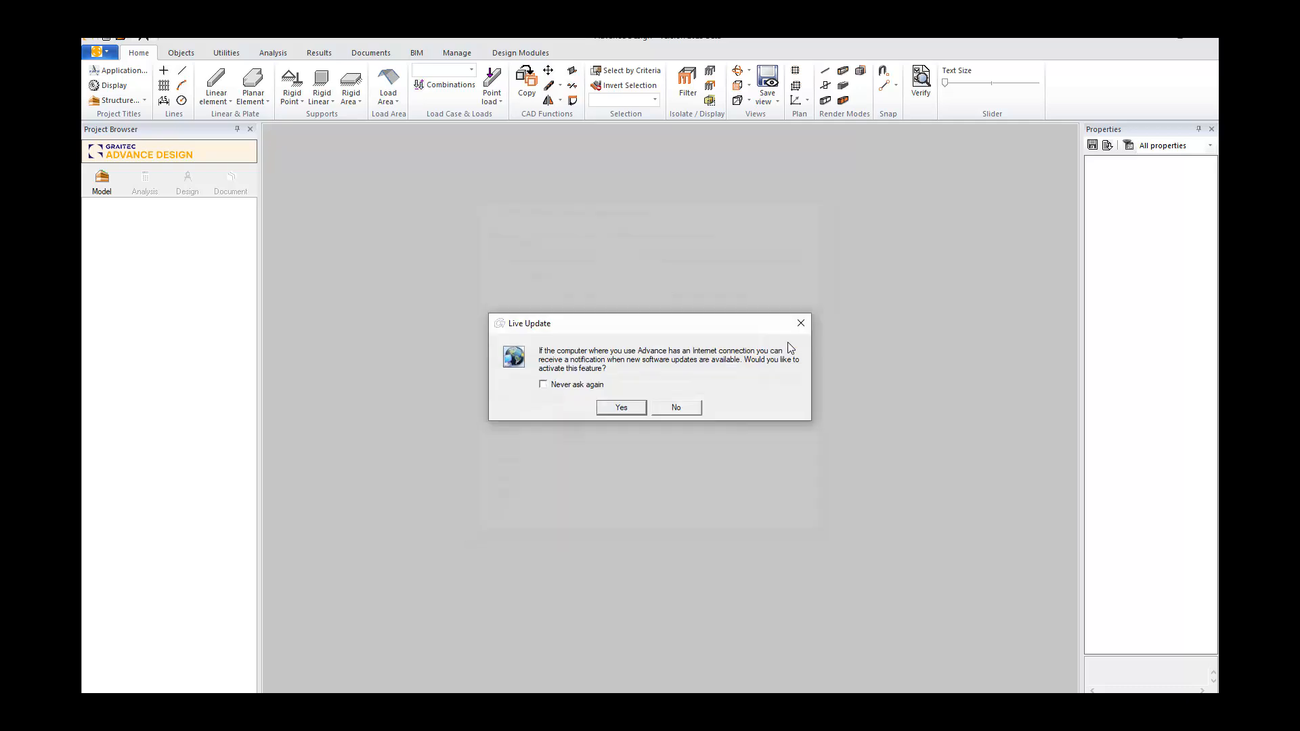
click(677, 408)
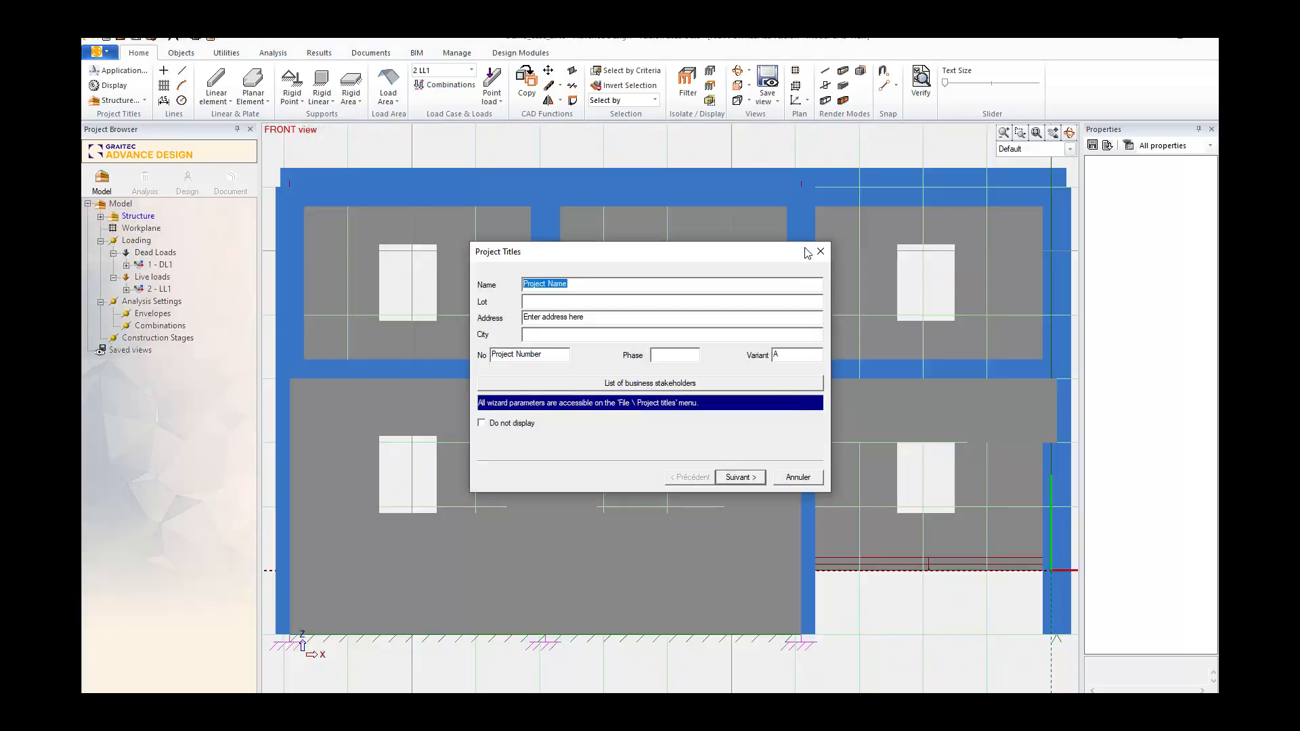
- Skip the project titles and tip of the day, and hide the workplane grid around the imported building
click(797, 478)
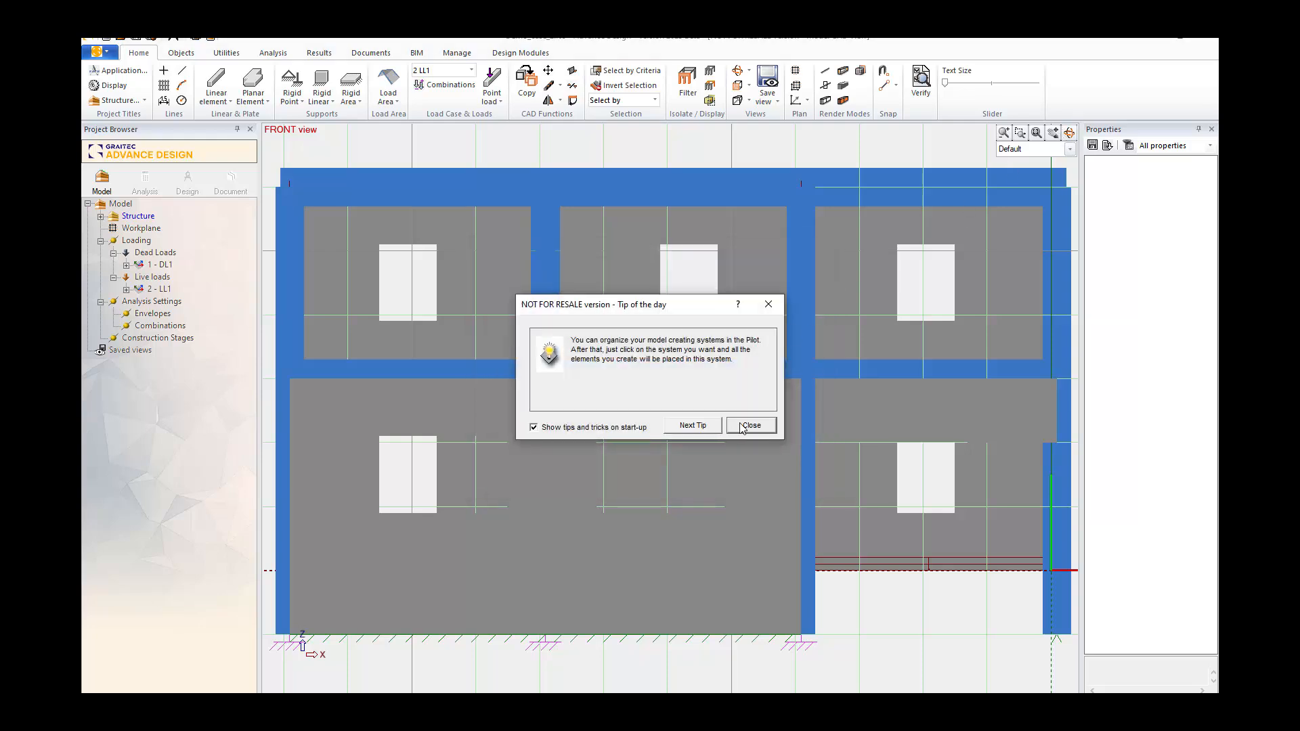
click(746, 427)
click(1069, 133)
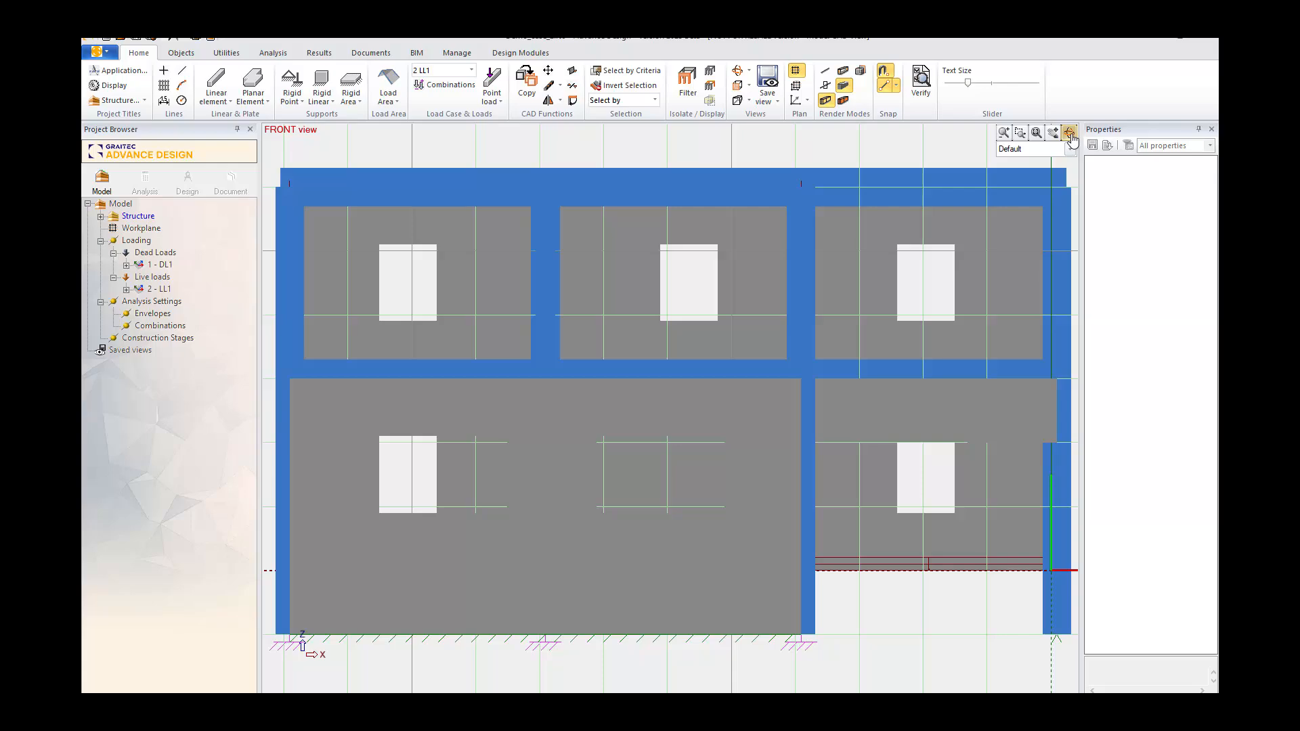
drag(870, 175, 809, 277)
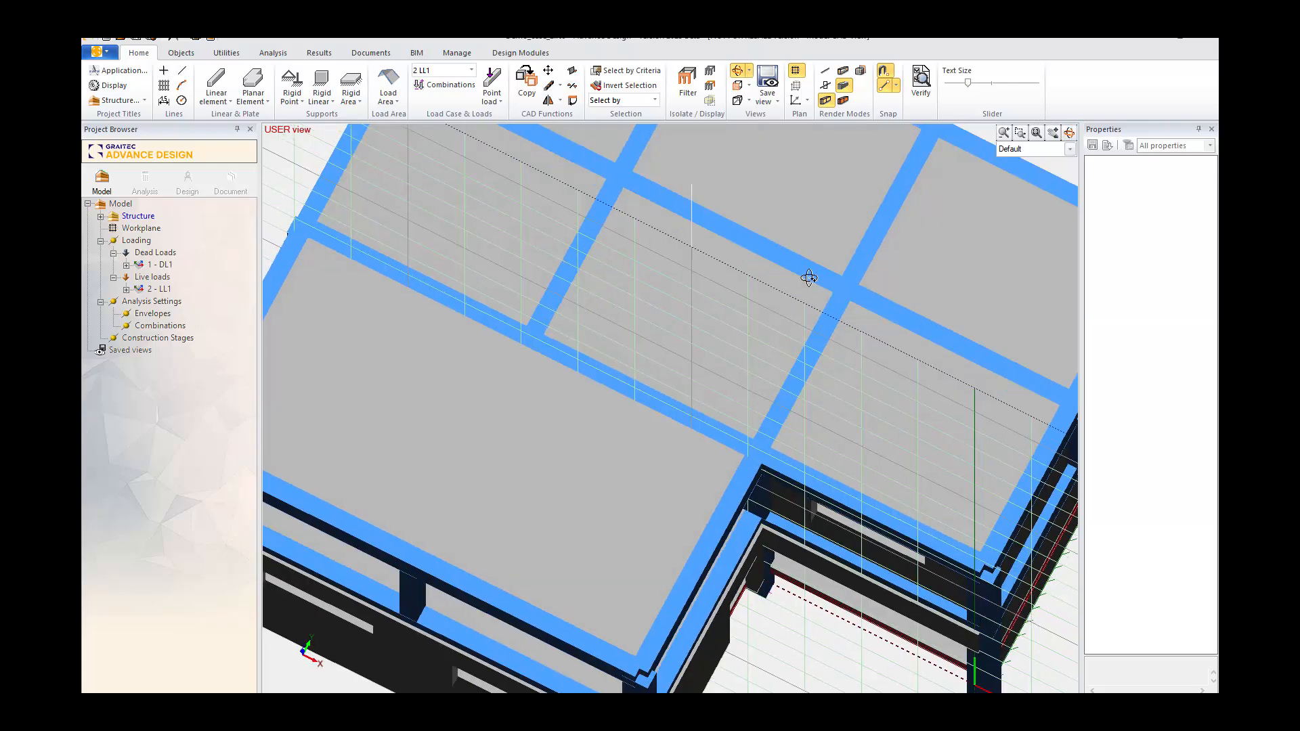
click(795, 70)
scroll(850, 389, down, 5)
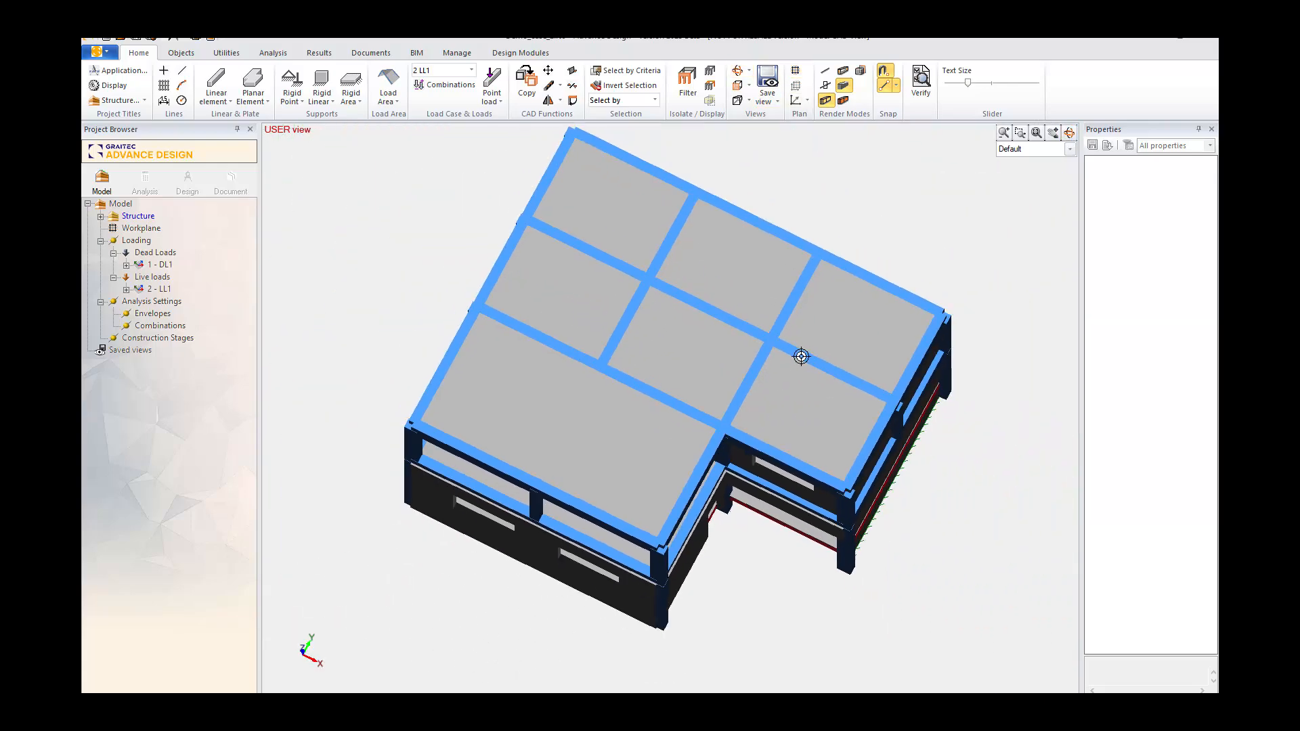
drag(738, 336, 705, 288)
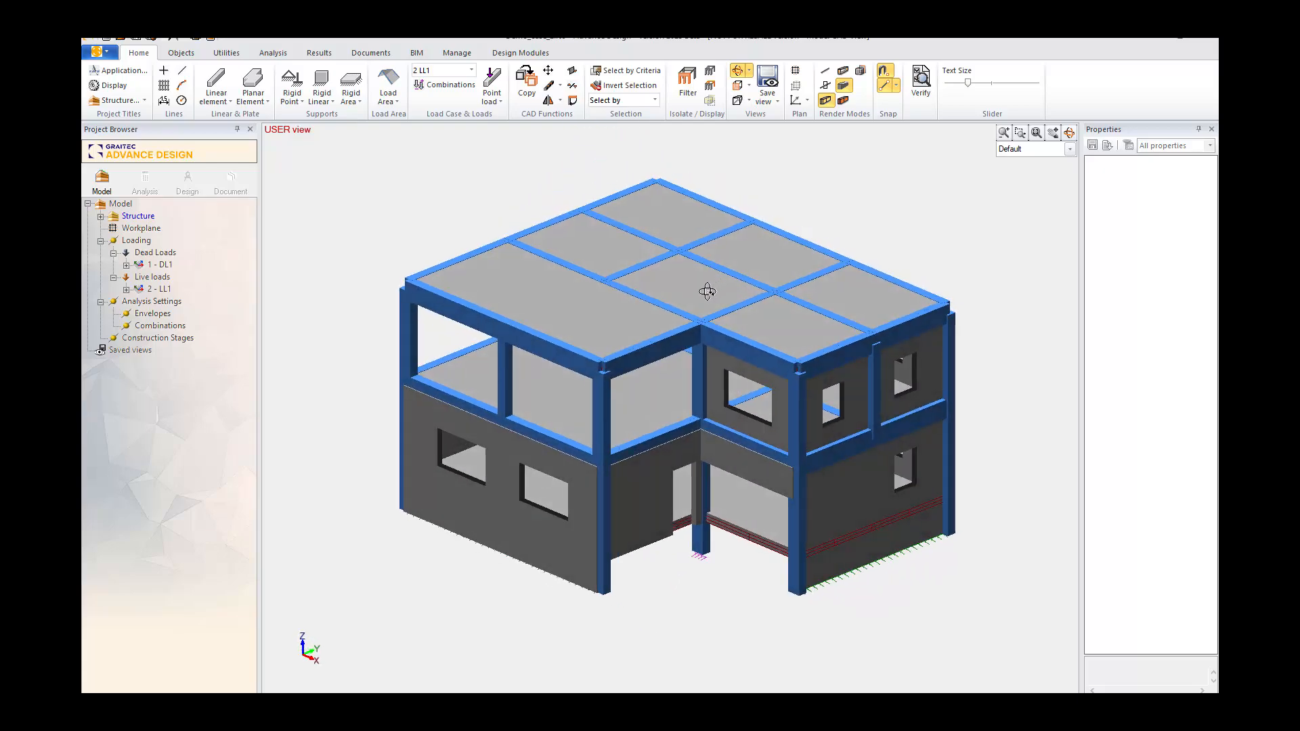
- Examine the properties of the three area loads in dead load case DL1, then collapse the case and clear the selection
double_click(128, 266)
click(174, 278)
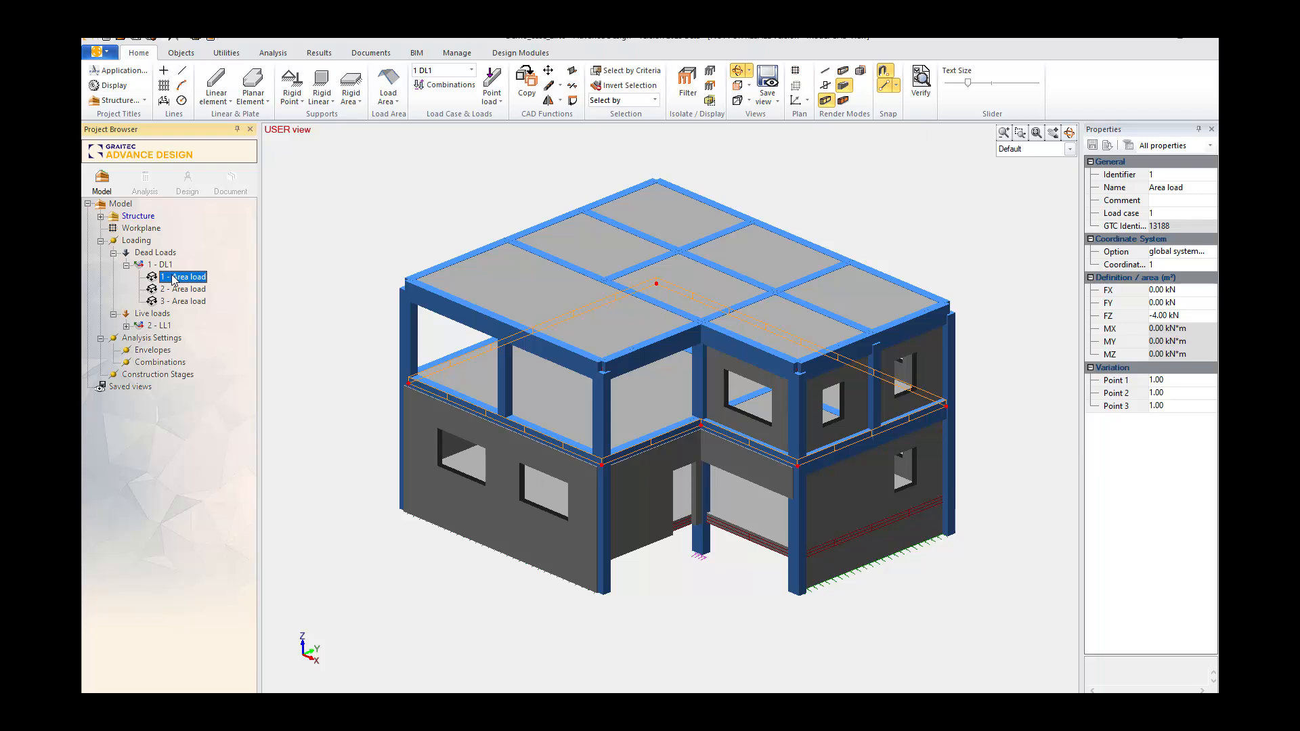
click(169, 291)
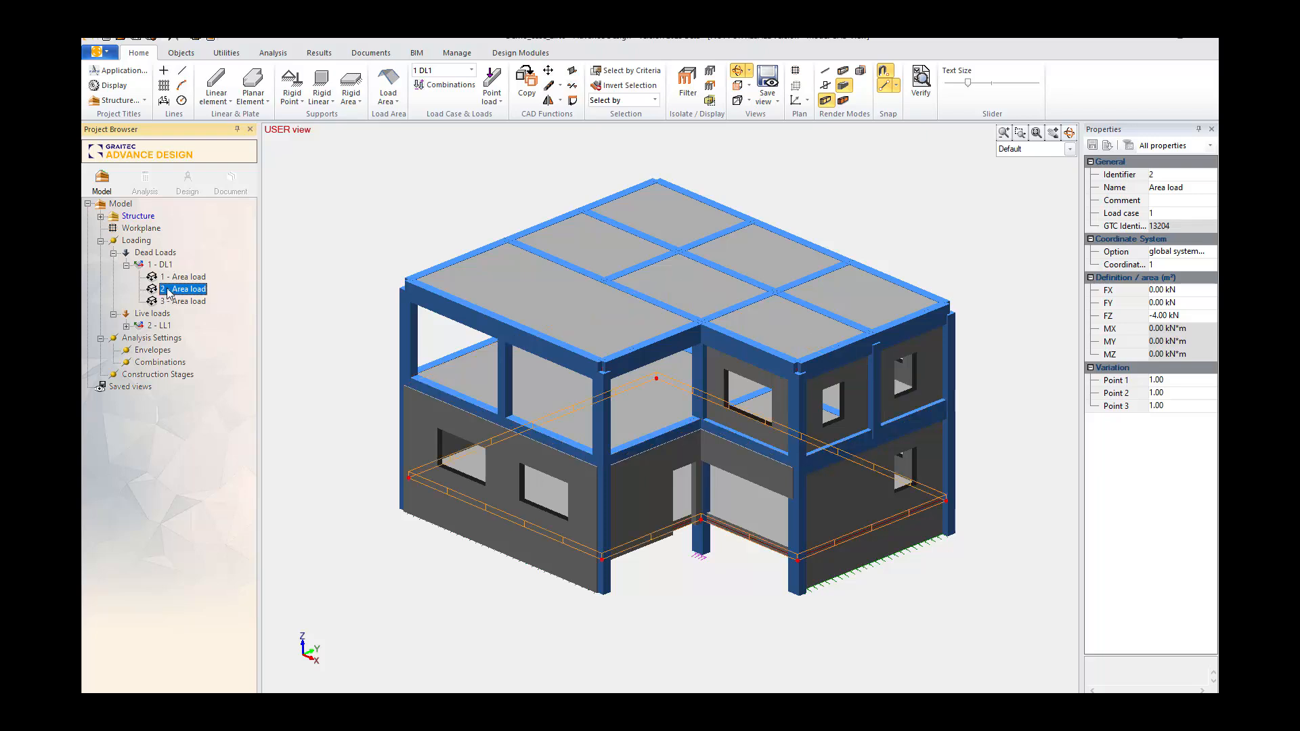
click(159, 302)
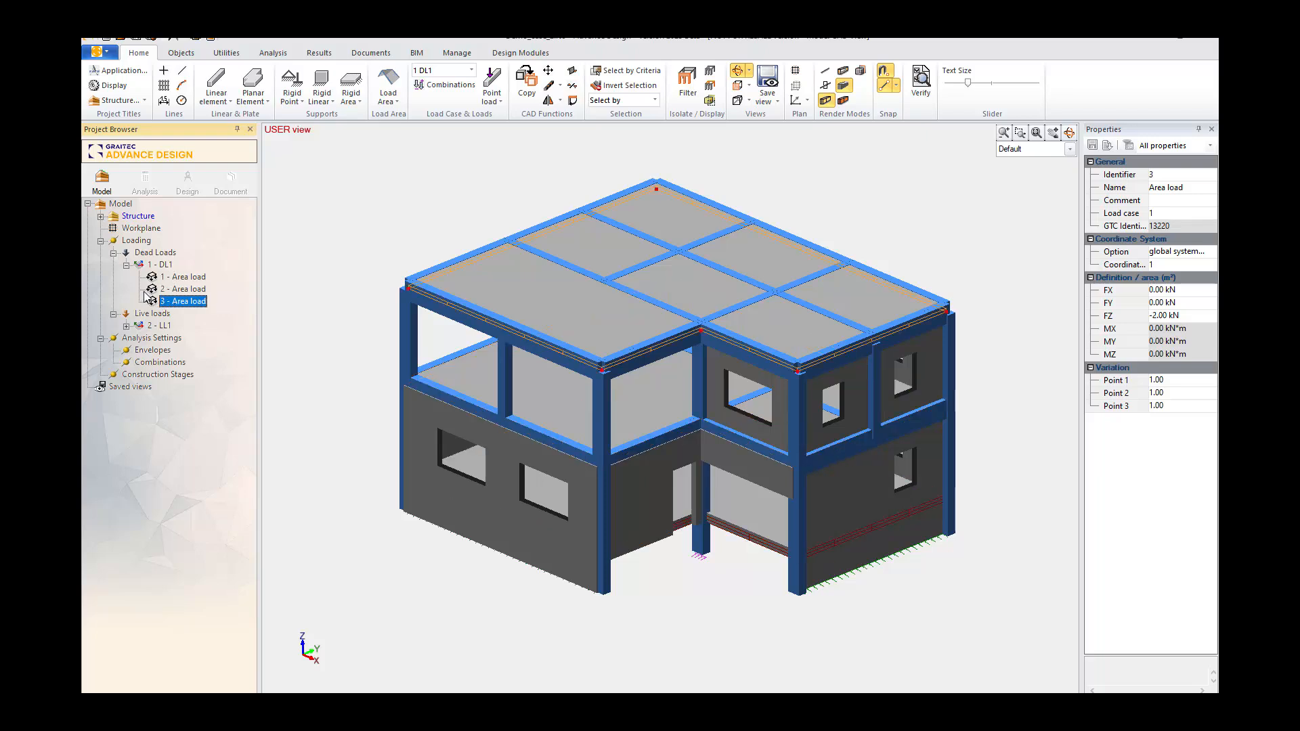
click(125, 265)
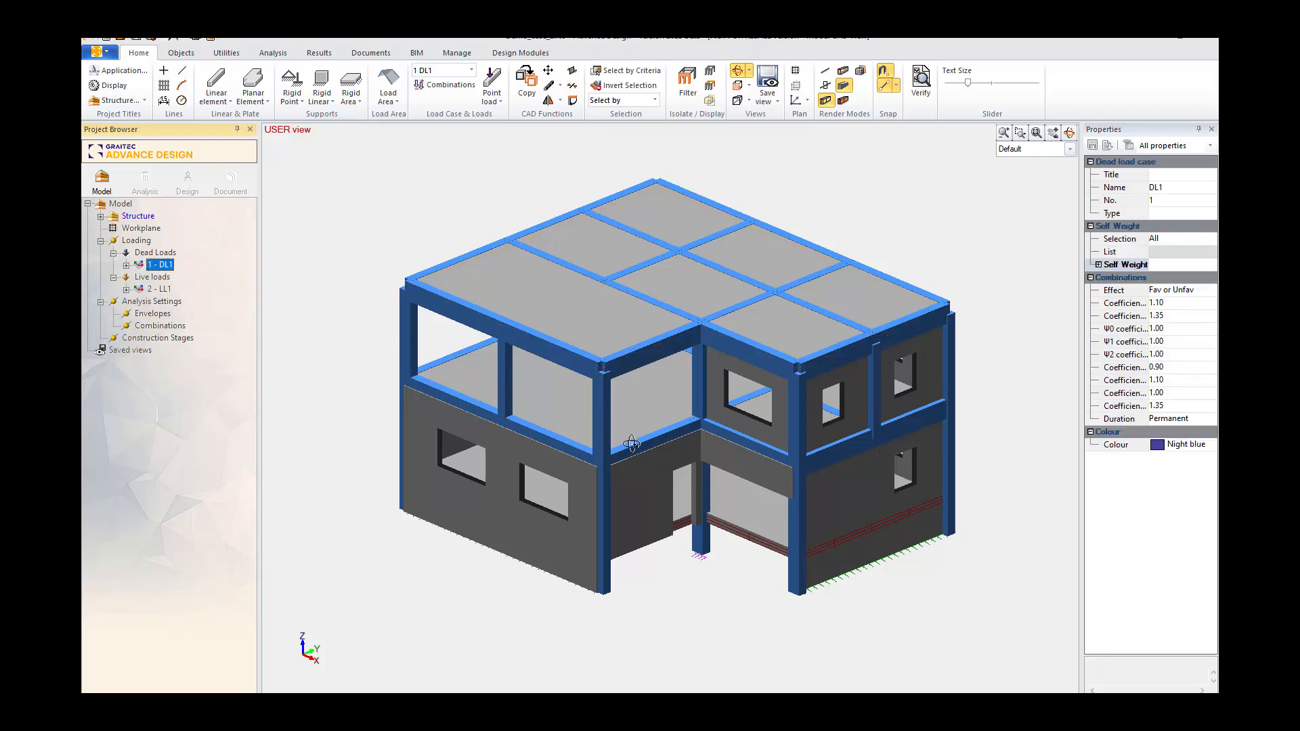
key(Escape)
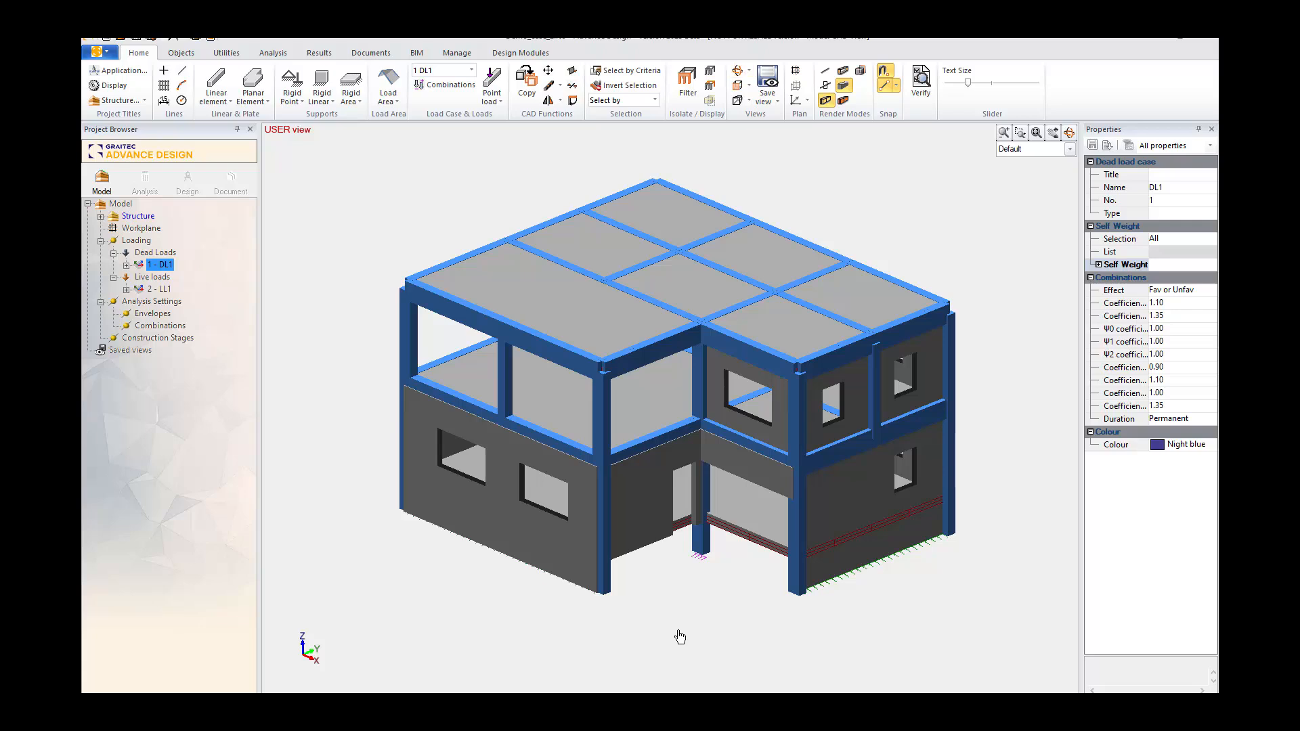
- Check the material and cross section of the imported upper-floor front corner column, then deselect it
click(600, 420)
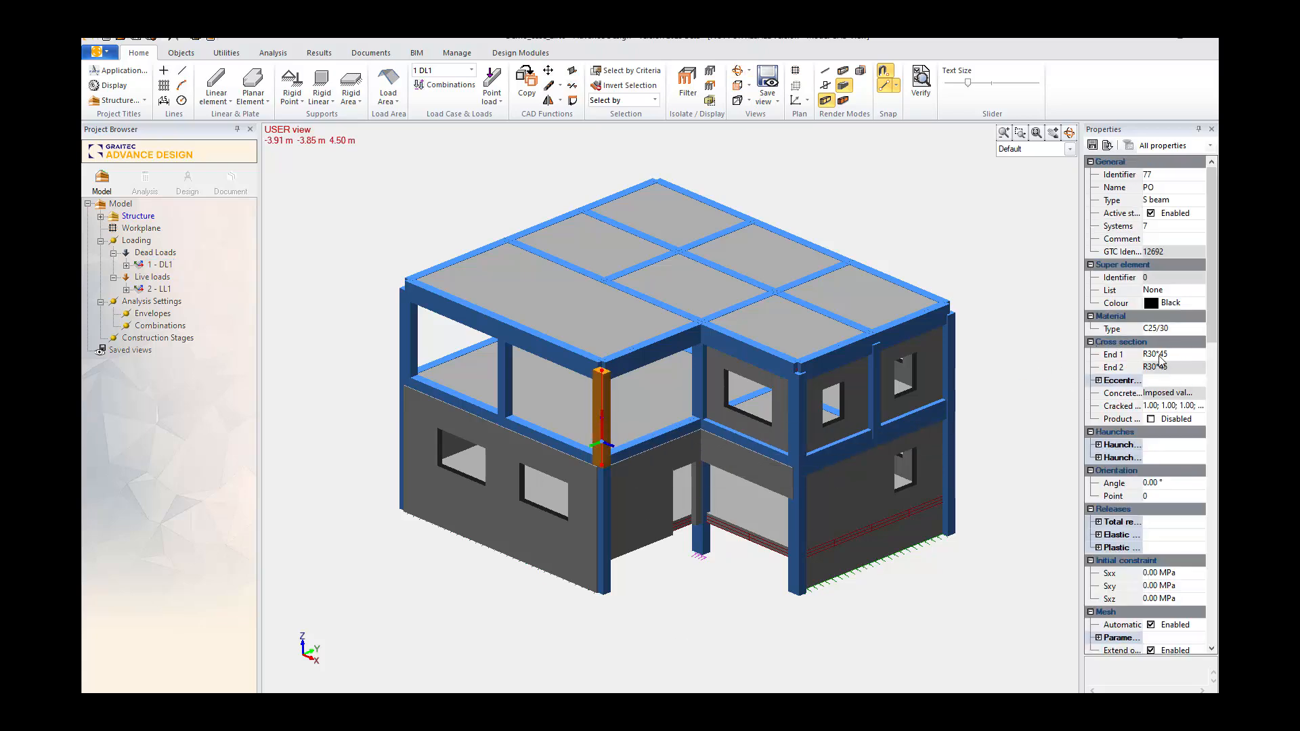
scroll(485, 451, down, 1)
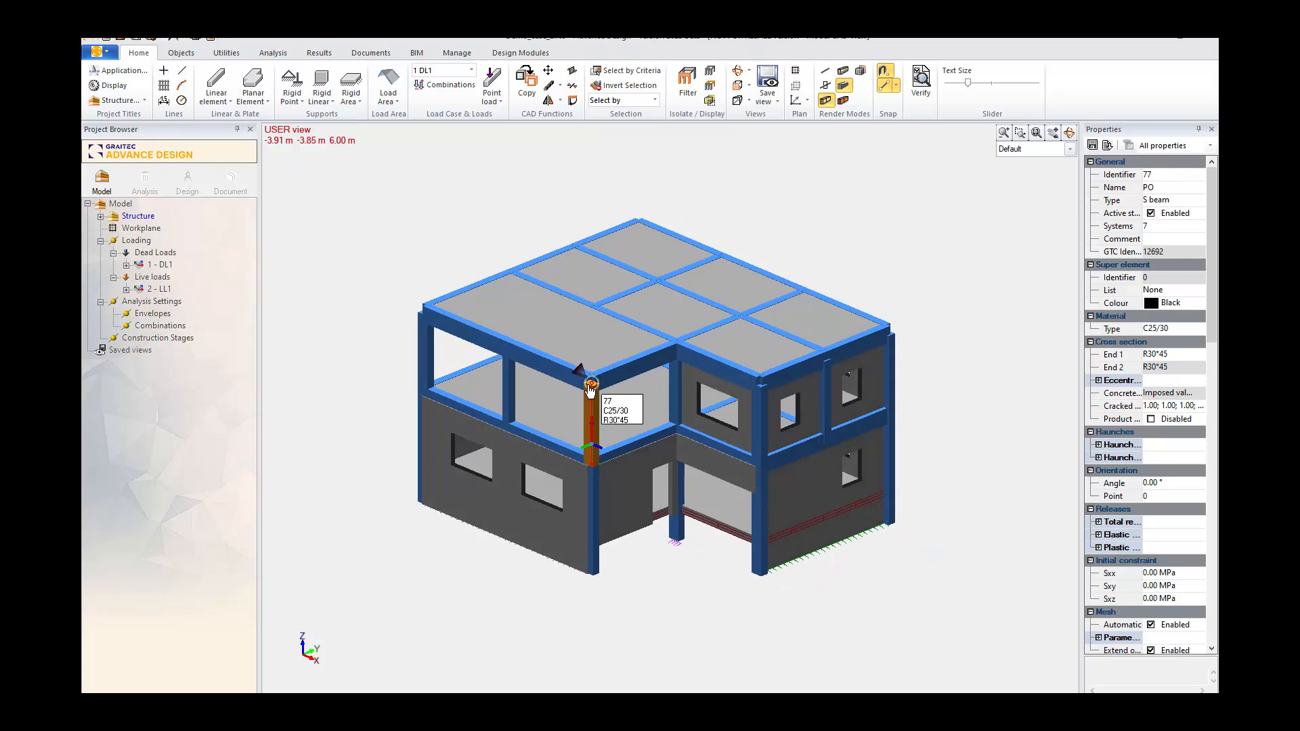
key(Escape)
scroll(572, 428, down, 3)
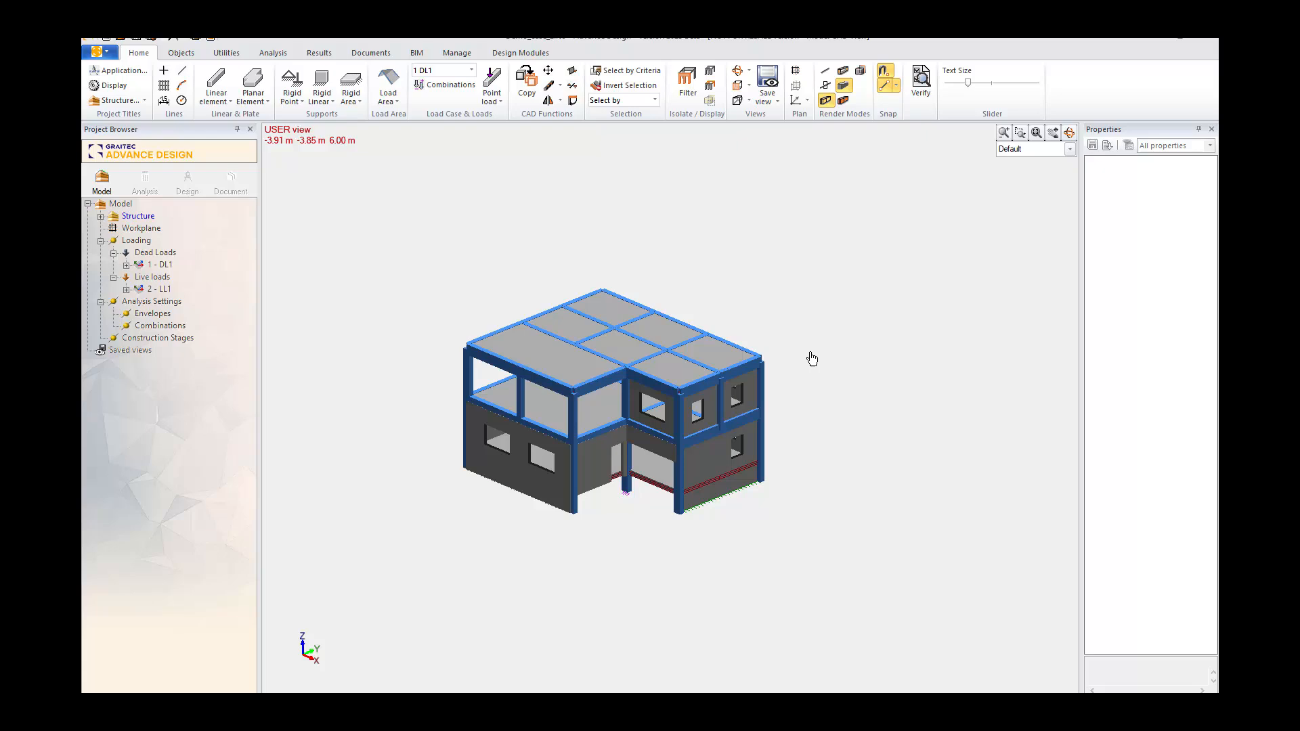
- Run the finite element analysis and display the D displacement results for combination 102 on the linear and planar elements
click(1071, 134)
drag(849, 245, 848, 258)
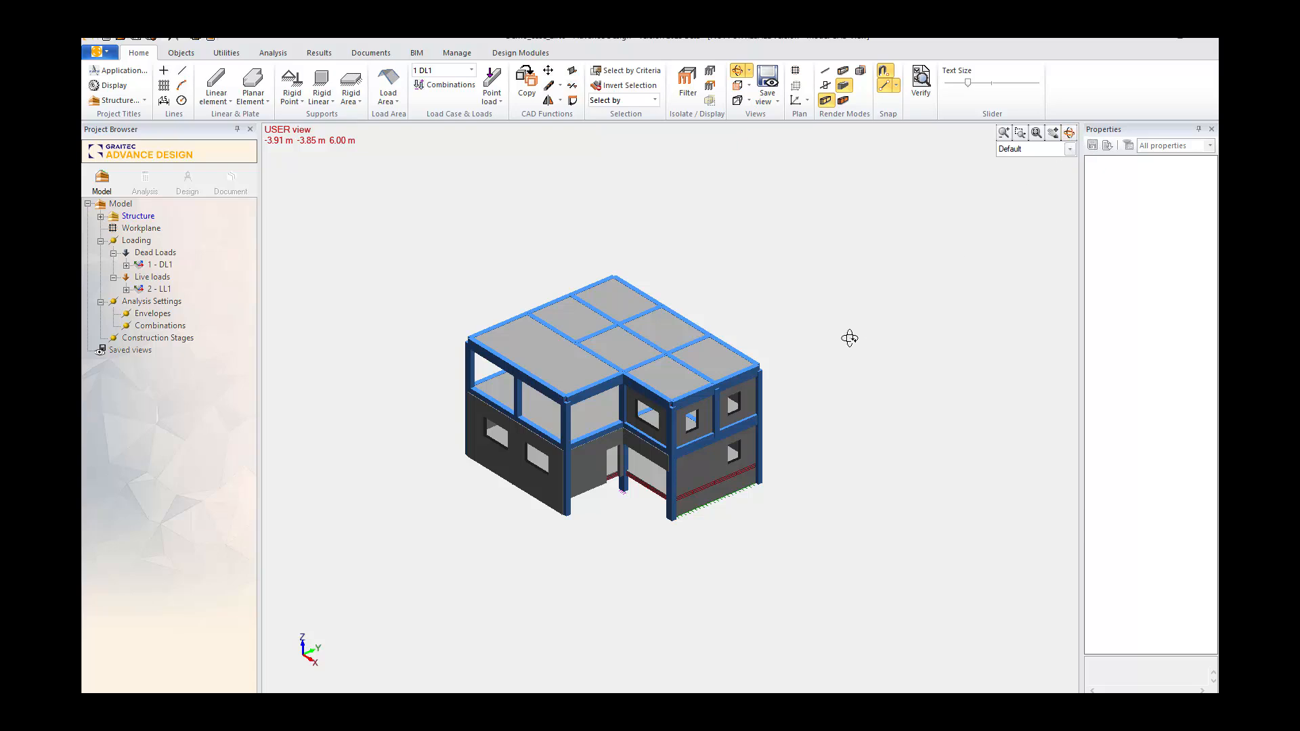
mouse_move(850, 337)
mouse_down()
mouse_move(842, 328)
mouse_move(856, 313)
mouse_move(827, 314)
mouse_move(838, 322)
mouse_up()
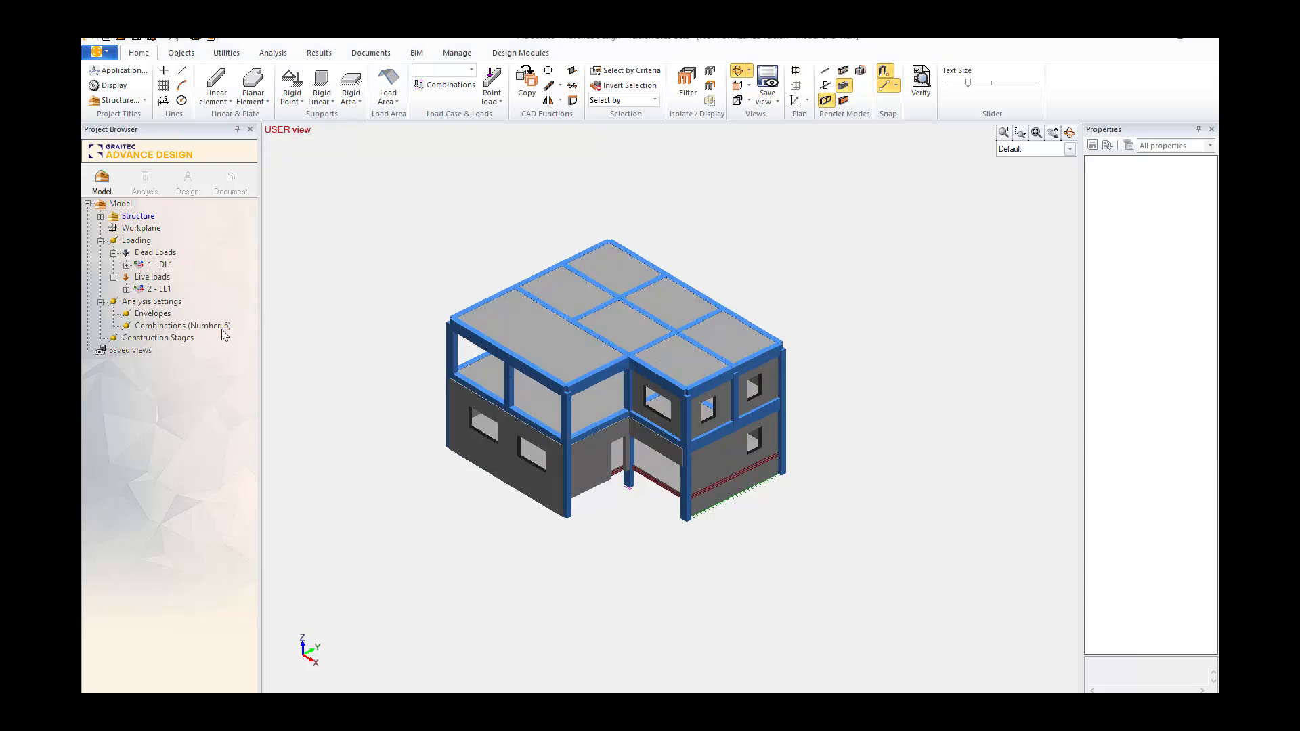
click(146, 179)
key(Return)
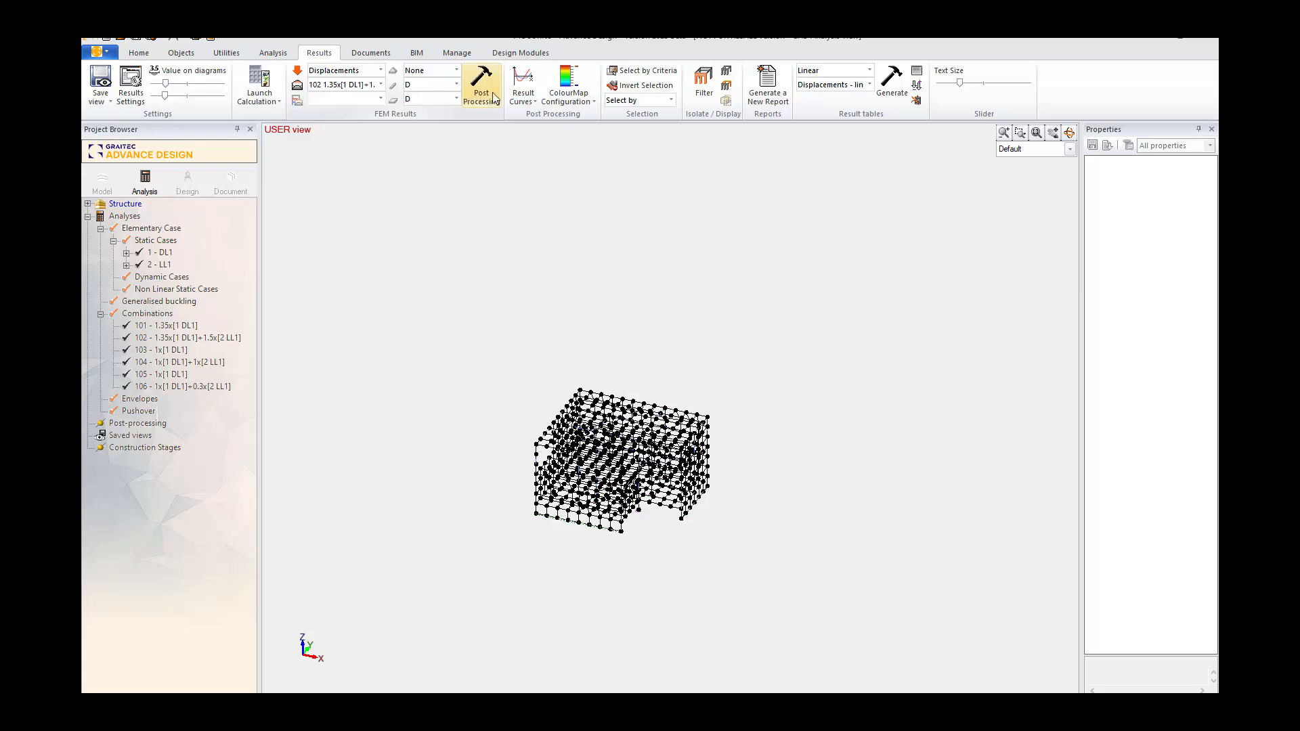
click(482, 88)
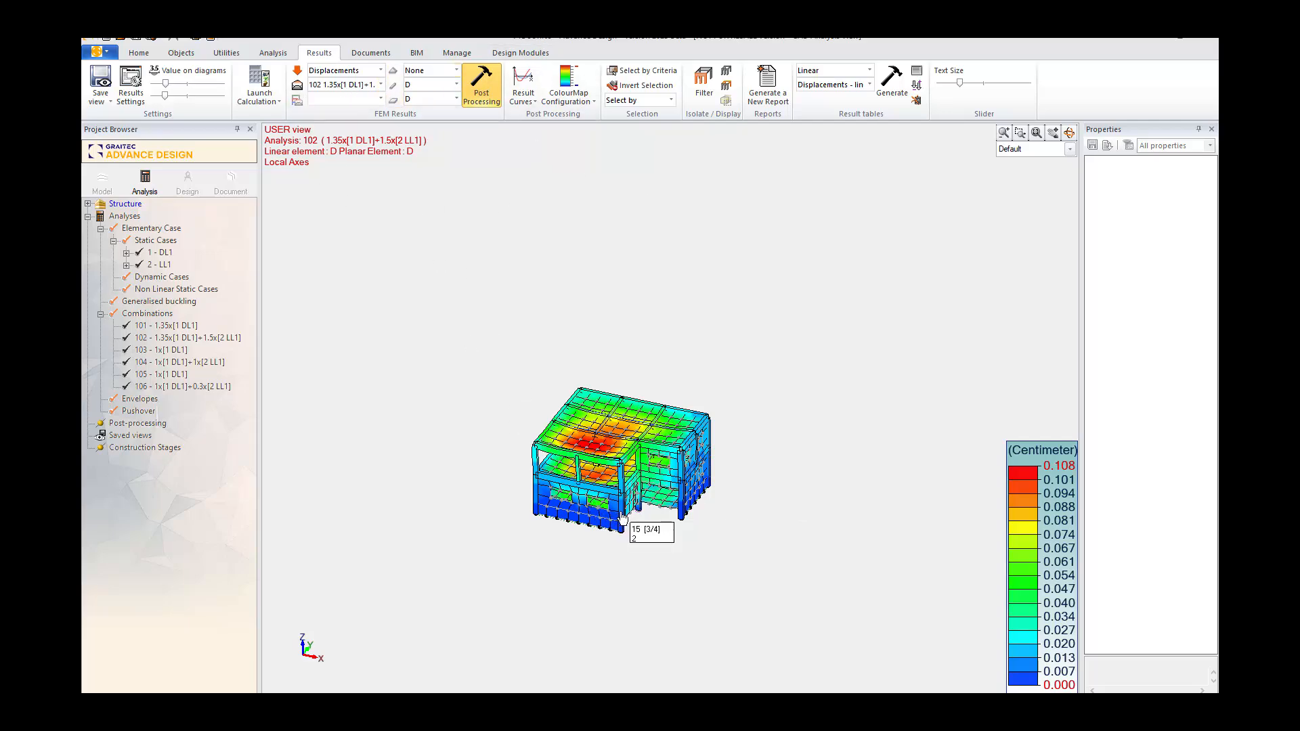
scroll(632, 548, up, 1)
scroll(632, 549, up, 2)
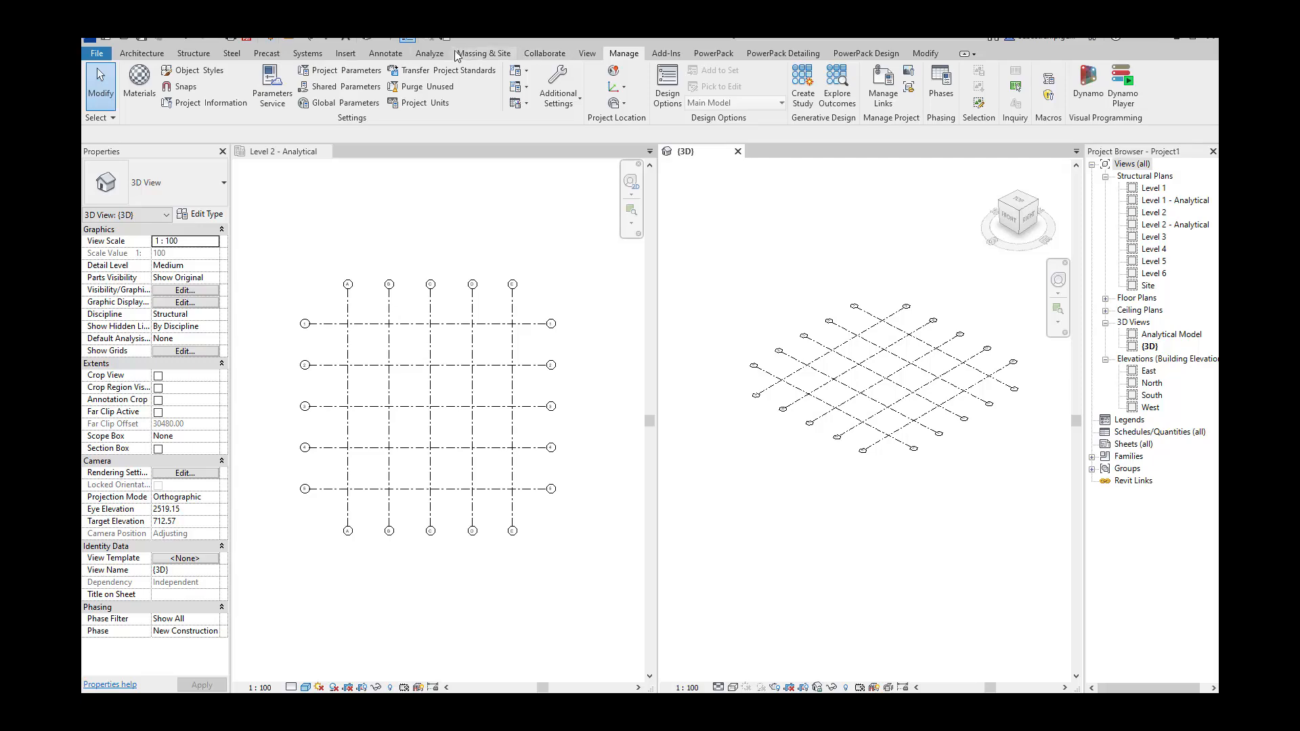
- In Revit, set up a vertical analytical member by top point, with Level 2 as highest level and Column as structural role
click(429, 52)
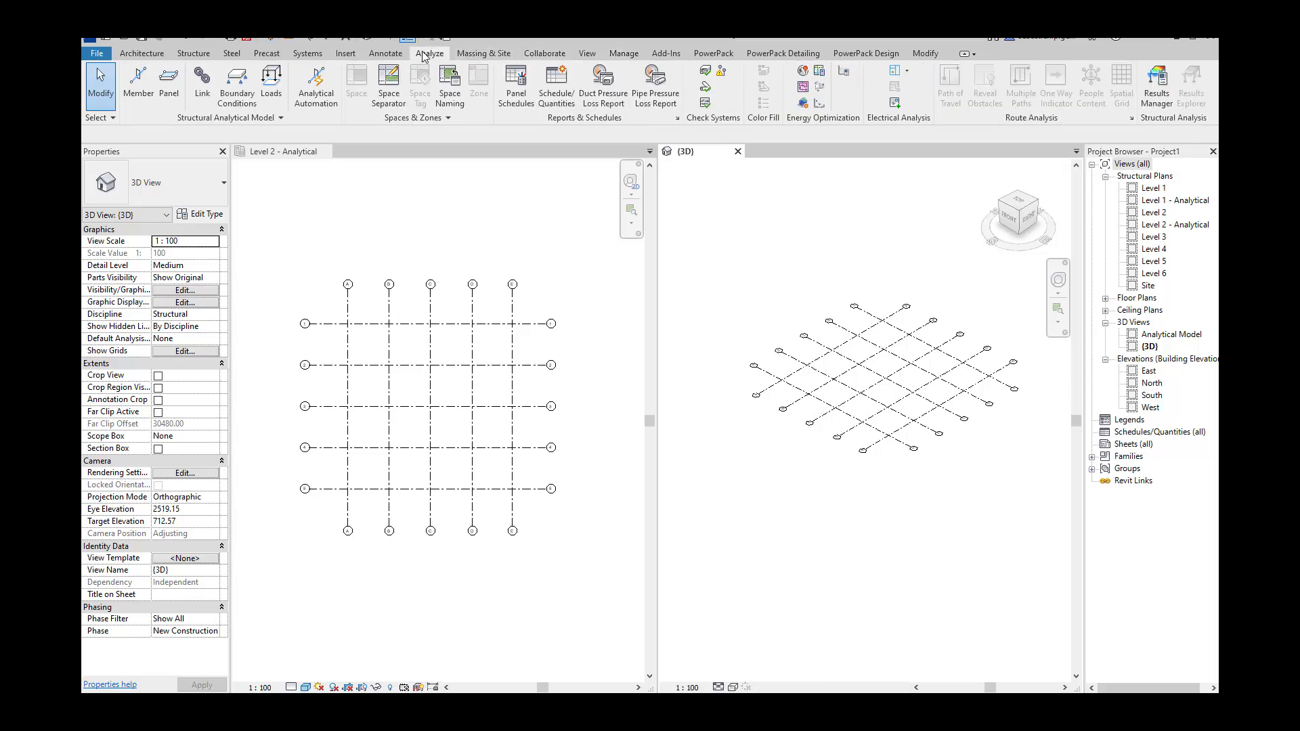
click(132, 95)
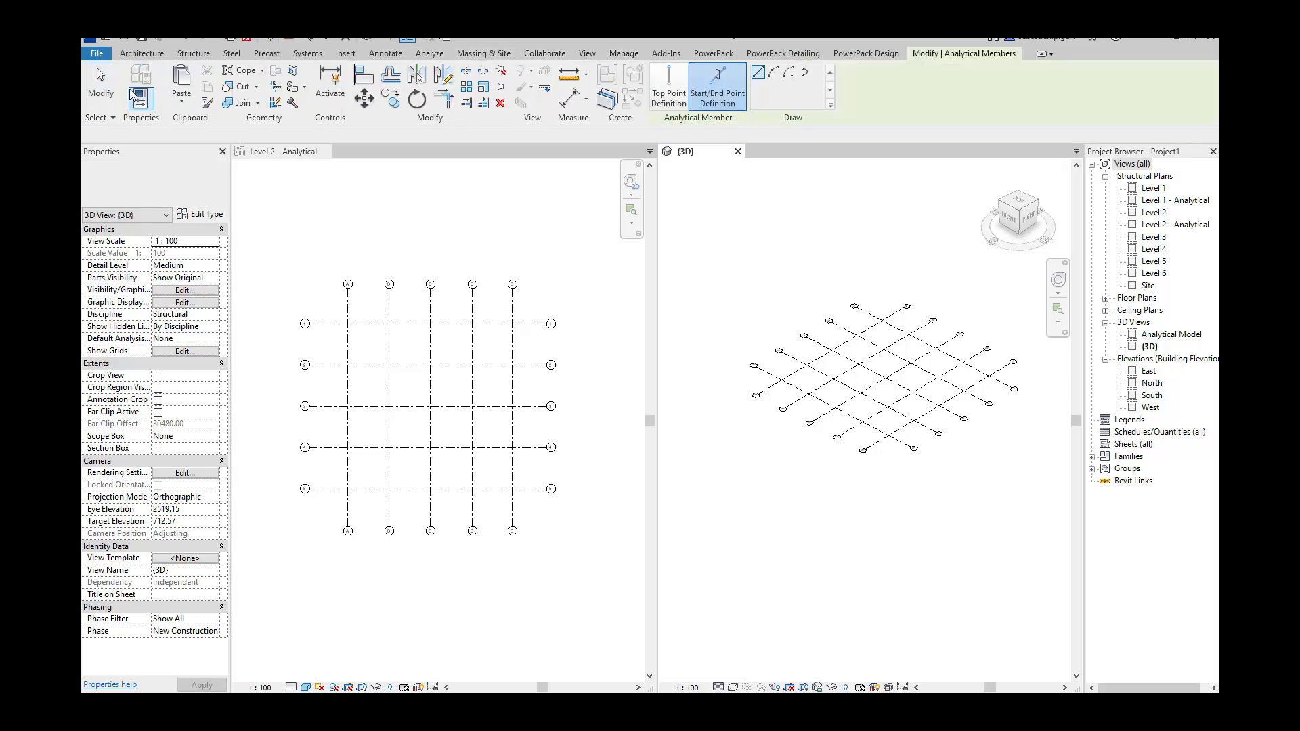
click(675, 100)
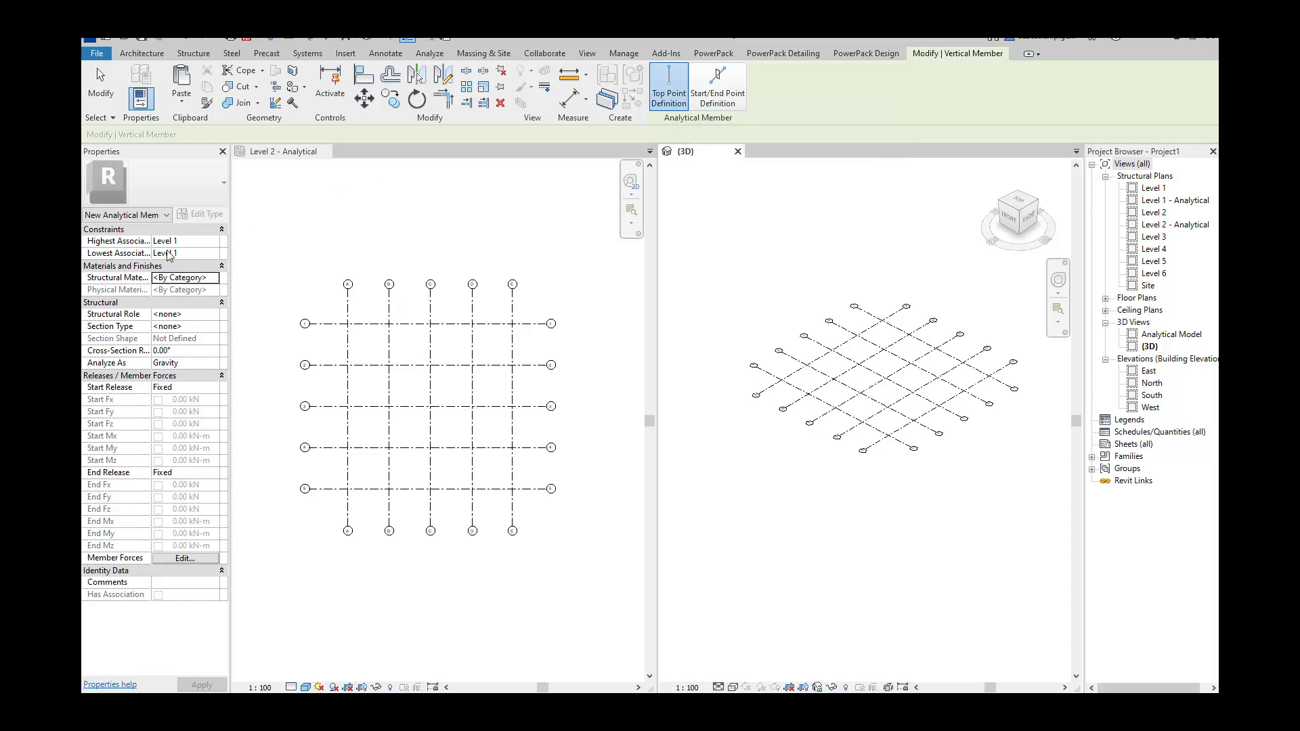
click(203, 242)
click(213, 242)
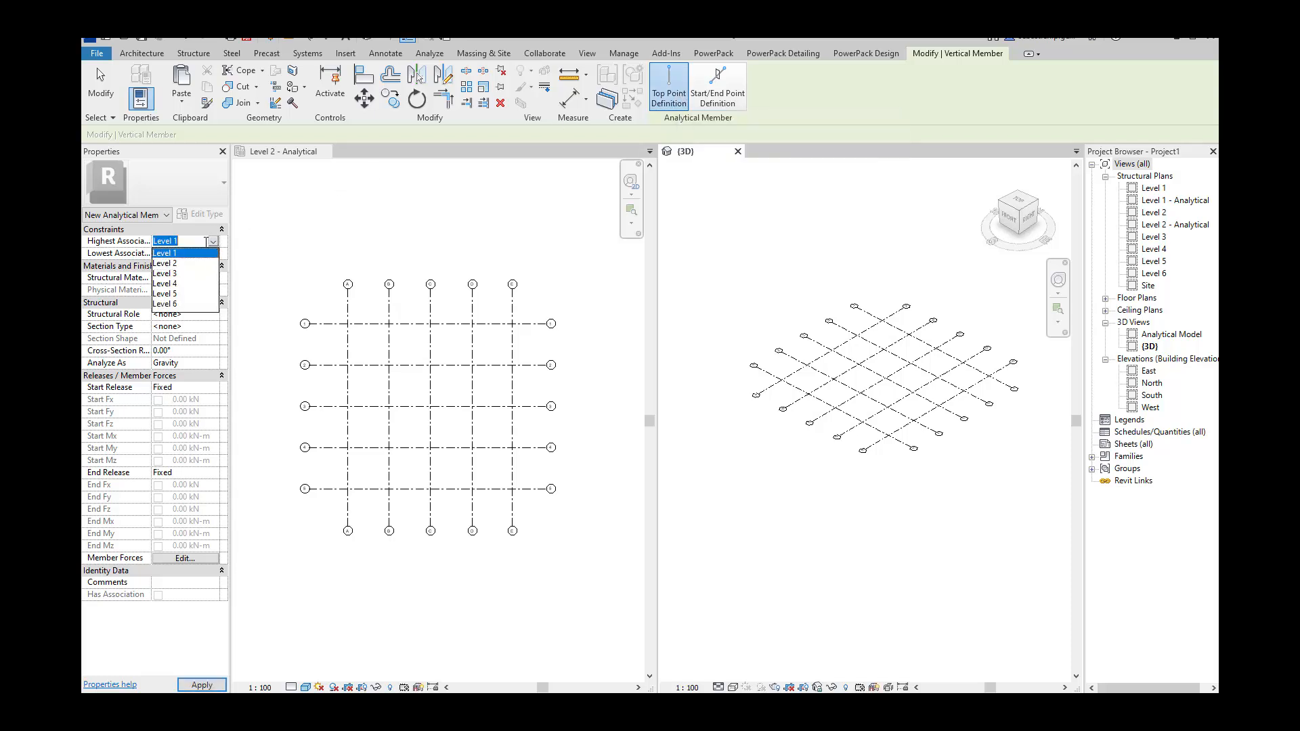
click(180, 263)
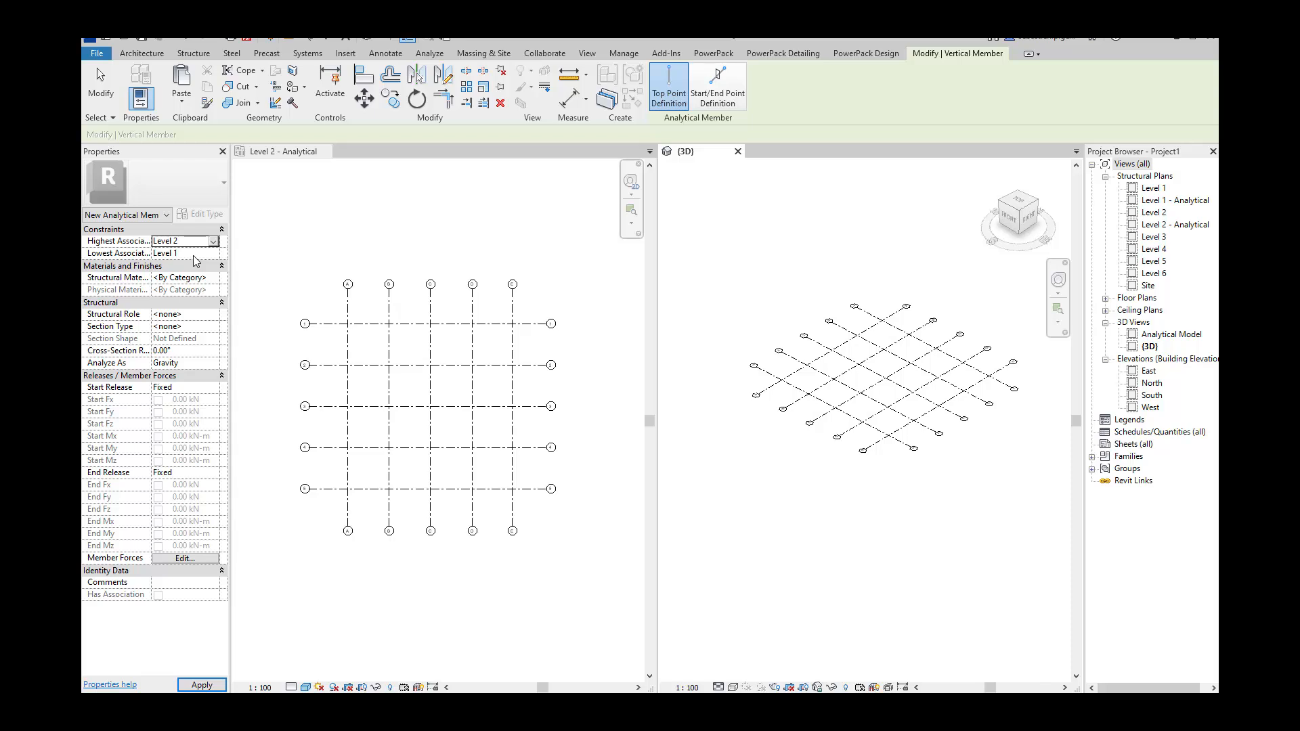
click(205, 316)
click(213, 315)
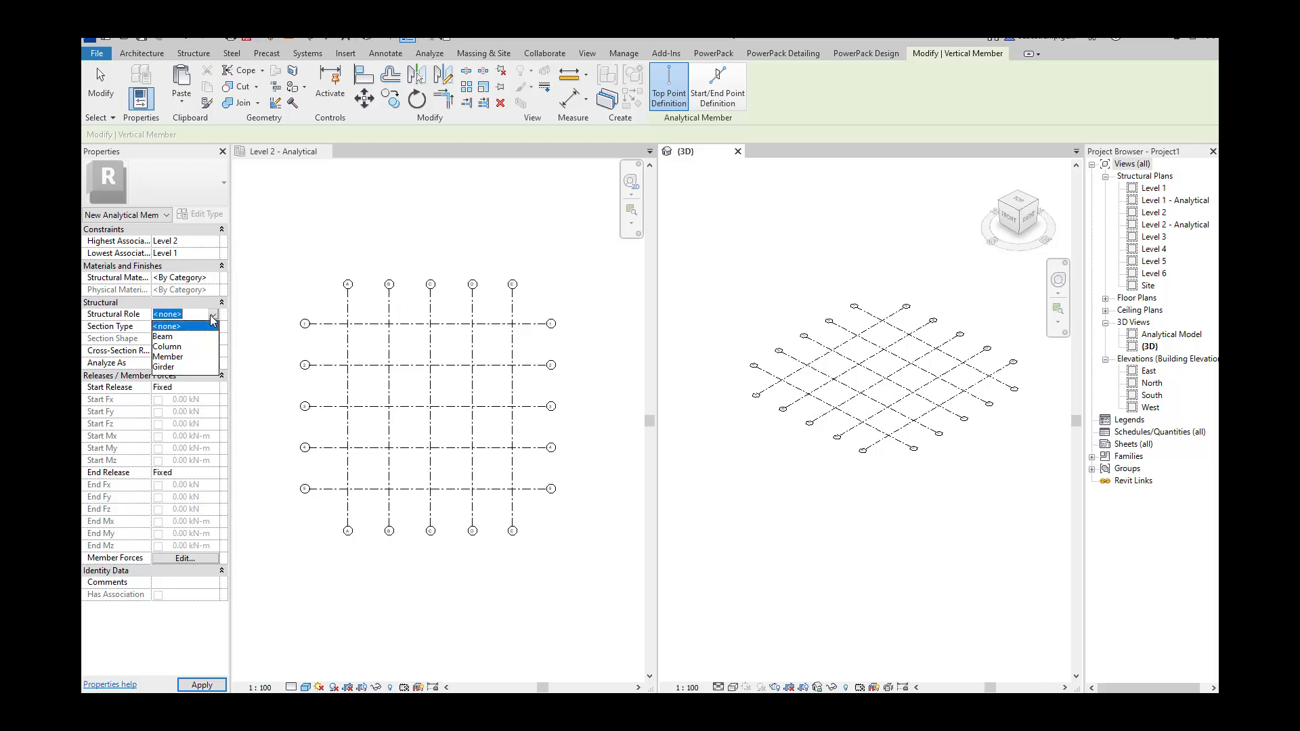
click(169, 347)
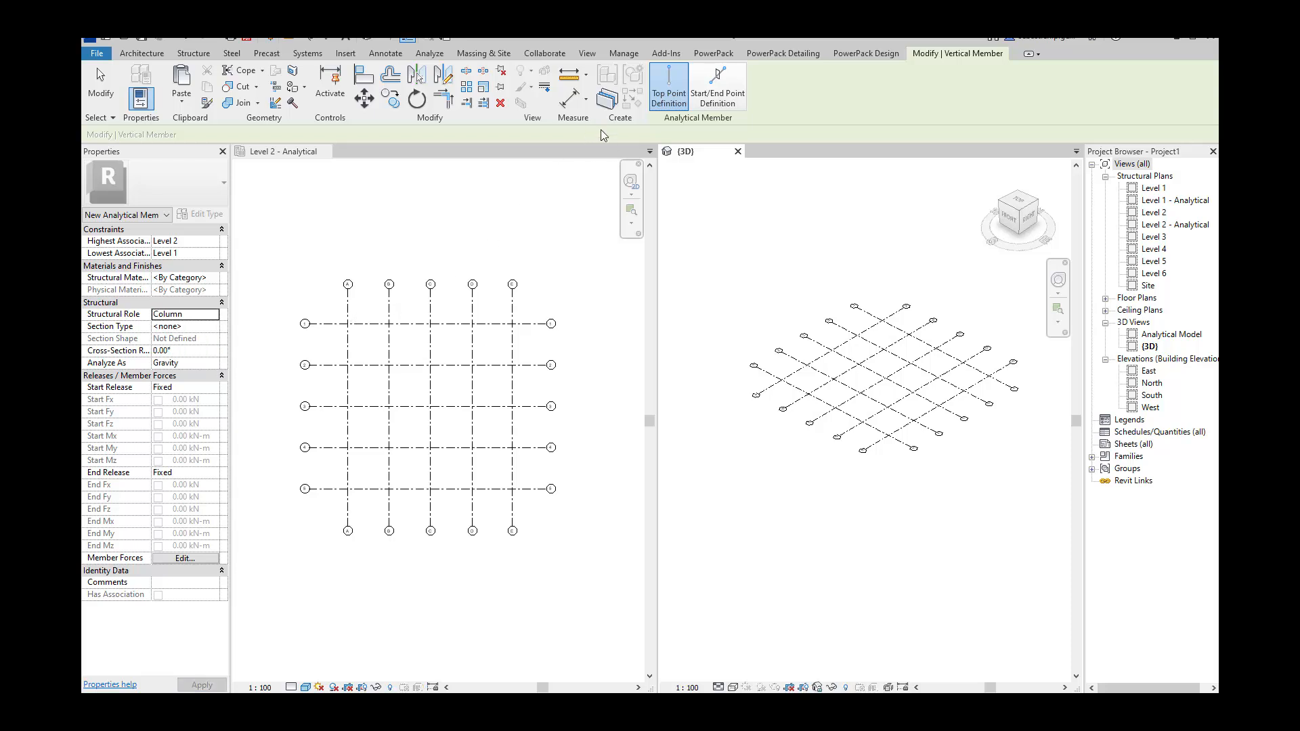
- Place analytical columns along grid line 1 at its intersections with grid lines A through E
click(345, 329)
click(347, 323)
scroll(347, 324, up, 2)
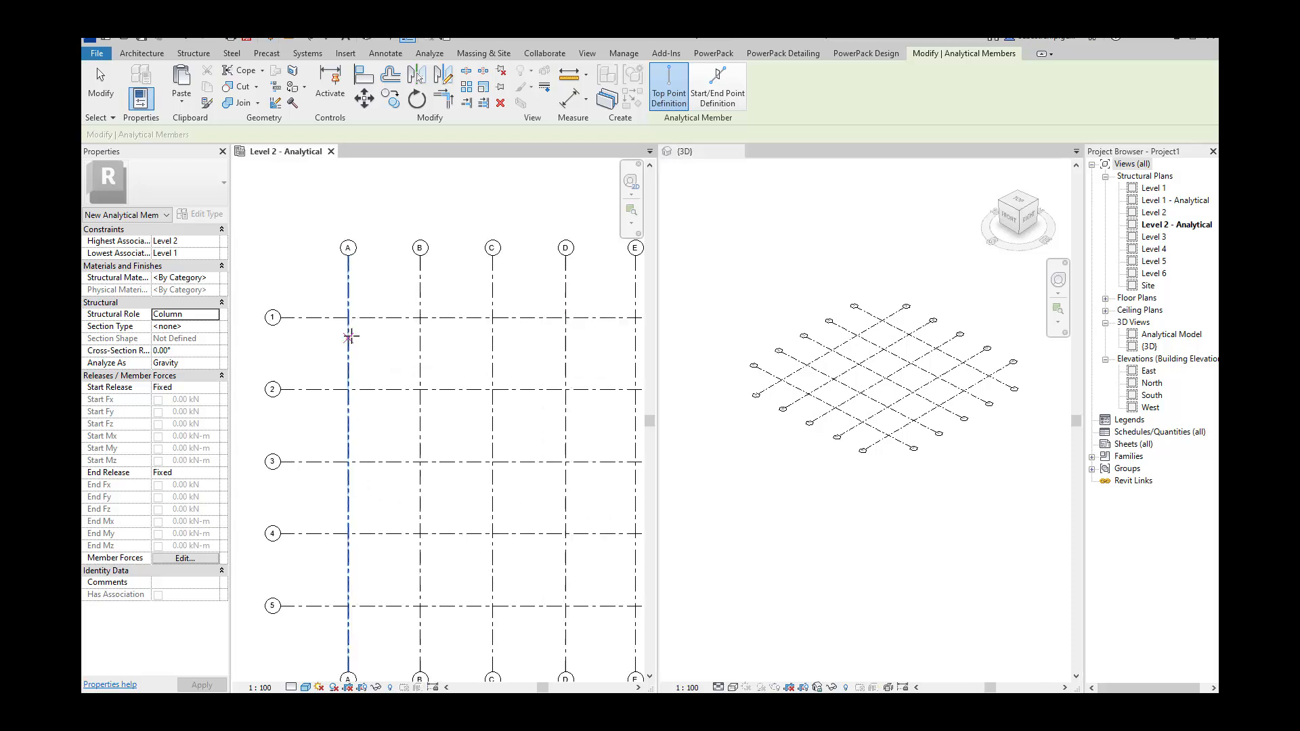
click(348, 317)
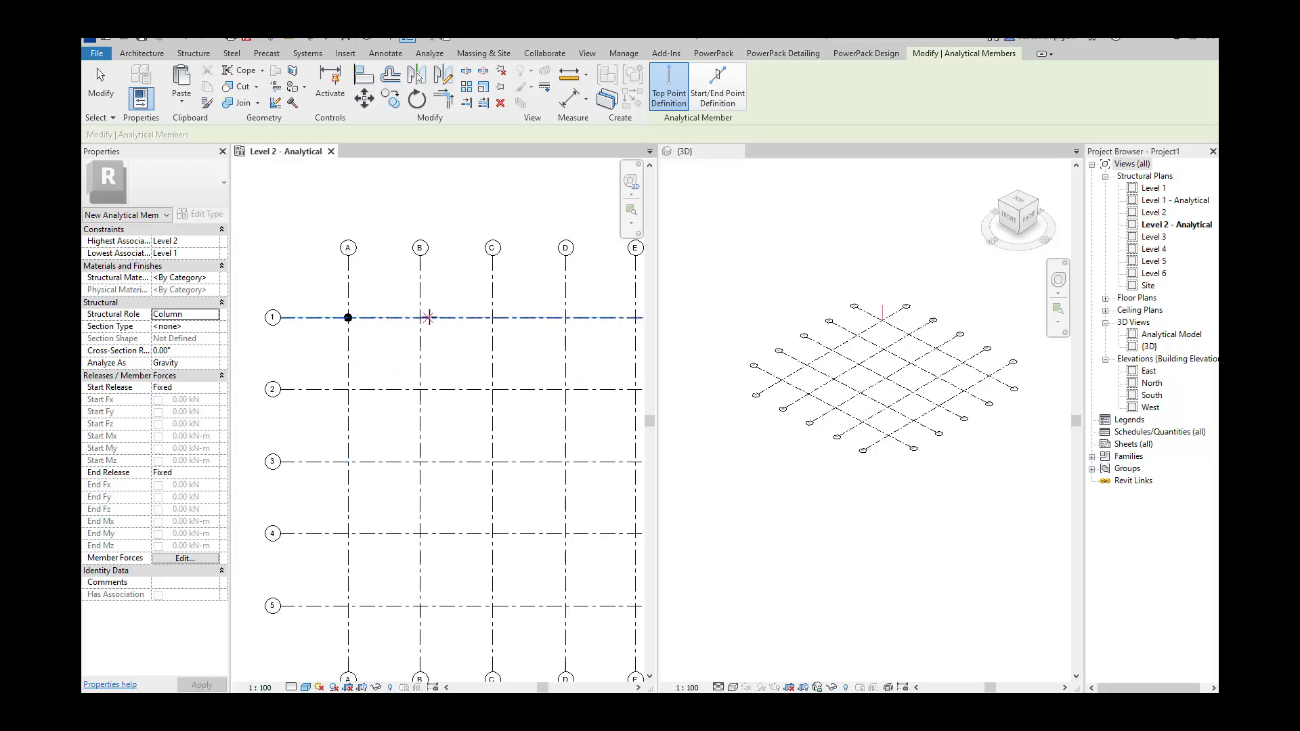
click(420, 317)
scroll(397, 318, down, 2)
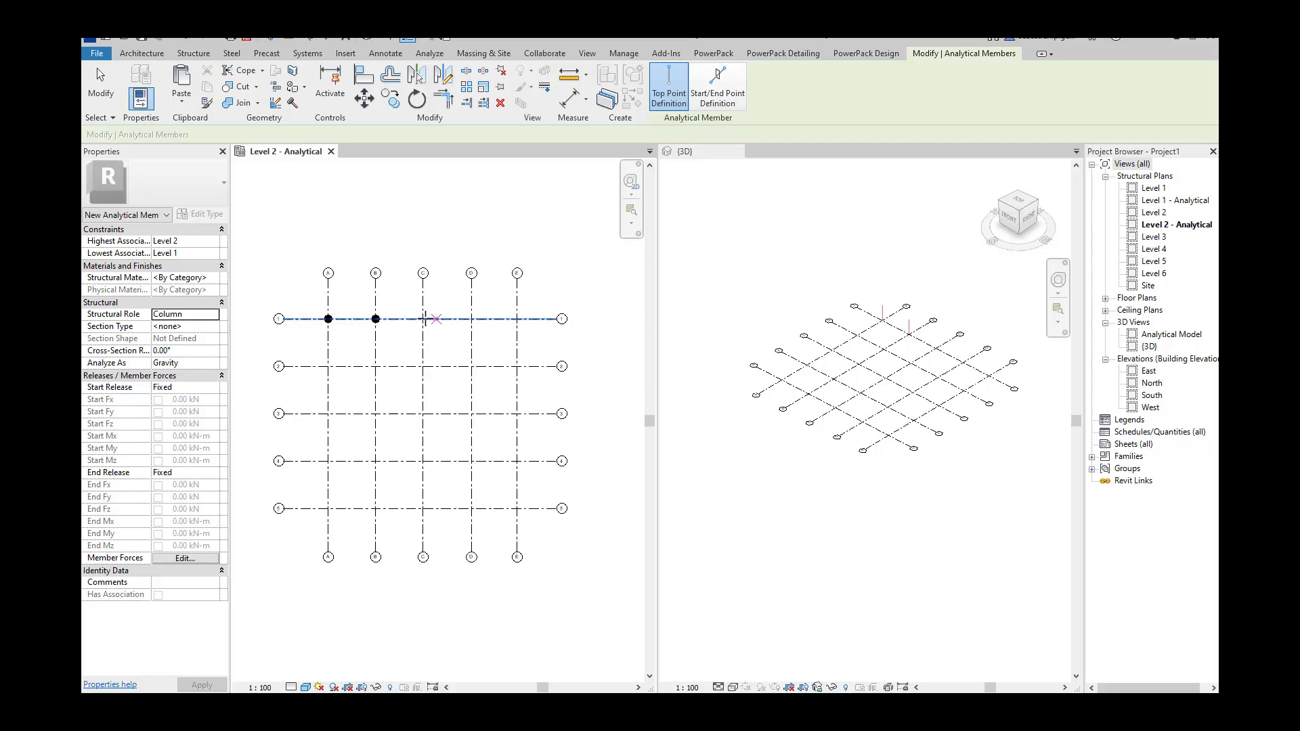
click(423, 318)
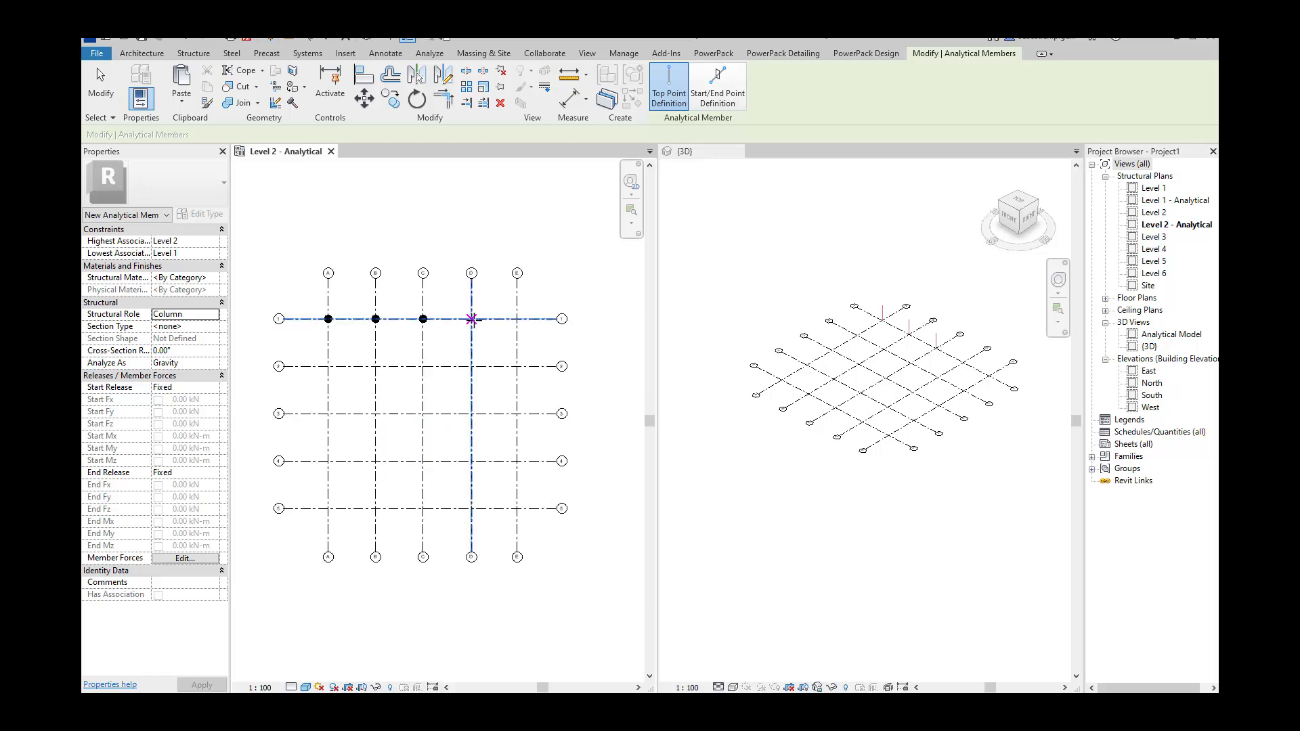
click(483, 320)
click(520, 319)
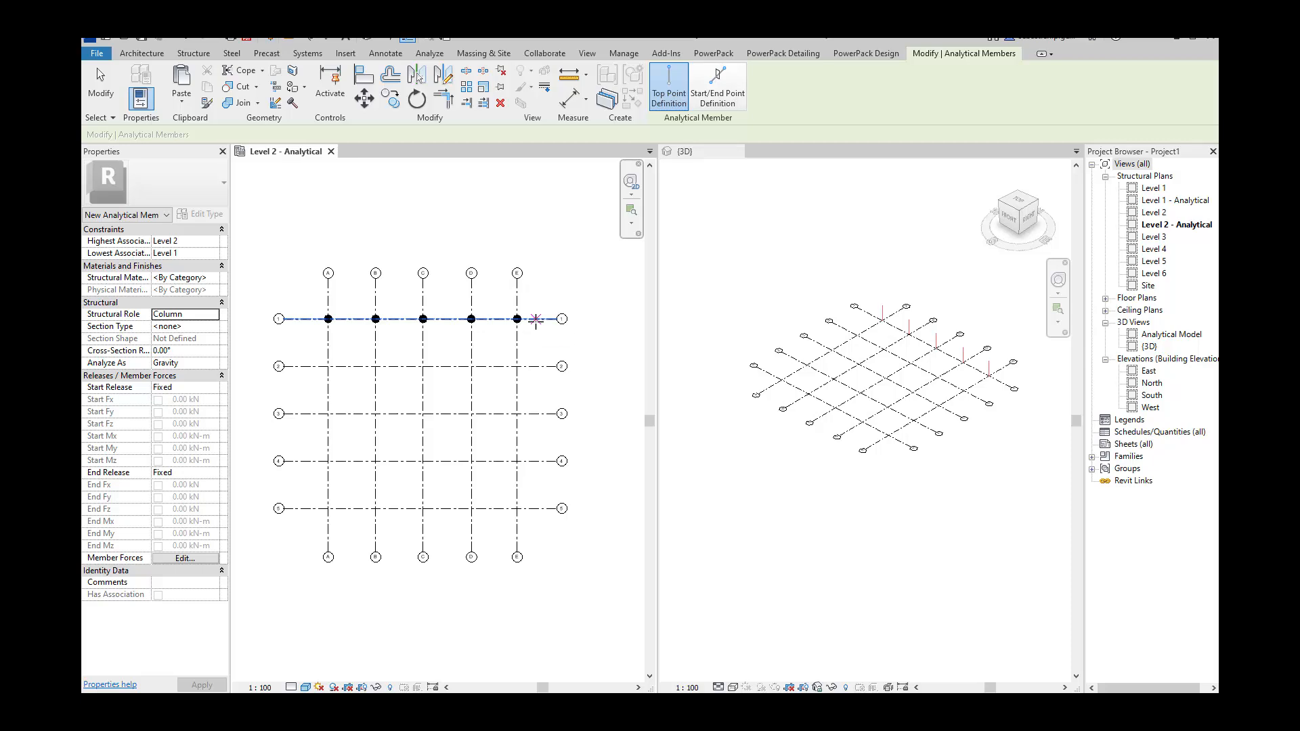
key(Escape)
key(Escape)
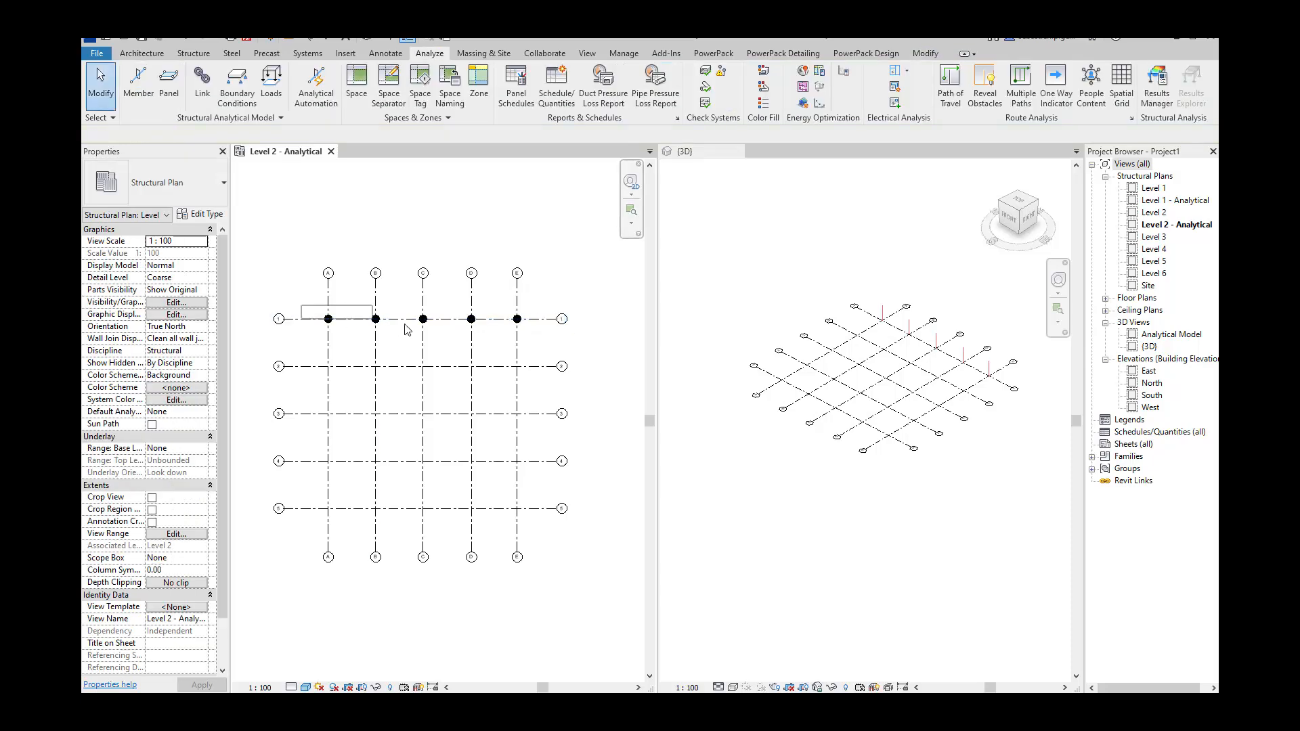
- Copy the row of five columns from grid line 1 to grid lines 2, 3, 4 and 5
drag(406, 330, 552, 346)
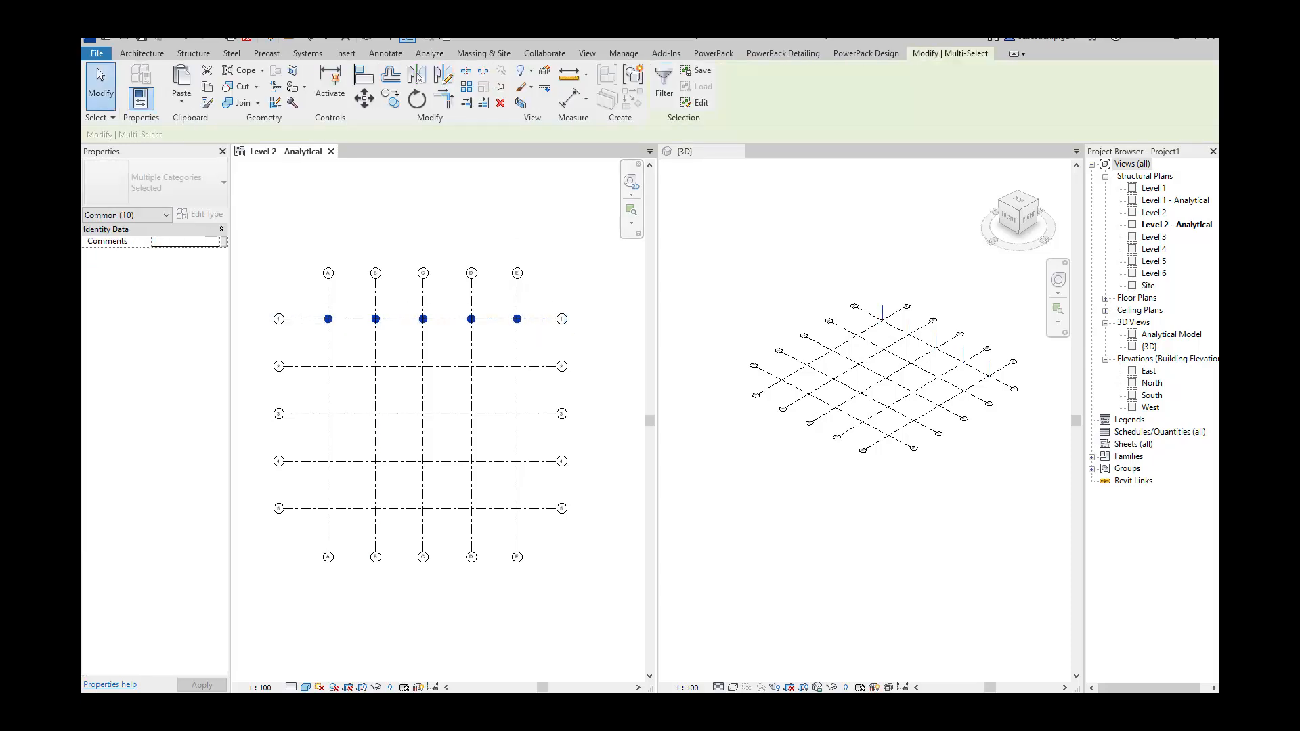
click(395, 103)
scroll(516, 319, up, 3)
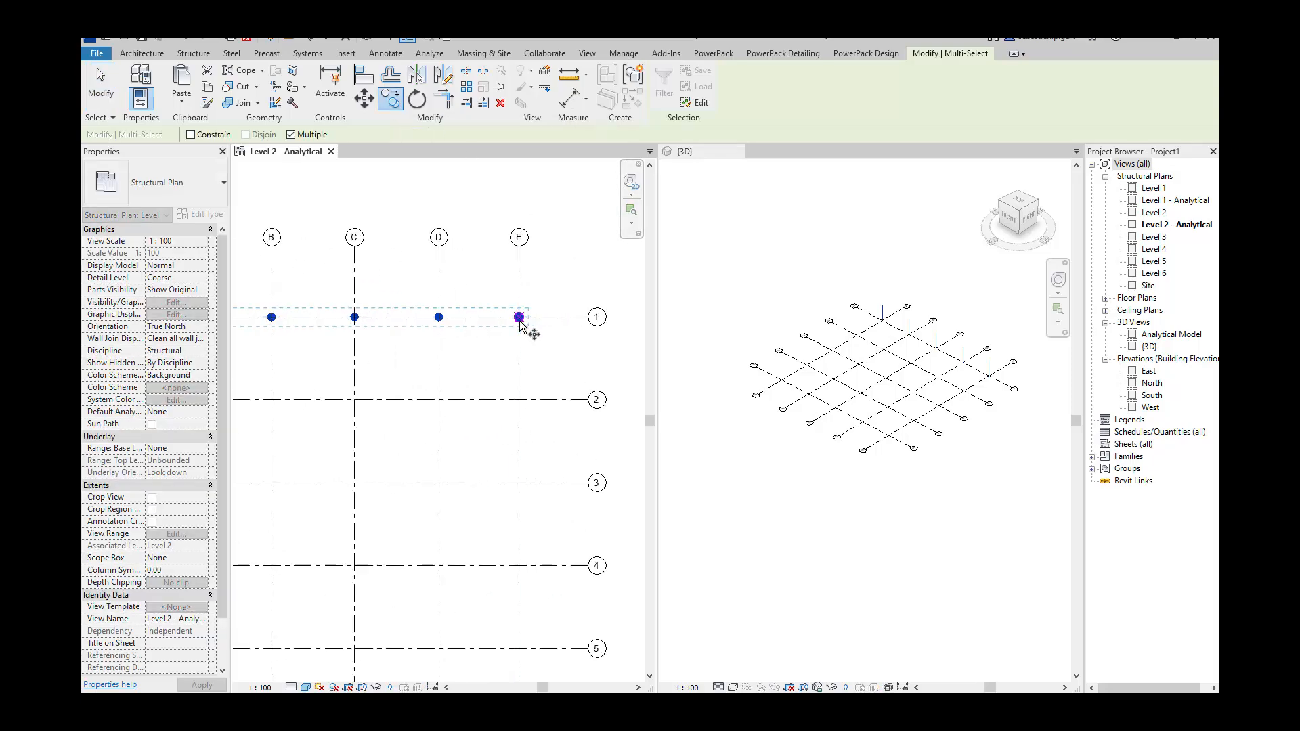
click(520, 320)
click(521, 401)
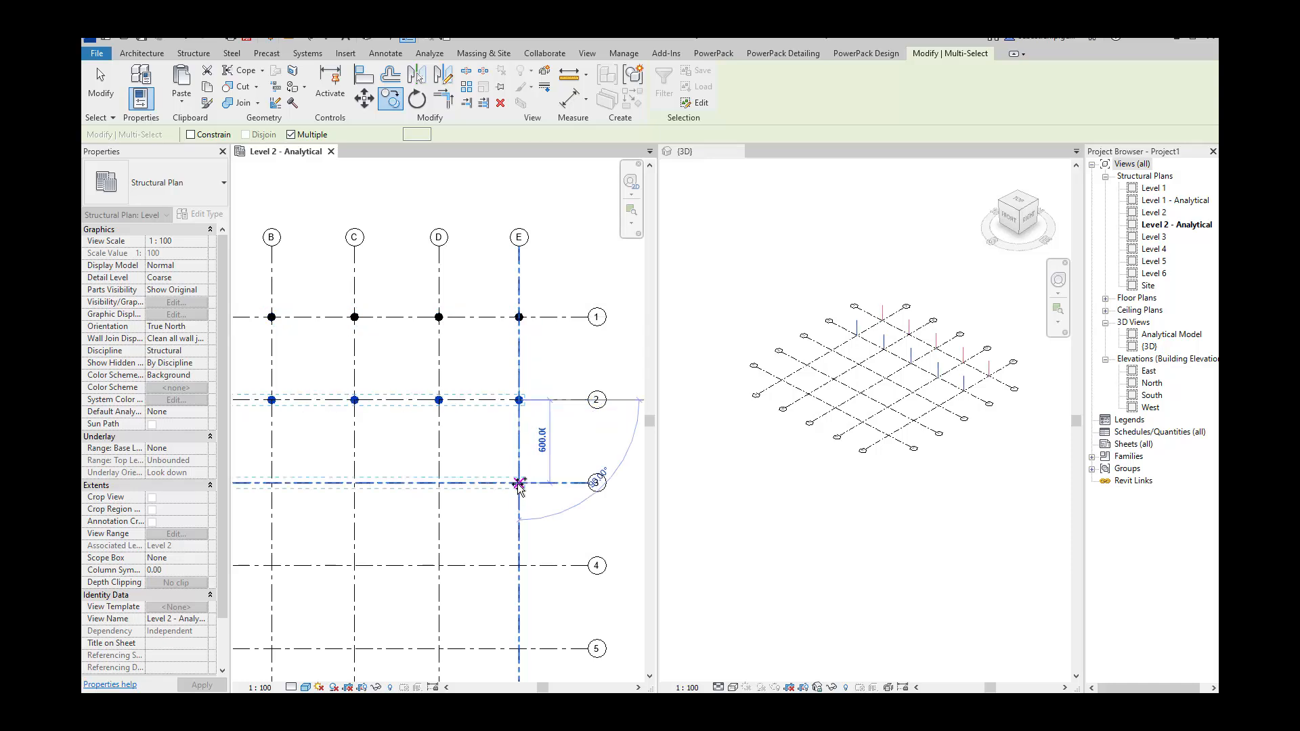
click(518, 483)
scroll(536, 353, down, 2)
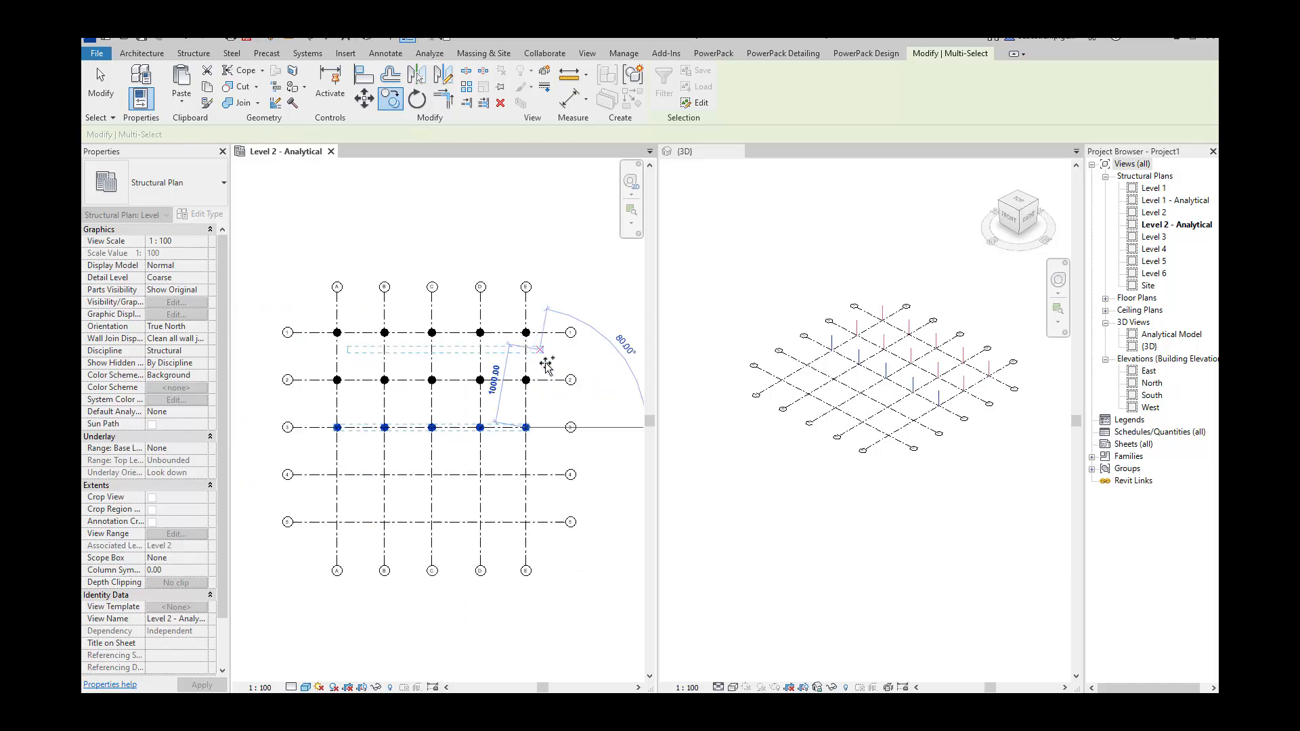
click(528, 488)
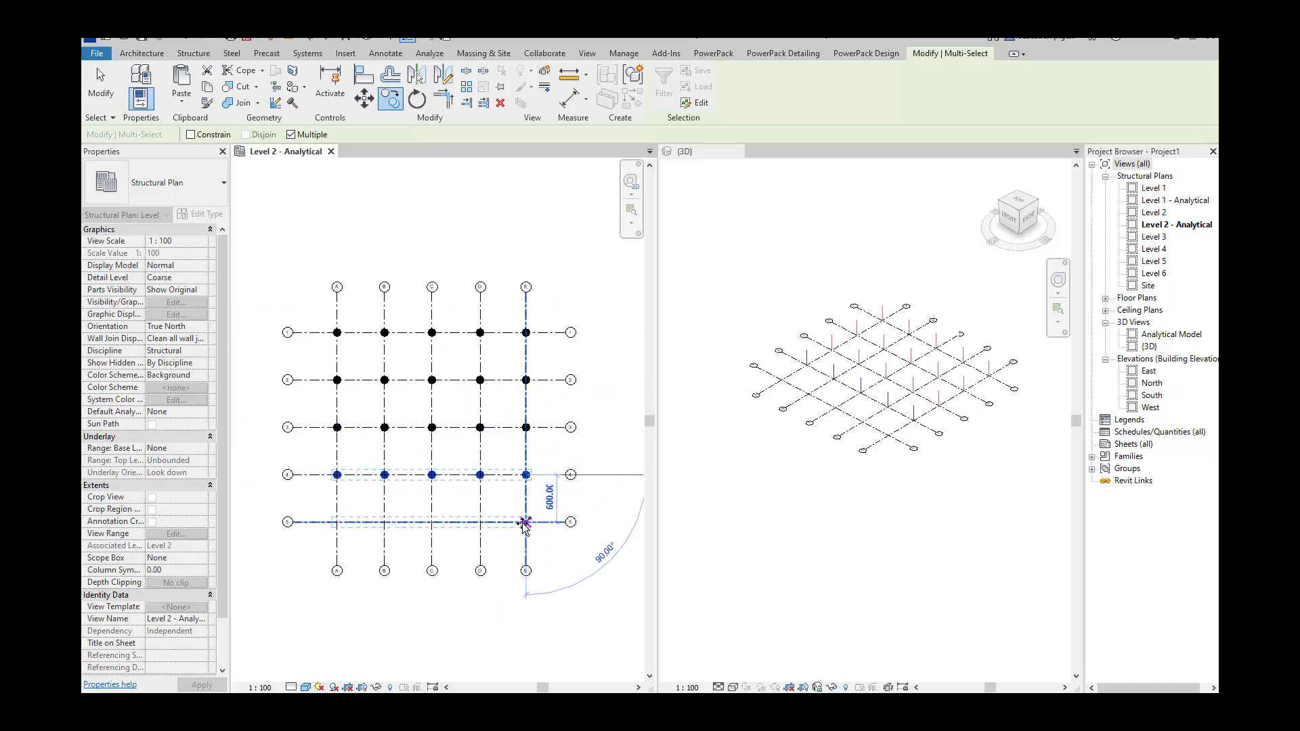
click(525, 525)
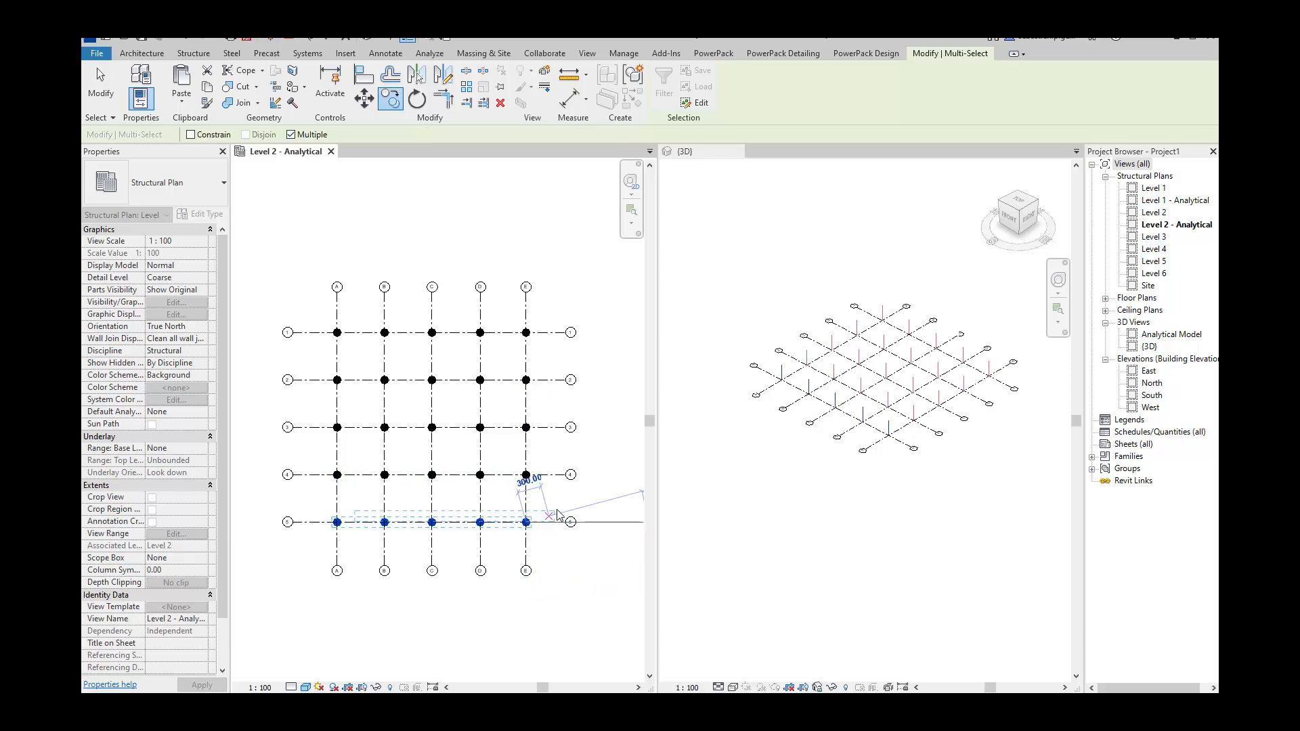
key(Escape)
key(Escape)
- Try moving grid line 1 away from grid line 2 to a spacing of about 900, and undo the move
click(552, 332)
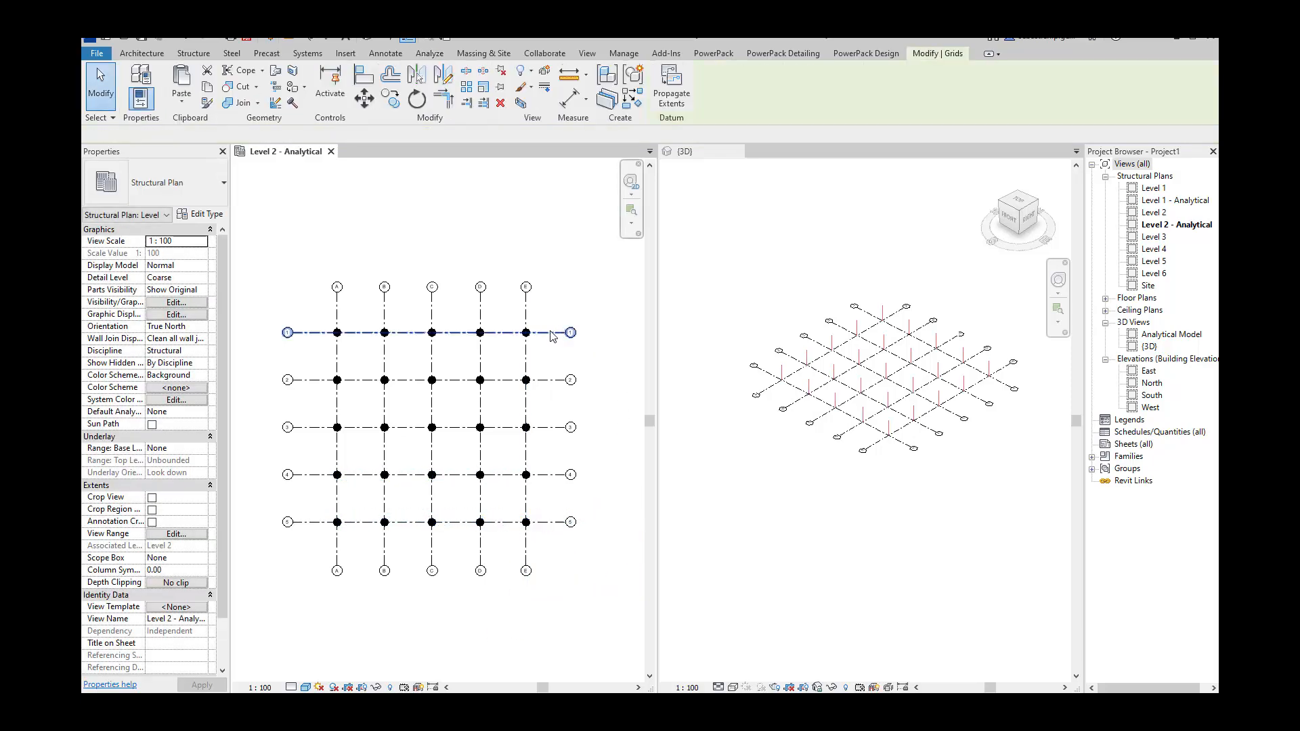
drag(550, 332, 551, 309)
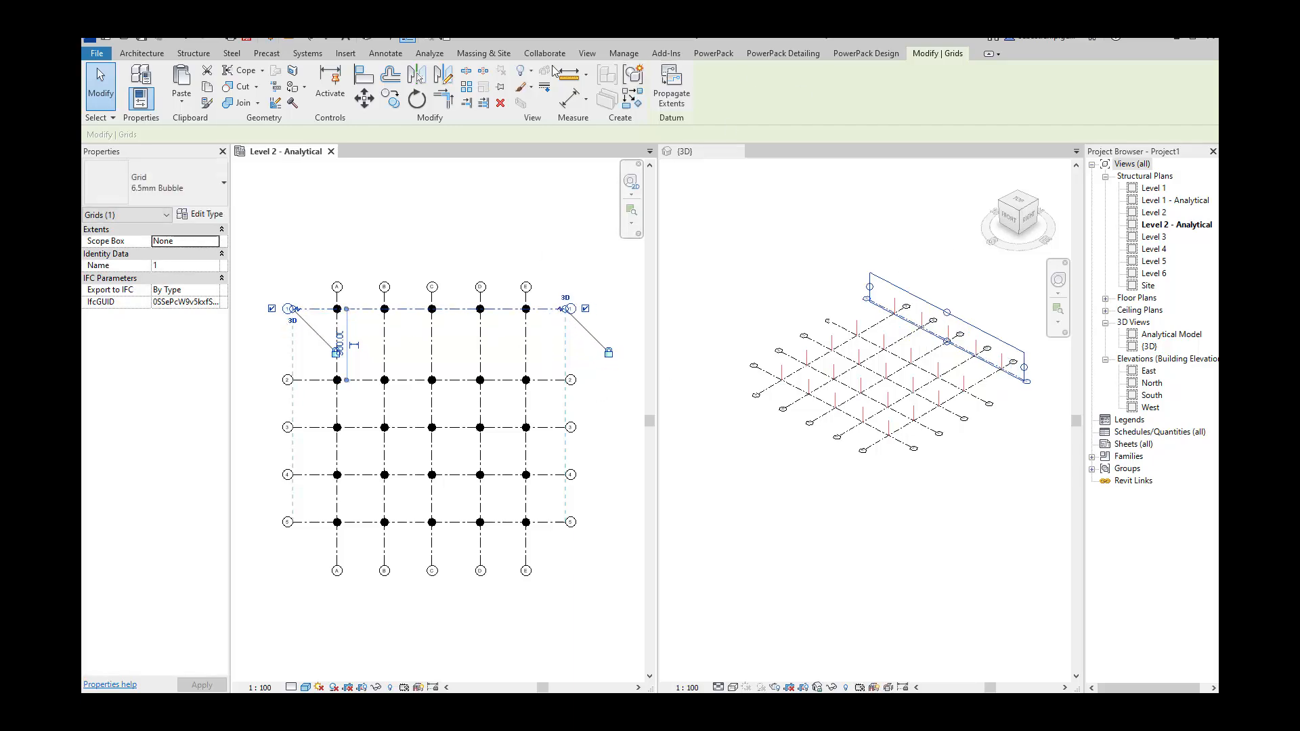
click(179, 39)
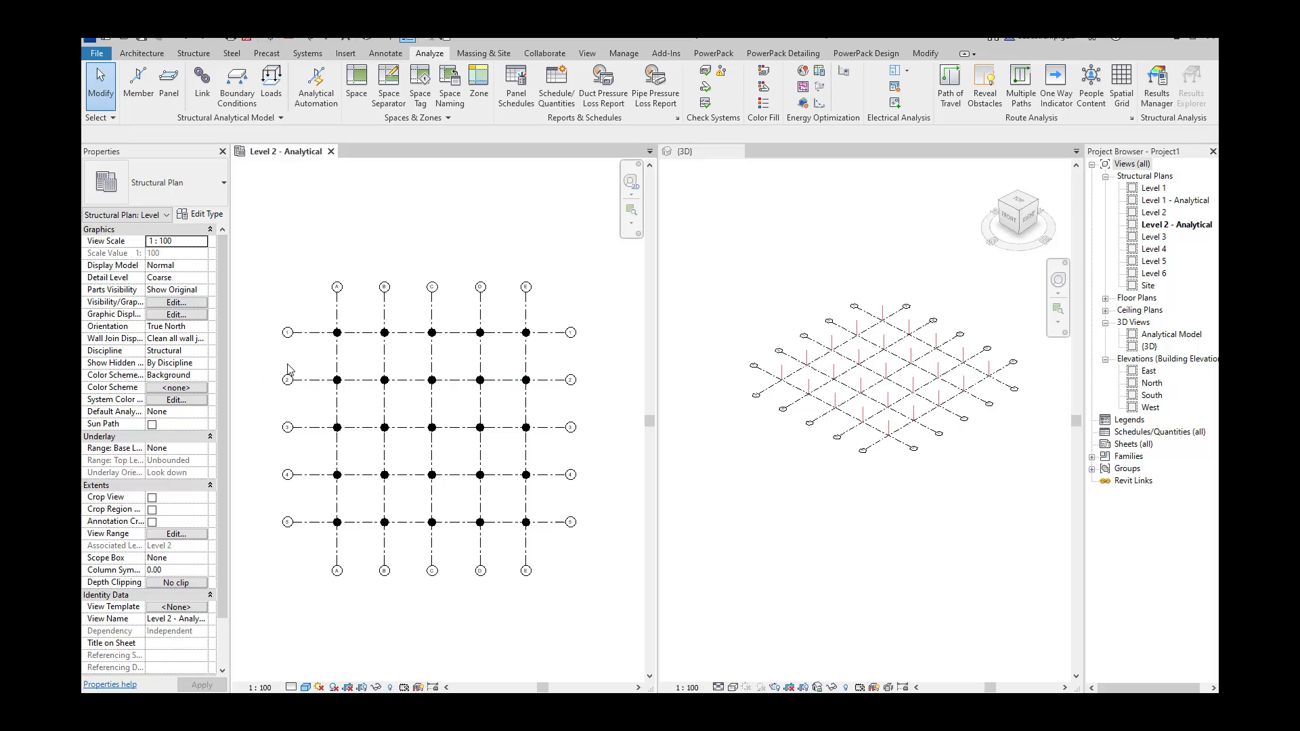
- Draw a start/end-point analytical member with the Beam role between columns A1 and B1 on Level 2
click(139, 87)
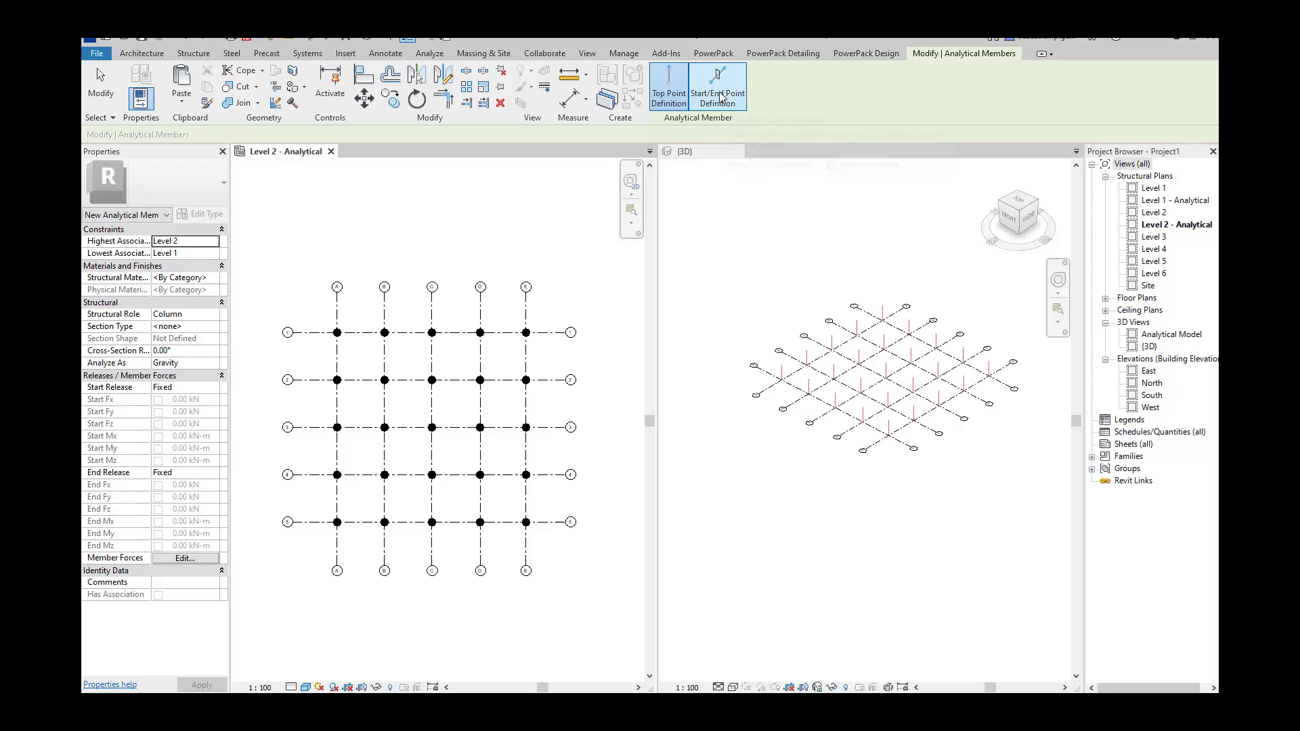
click(719, 95)
click(206, 319)
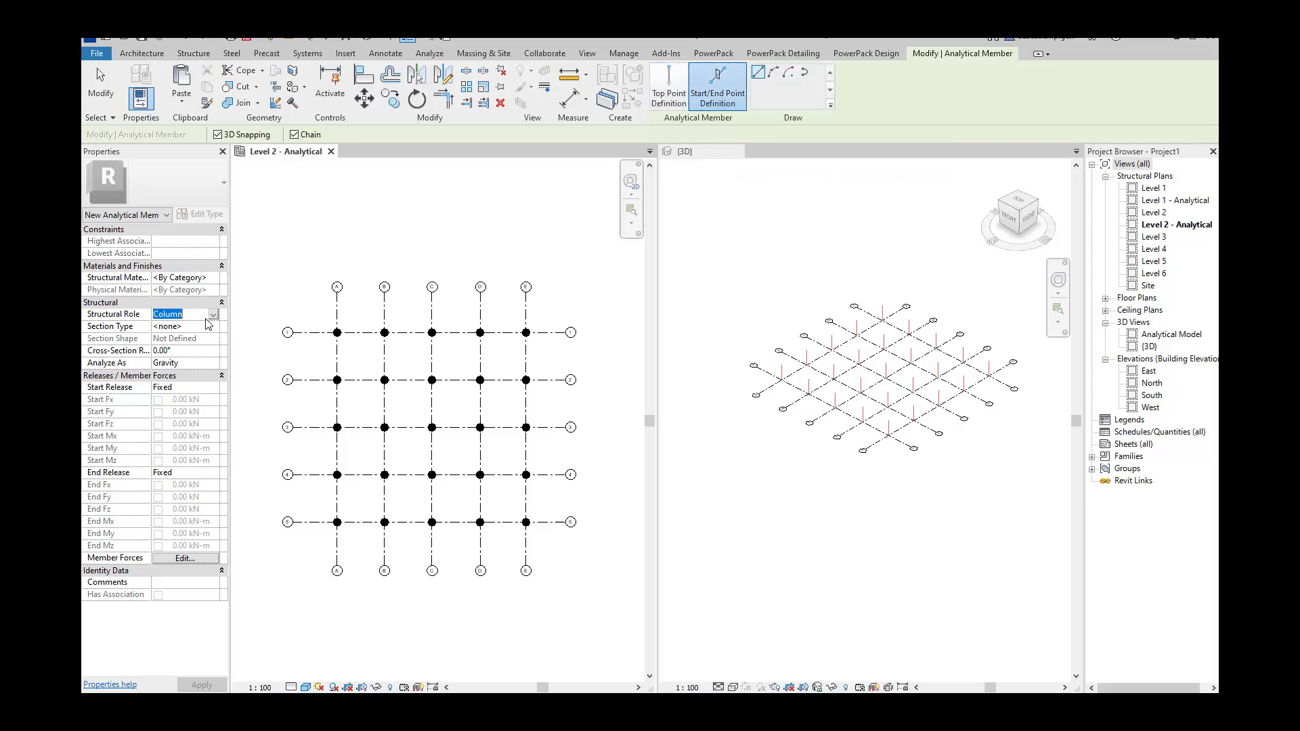
click(214, 315)
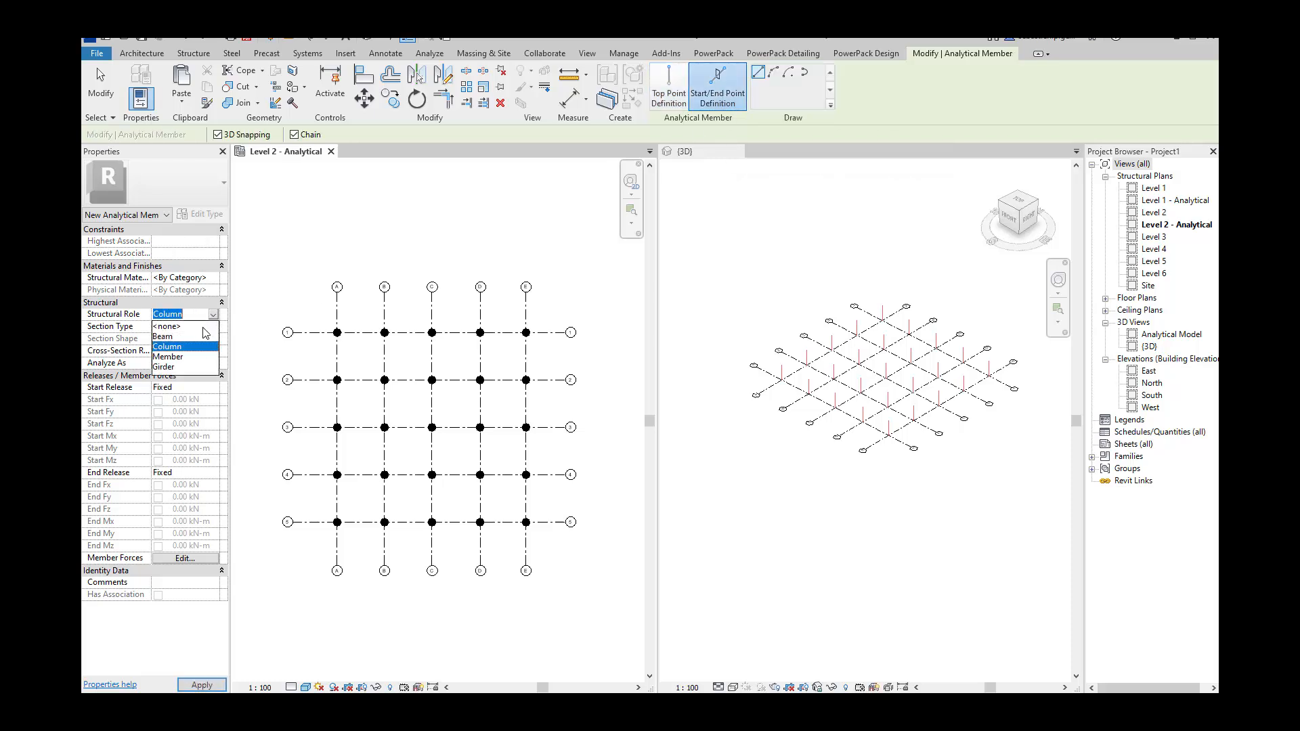
click(166, 337)
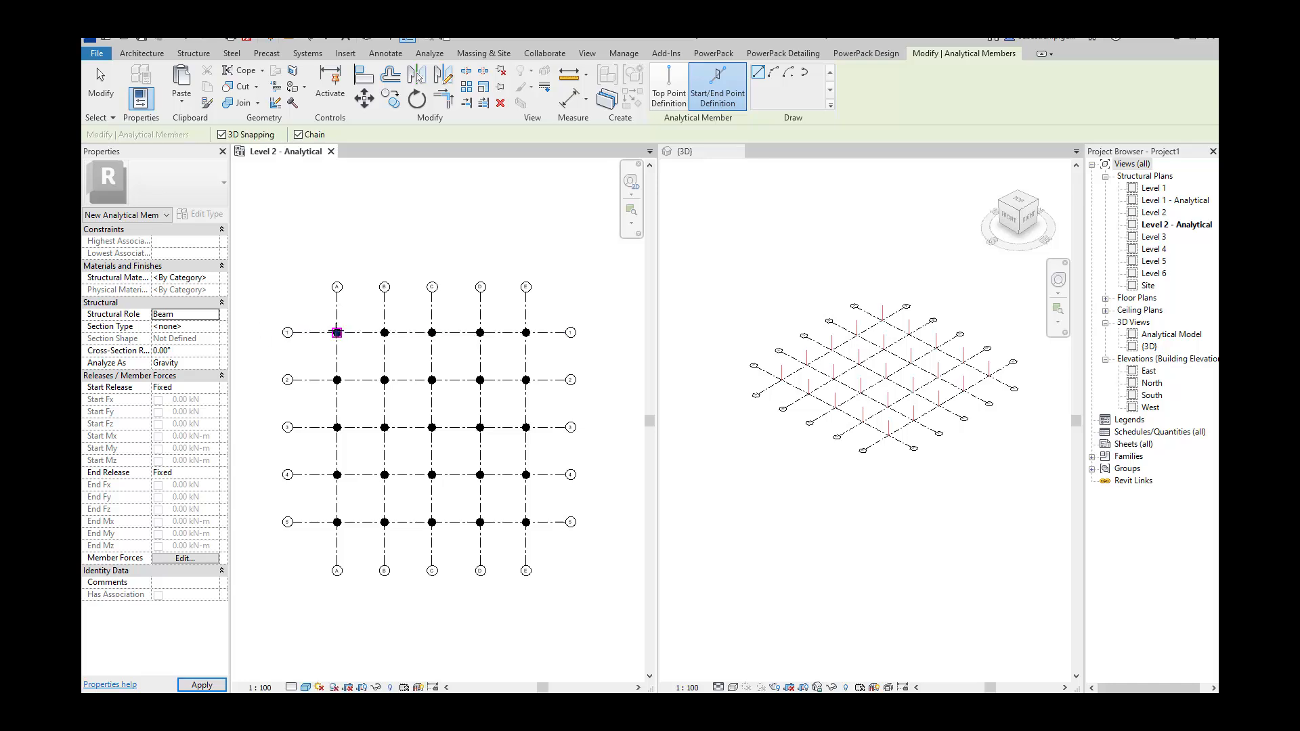
click(337, 332)
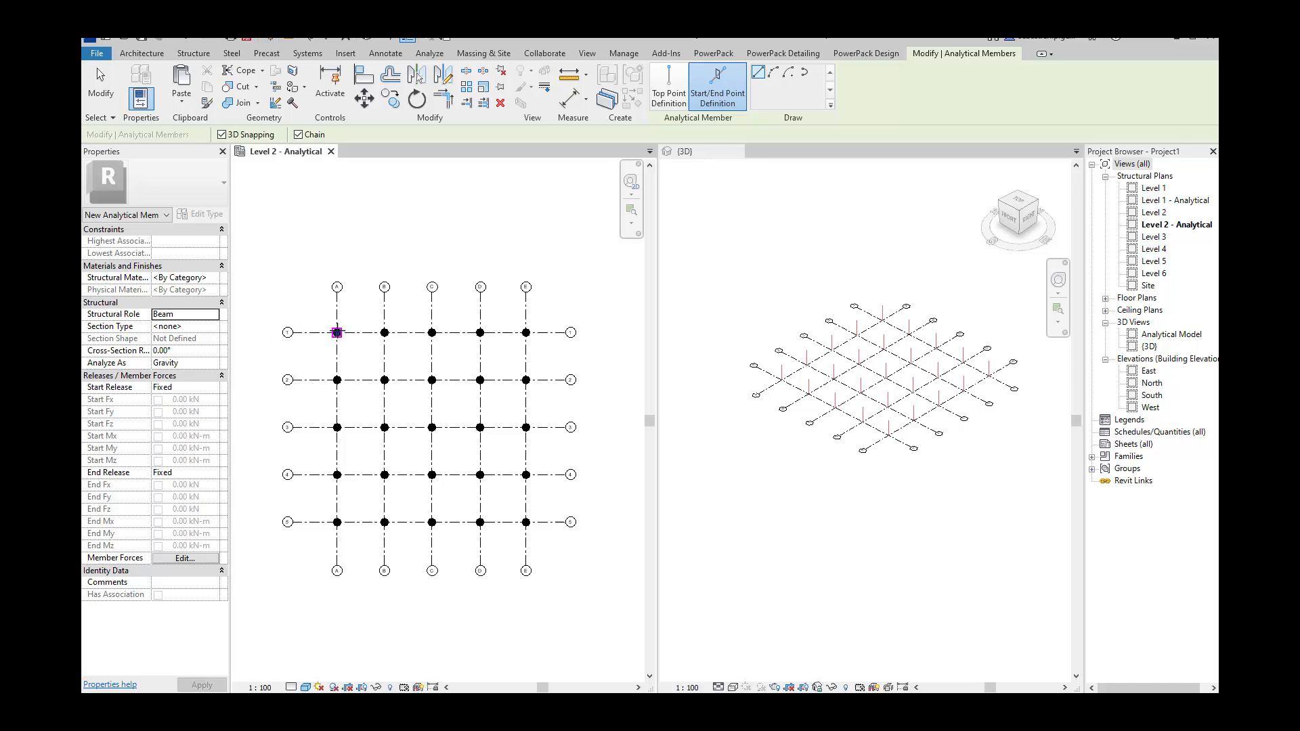
click(384, 332)
key(Escape)
key(Escape)
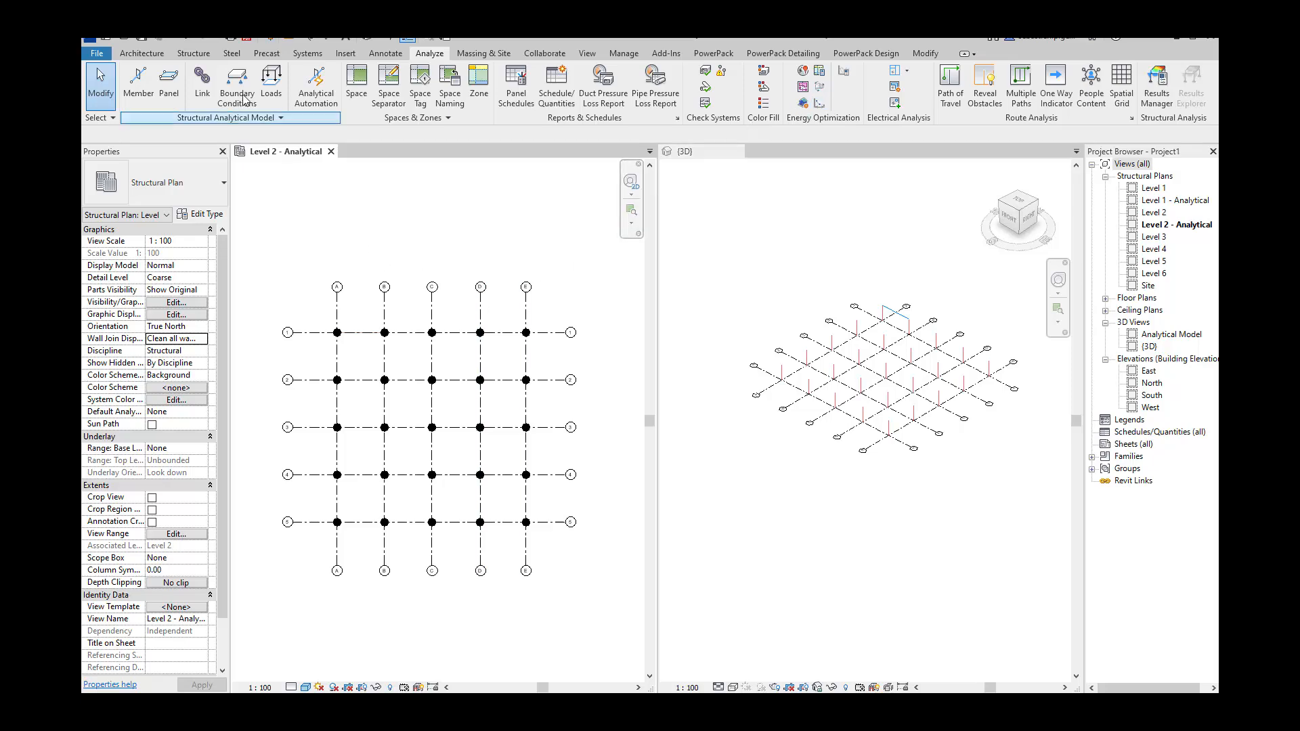
- Draw an analytical beam along grid line 1 between the columns at B and C
click(138, 85)
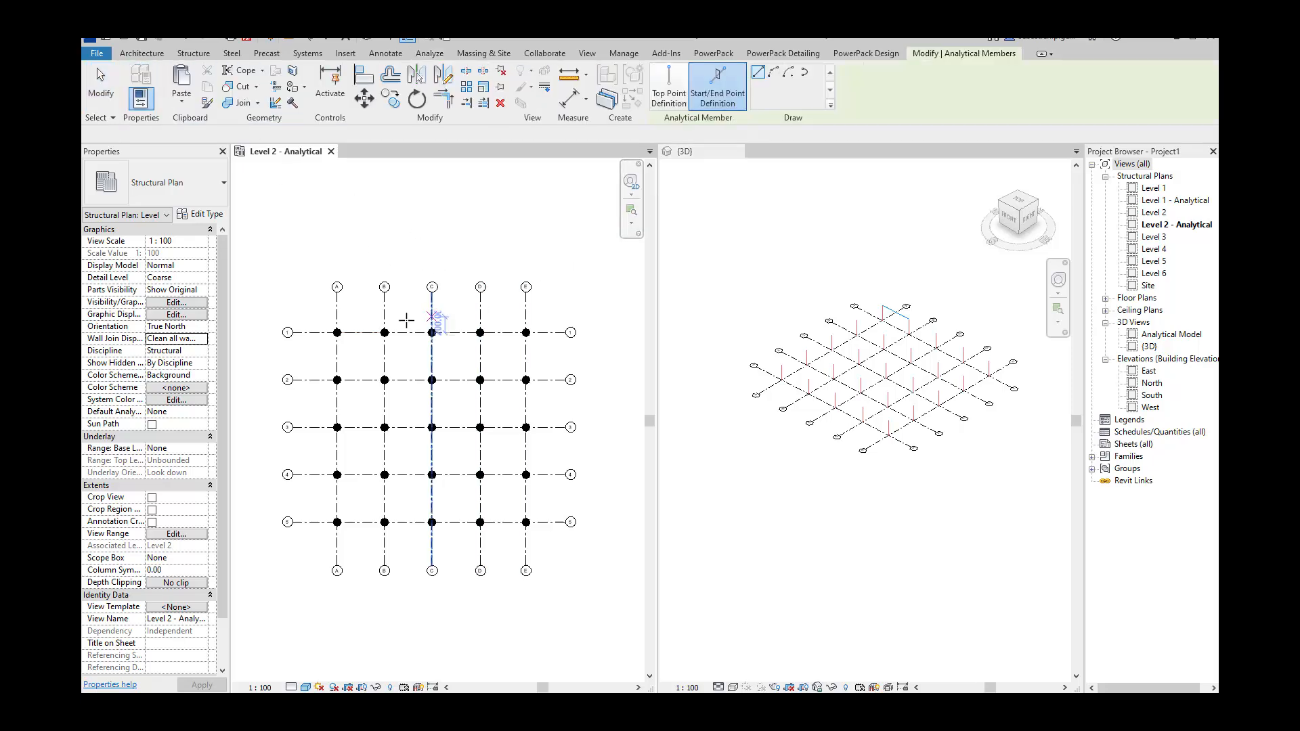
click(337, 333)
click(384, 332)
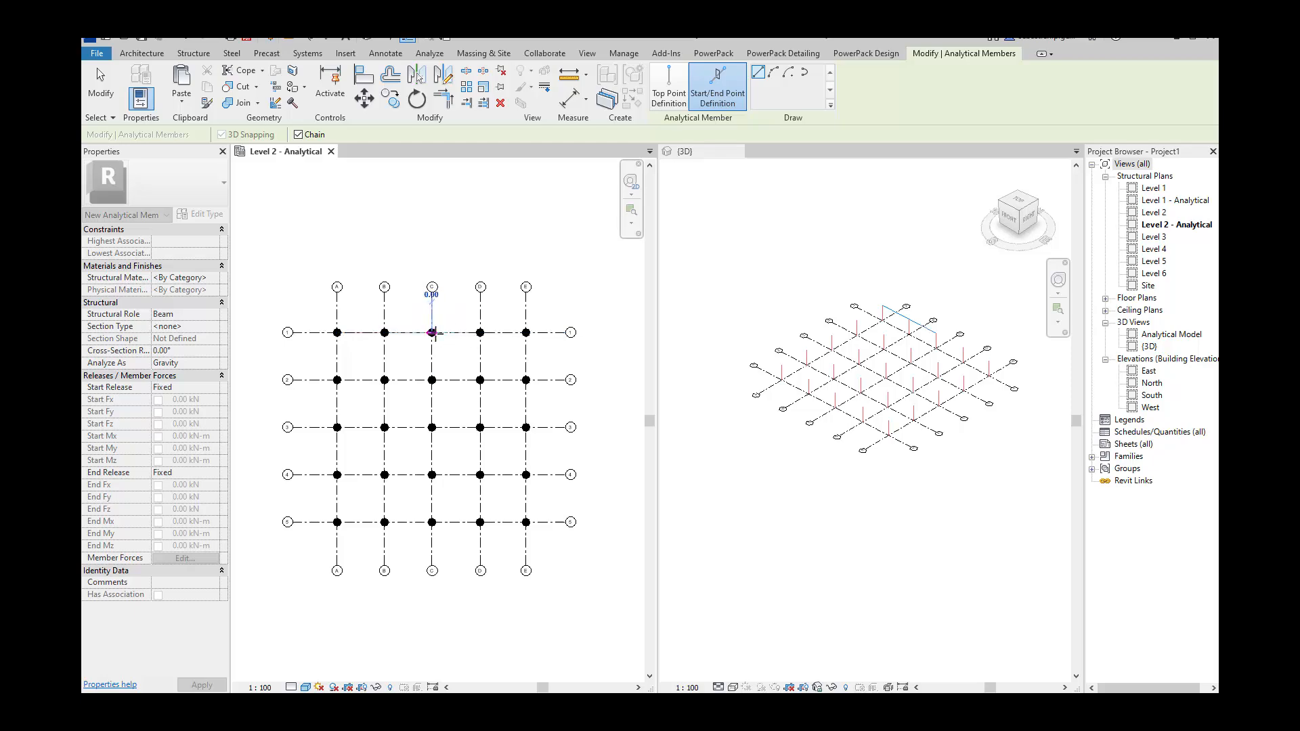
key(Escape)
key(Escape)
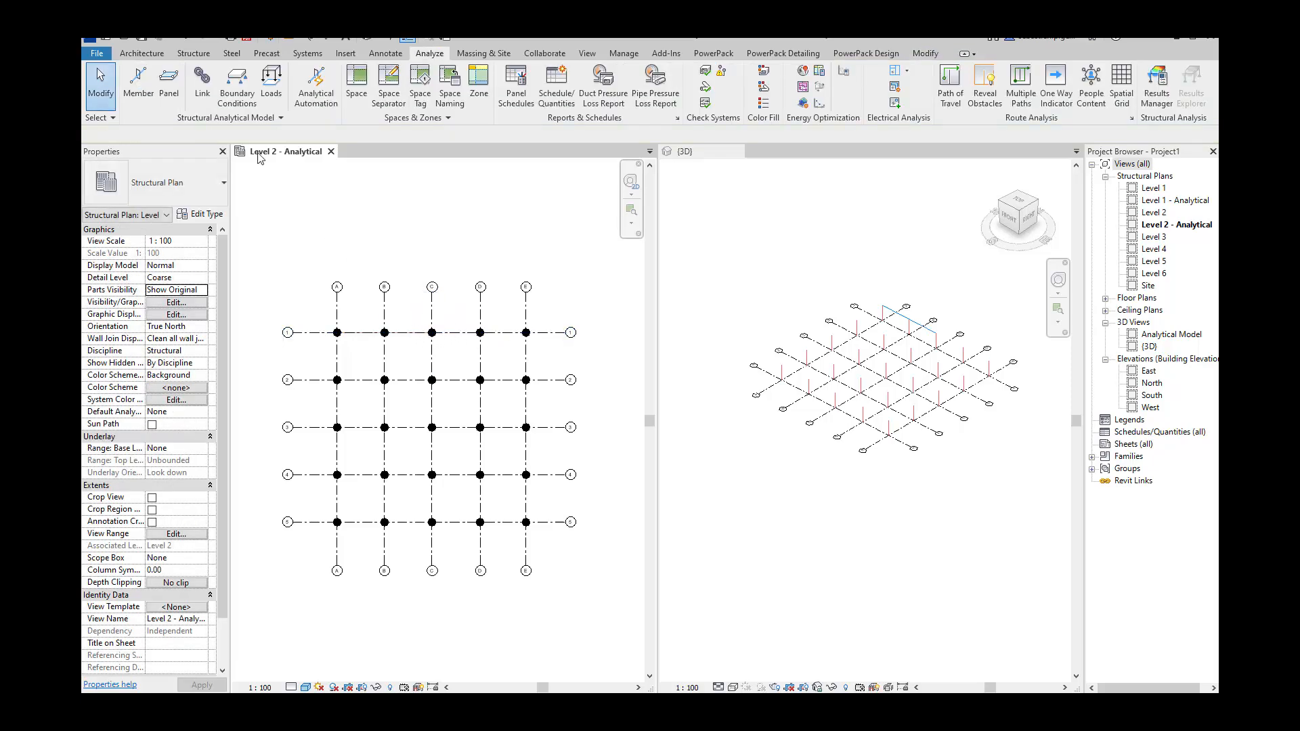
- Draw an analytical beam along grid line 1 between the columns at C and D
click(138, 84)
click(385, 332)
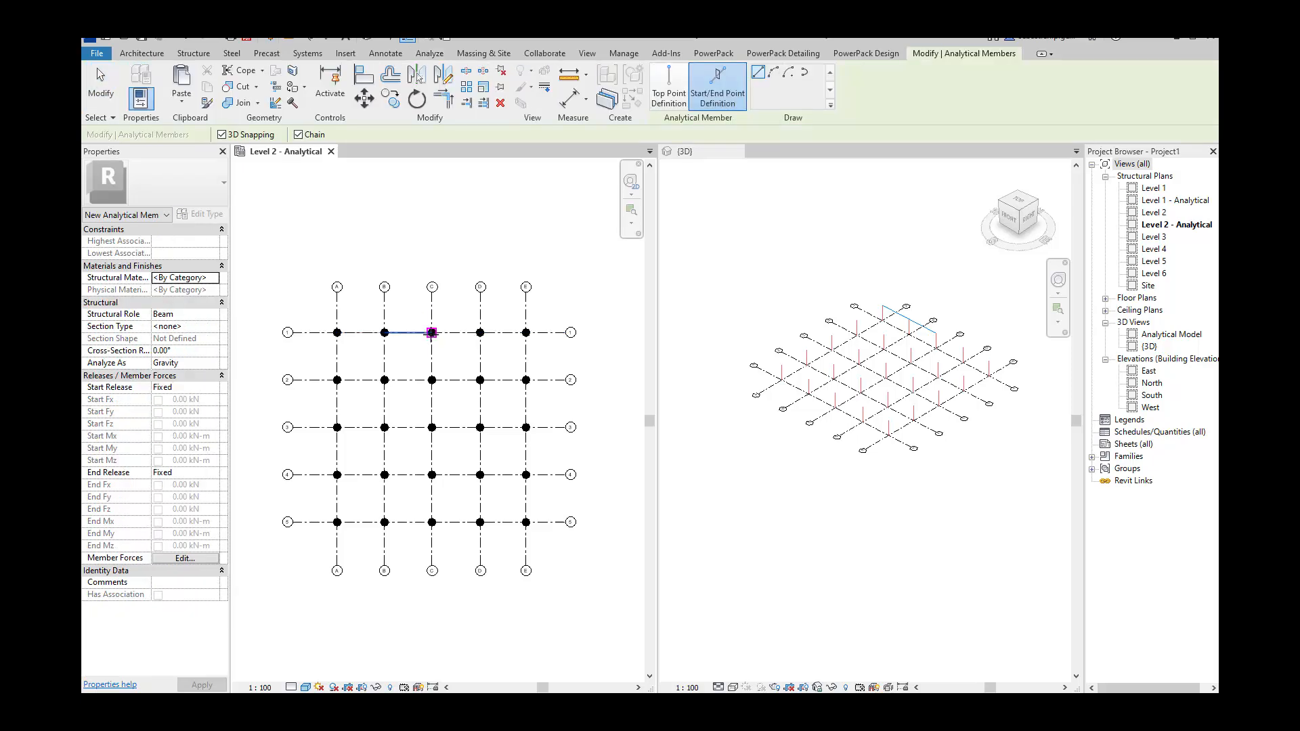
click(431, 332)
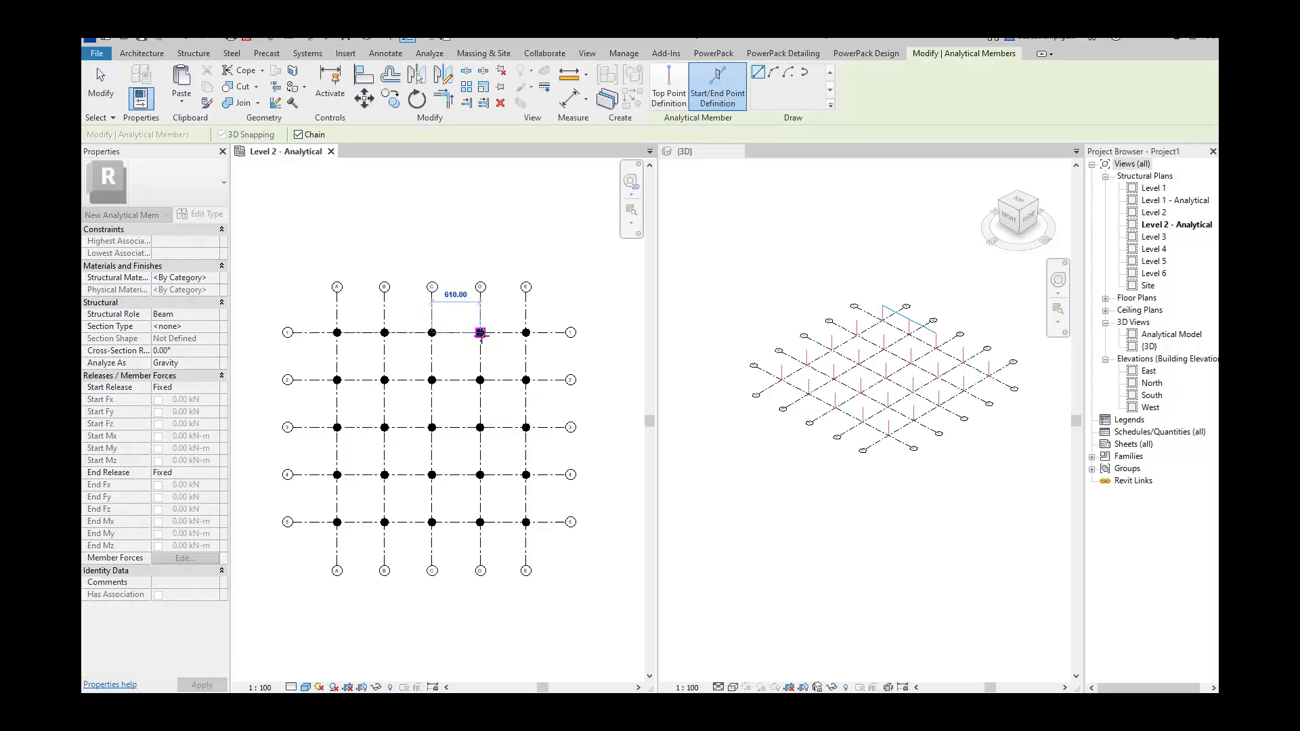
click(480, 332)
key(Escape)
key(Escape)
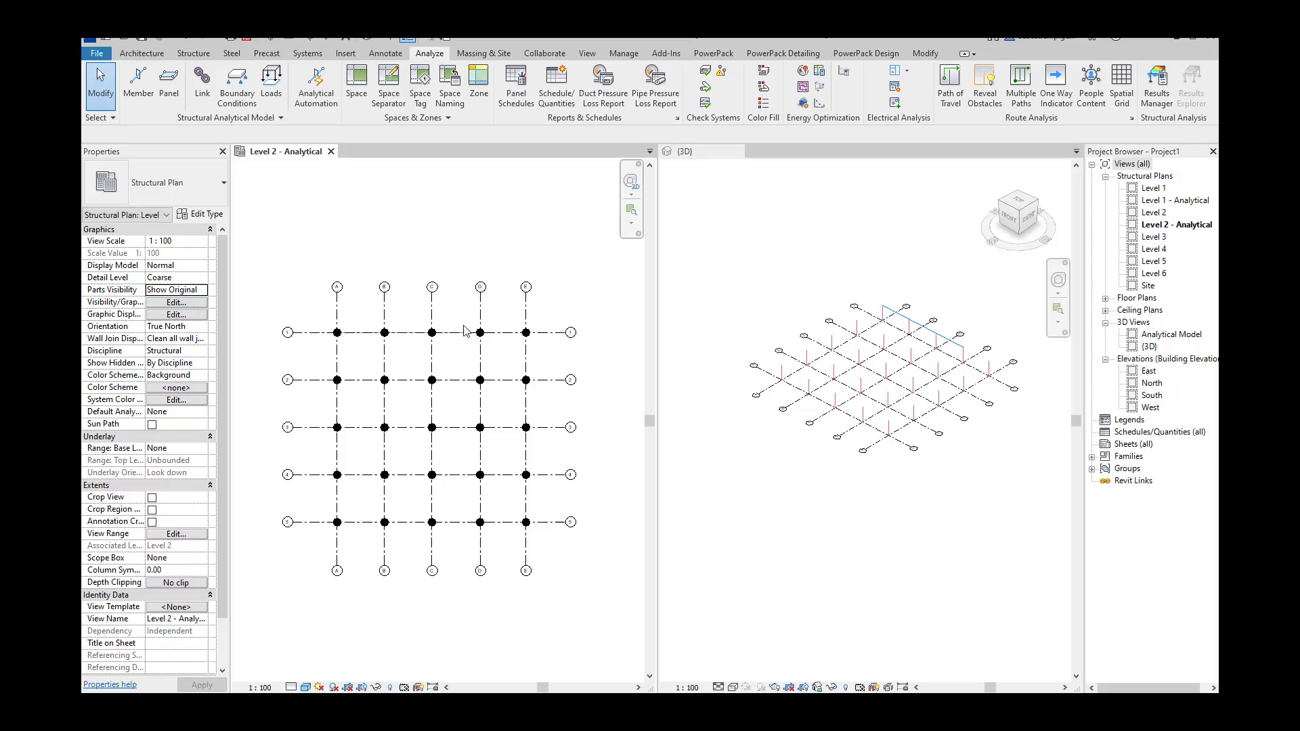
- Draw an analytical beam along grid line 1 between the columns at D and E
click(138, 84)
click(432, 332)
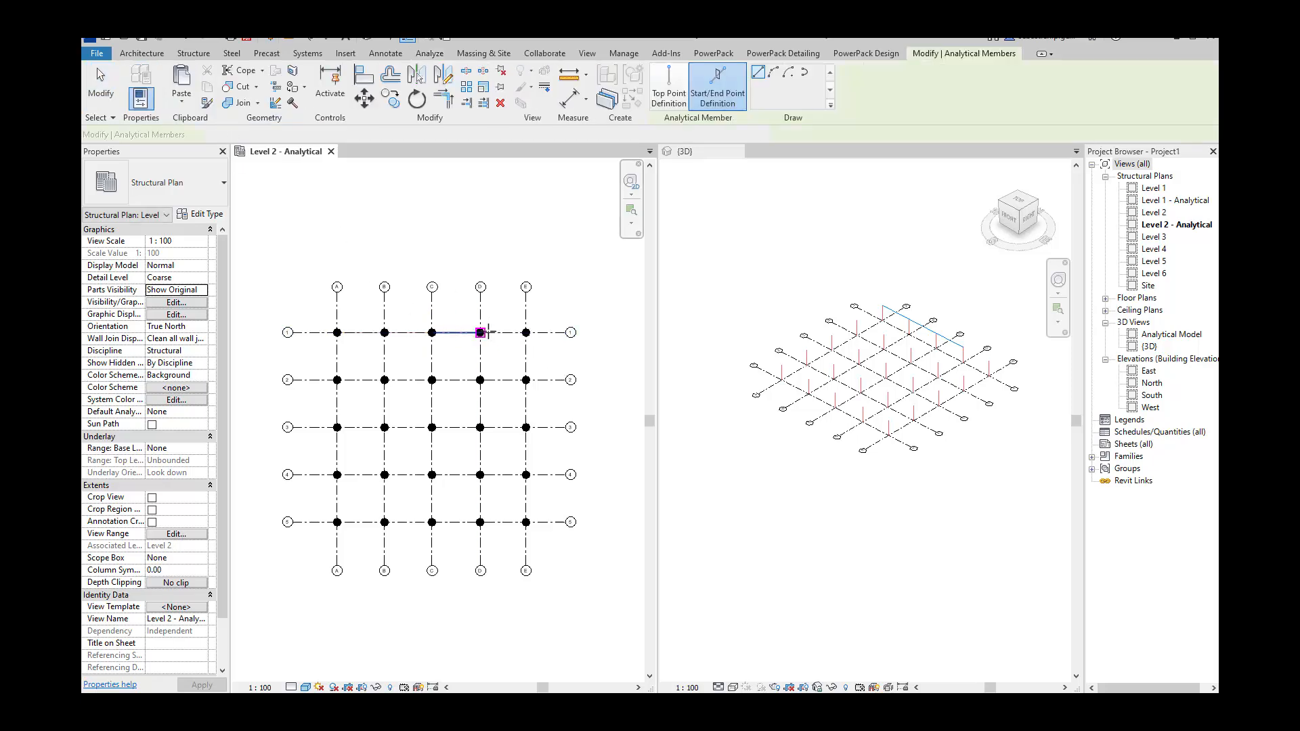
click(480, 332)
click(526, 332)
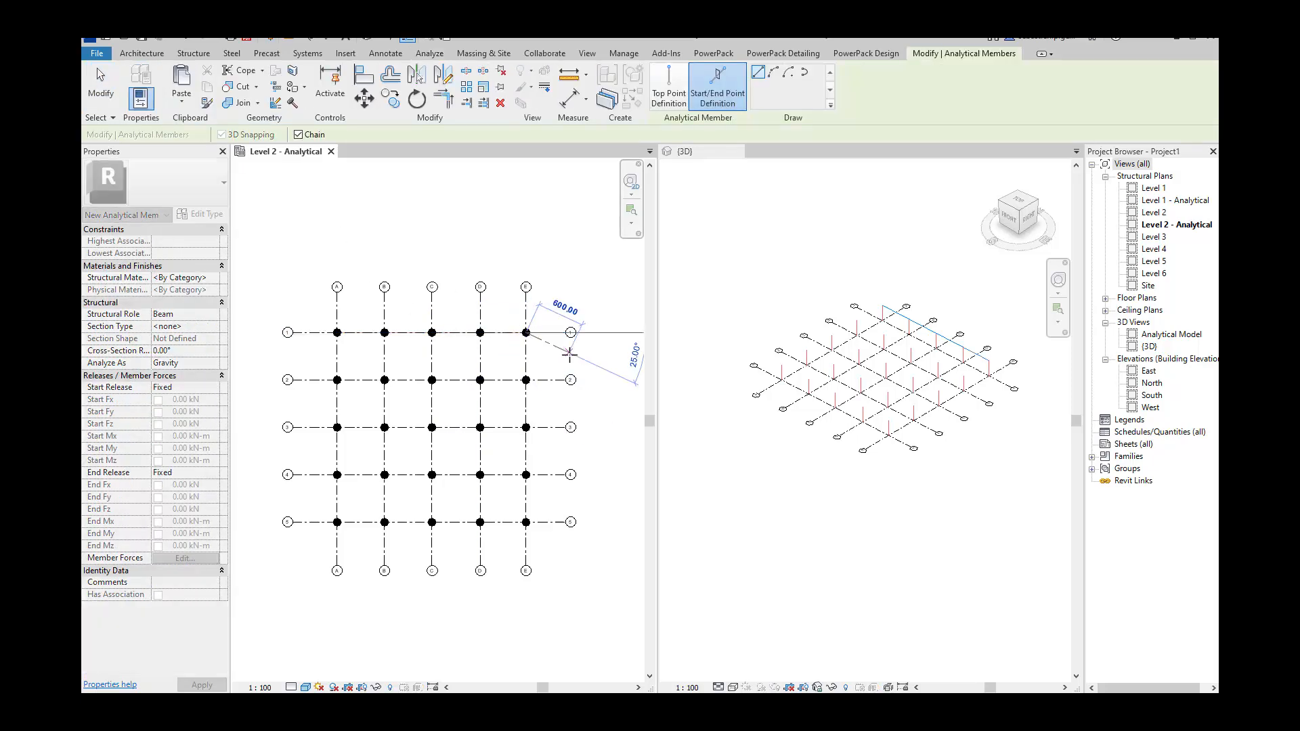
key(Escape)
key(Escape)
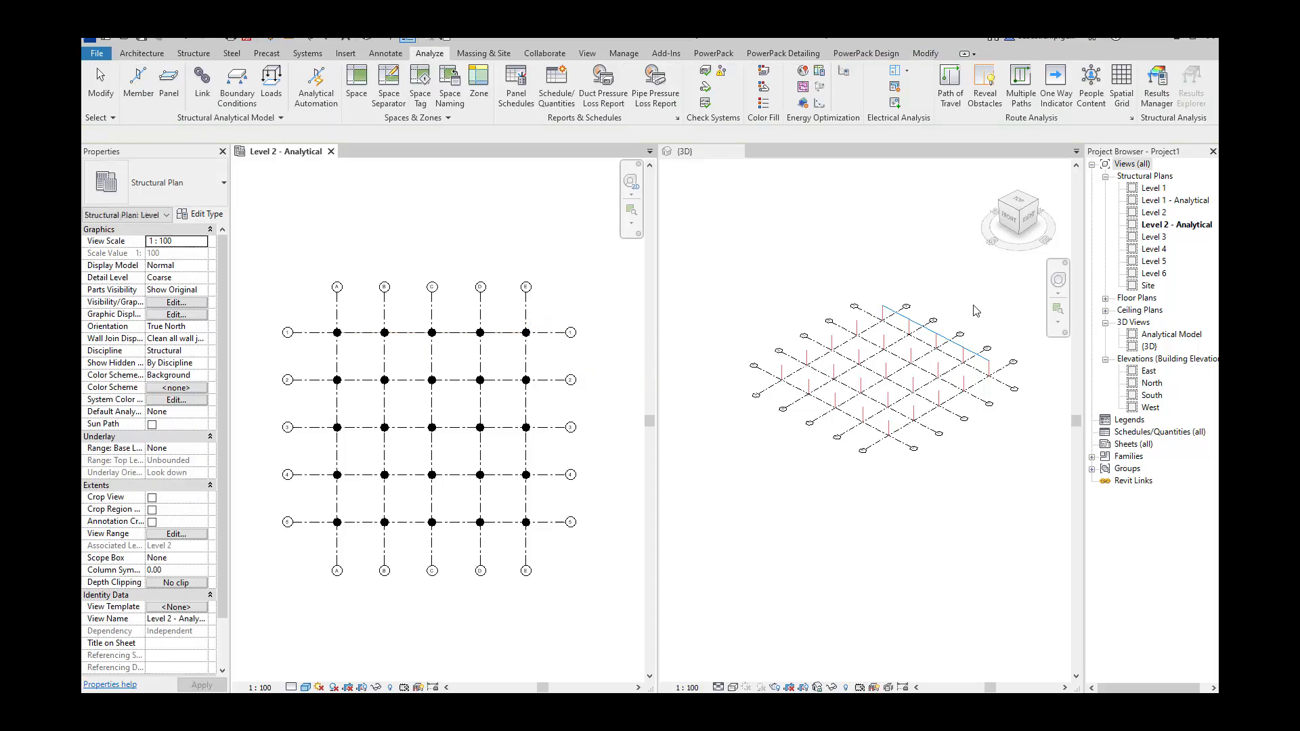
- Copy the four beams on grid line 1 to the column tops on grid lines 2, 3, 4 and 5 with multiple copy
scroll(986, 428, up, 5)
click(994, 423)
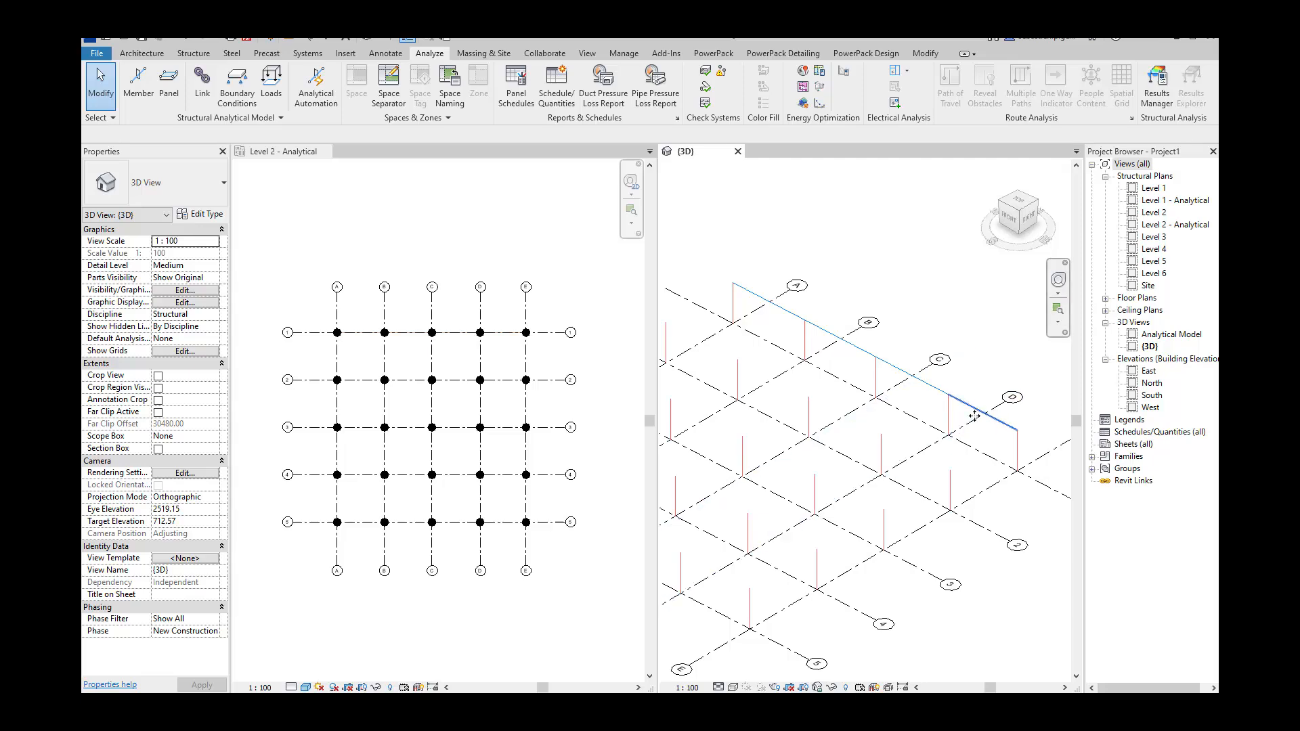
click(973, 414)
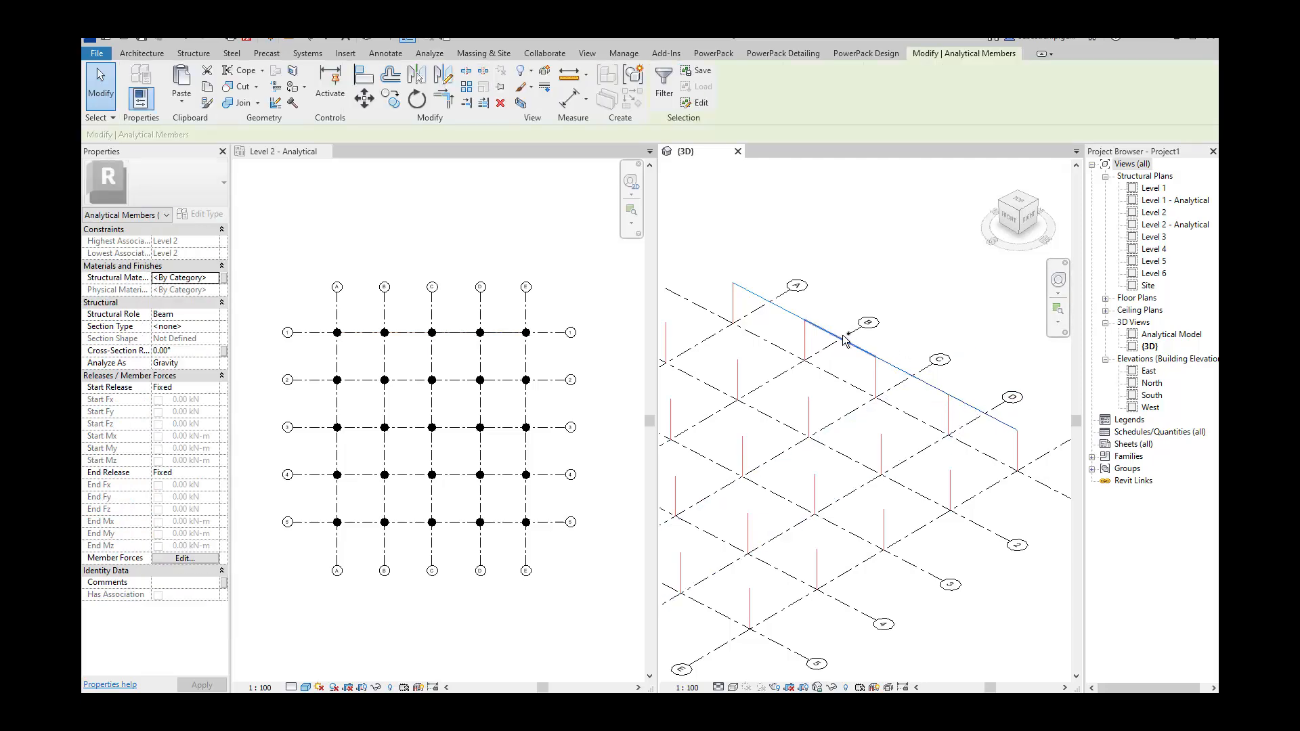
scroll(780, 300, down, 3)
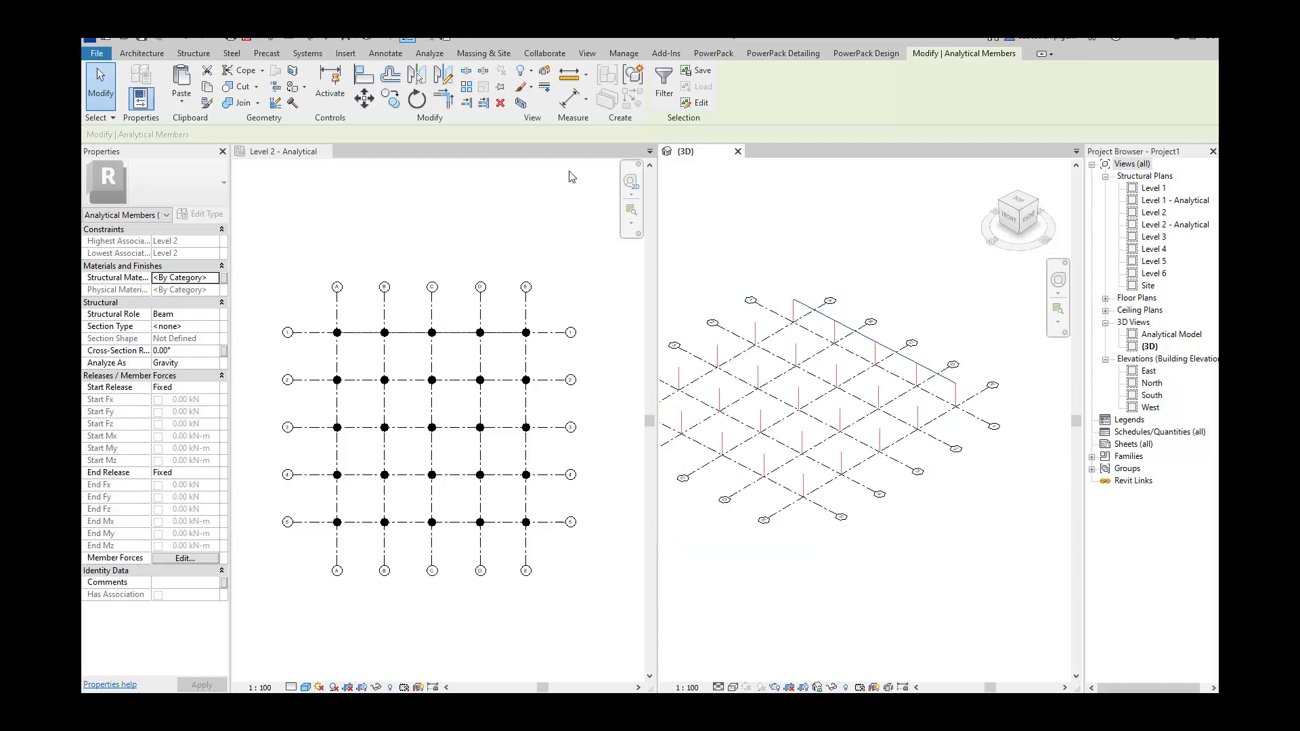
click(391, 100)
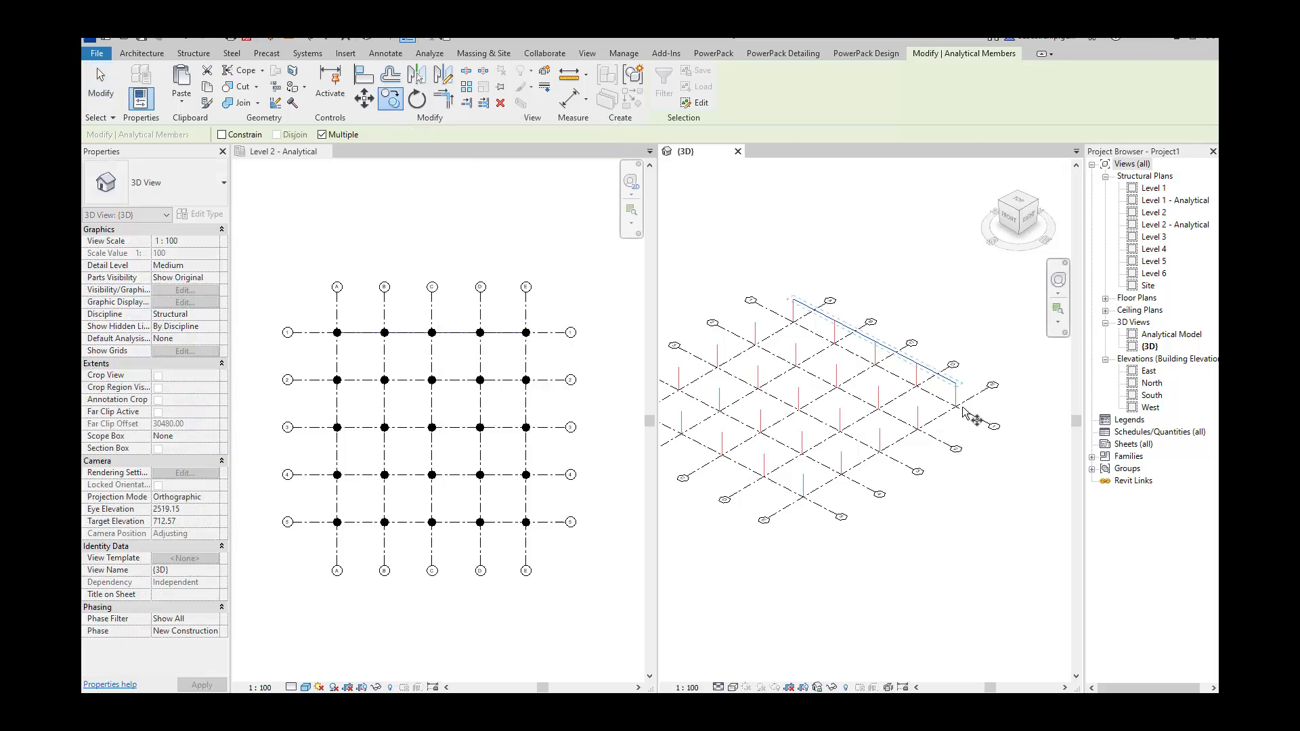
scroll(959, 408, up, 3)
click(955, 371)
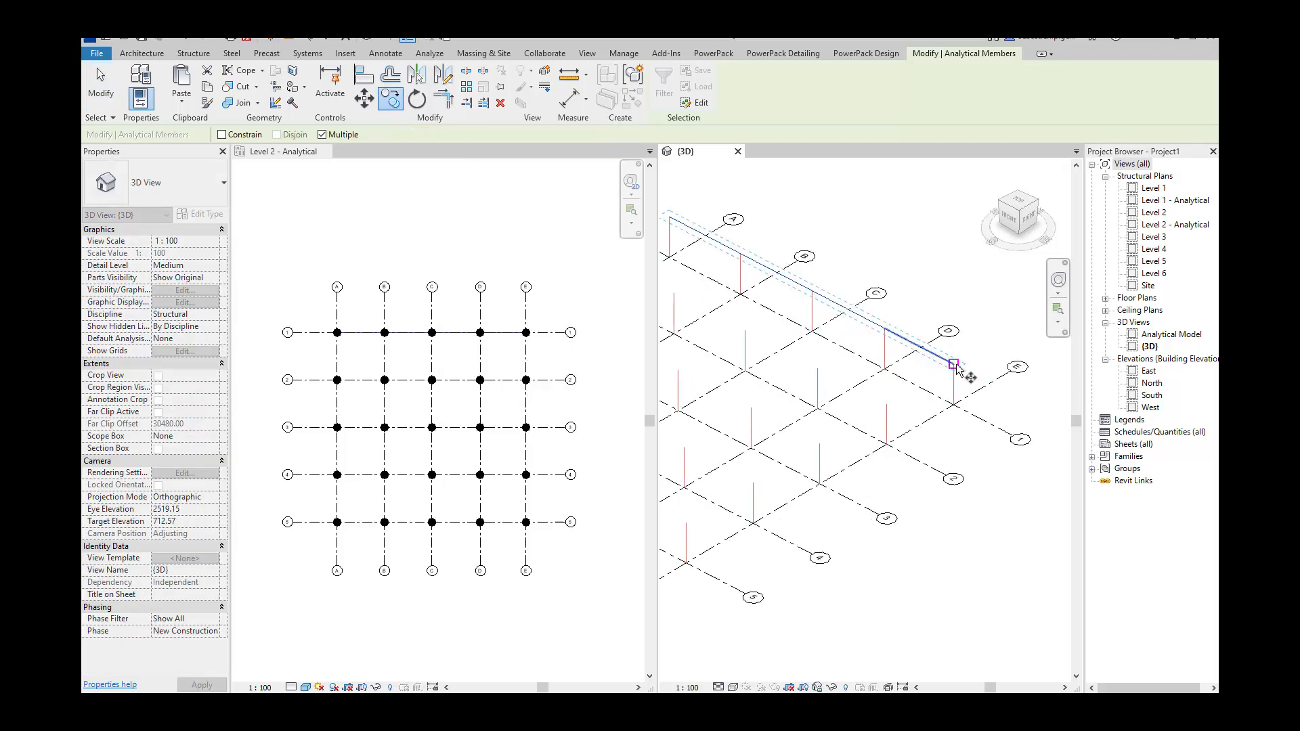
click(887, 404)
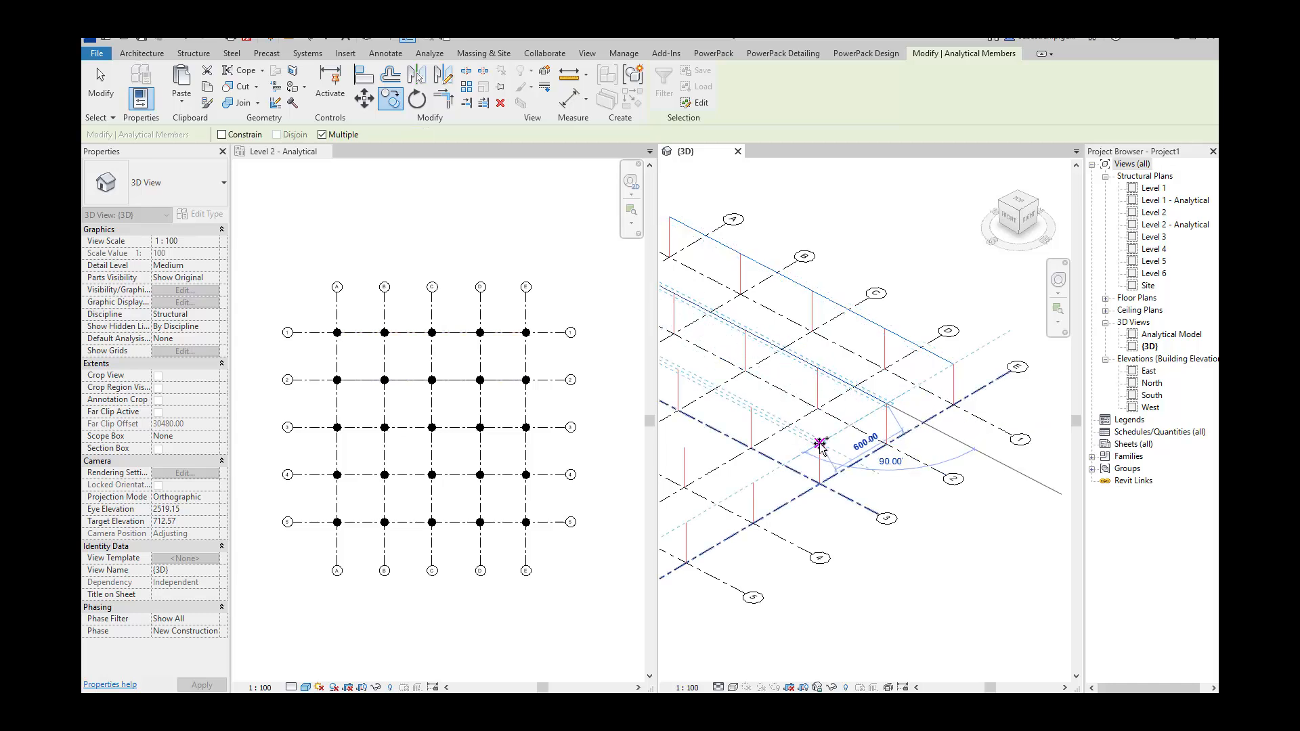
click(820, 444)
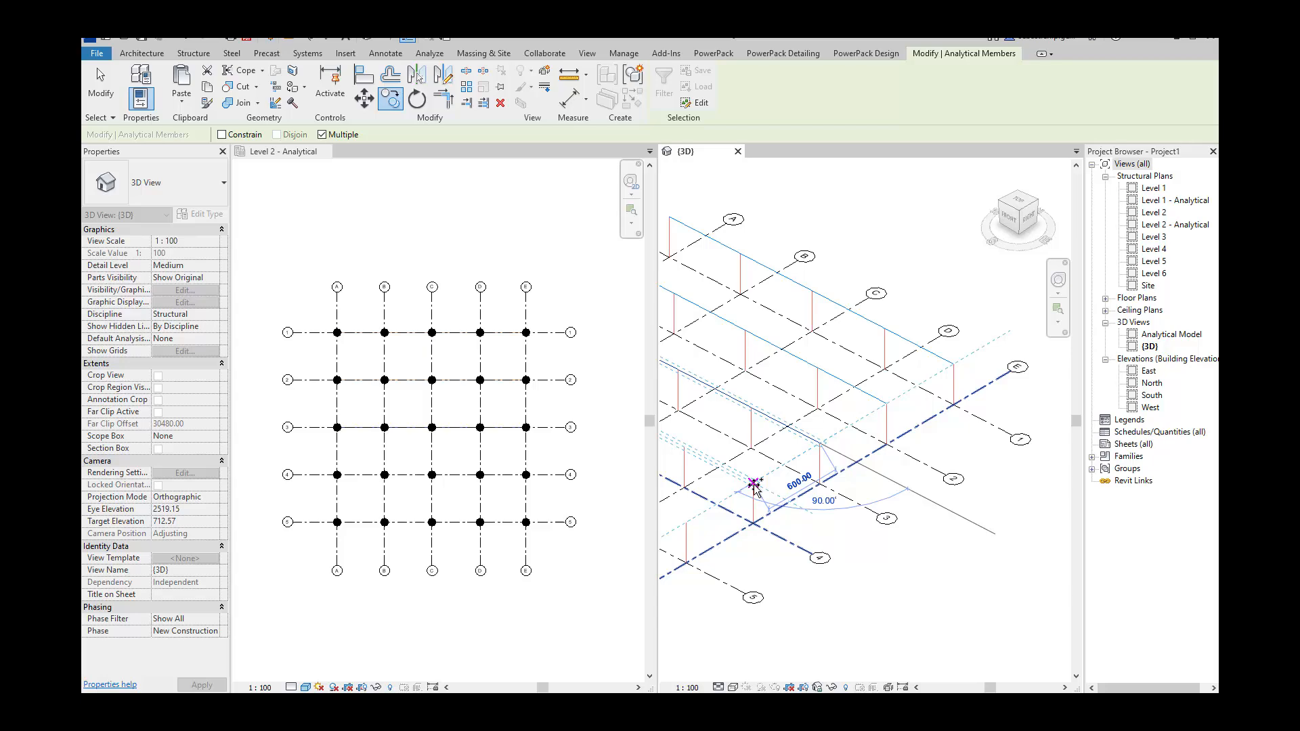
scroll(755, 482, down, 3)
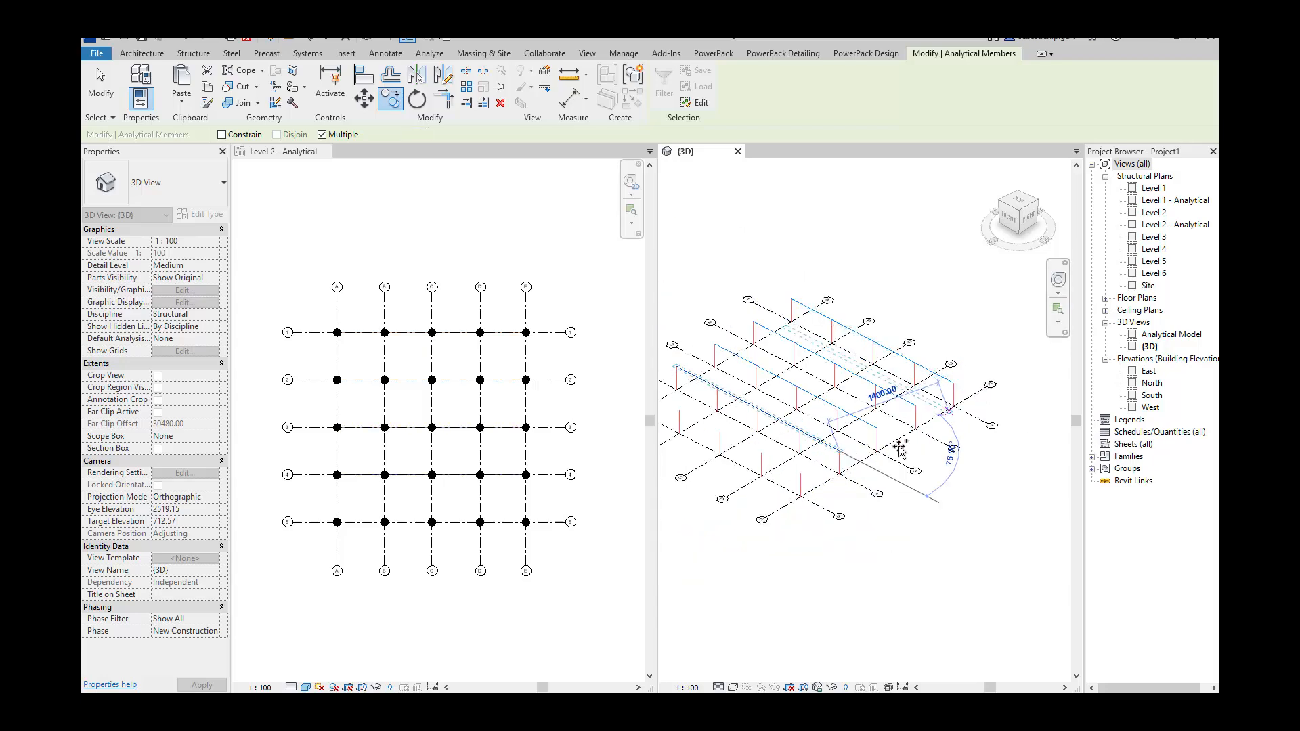
click(800, 474)
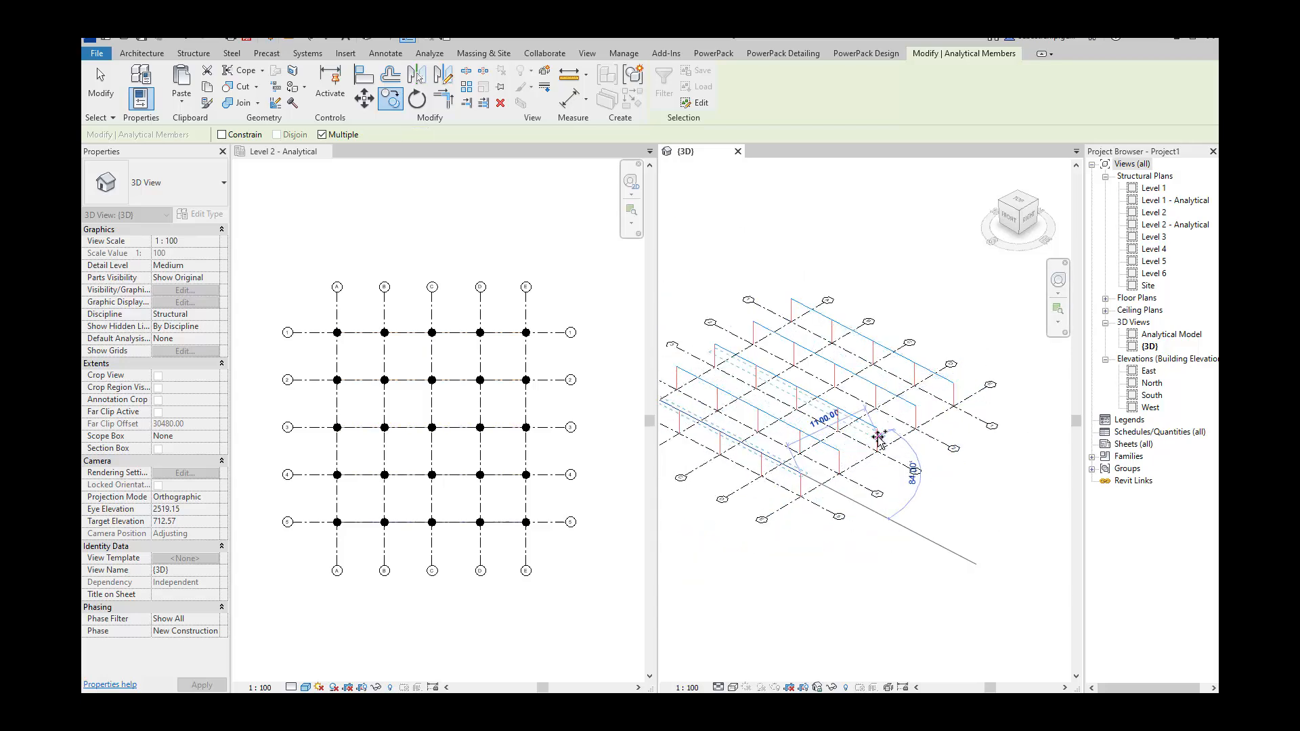
key(Escape)
key(Escape)
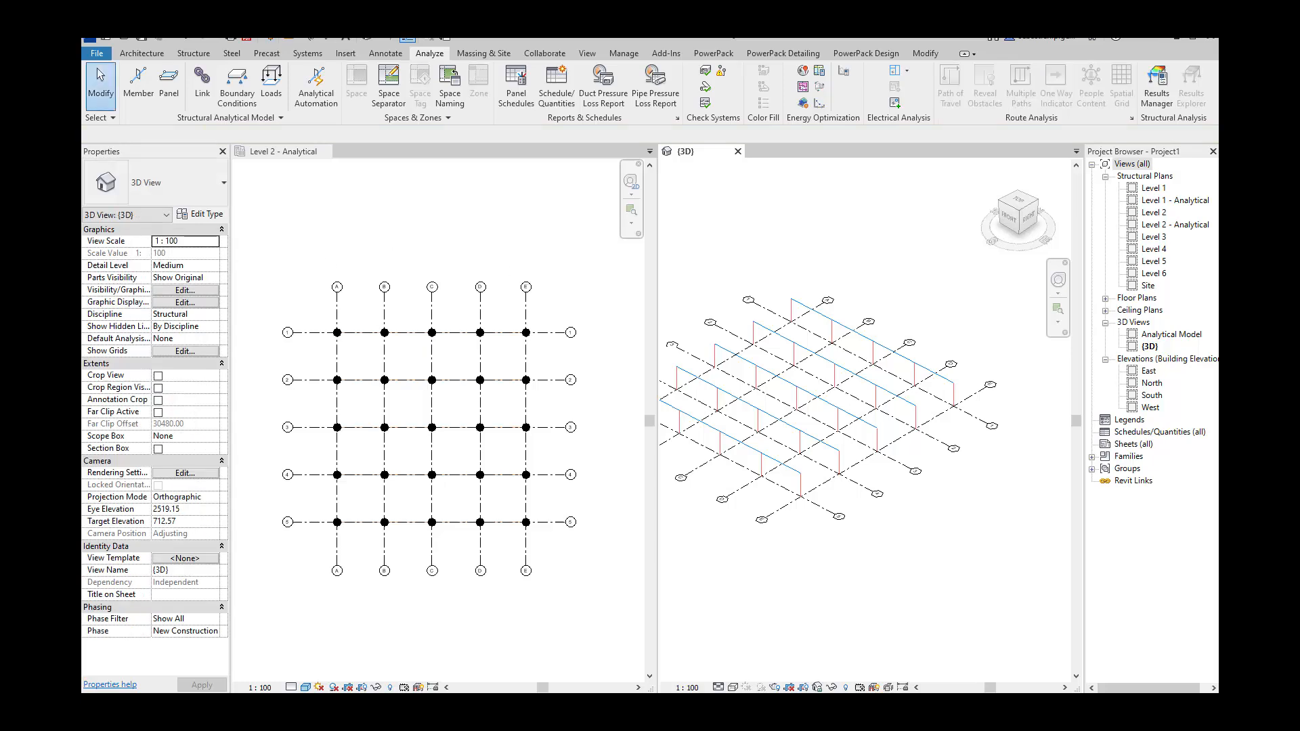
- Draw one start/end-point analytical beam along grid line A from column A1 to column A5 on Level 2
click(138, 80)
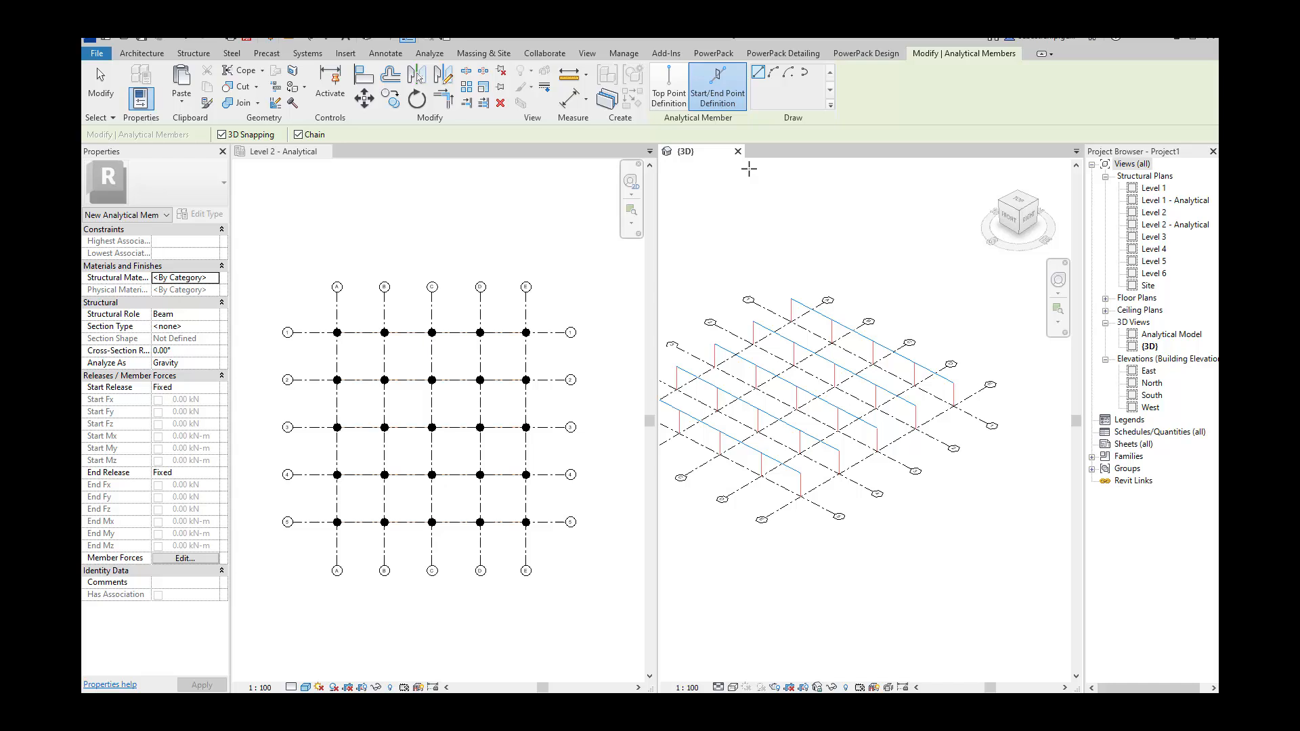
click(713, 88)
click(339, 335)
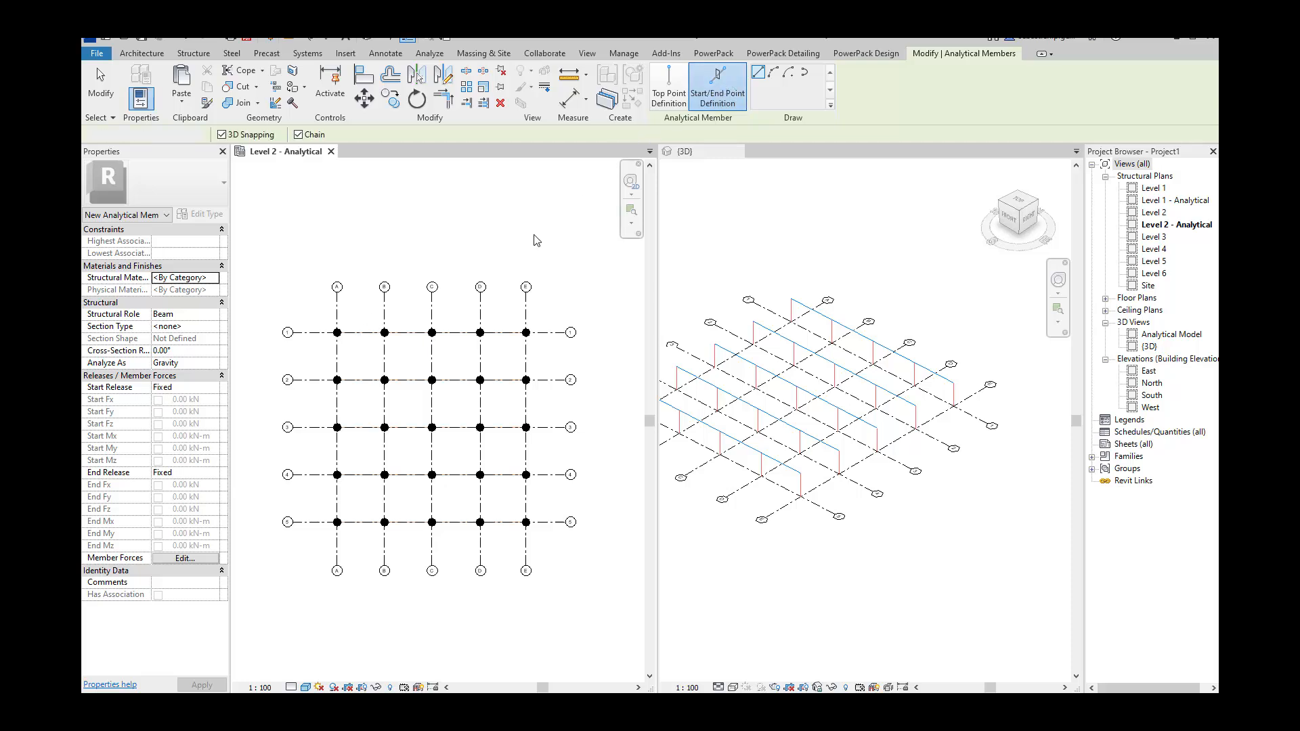
click(337, 333)
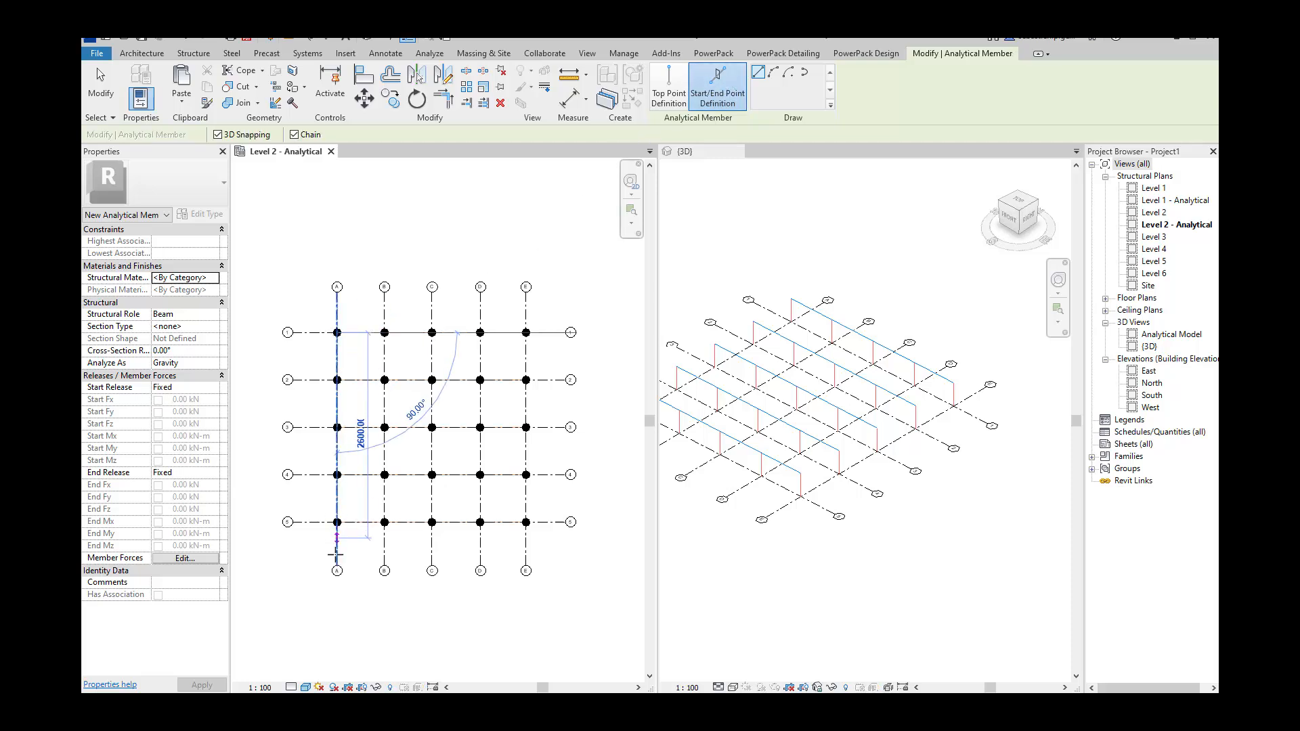
click(338, 522)
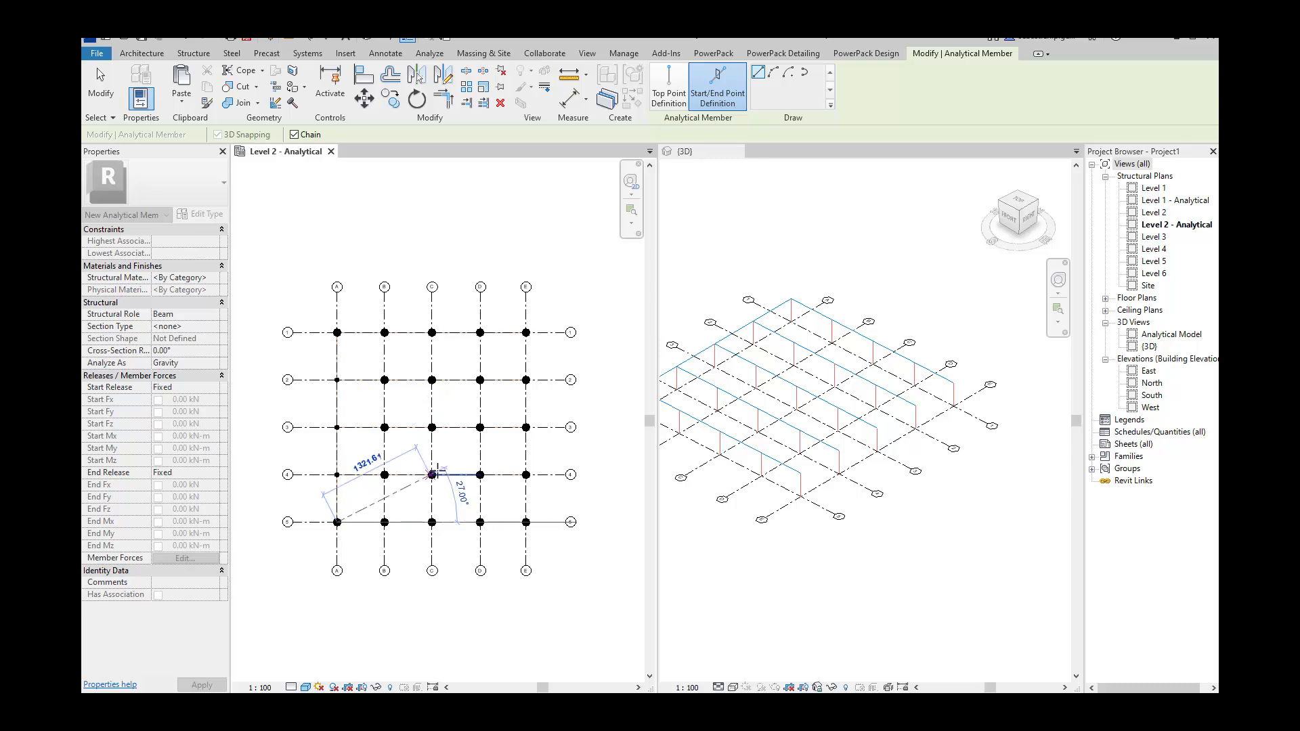
key(Escape)
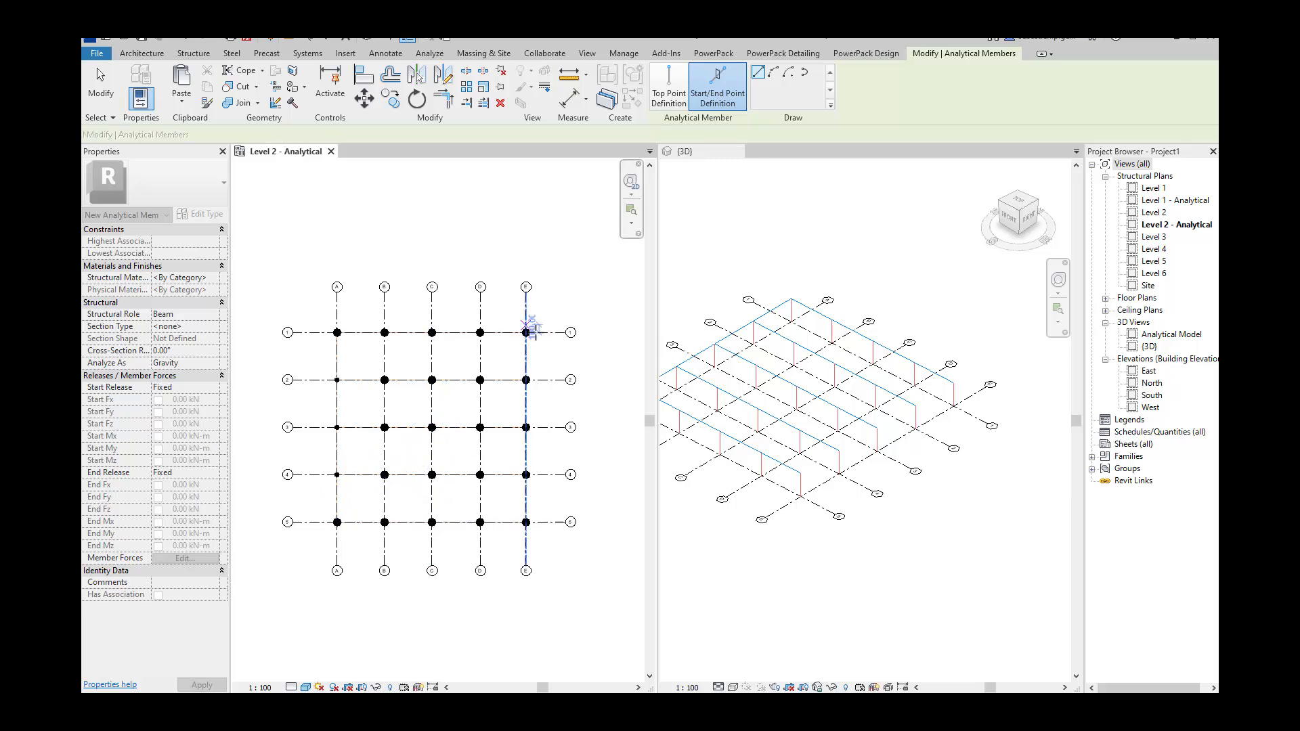
- Draw one analytical beam along grid line E from column E1 to column E5
click(526, 332)
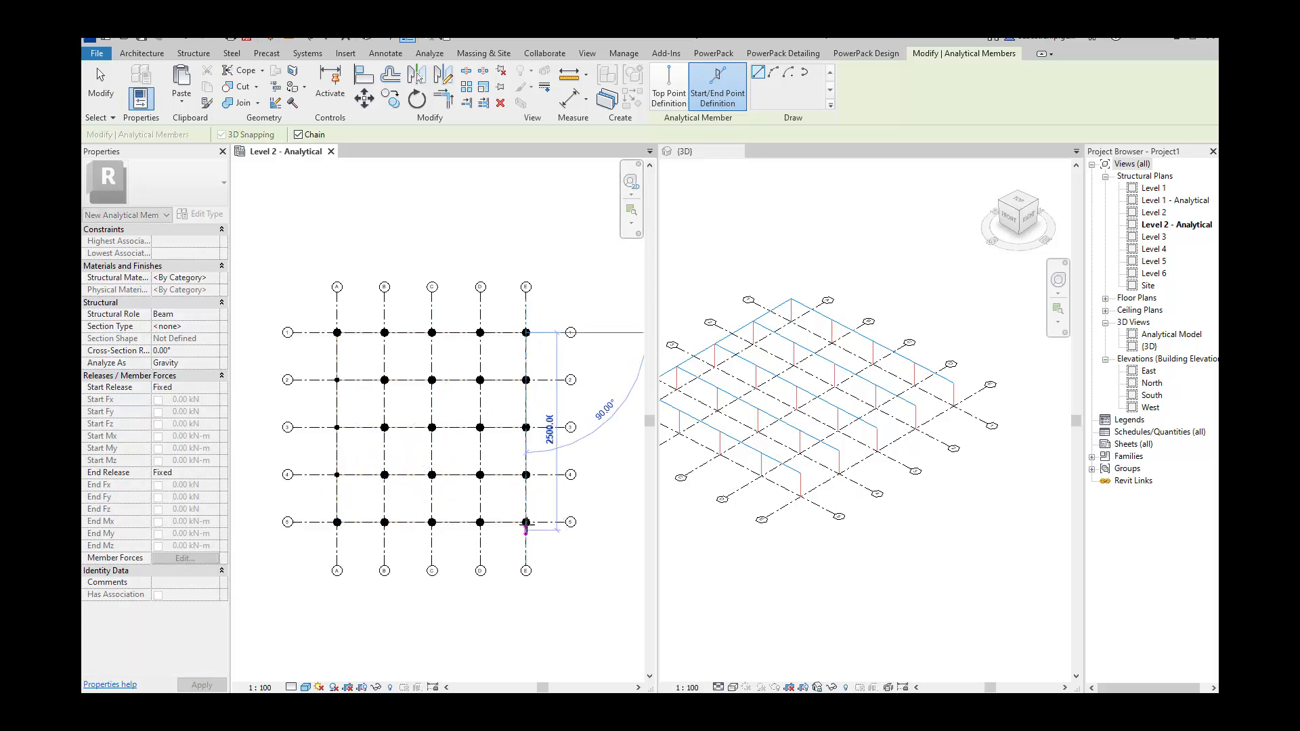
click(526, 522)
key(Escape)
key(Escape)
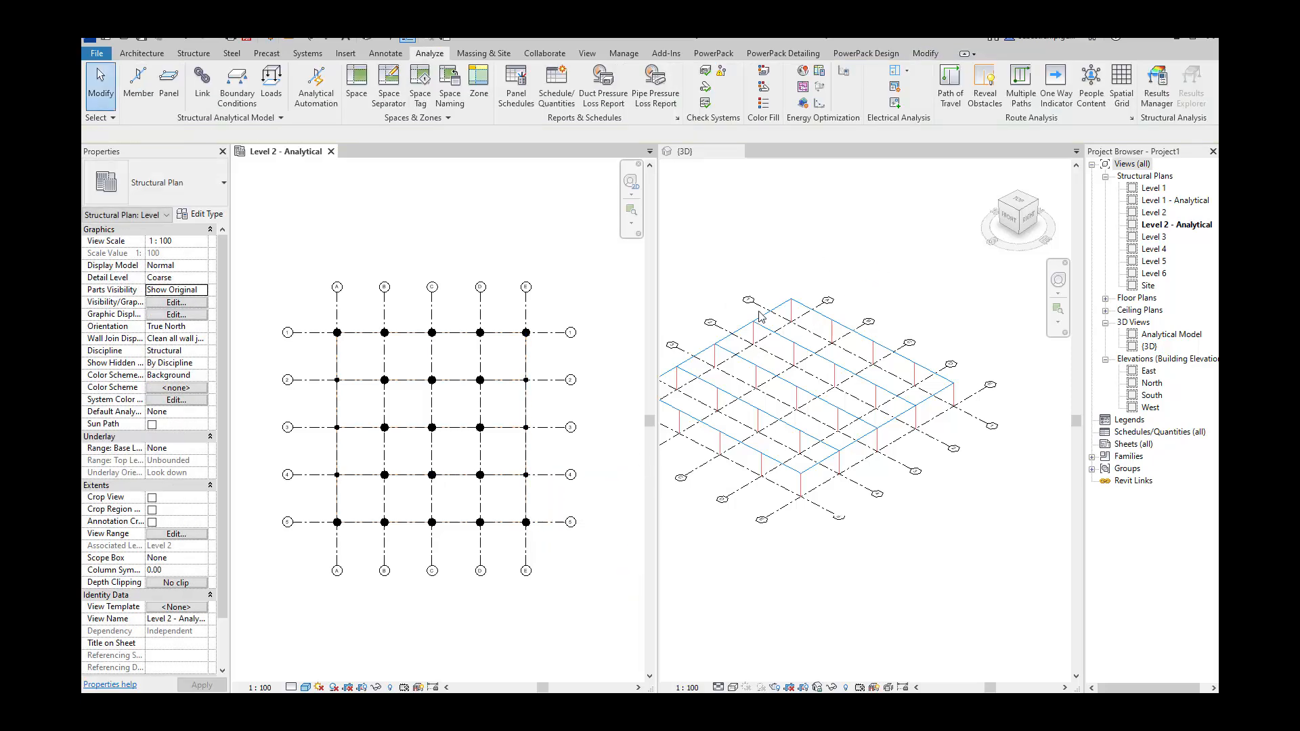
- Draw an unchained analytical member with the Member role diagonally from the top of column E3 to the base of column E4
click(138, 79)
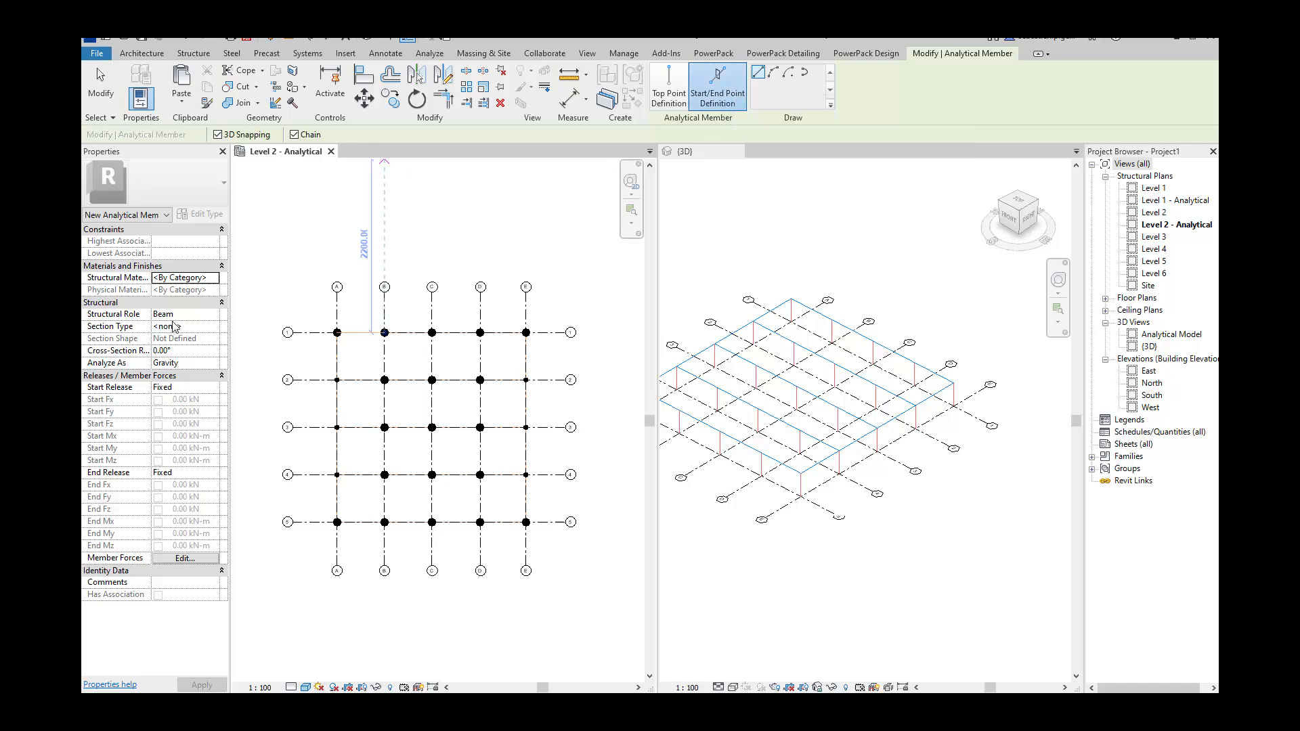
click(203, 318)
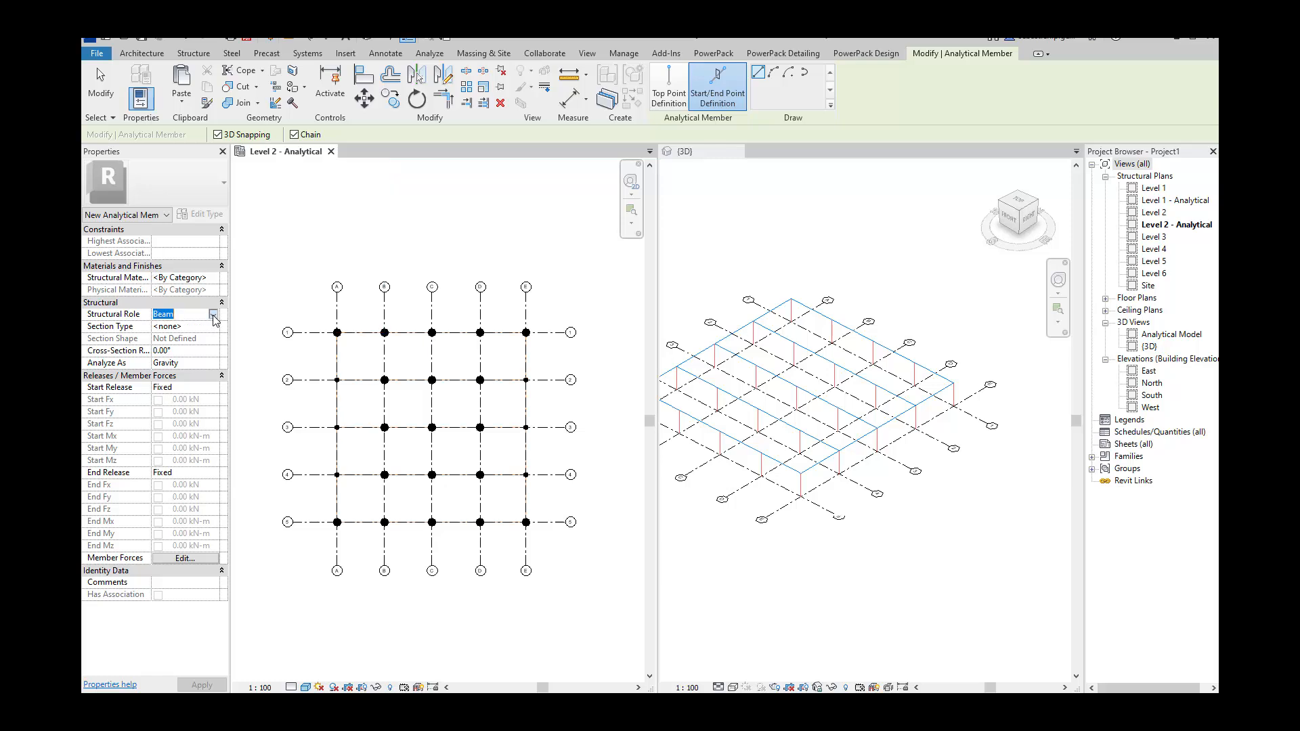
click(213, 315)
click(168, 357)
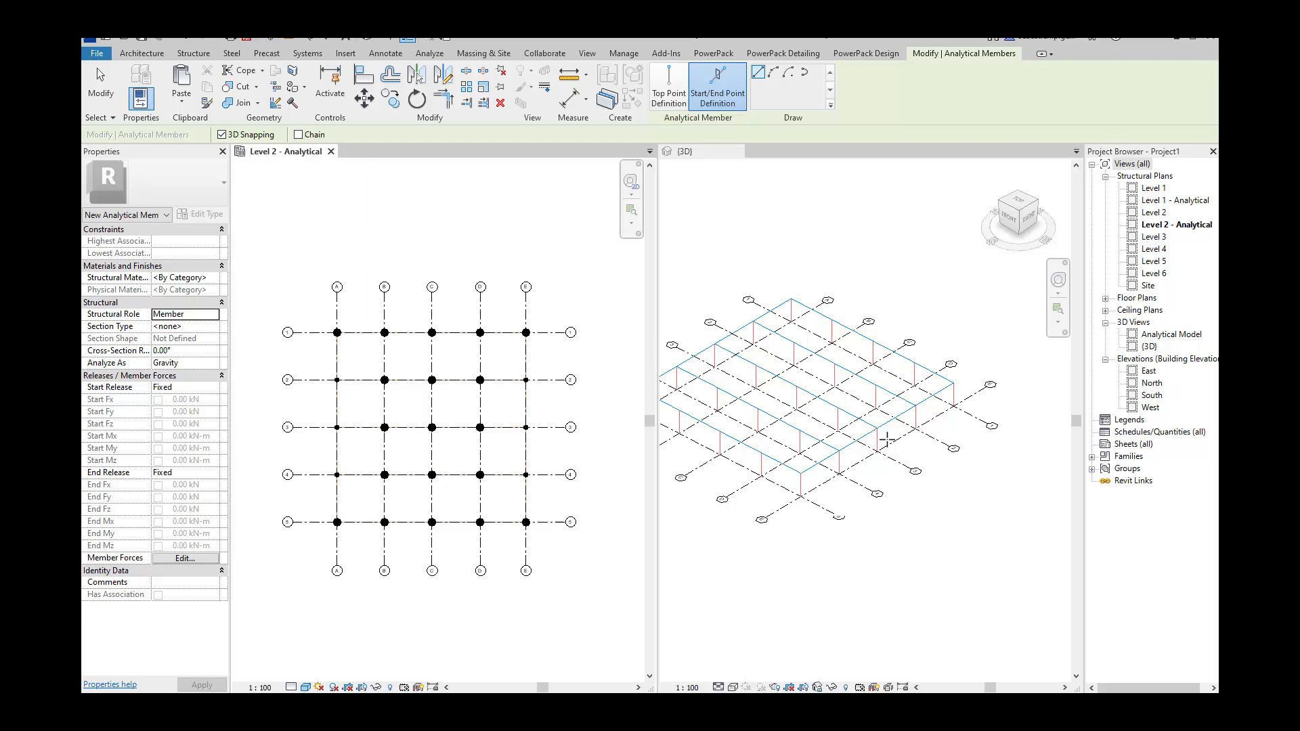
scroll(887, 440, up, 3)
click(866, 425)
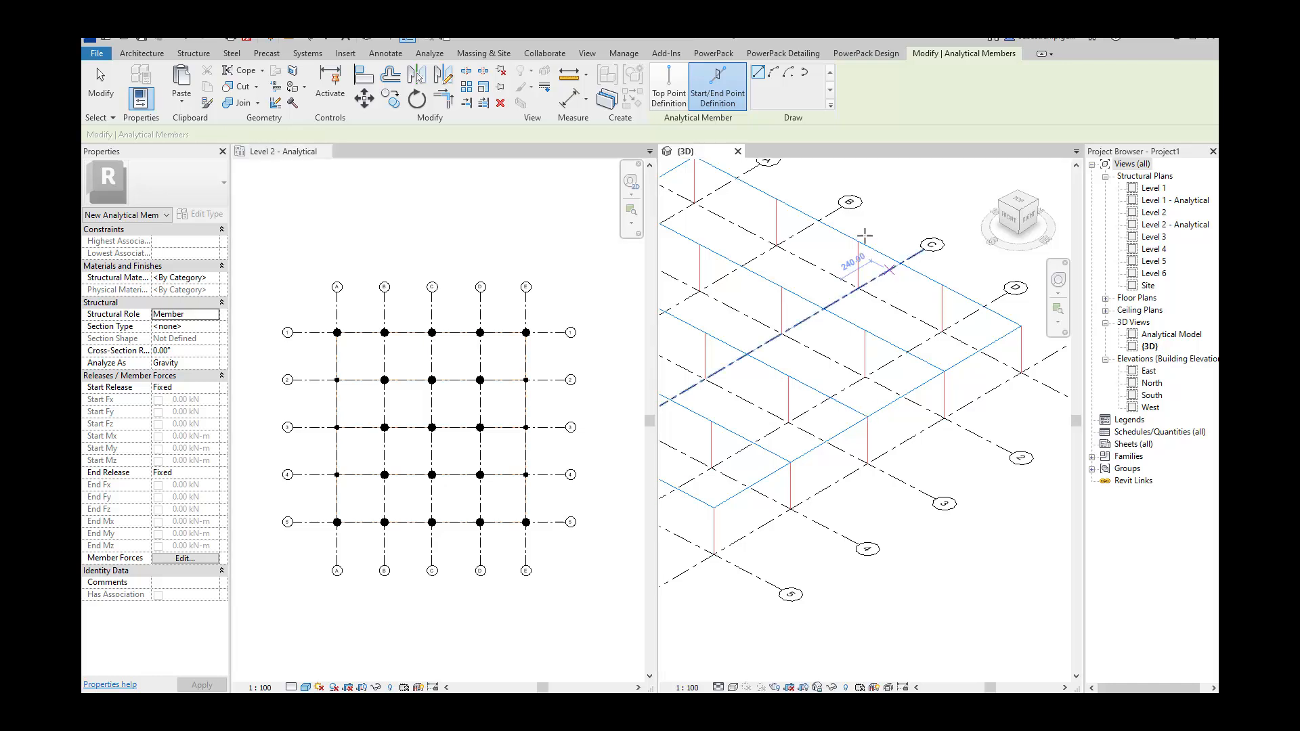
click(867, 417)
click(791, 509)
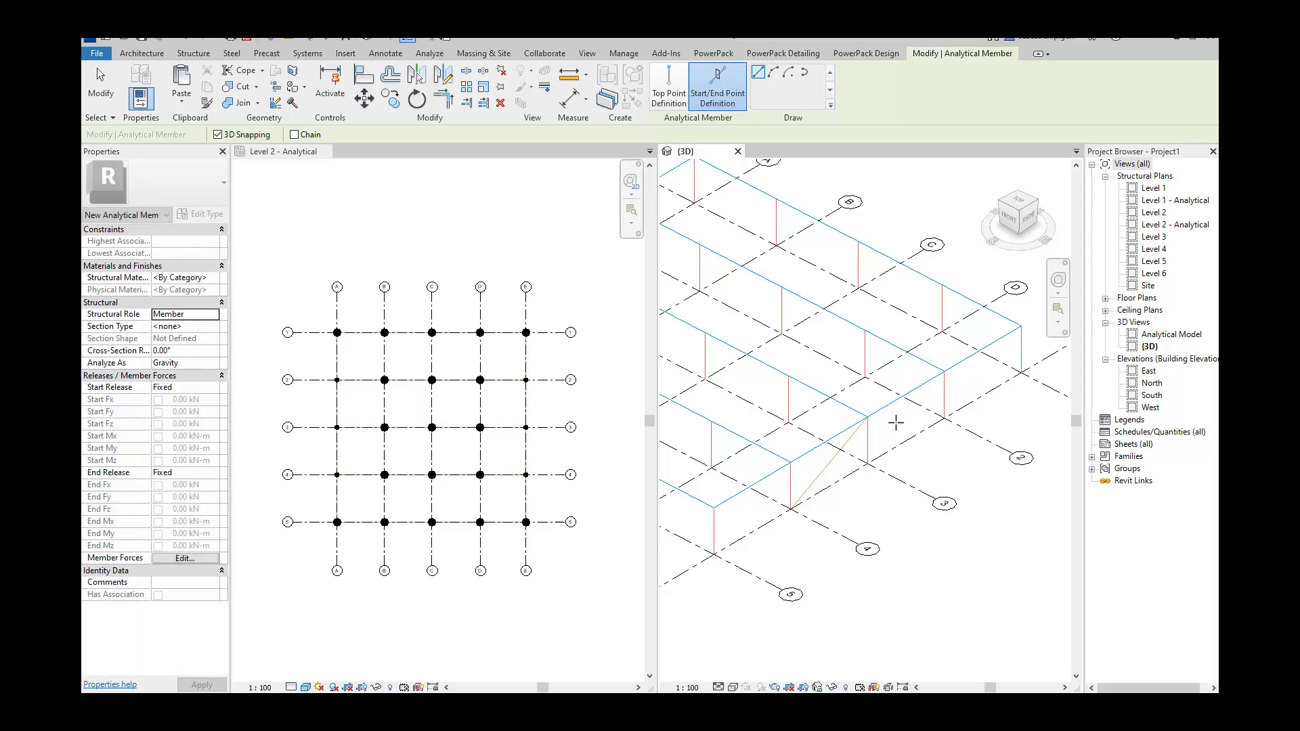
- Draw a second diagonal member from the top of column E3 to the base of column E2
click(867, 418)
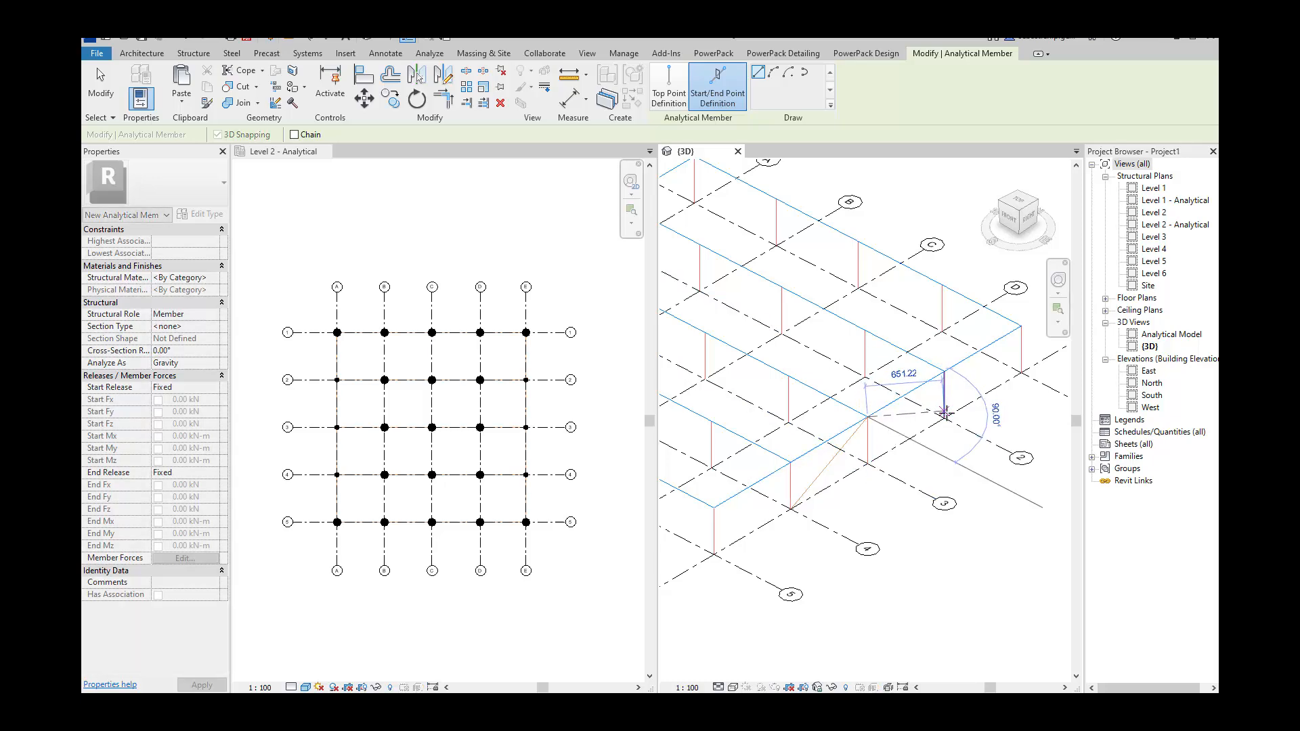
click(944, 417)
scroll(1005, 416, down, 3)
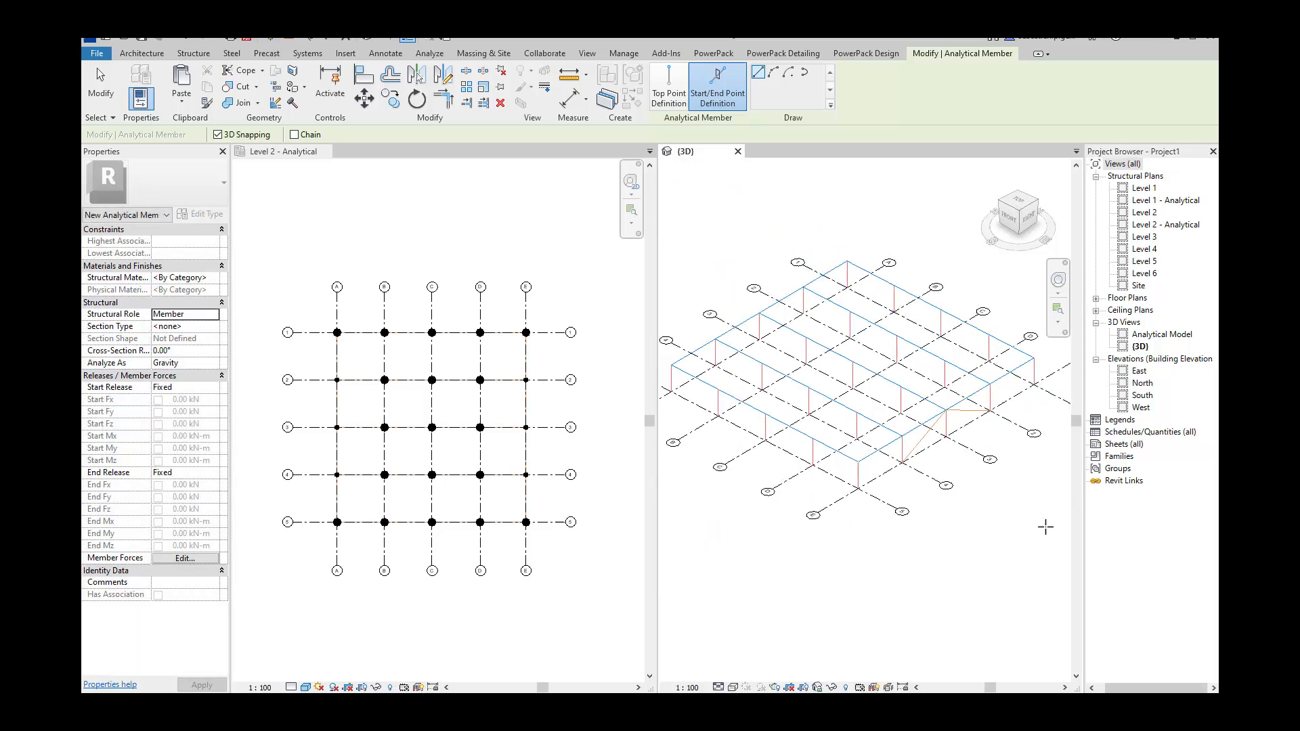
key(Escape)
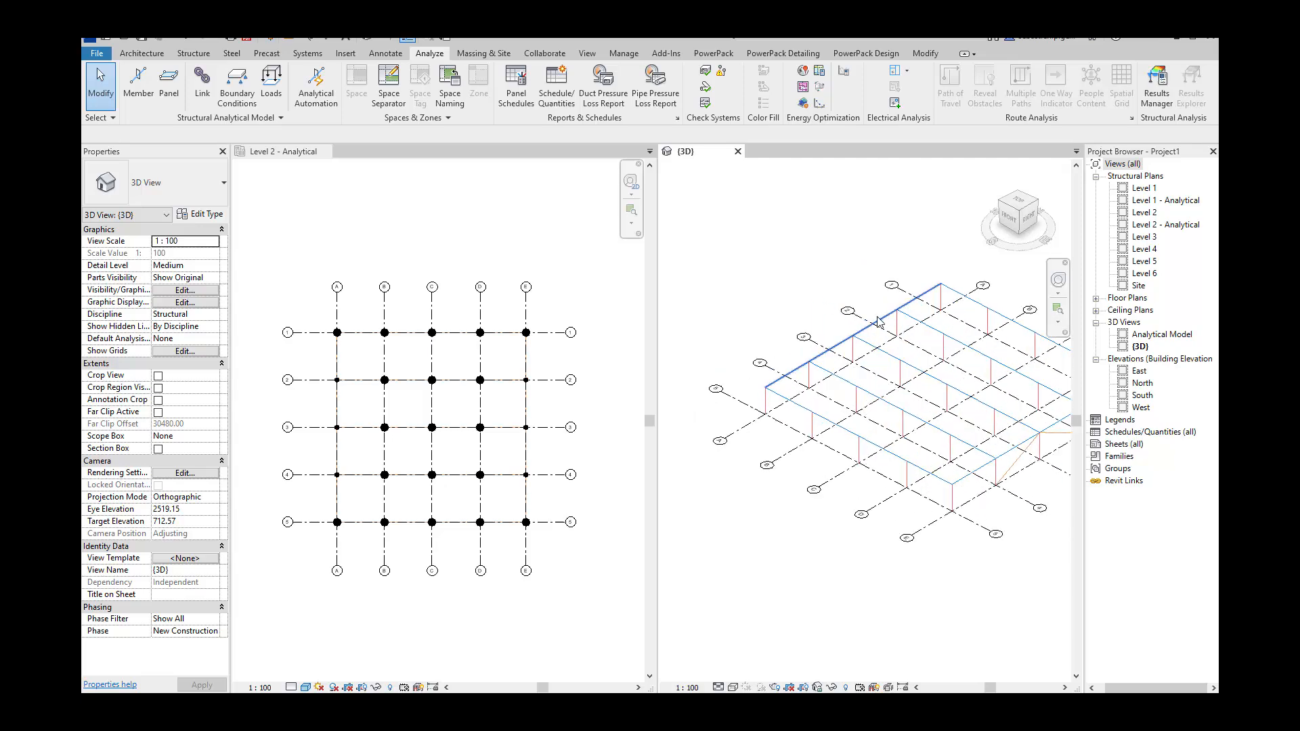
- Draw two diagonal members on grid line A from the top of column A3 to the bases of columns A4 and A2
scroll(796, 405, up, 3)
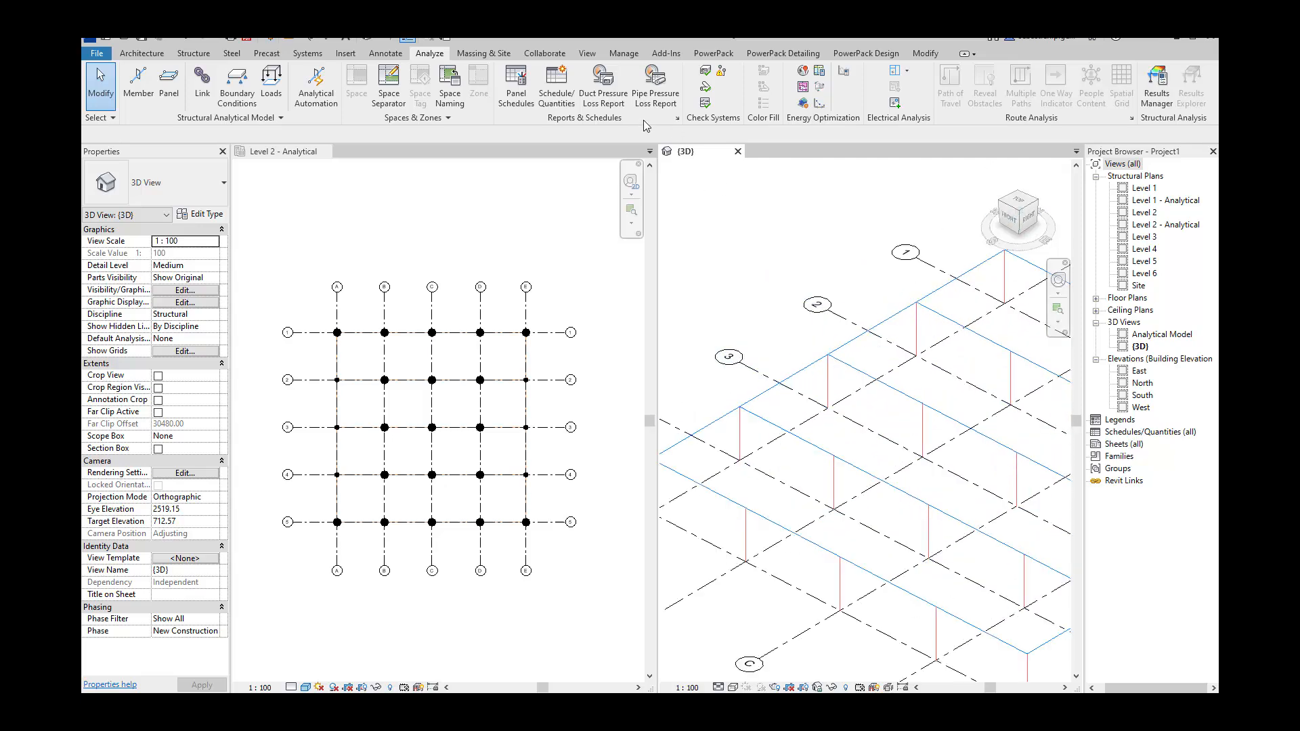
click(138, 83)
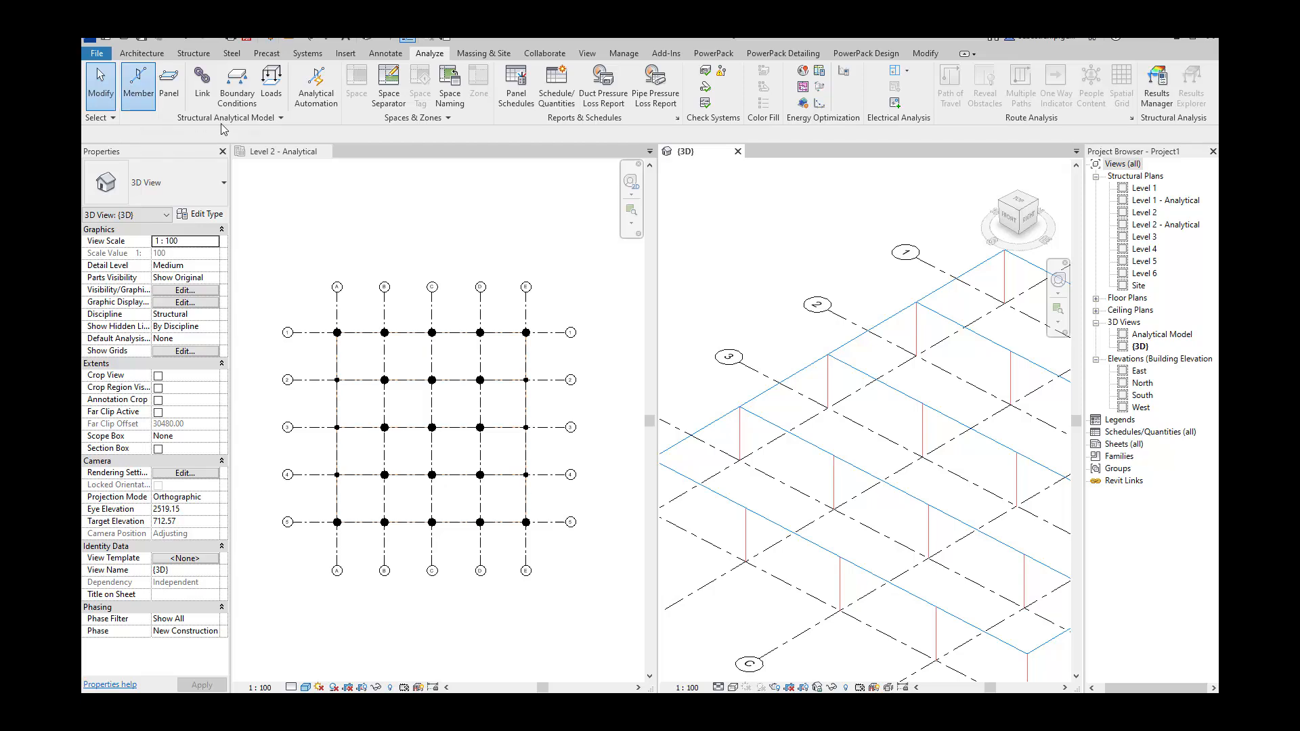
click(828, 354)
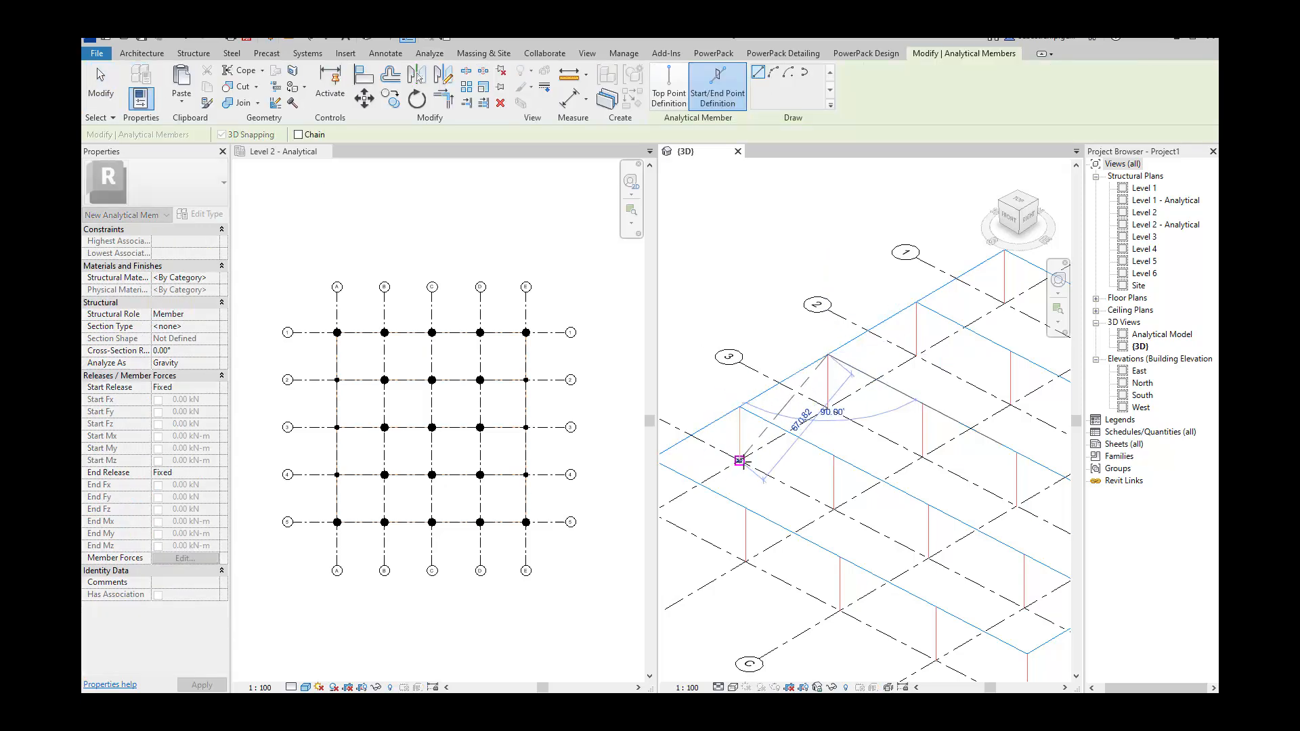
click(739, 461)
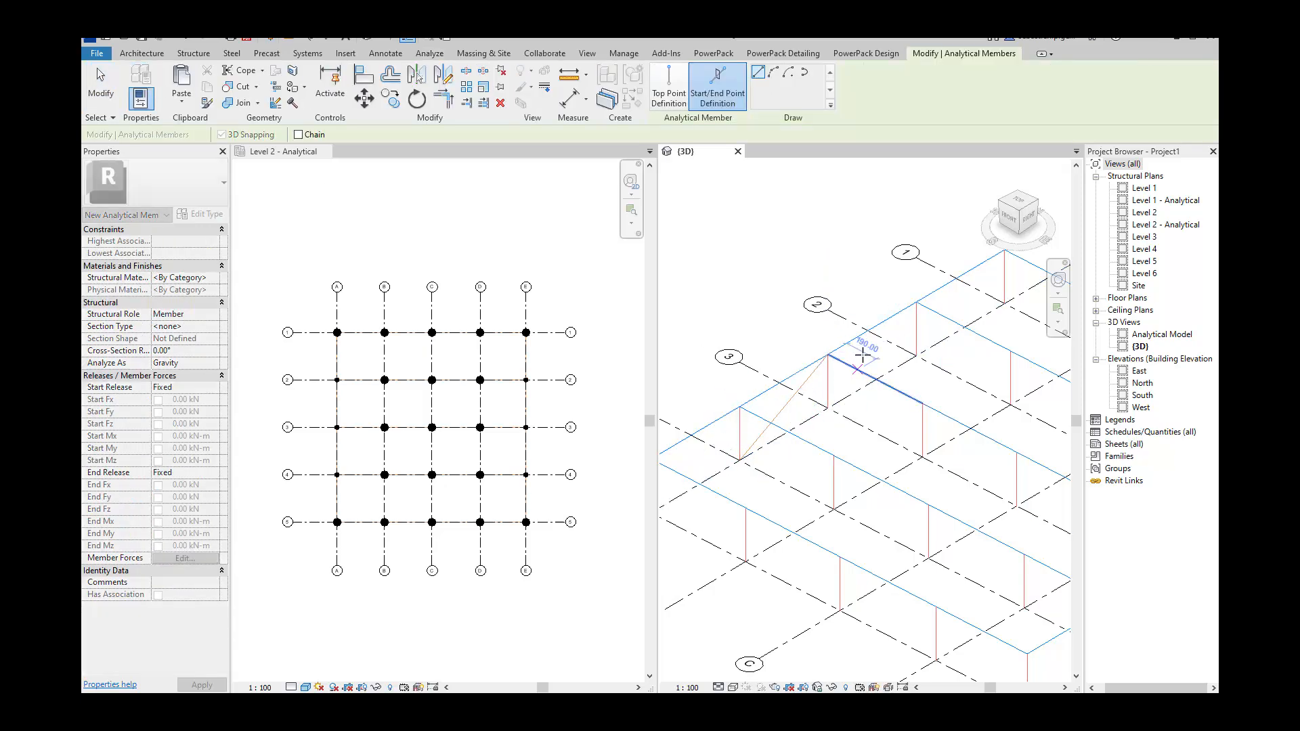
click(827, 355)
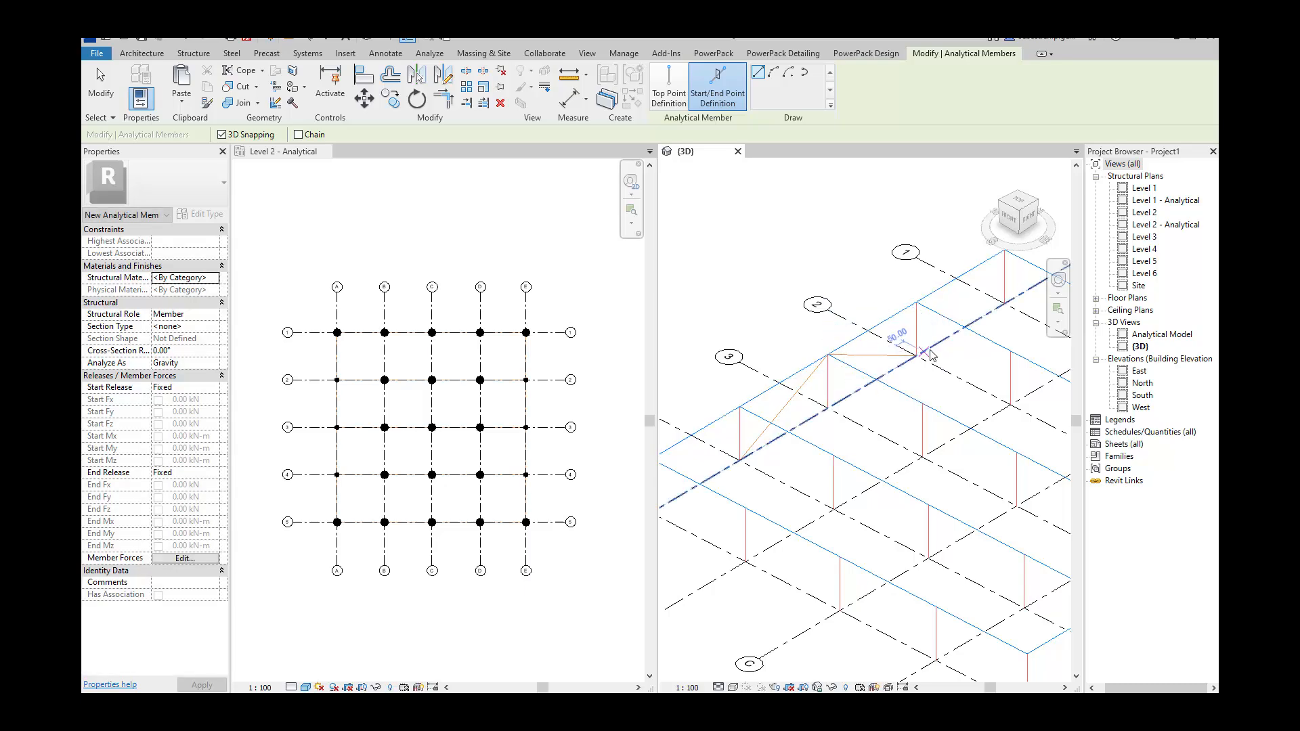
key(Escape)
key(Escape)
scroll(858, 340, down, 5)
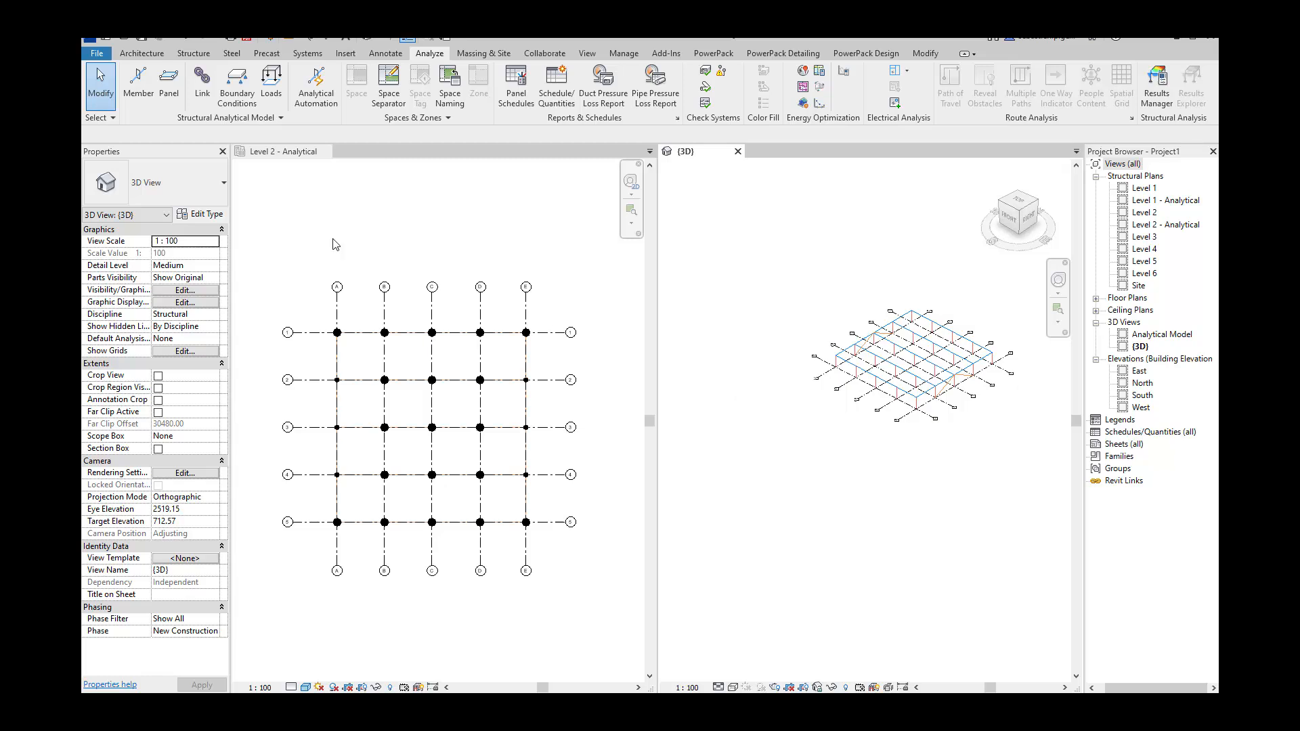
- Start a new analytical panel in the 3D view and set its structural role to Floor
click(171, 85)
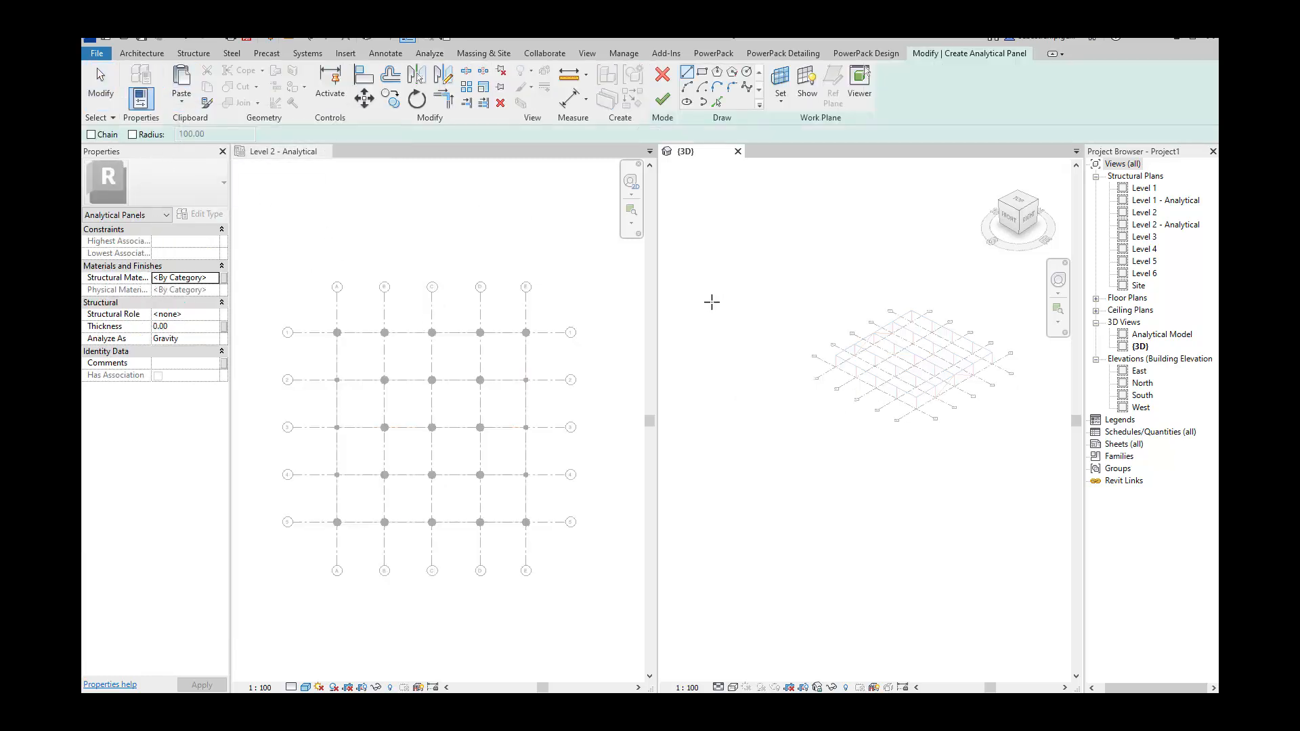
scroll(874, 349, up, 3)
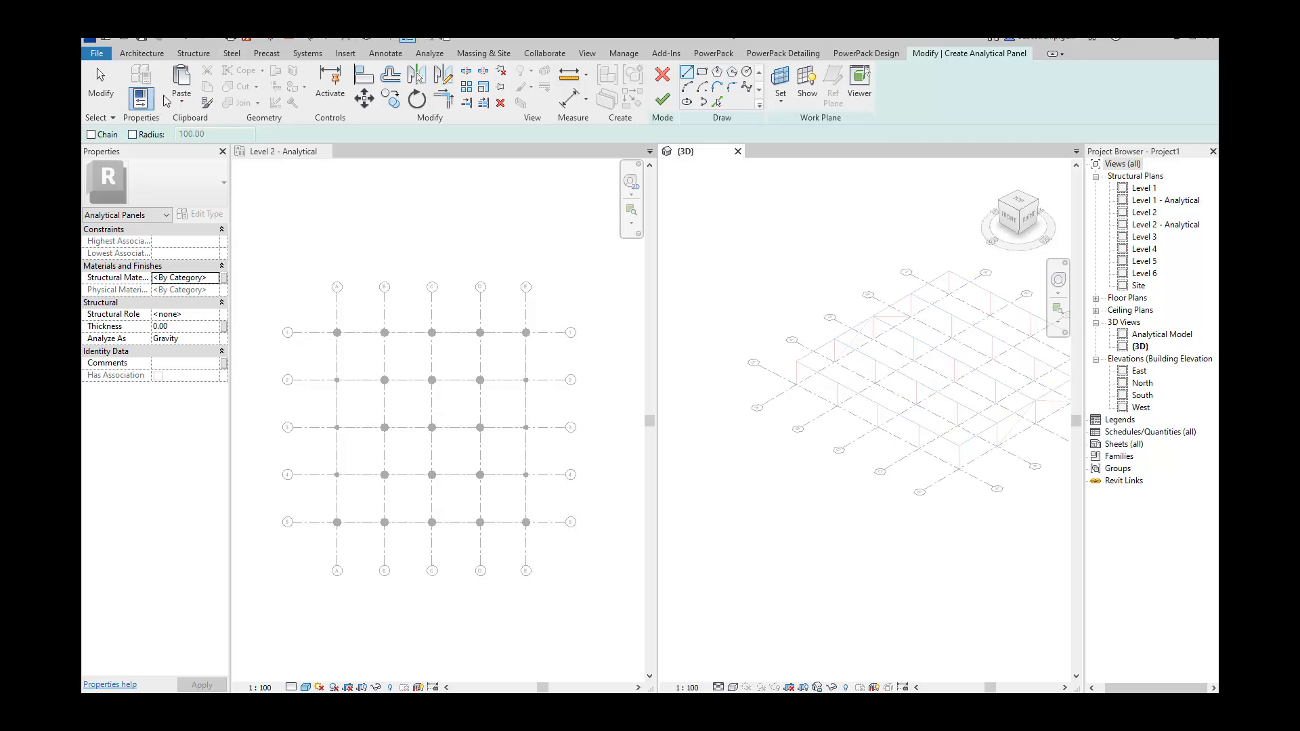
click(208, 315)
click(214, 315)
click(167, 338)
scroll(802, 361, up, 2)
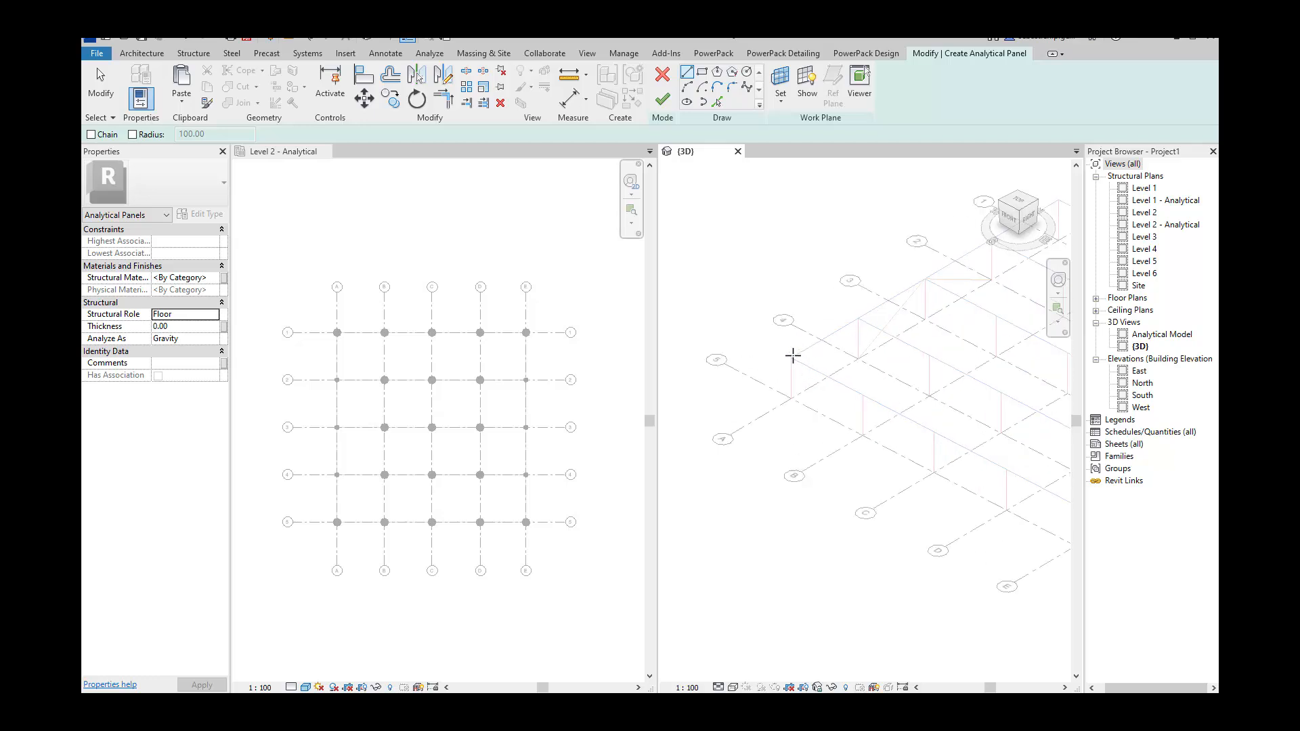
- Sketch the panel's rectangular boundary from grid intersection A5 to E1 at the column bases and finish the panel
click(703, 73)
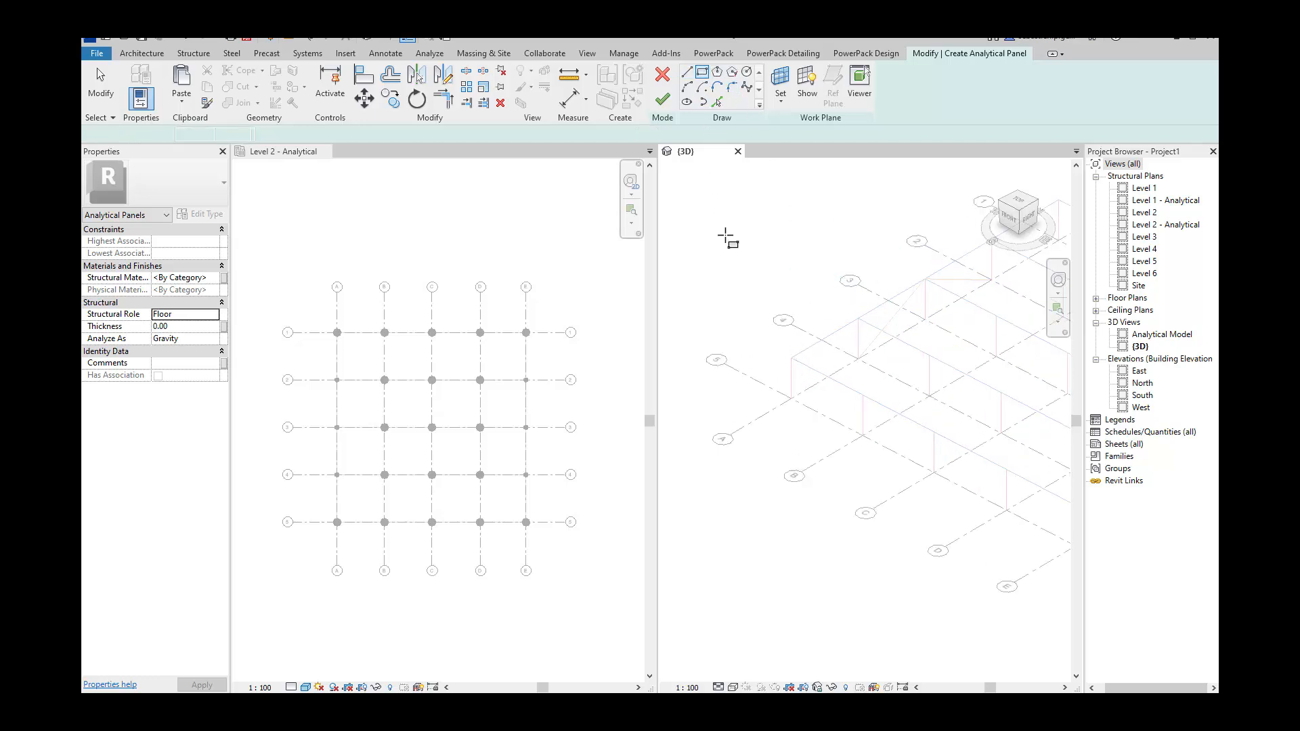
click(793, 398)
scroll(701, 422, down, 2)
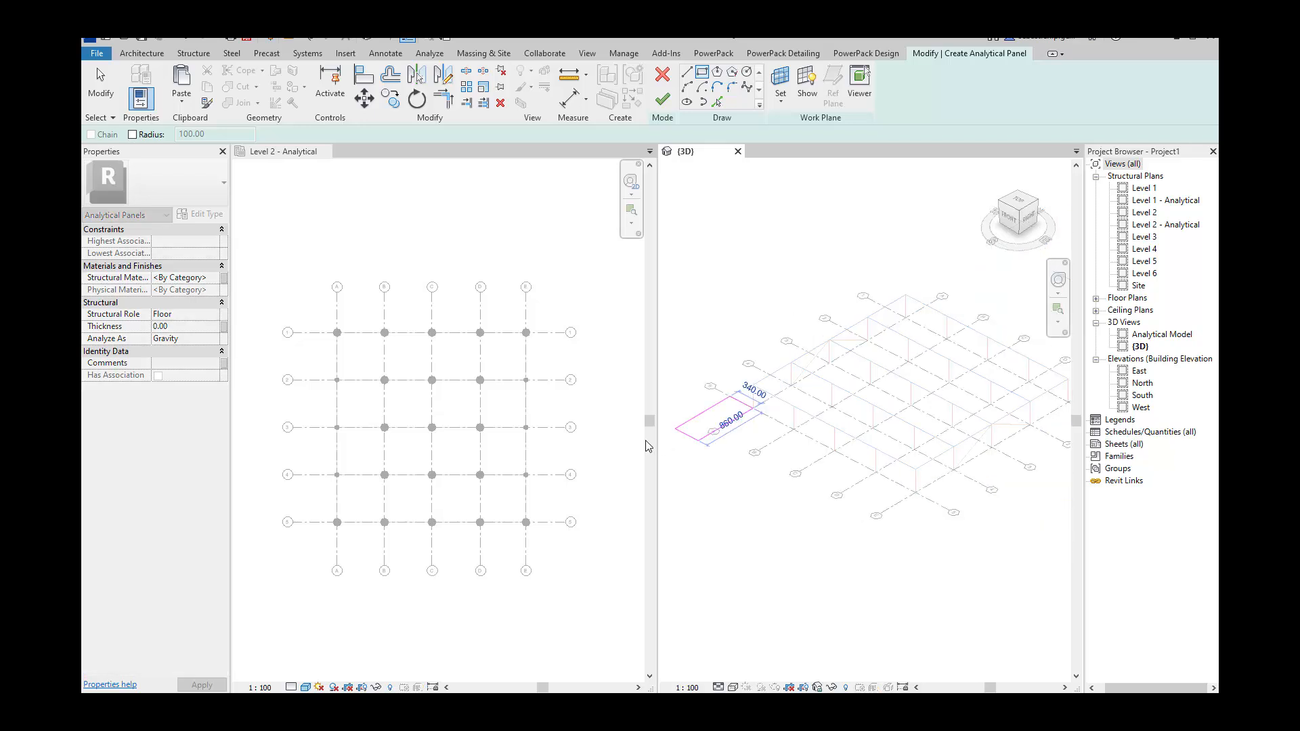
scroll(636, 451, down, 2)
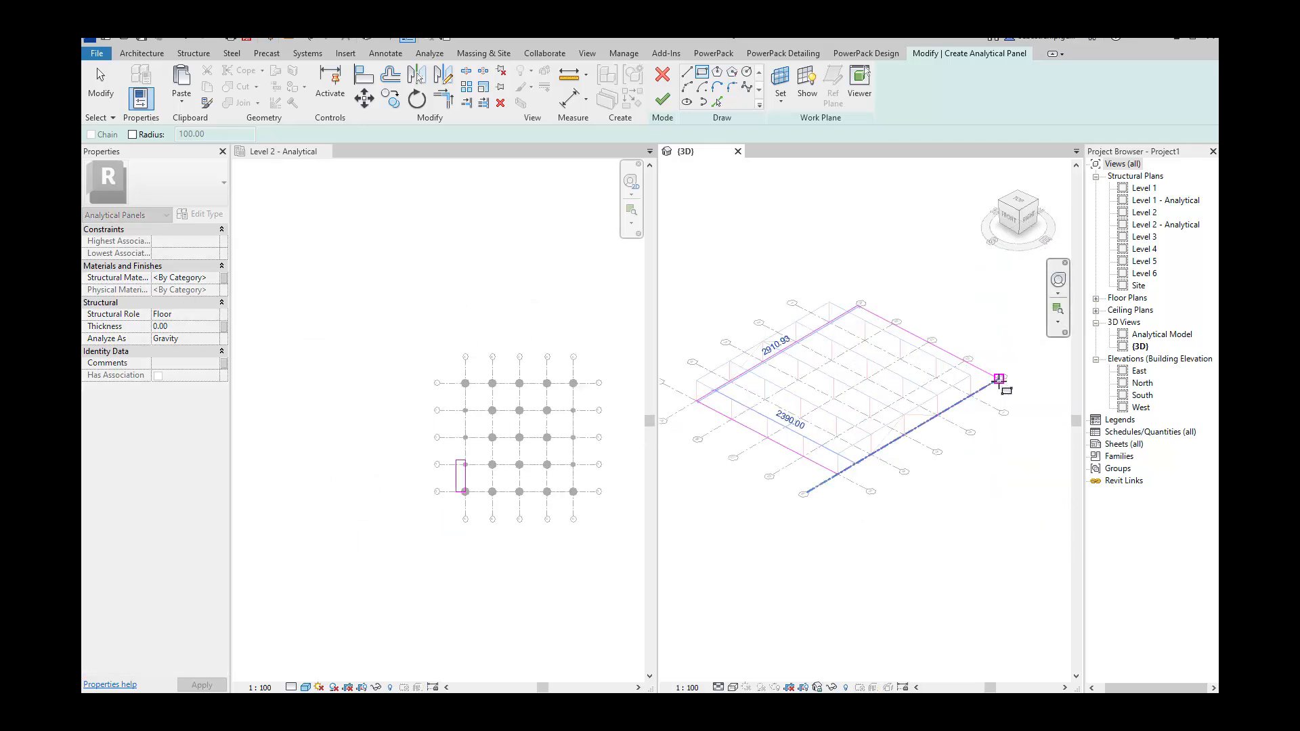
scroll(962, 405, up, 5)
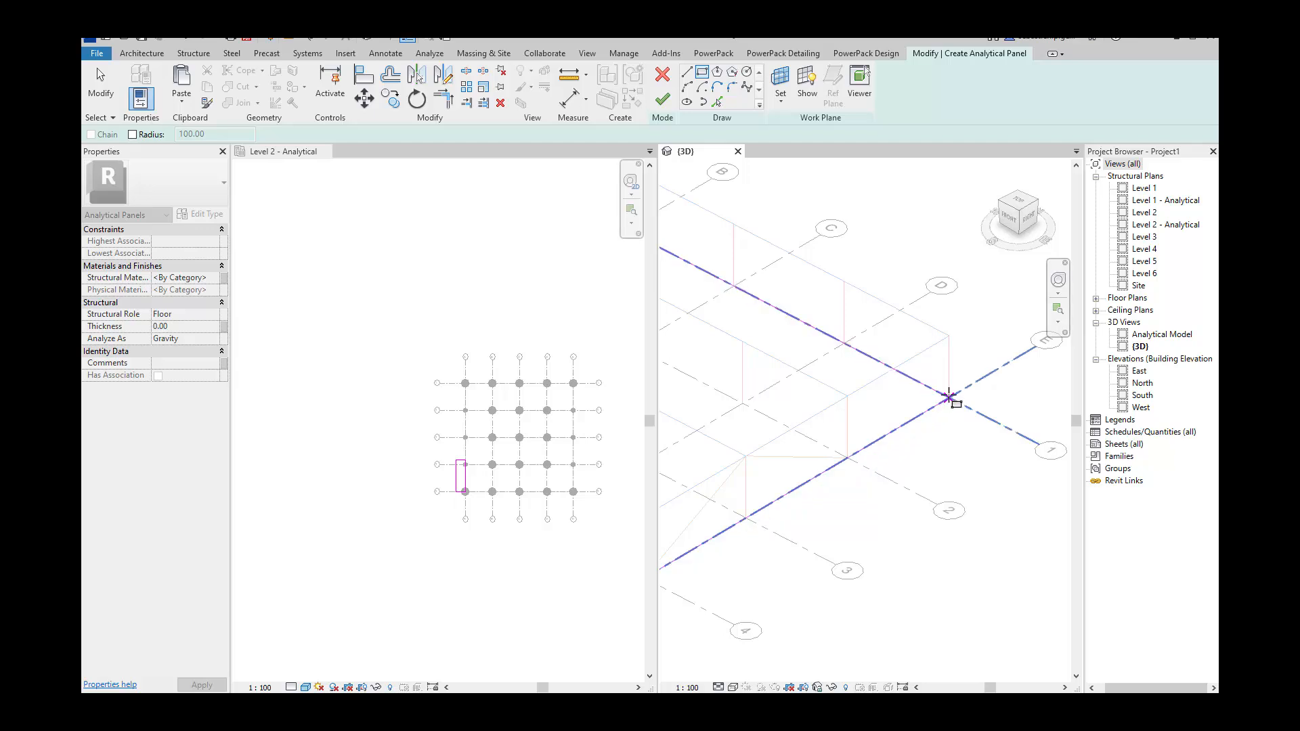
click(949, 397)
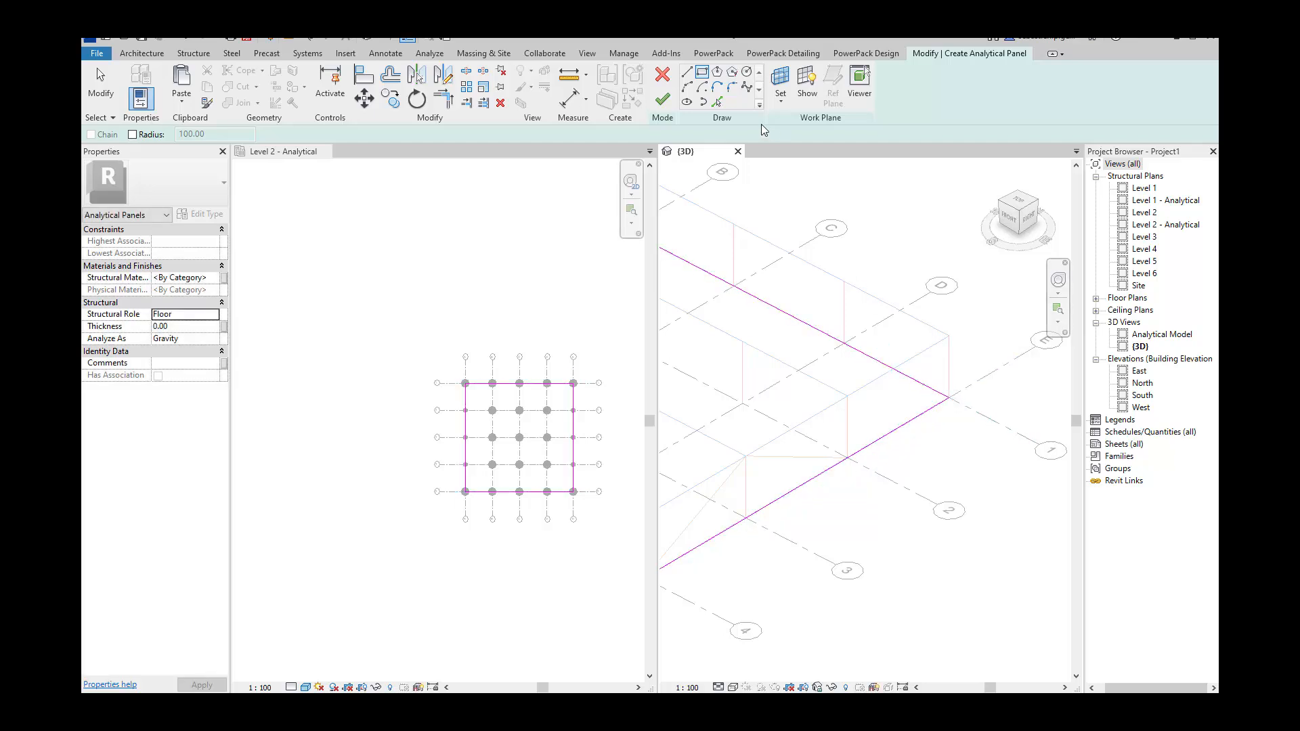
click(662, 99)
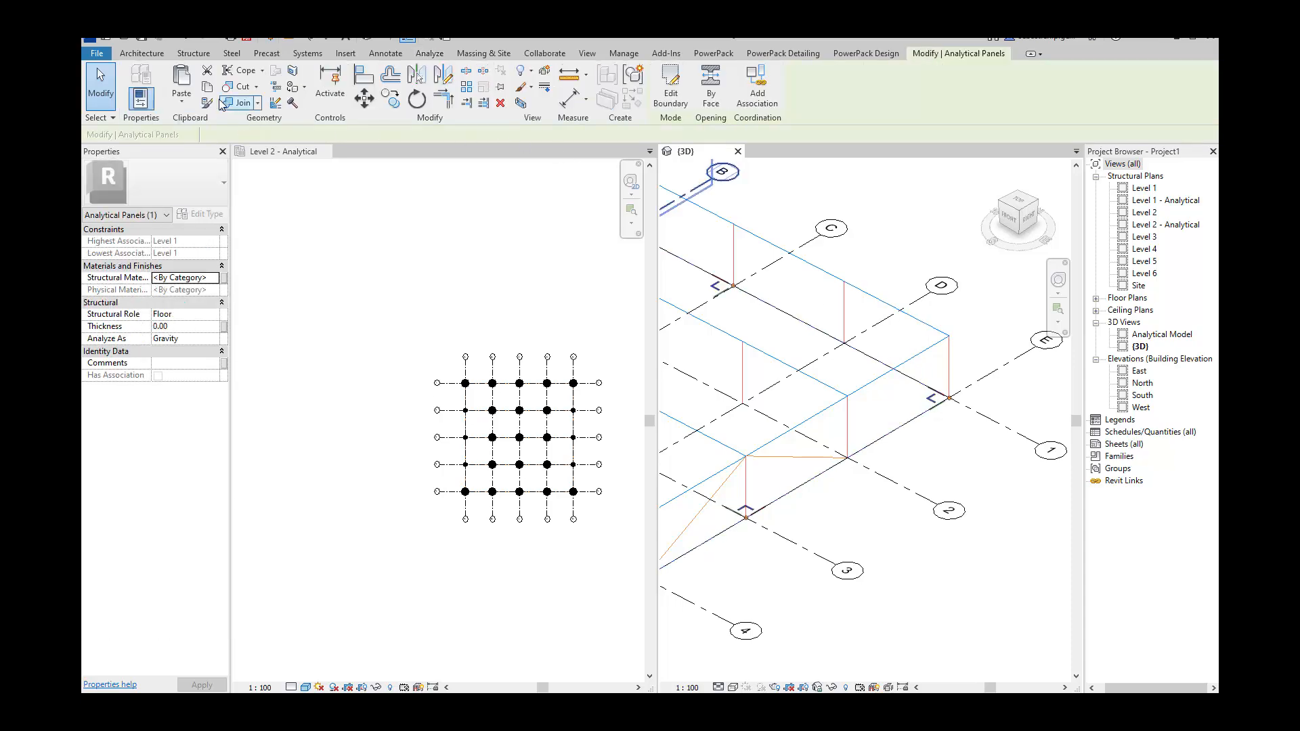
- Paste a copy of the floor panel aligned to Level 2 and delete the original panel at Level 1
click(192, 105)
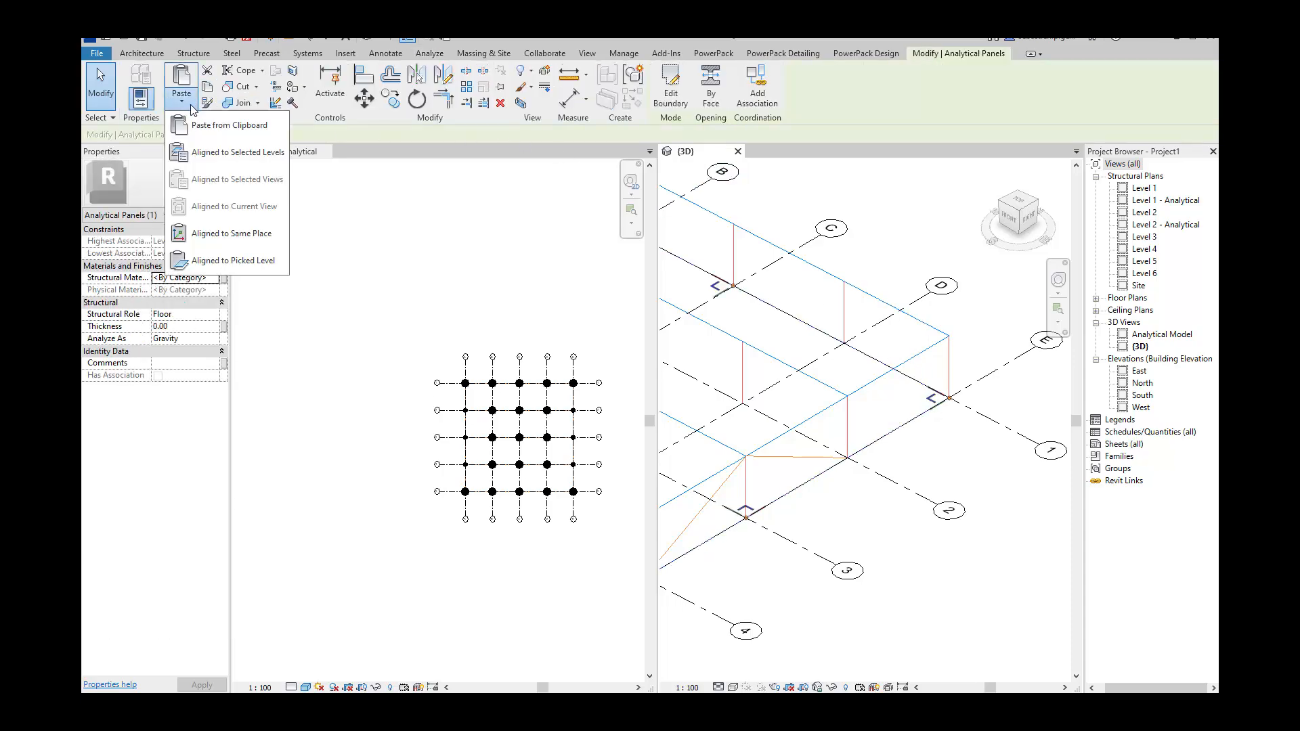
click(210, 152)
click(585, 294)
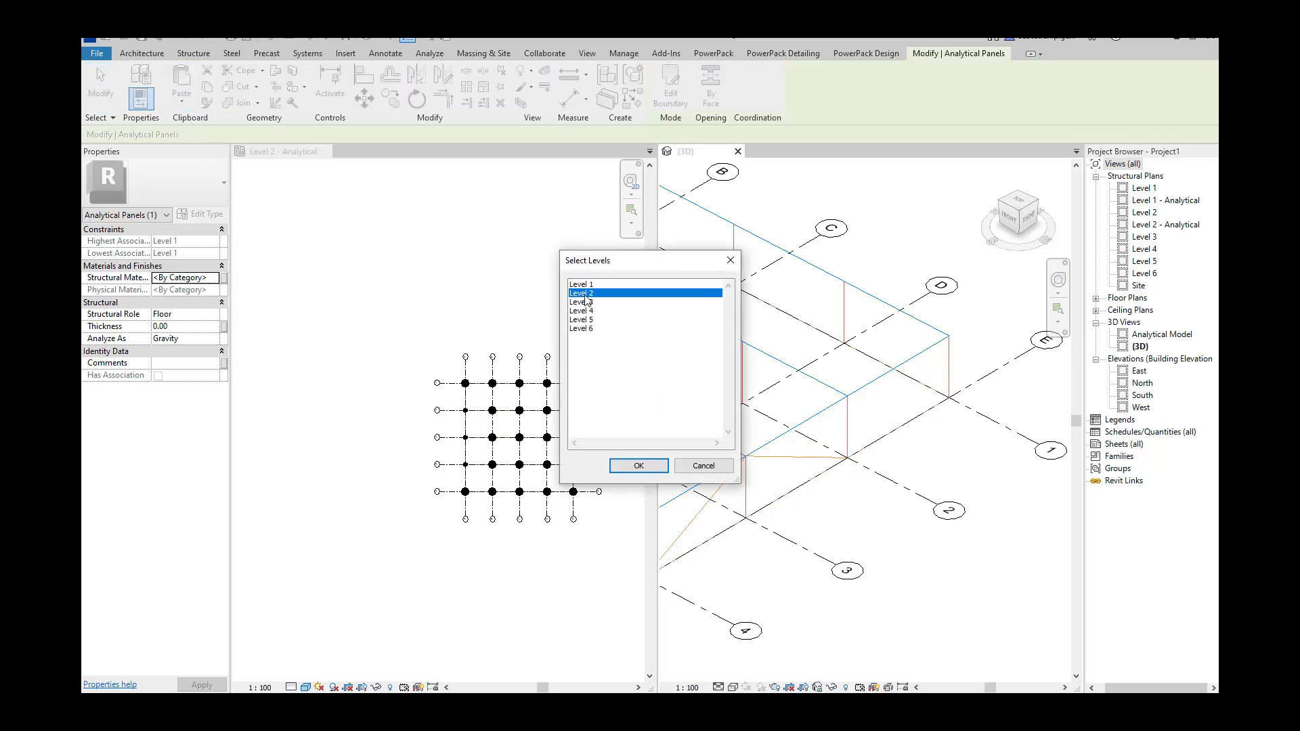
click(640, 466)
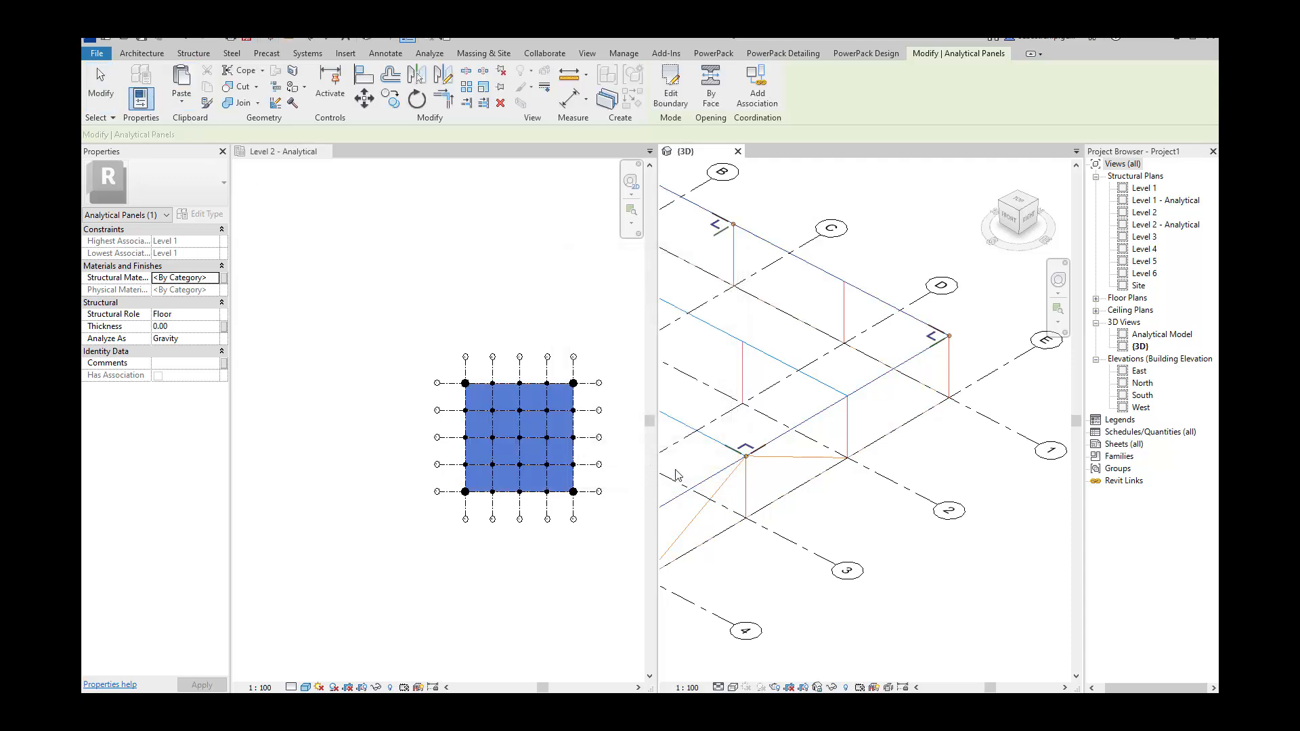
click(851, 505)
click(912, 425)
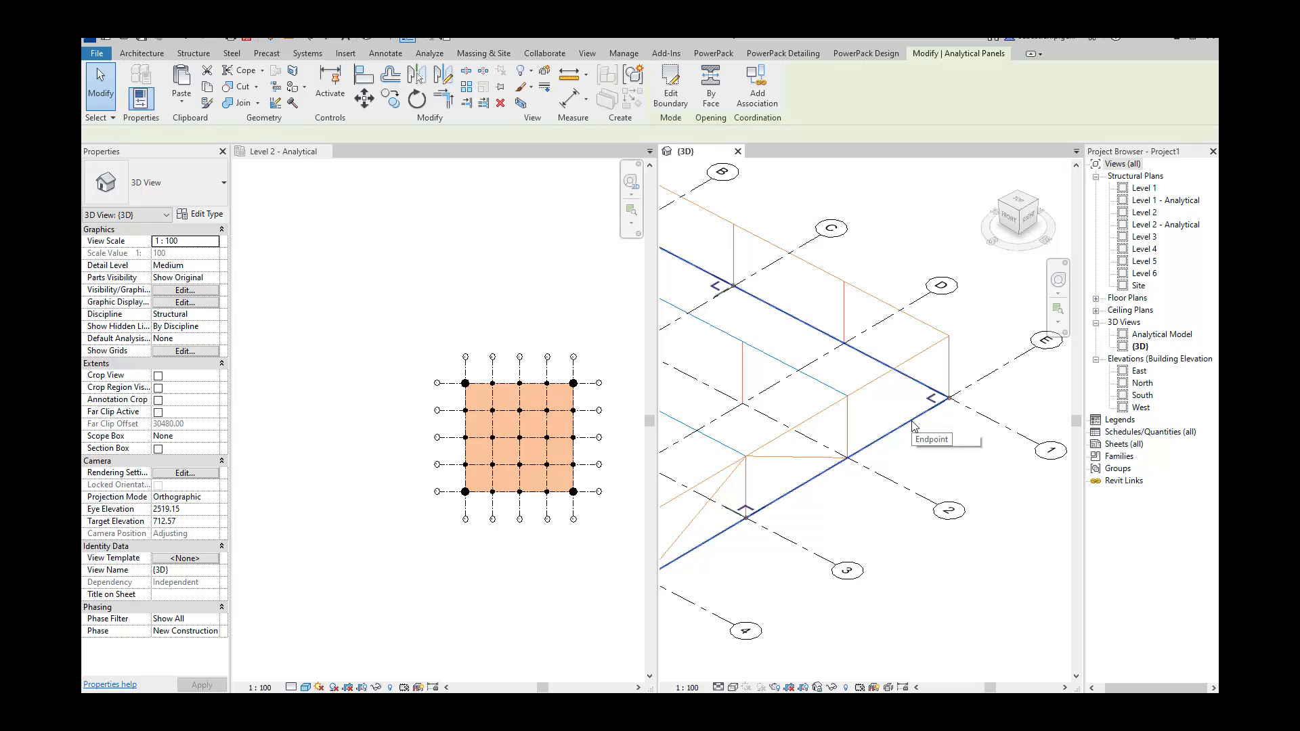
key(Escape)
- Copy all analytical members and the panel, excluding the grids, and paste them aligned to Levels 2 through 6
scroll(873, 440, down, 8)
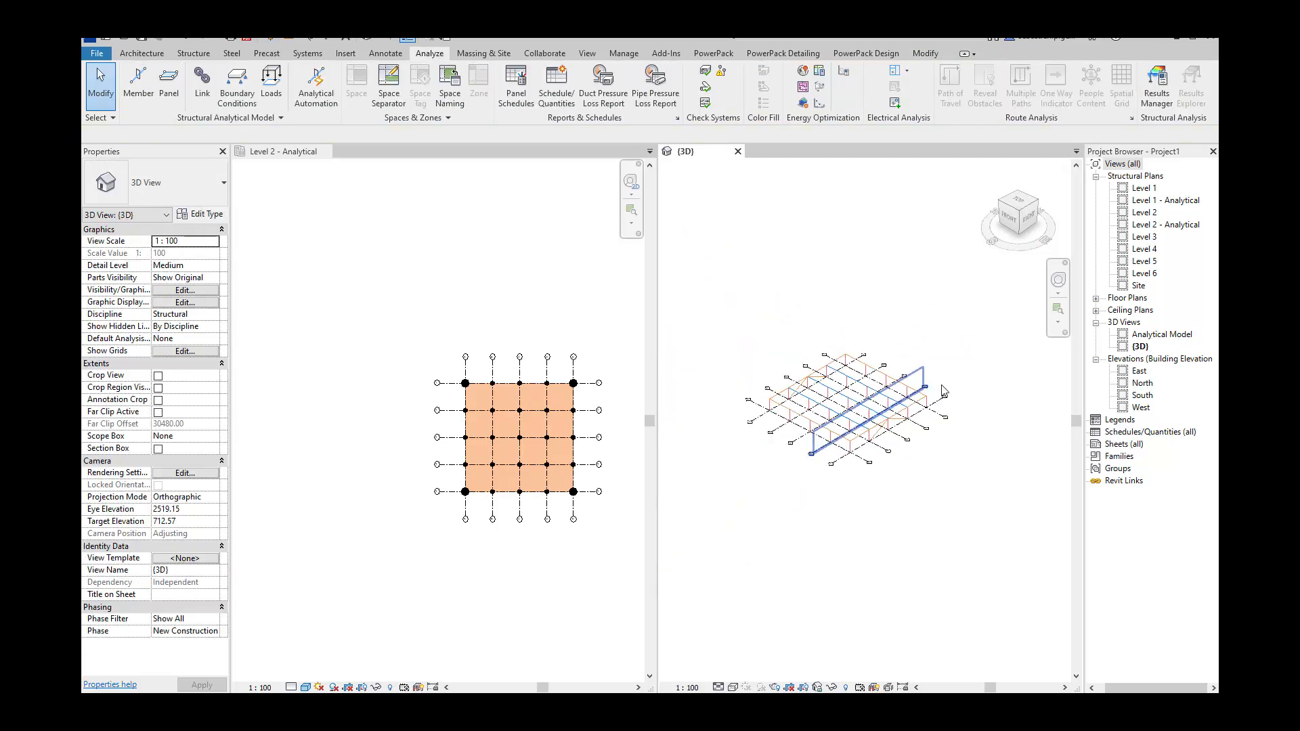
scroll(866, 362, up, 2)
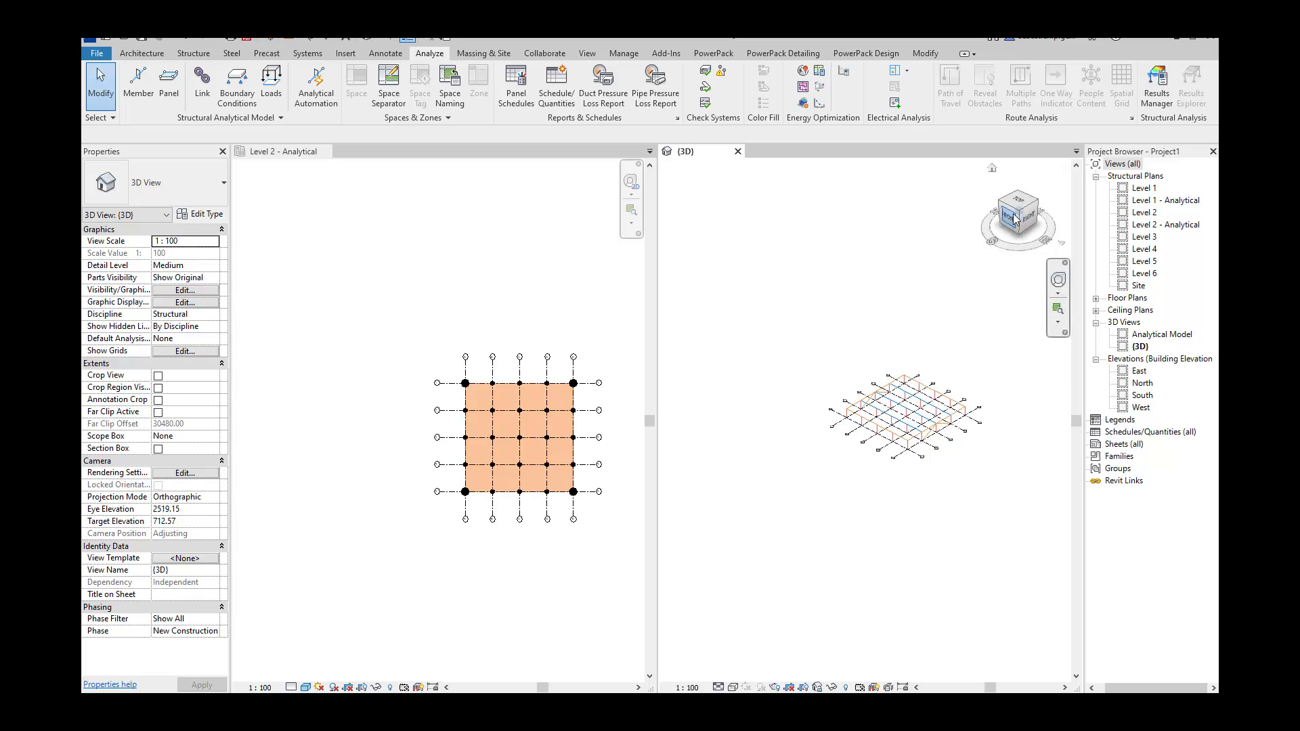
scroll(966, 427, up, 2)
scroll(795, 466, down, 2)
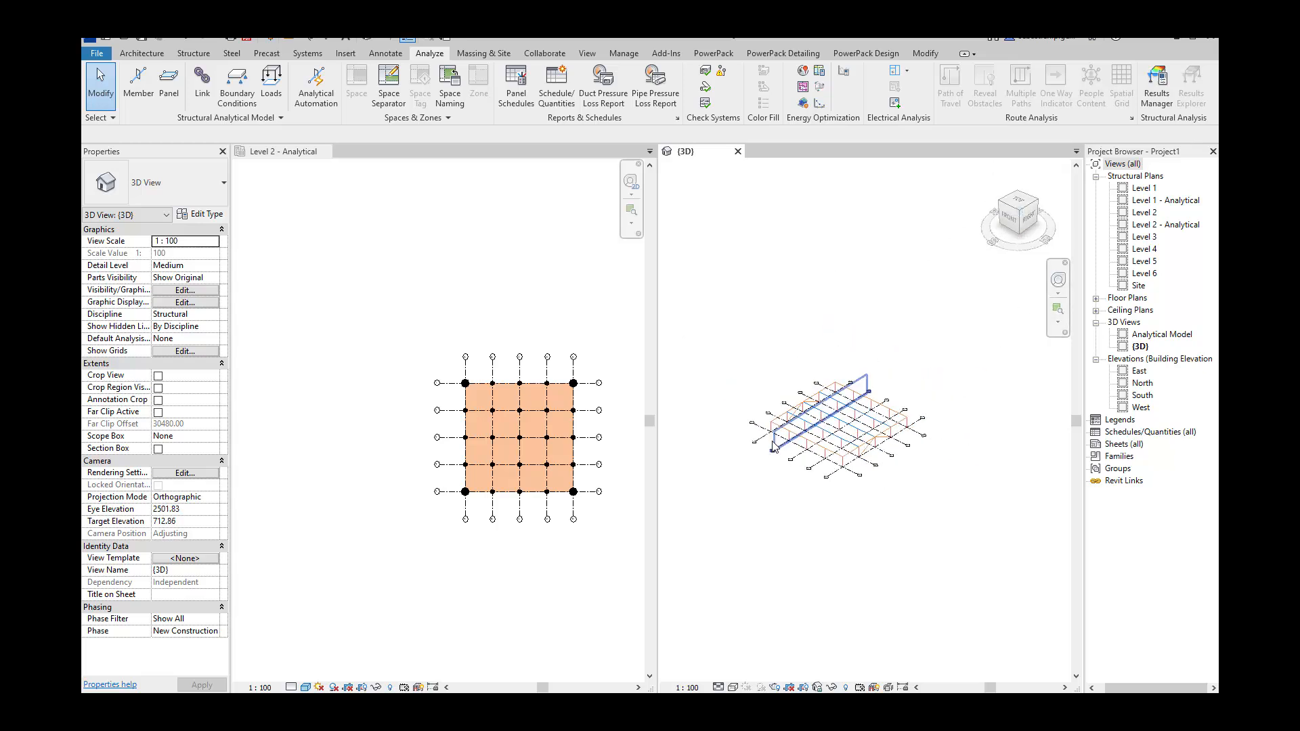
drag(940, 486, 741, 358)
click(664, 80)
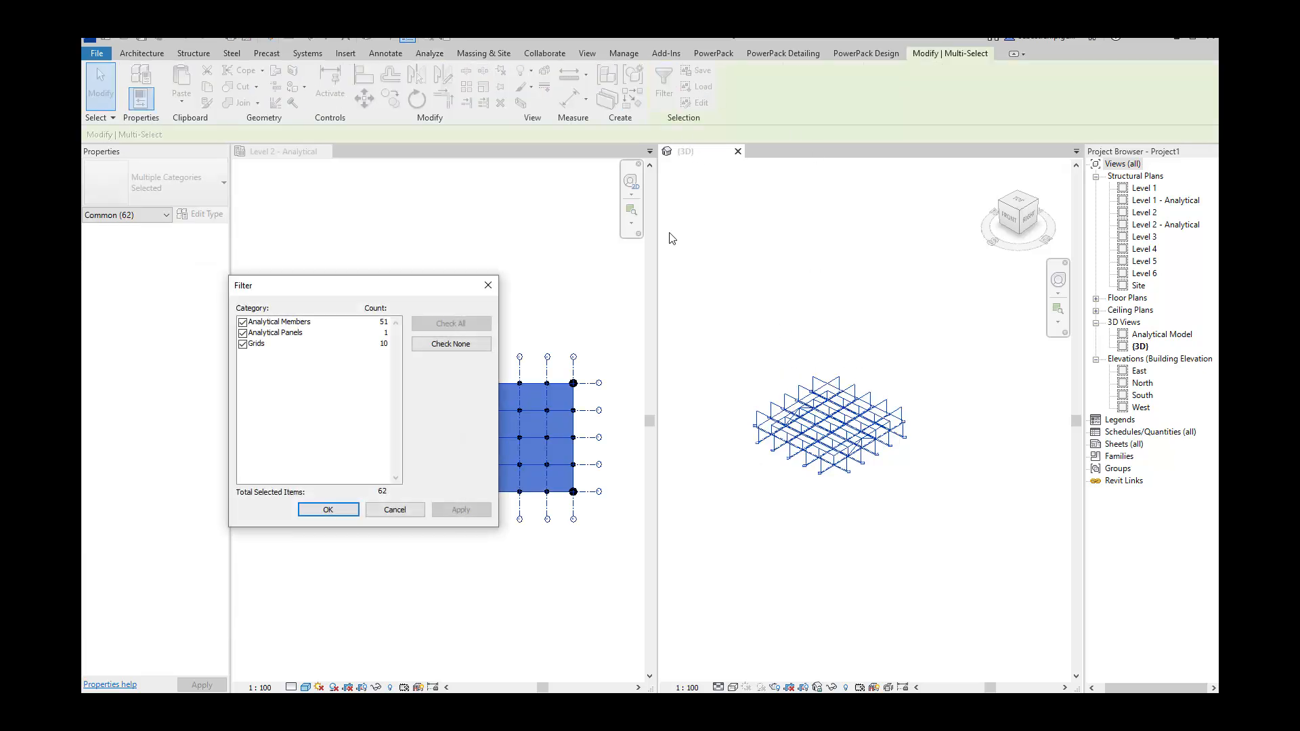
click(242, 344)
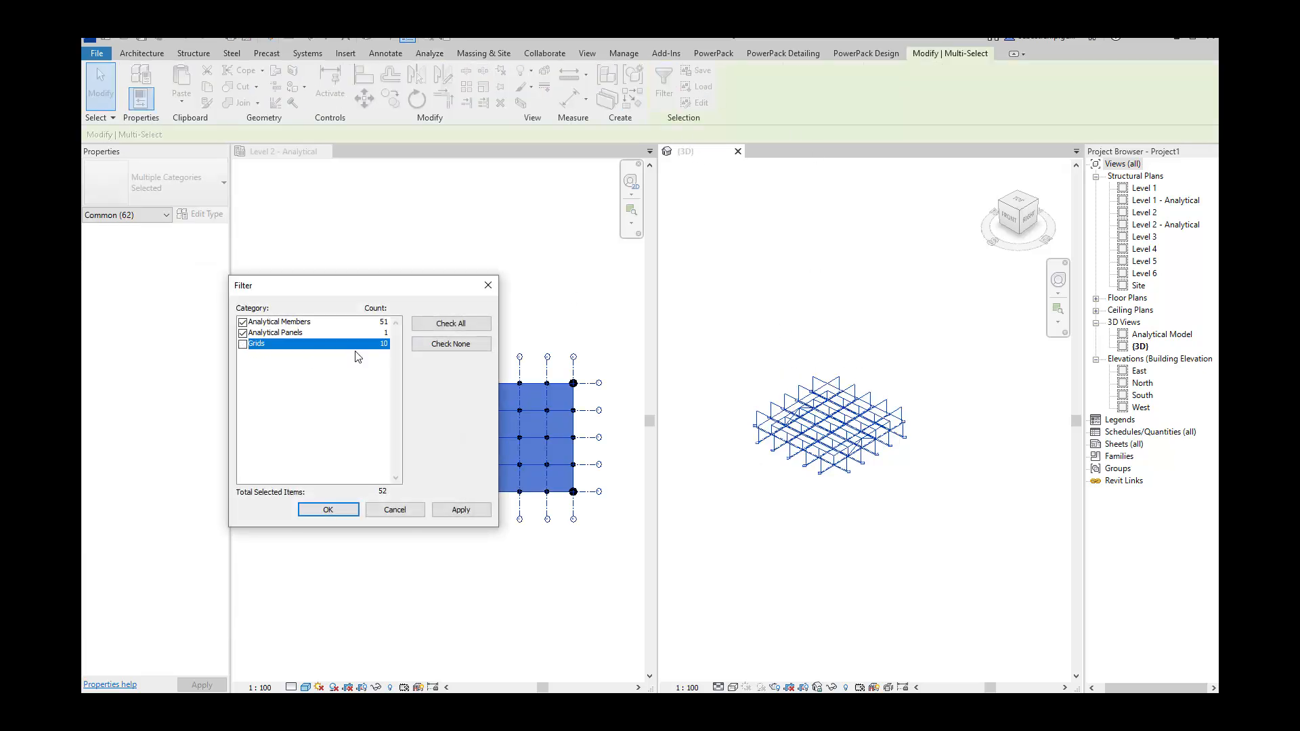
click(331, 510)
click(191, 102)
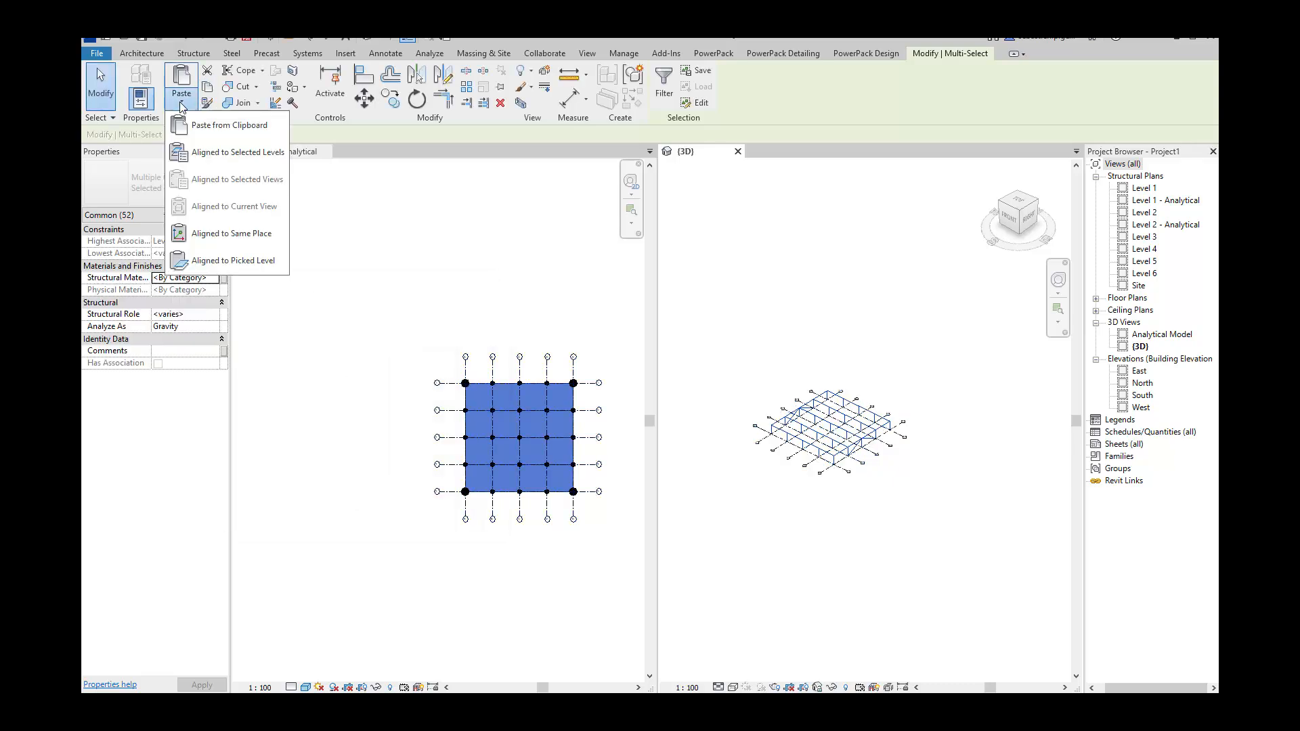
click(216, 150)
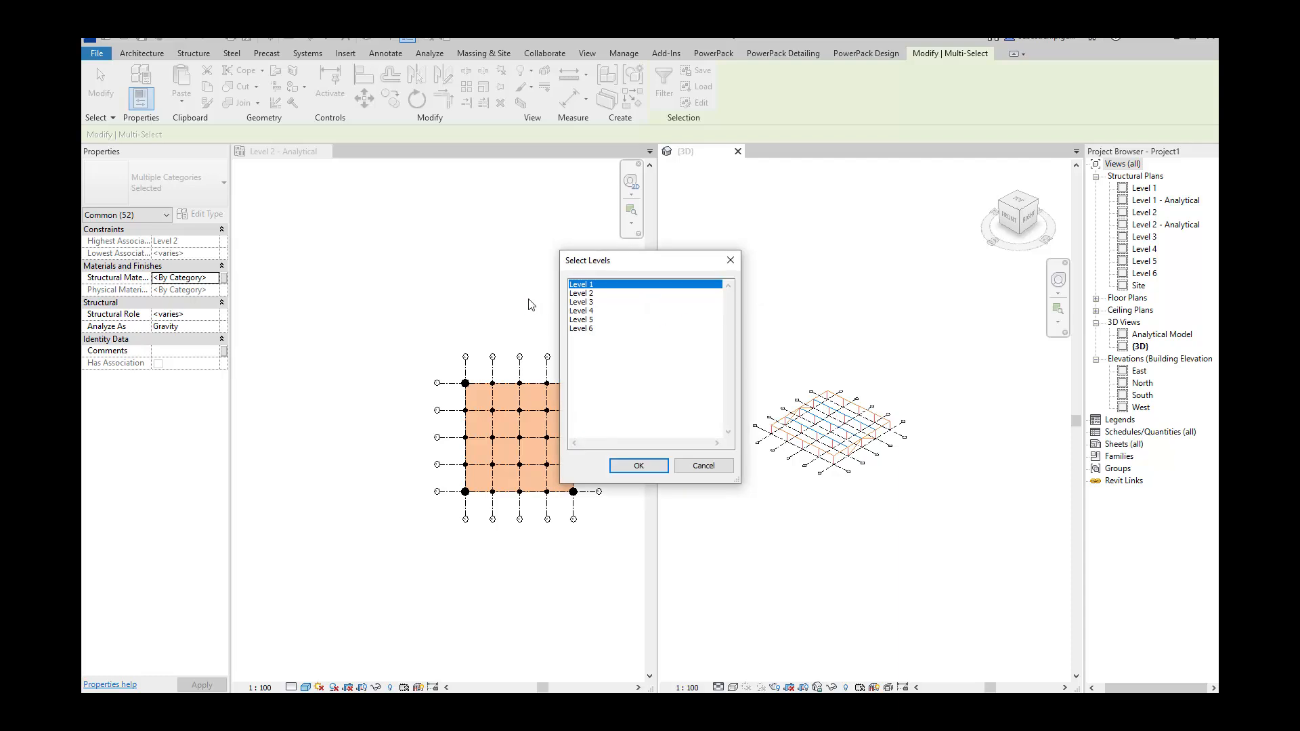
click(584, 294)
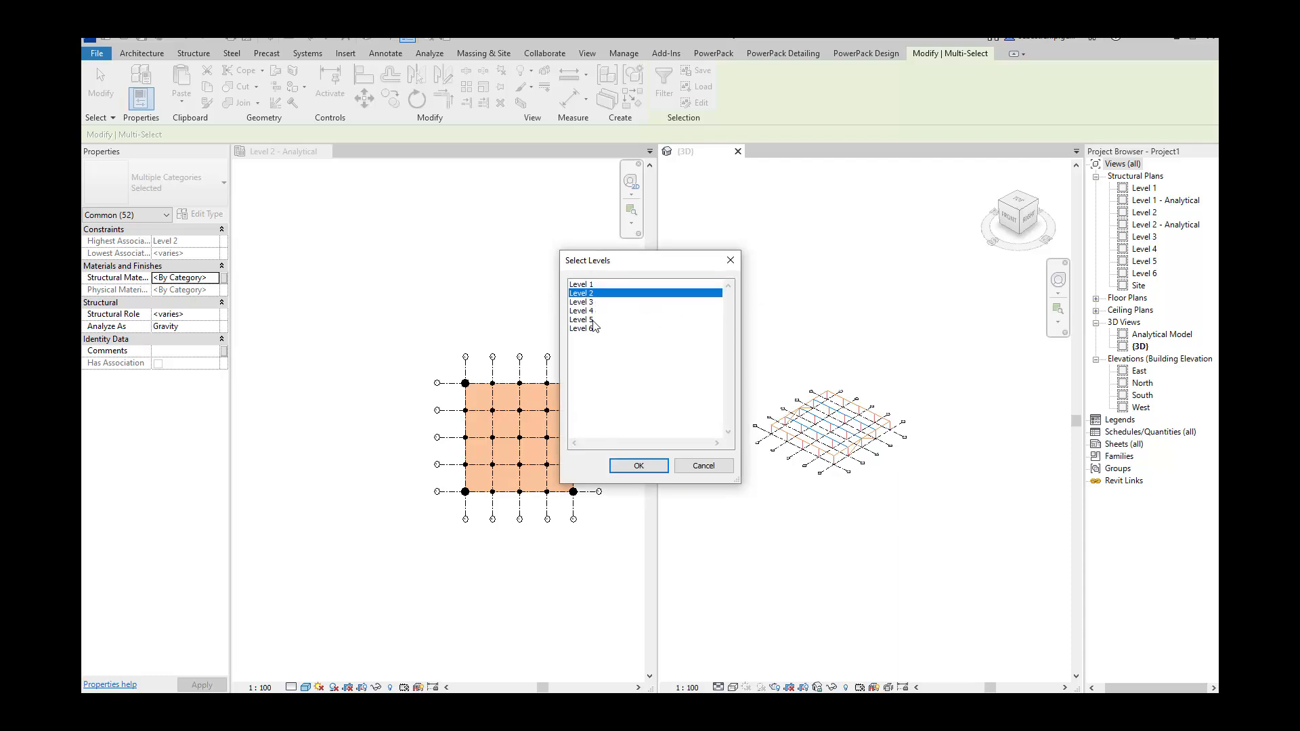
shift+click(591, 346)
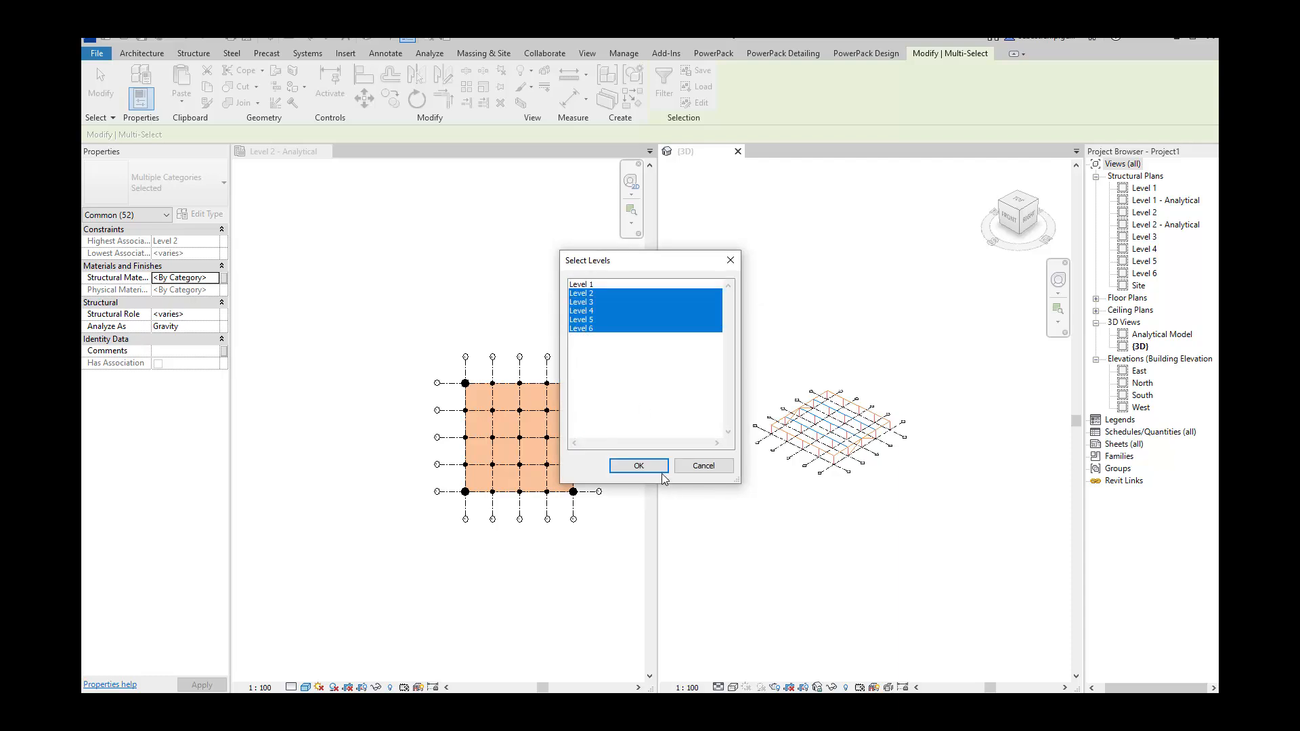
click(638, 467)
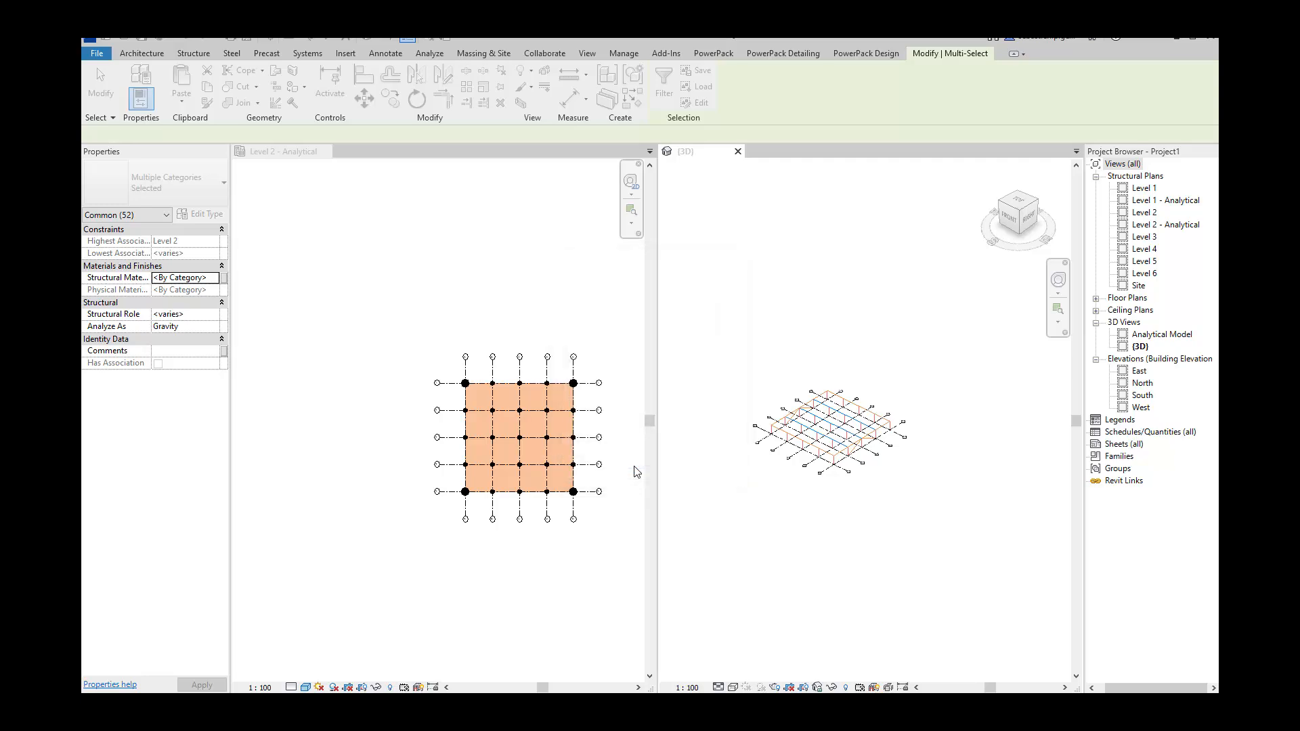
click(915, 324)
- Set the 3D view's visual style to Hidden Line and orbit around the multi-storey model
scroll(881, 338, up, 5)
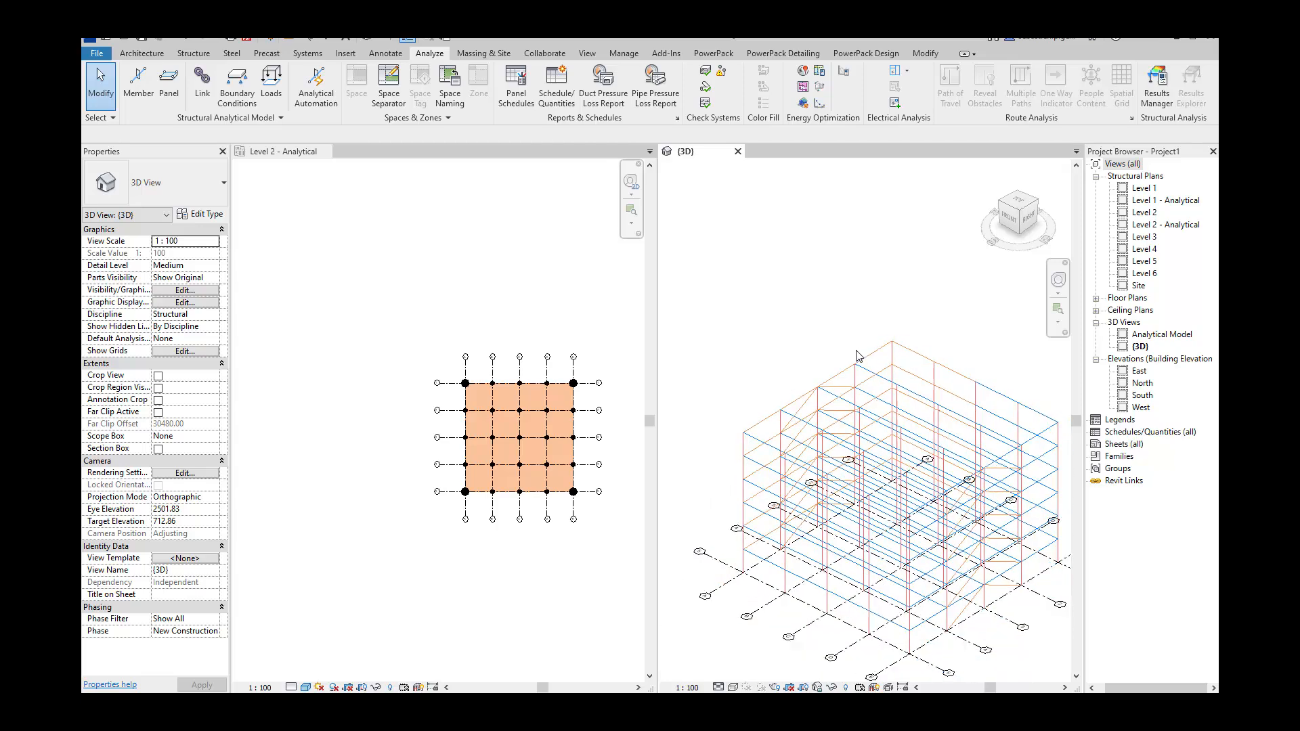
scroll(858, 356, down, 3)
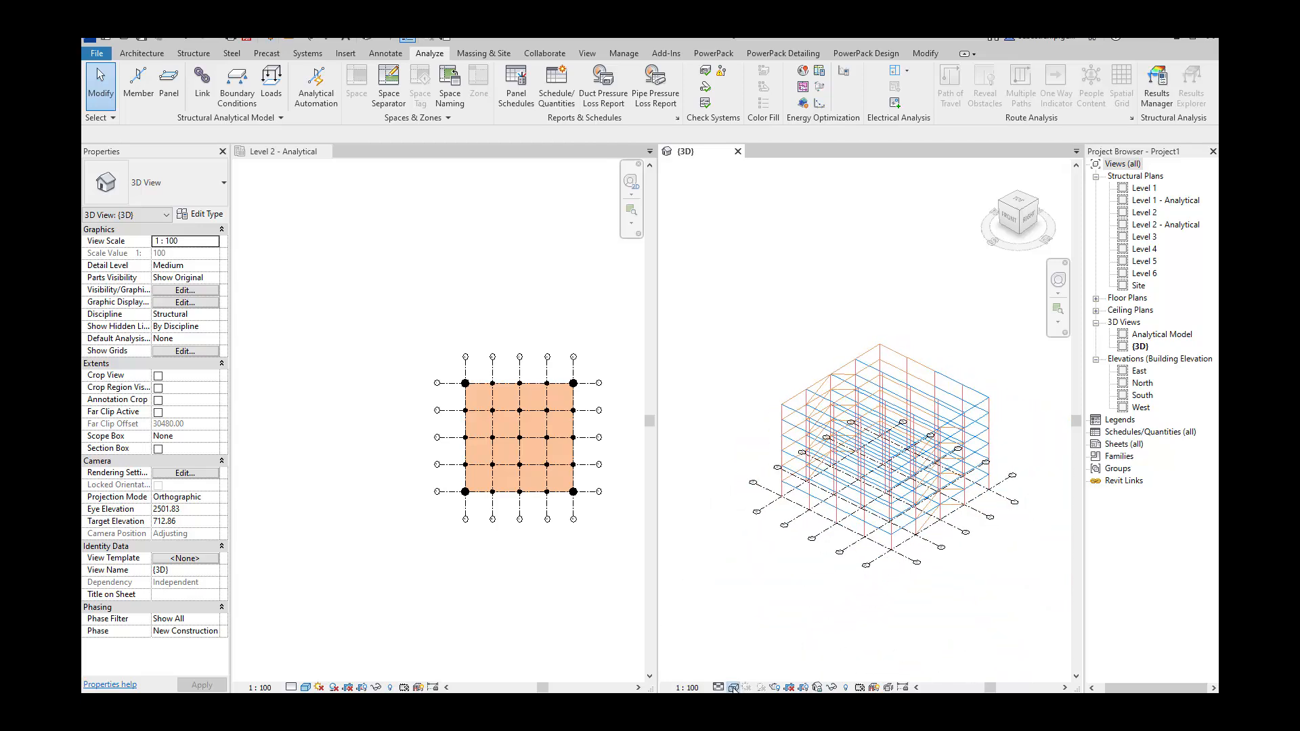
click(733, 688)
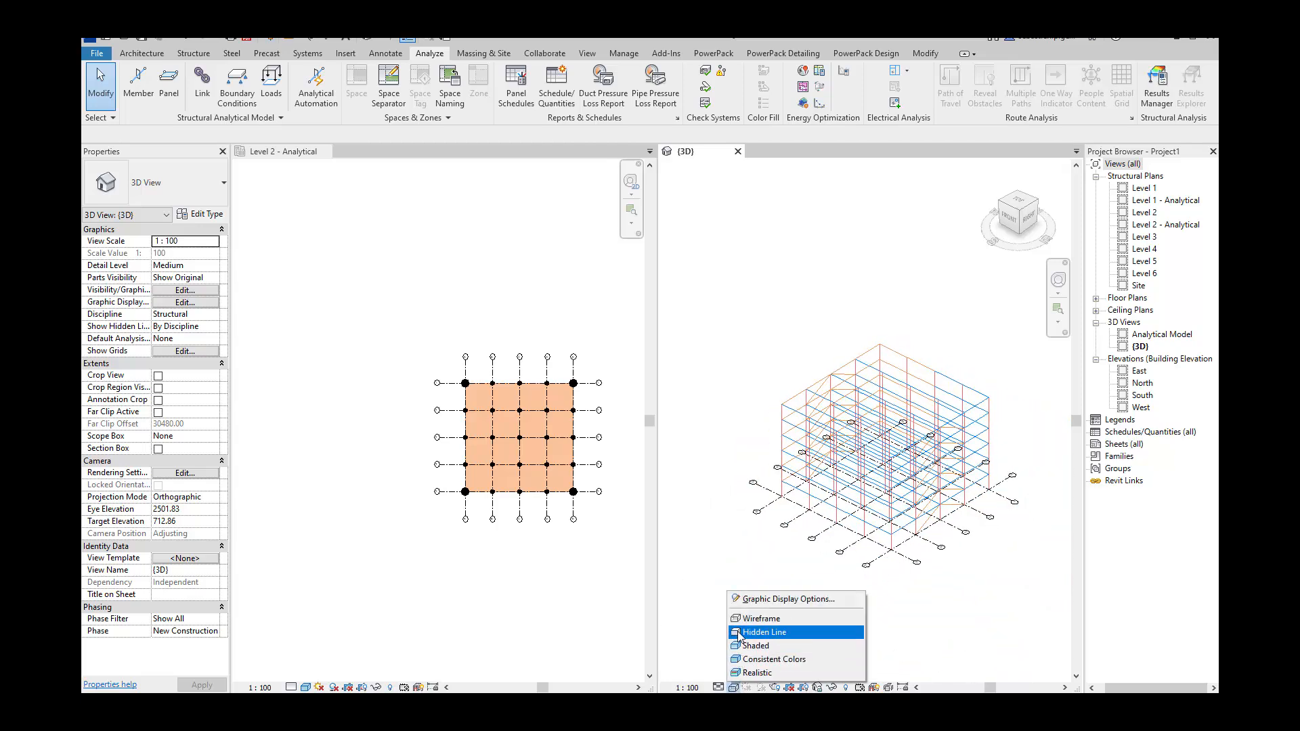
click(739, 633)
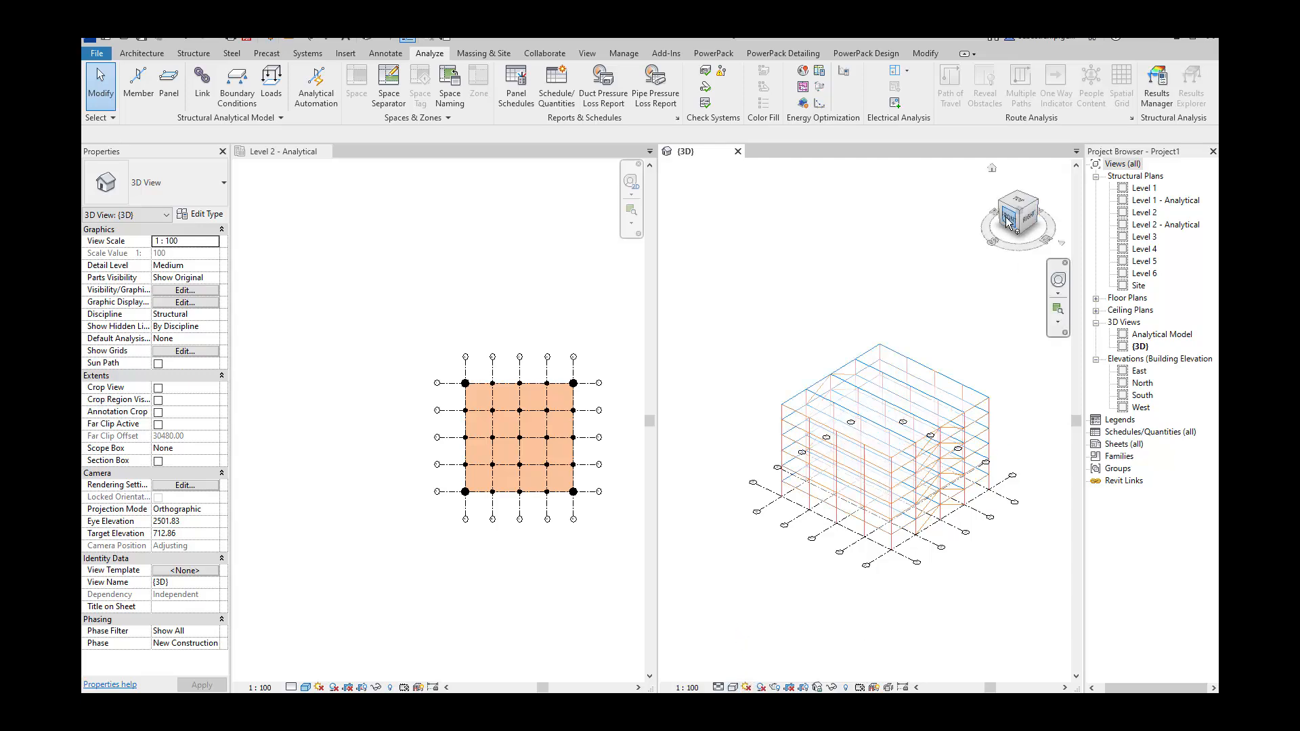
mouse_move(1018, 215)
mouse_down()
mouse_move(1000, 199)
mouse_move(1019, 202)
mouse_move(1018, 218)
mouse_up()
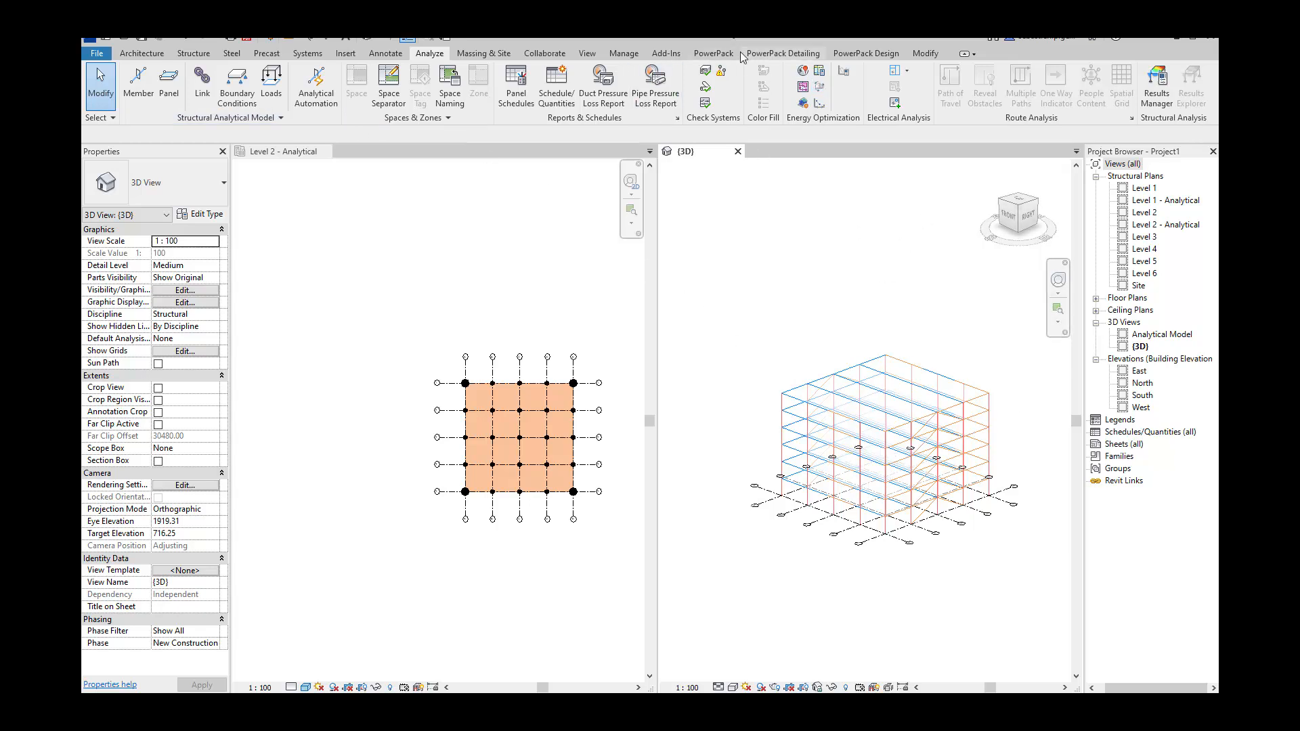
- Check the PowerPack BIM Connect settings and close them
click(713, 54)
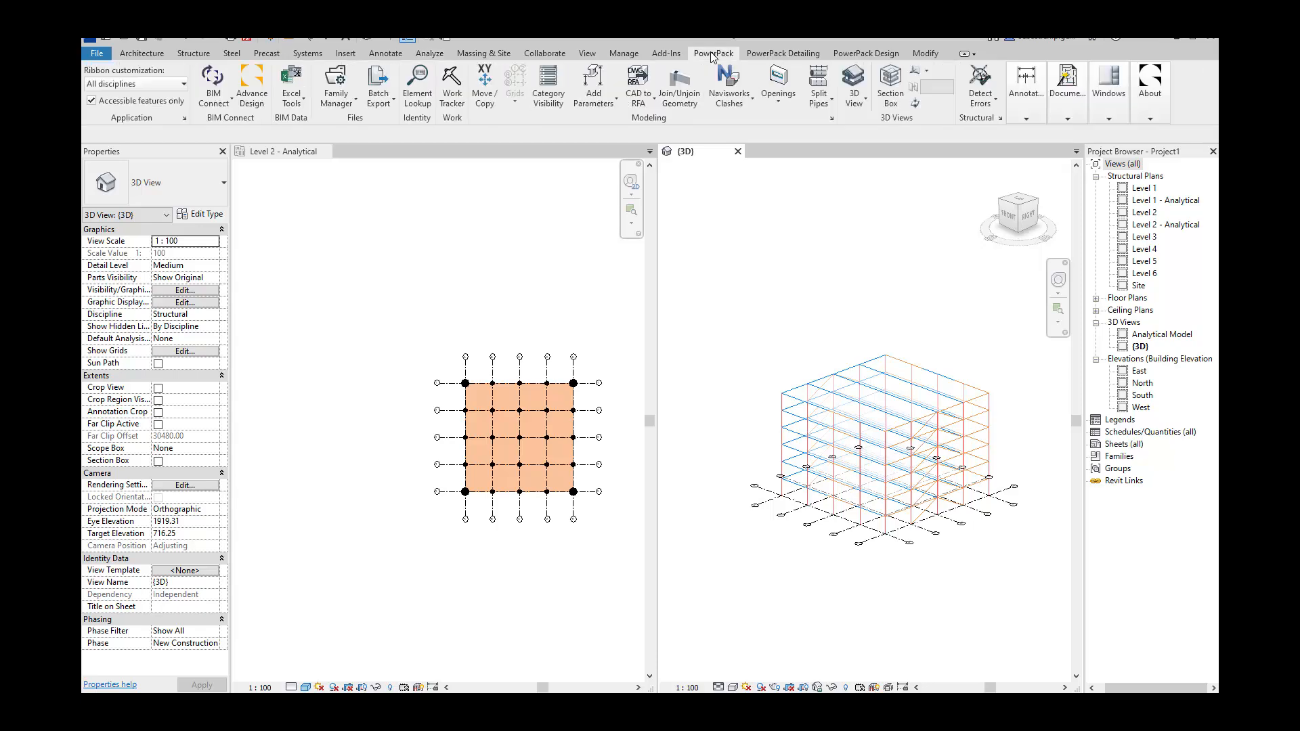
click(219, 108)
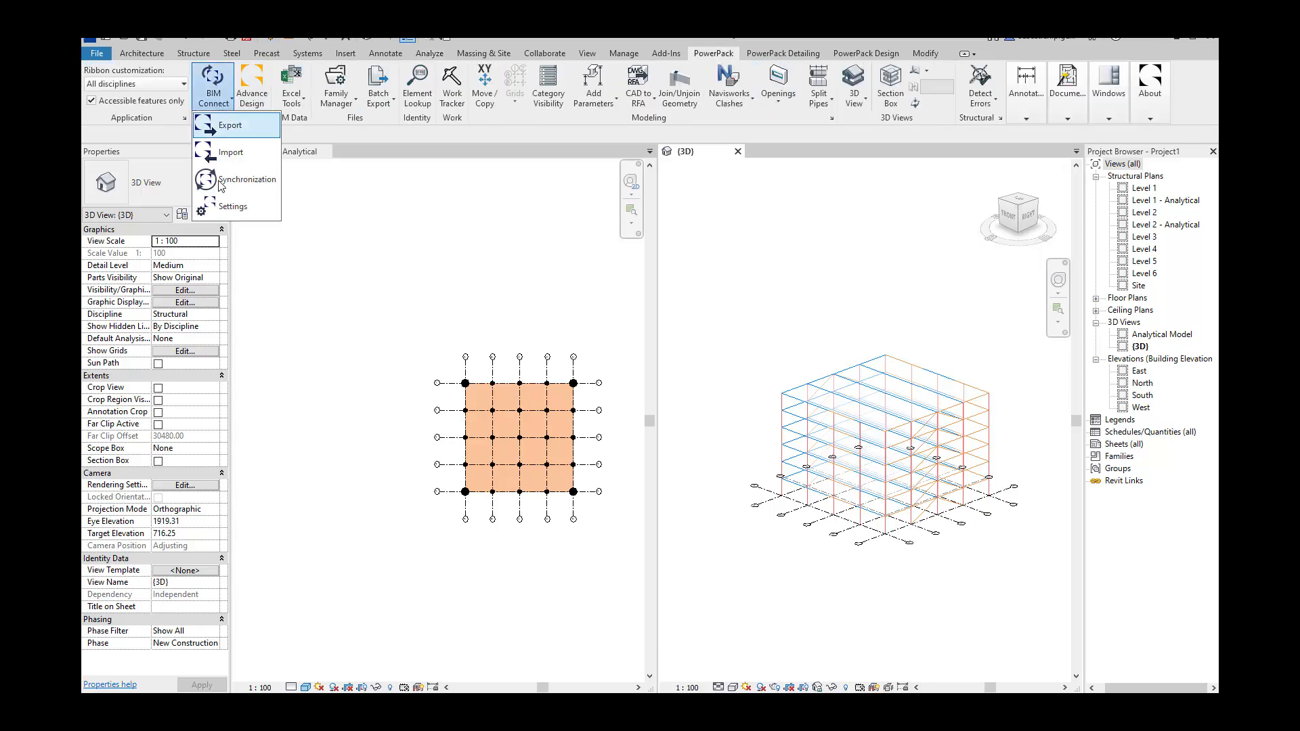
click(218, 214)
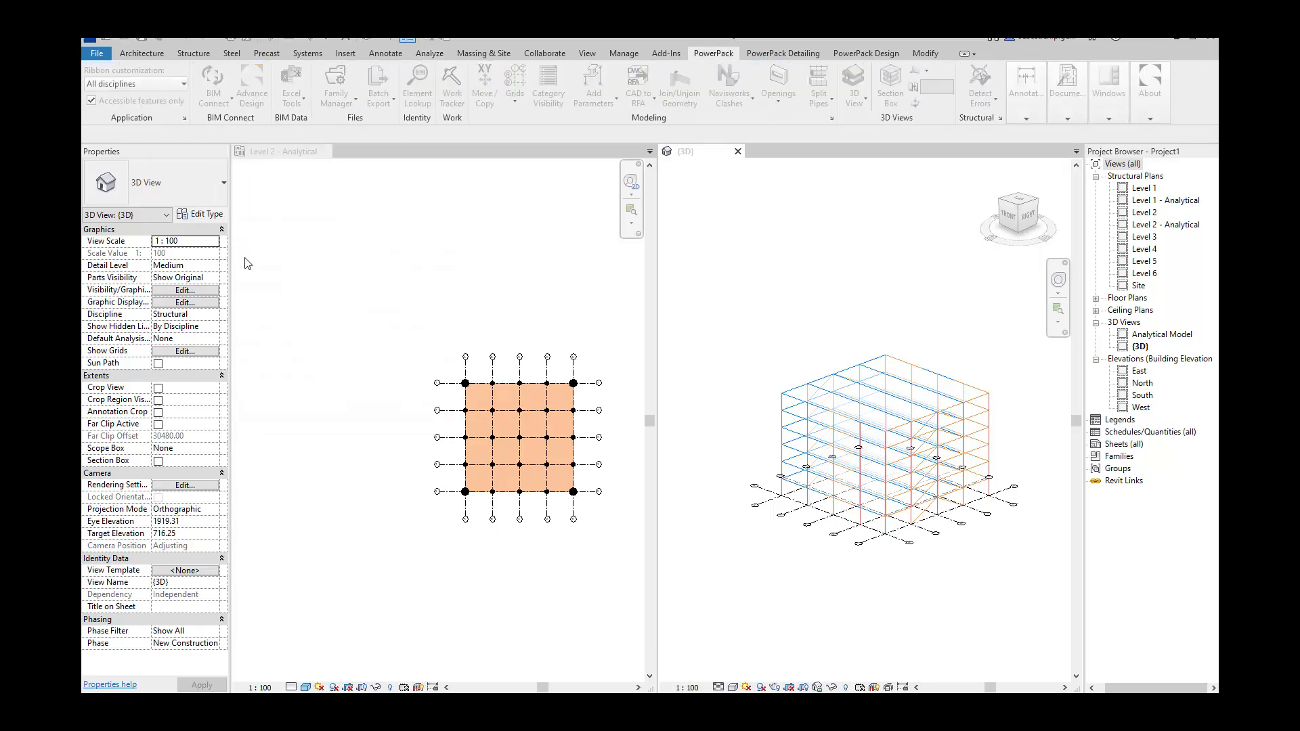
click(379, 410)
- Export the model to GRAITEC BIM with self-weight load case DL1, automatic launch of Advance Design and a generated report
click(213, 95)
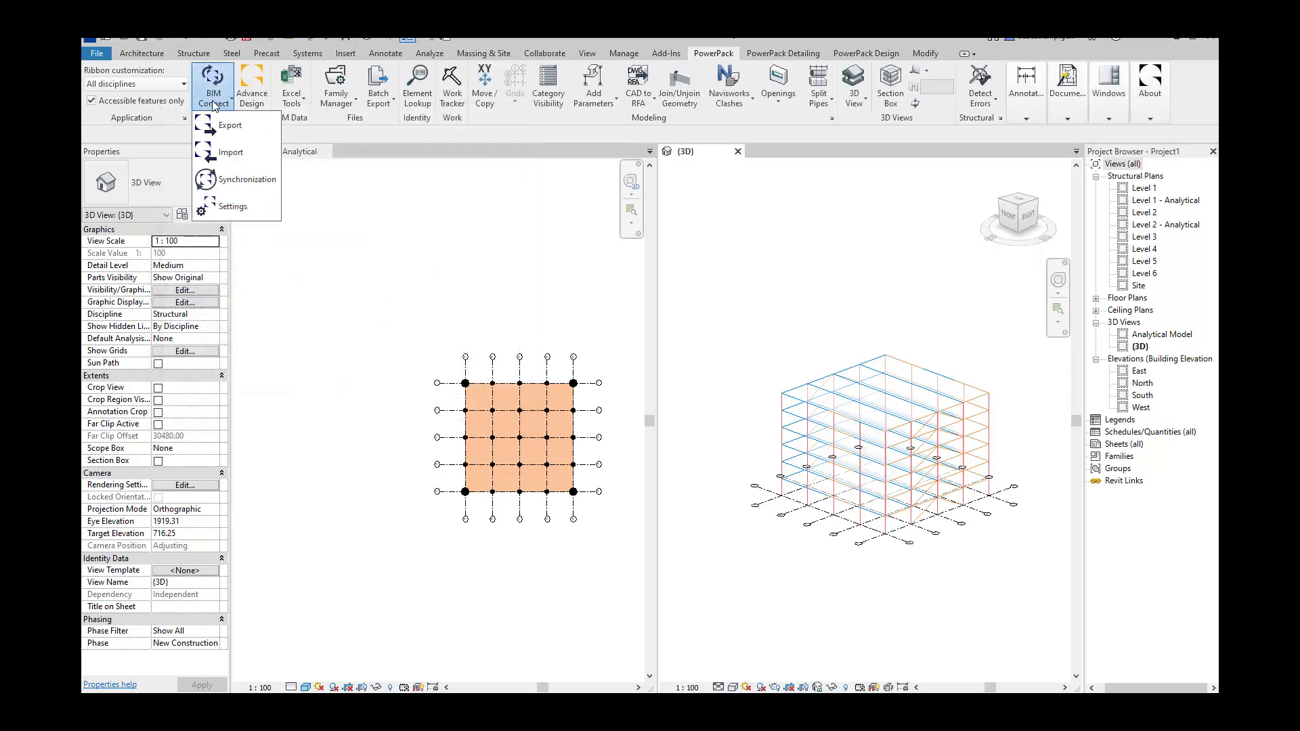
click(216, 133)
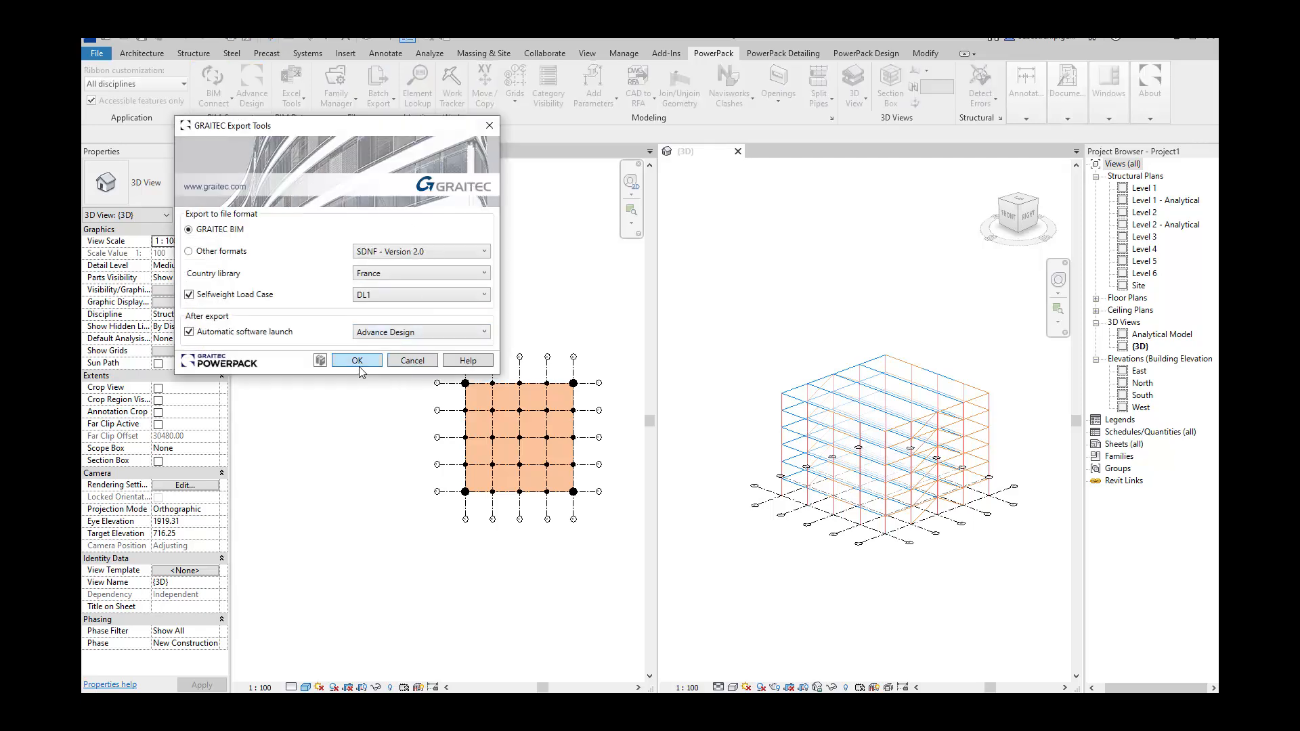
click(357, 363)
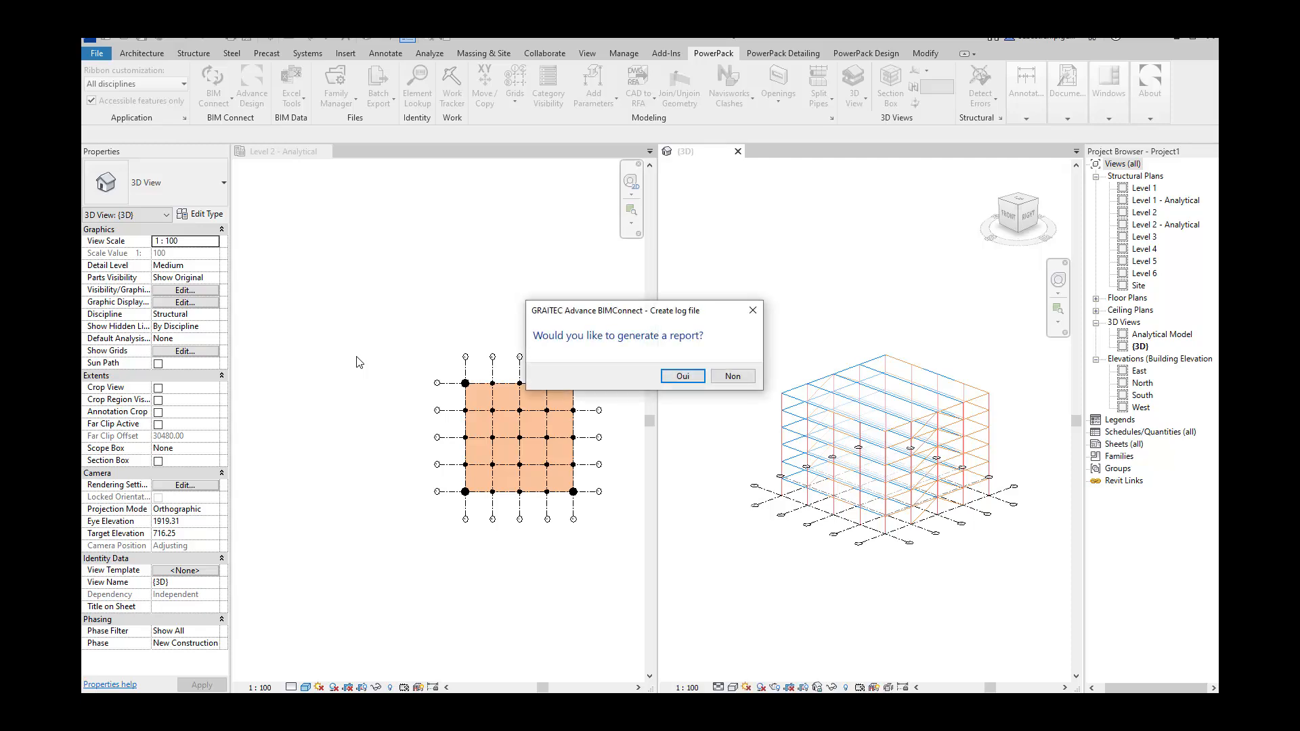
click(683, 377)
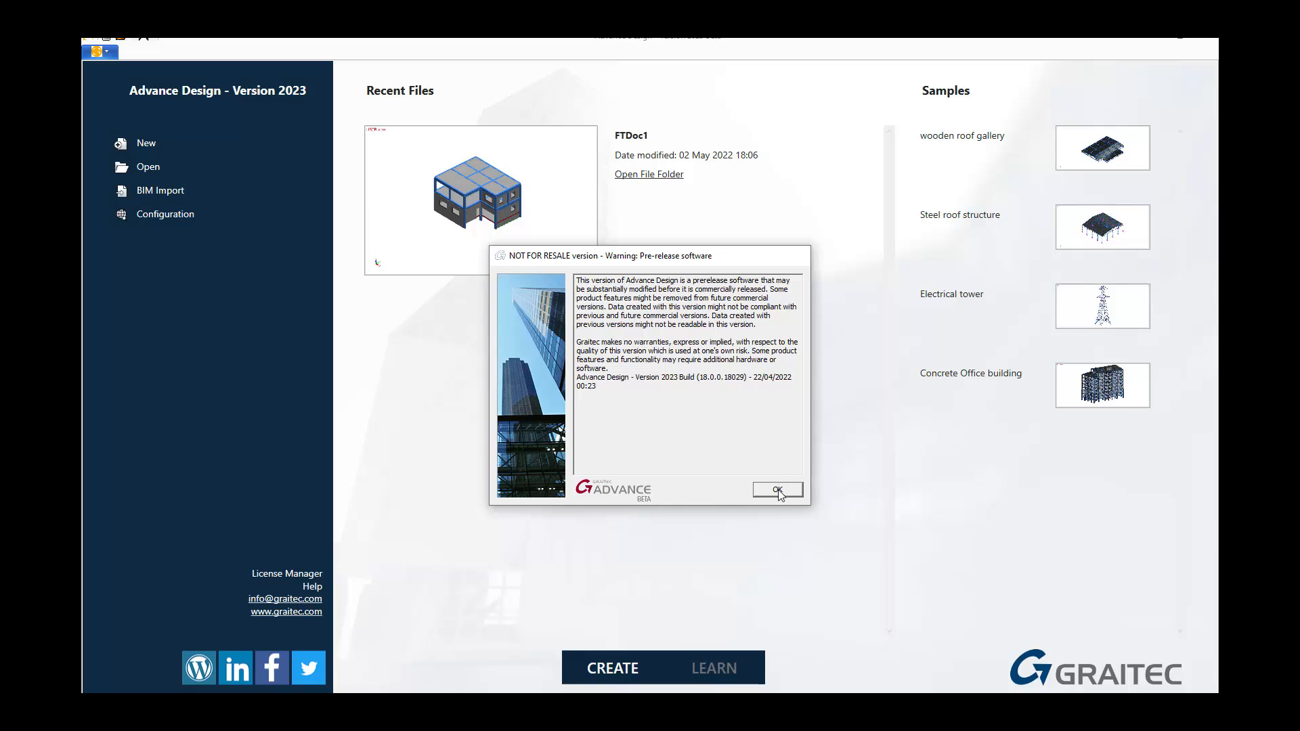
- In Advance Design, dismiss the pre-release warning, decline Live Update, cancel the Project Titles wizard and close the startup tip
click(777, 490)
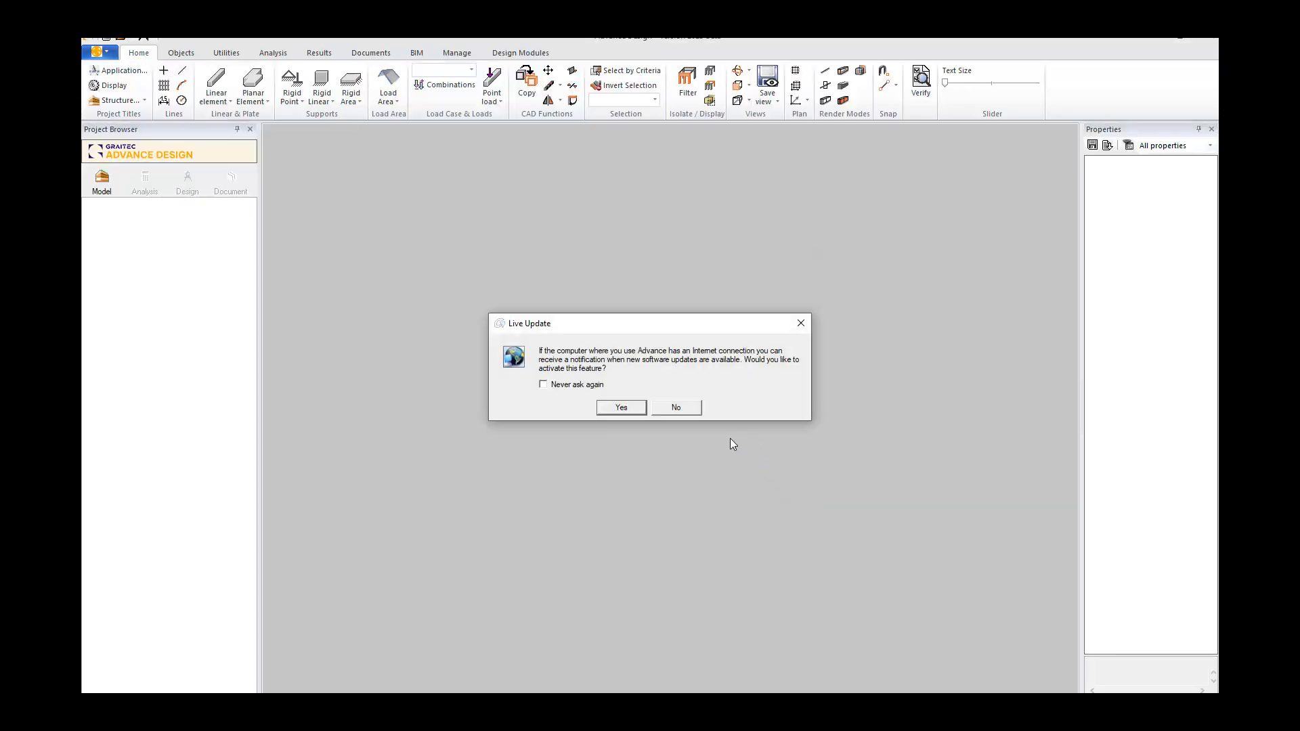
click(681, 409)
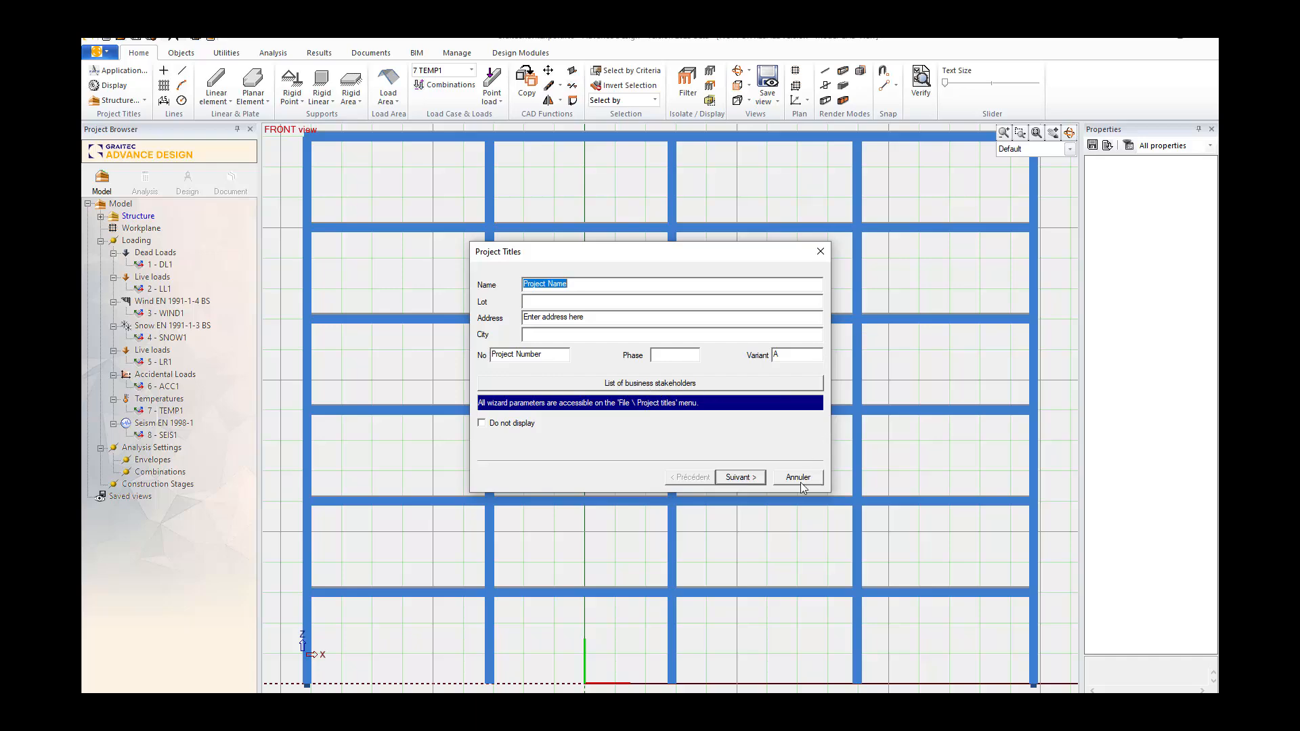
click(800, 478)
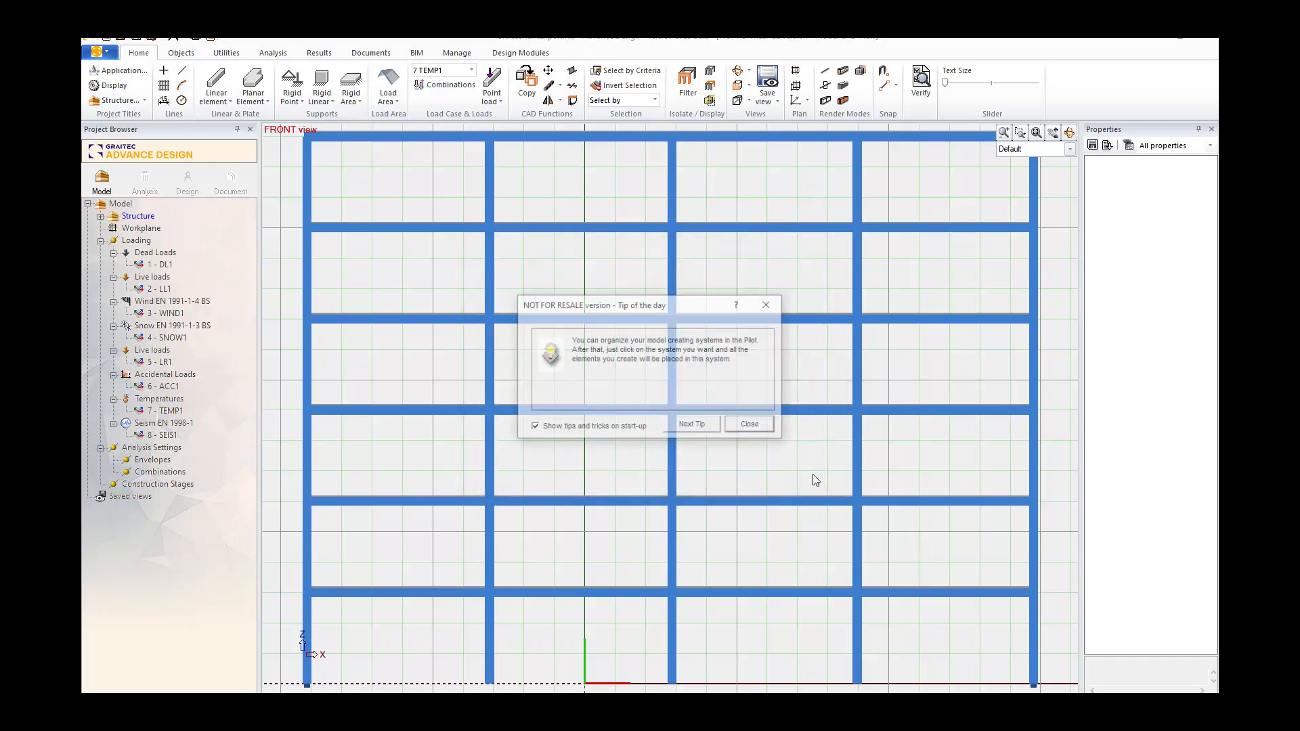
click(750, 424)
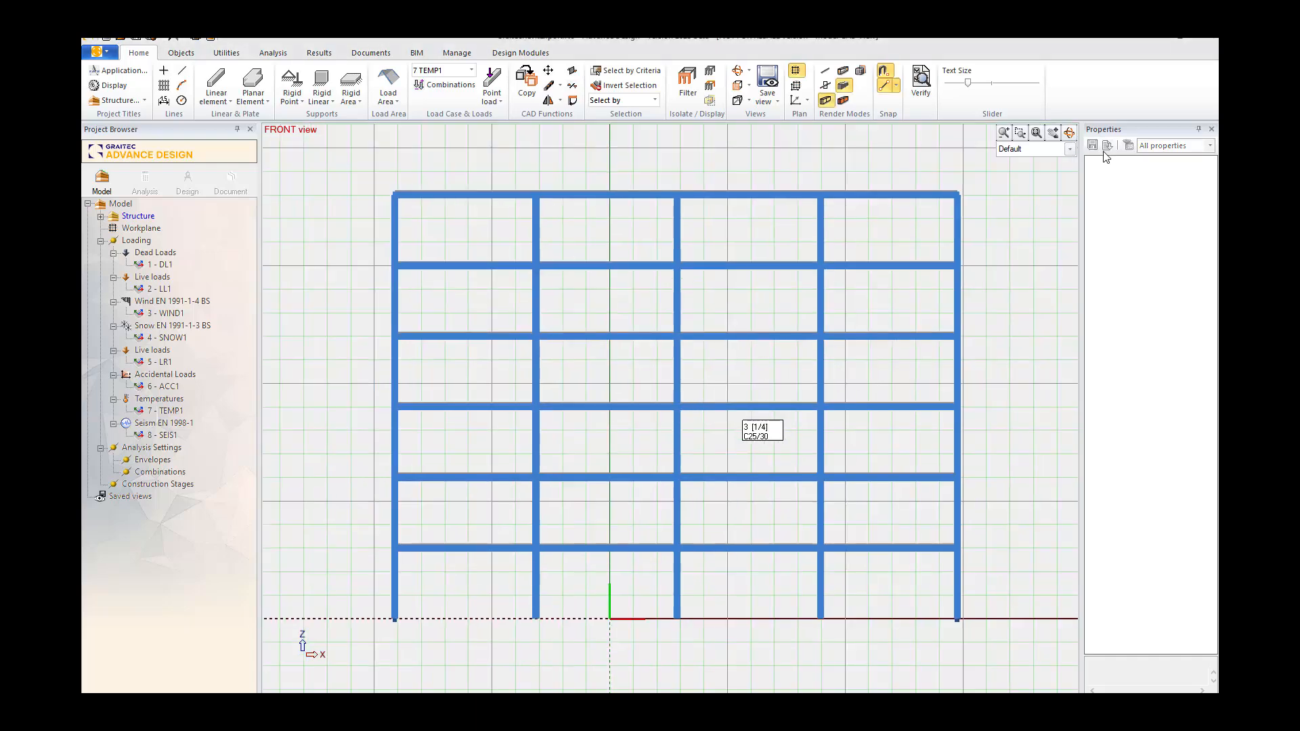
- Hide the workplane grid and orbit from the front view to a 3D view to examine the imported multi-storey structure
click(796, 71)
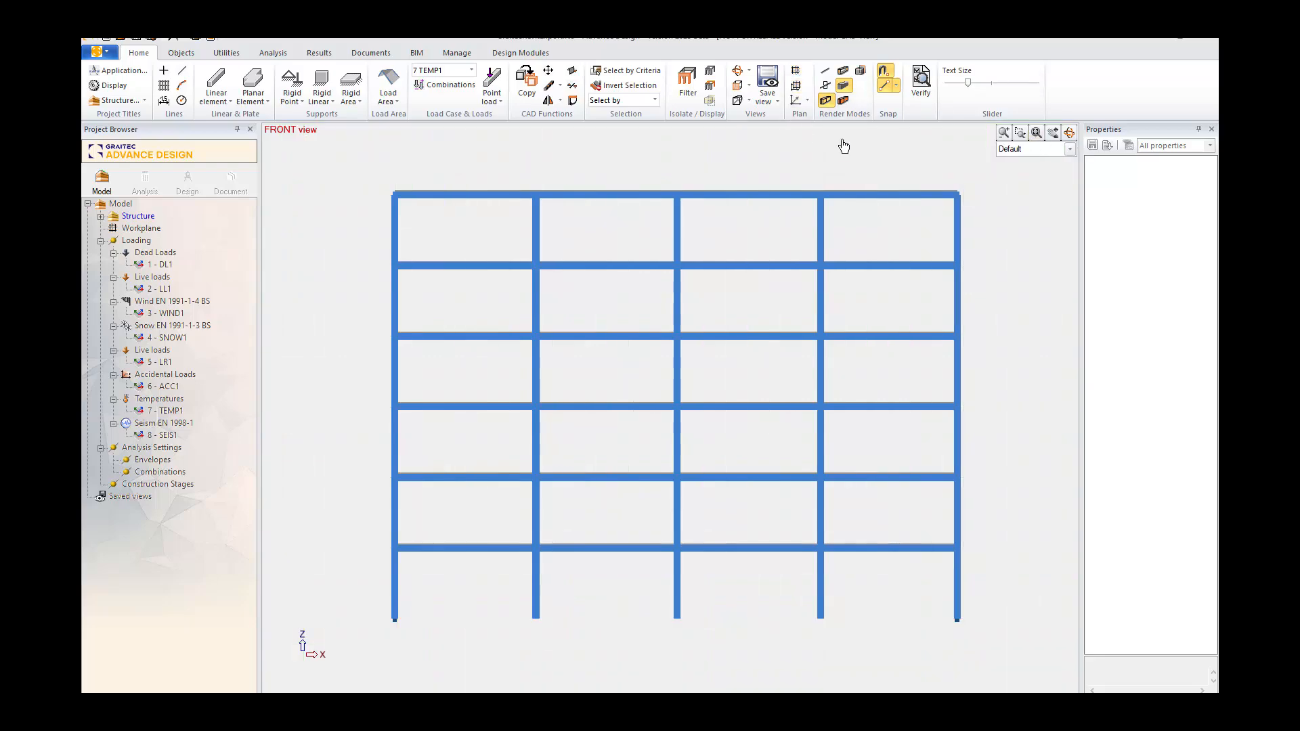
click(1070, 134)
drag(932, 200, 961, 258)
scroll(961, 258, down, 6)
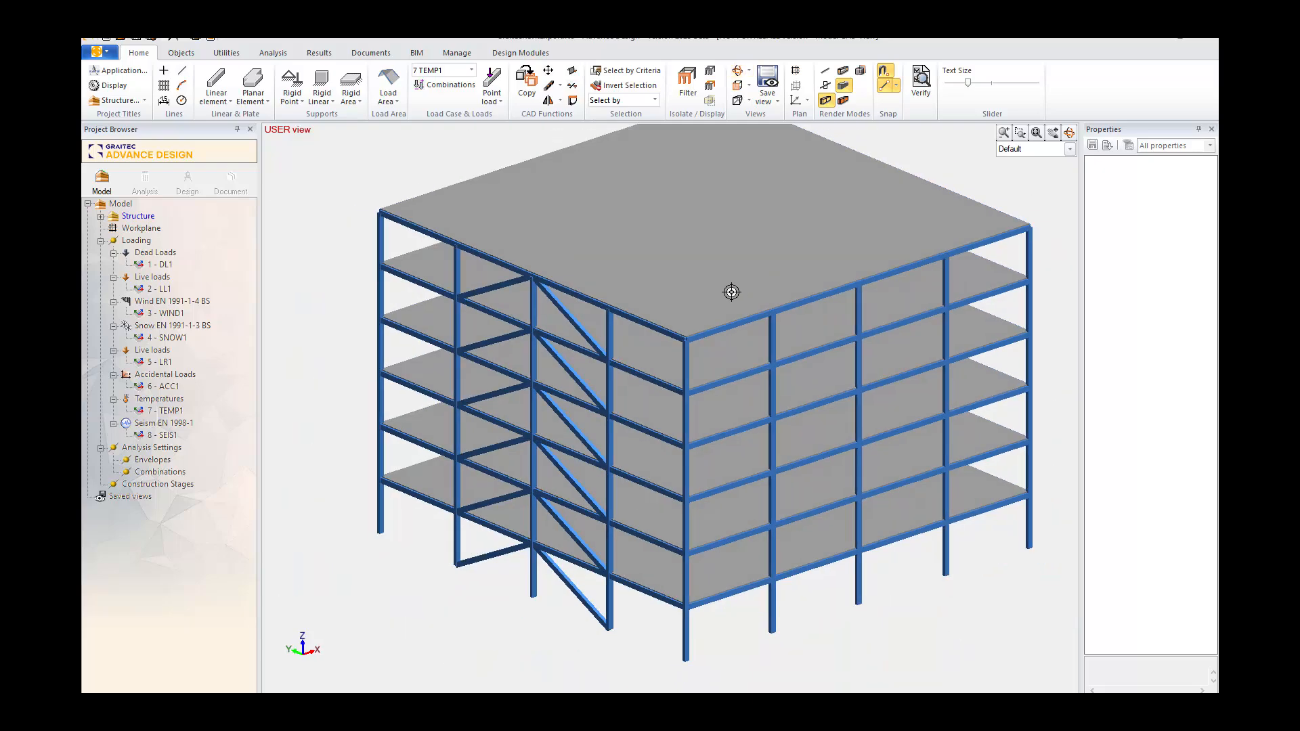
scroll(443, 382, up, 2)
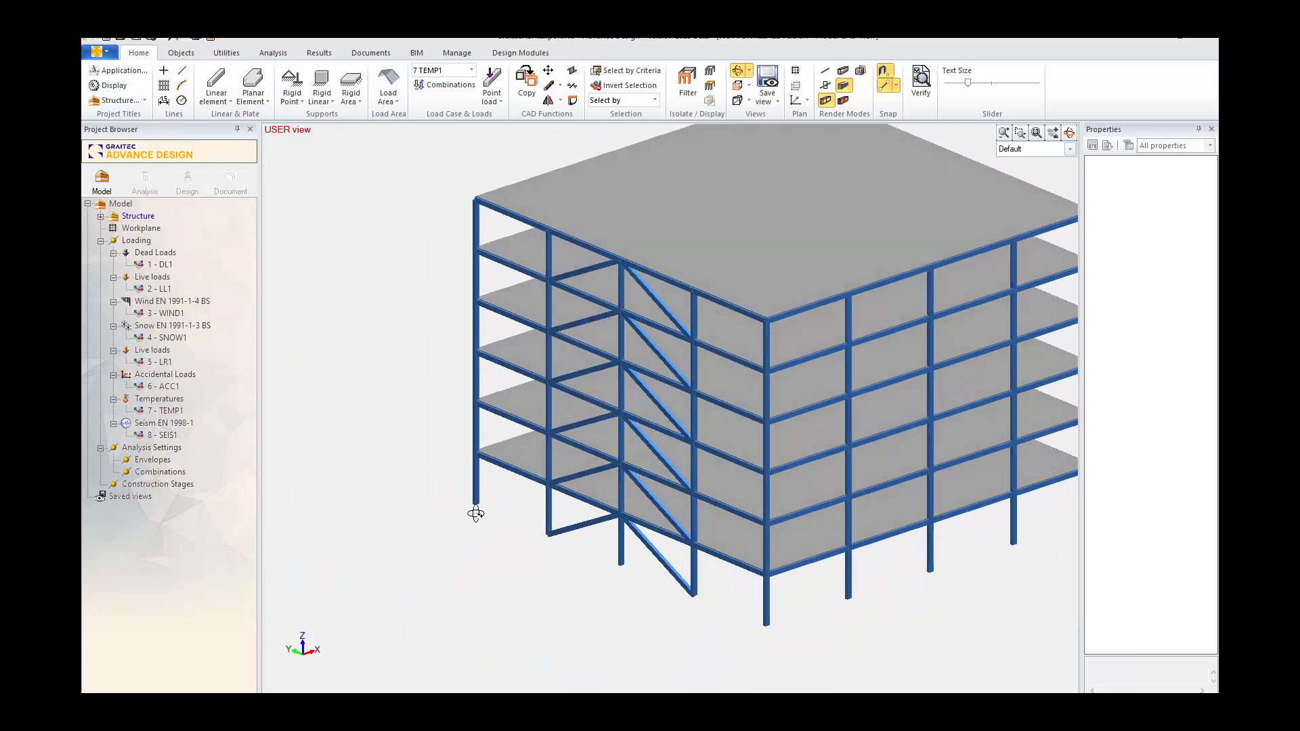
scroll(345, 461, down, 1)
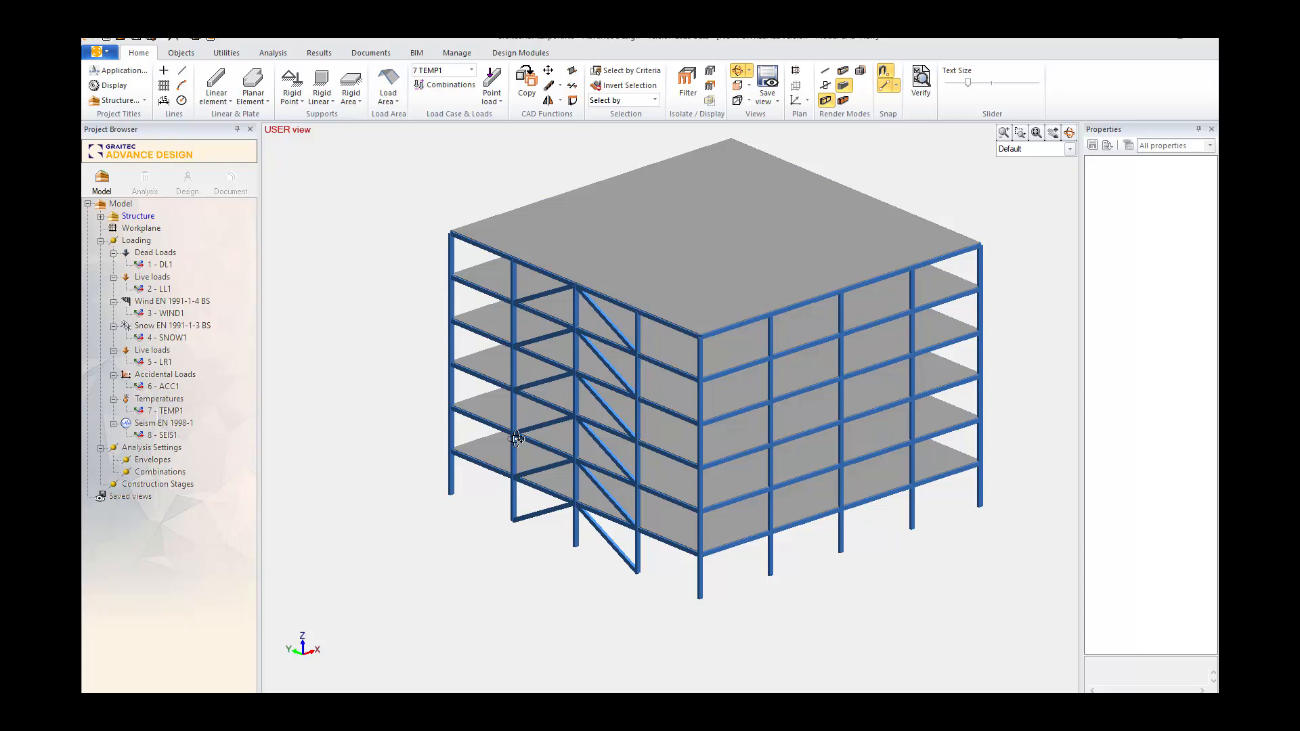
scroll(525, 450, down, 1)
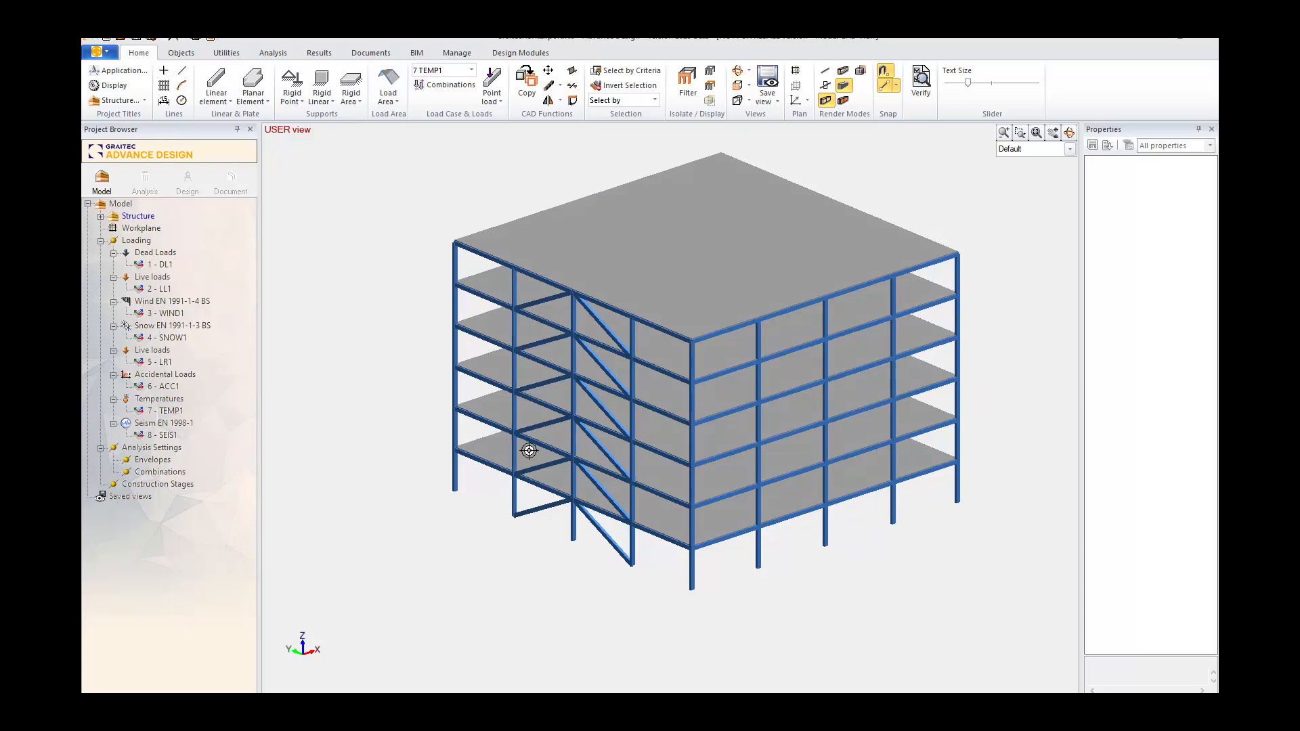